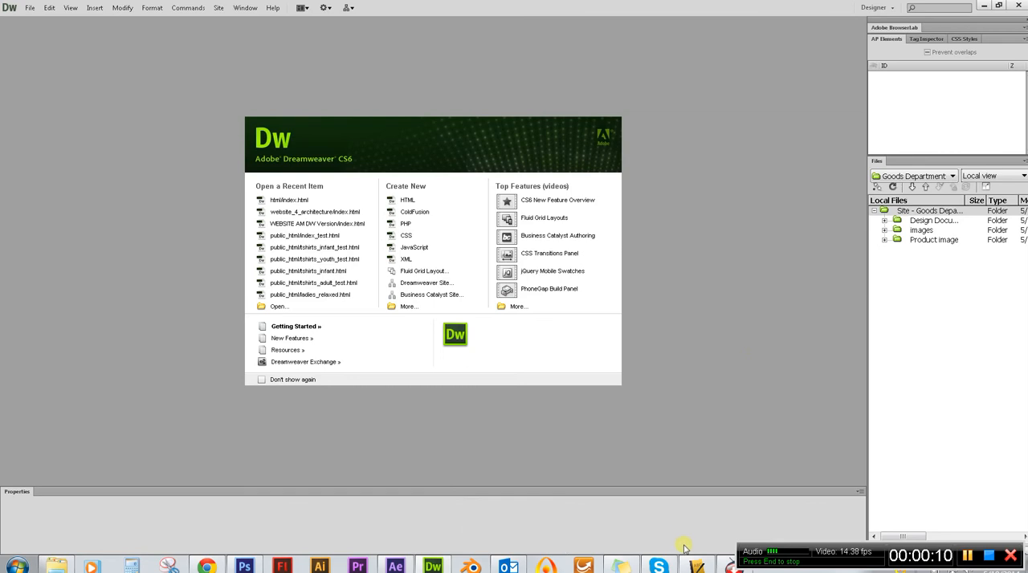
# Switch to Windows Explorer and examine the navigation images in the NavUp and NavOver folders of Div_Website1's images folder.
pyautogui.click(55, 565)
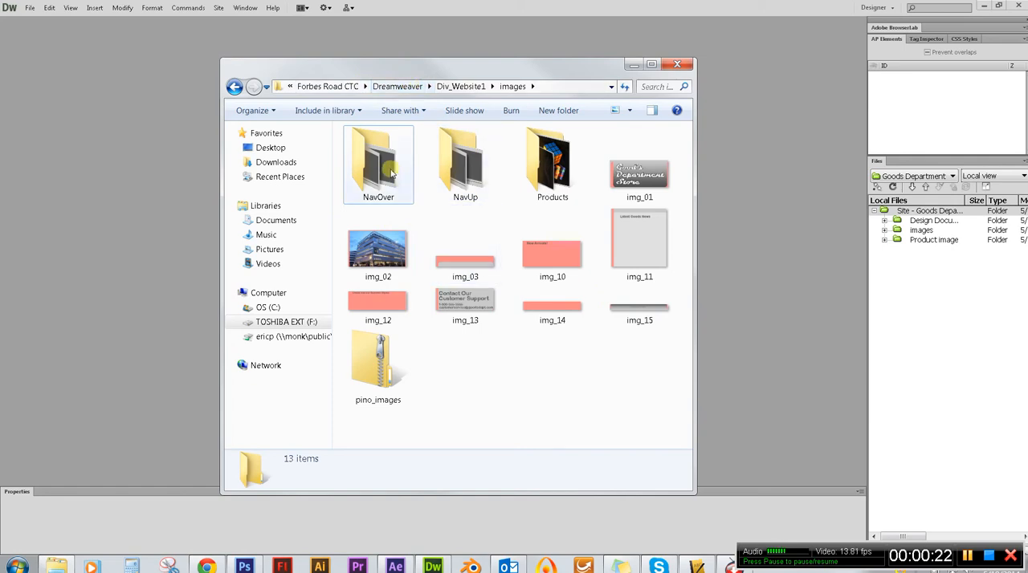
pyautogui.click(461, 163)
pyautogui.doubleClick(461, 163)
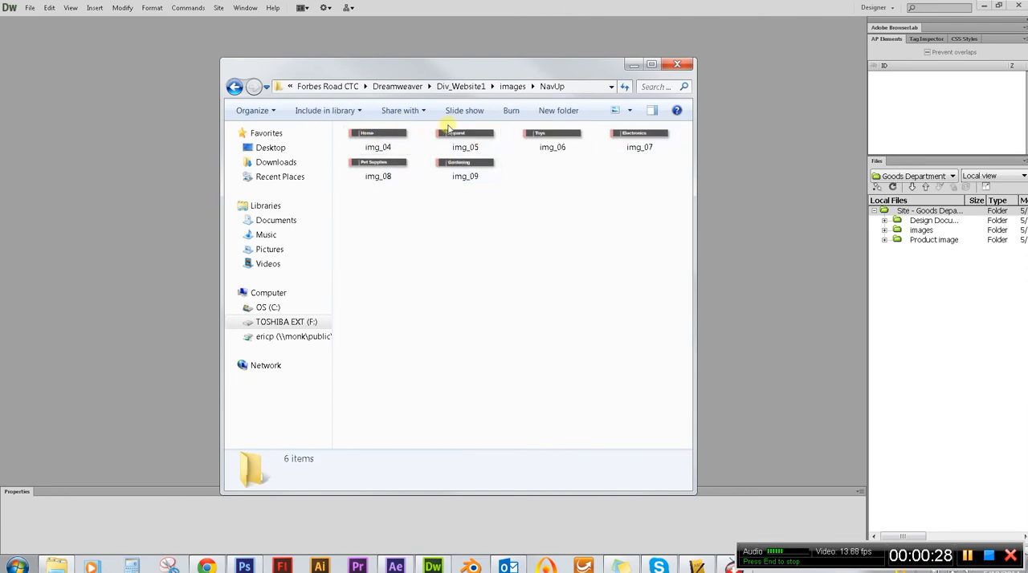
pyautogui.click(234, 86)
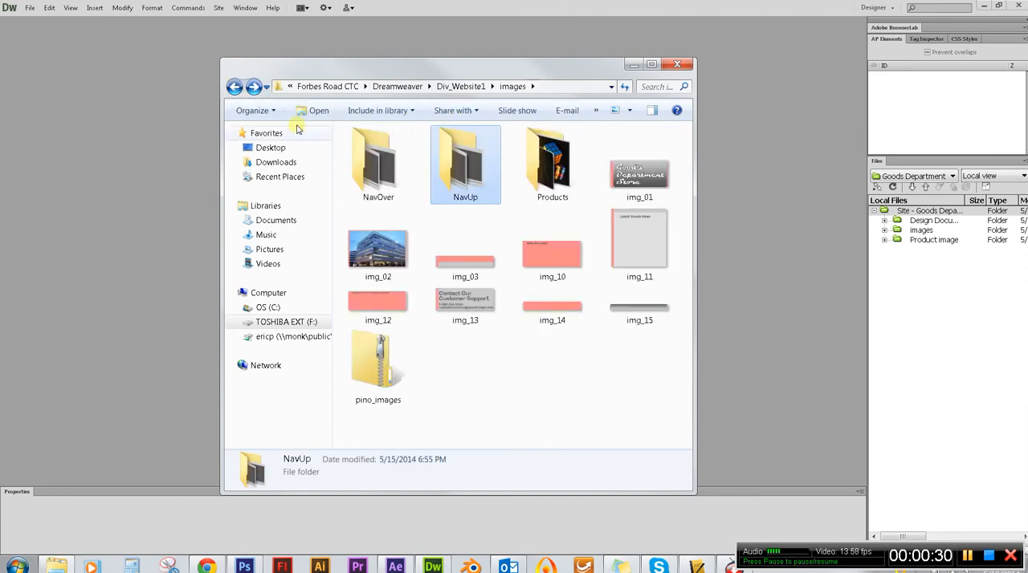
pyautogui.click(381, 187)
pyautogui.doubleClick(381, 187)
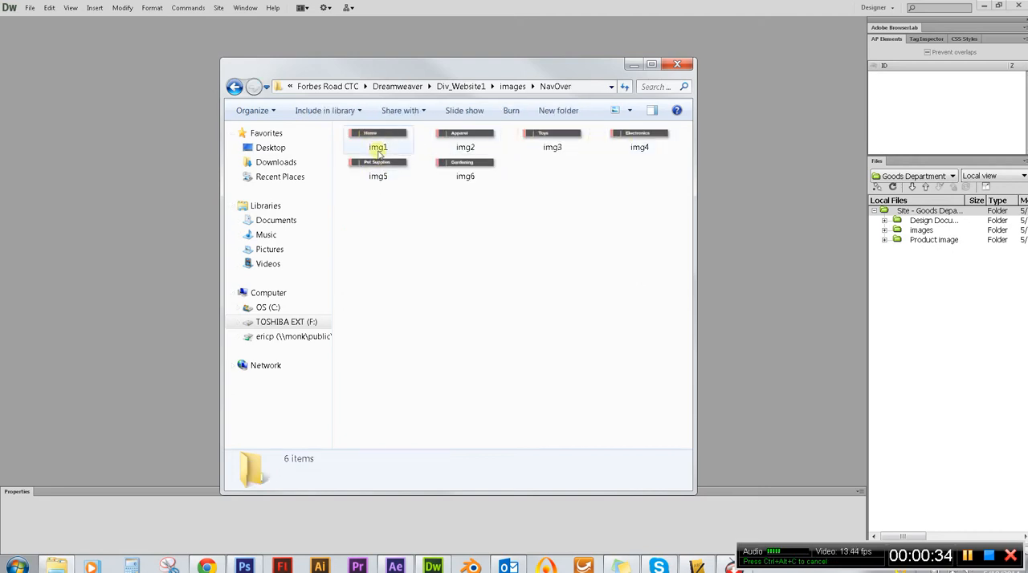
pyautogui.click(234, 86)
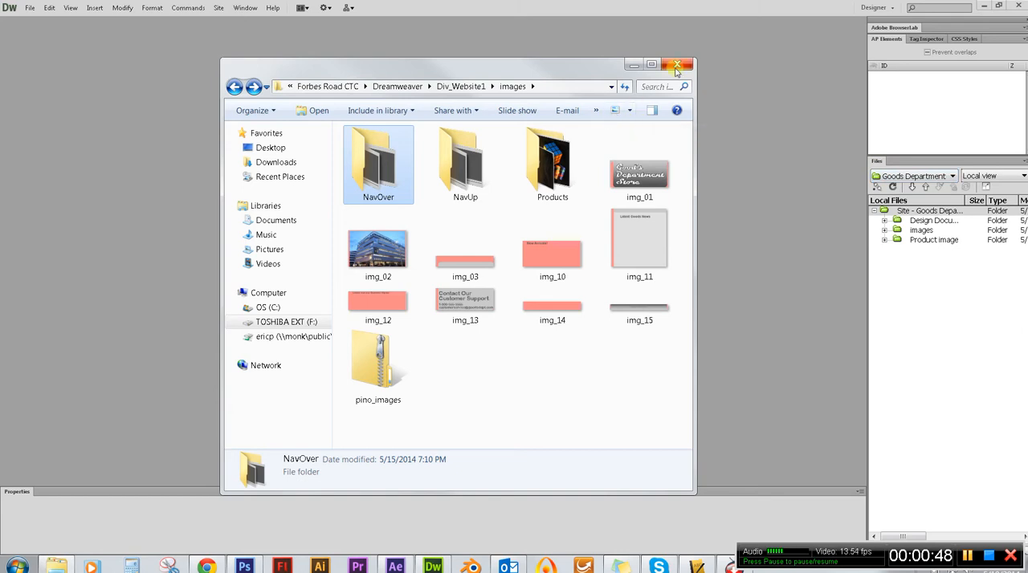
pyautogui.click(634, 64)
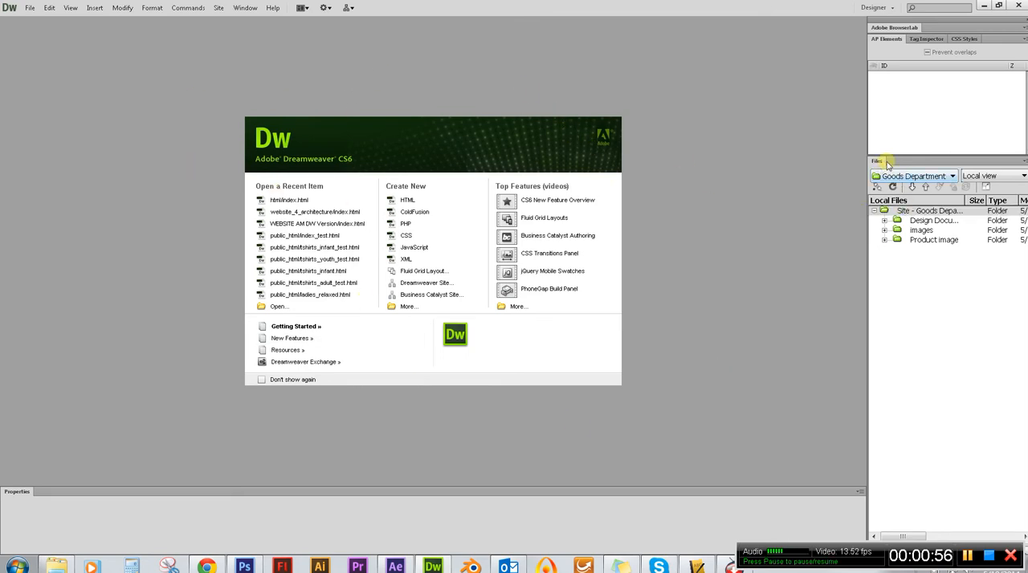
# Start a new Dreamweaver site from the site manager and name it Goods Department Store.
pyautogui.click(952, 176)
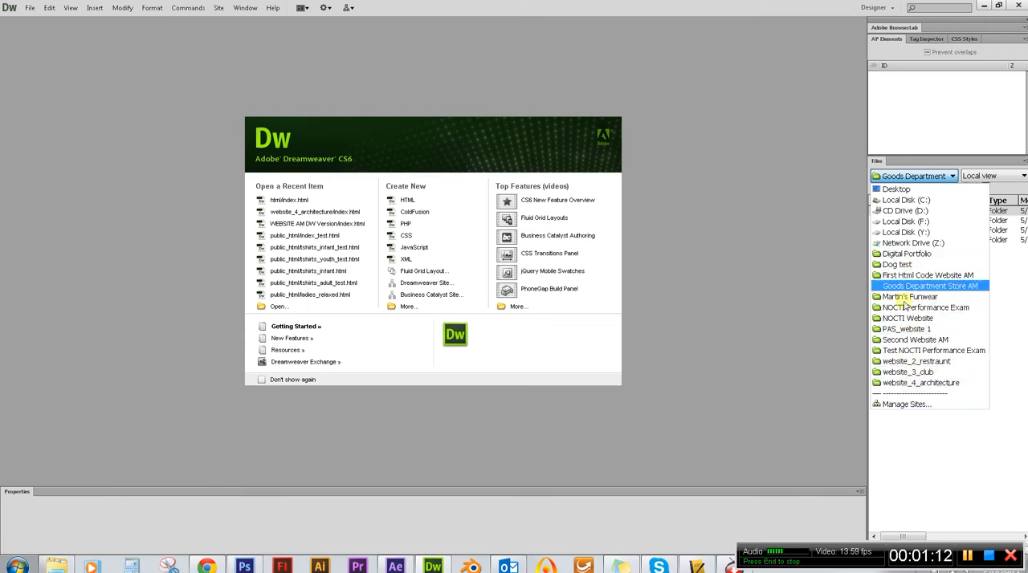
pyautogui.click(918, 404)
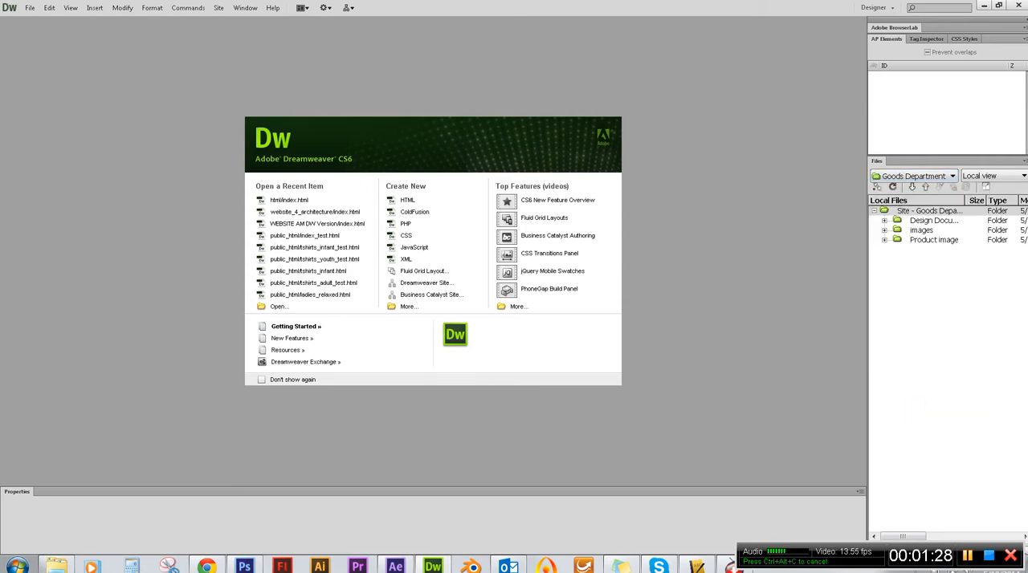
pyautogui.moveTo(988, 132); pyautogui.dragTo(479, 142)
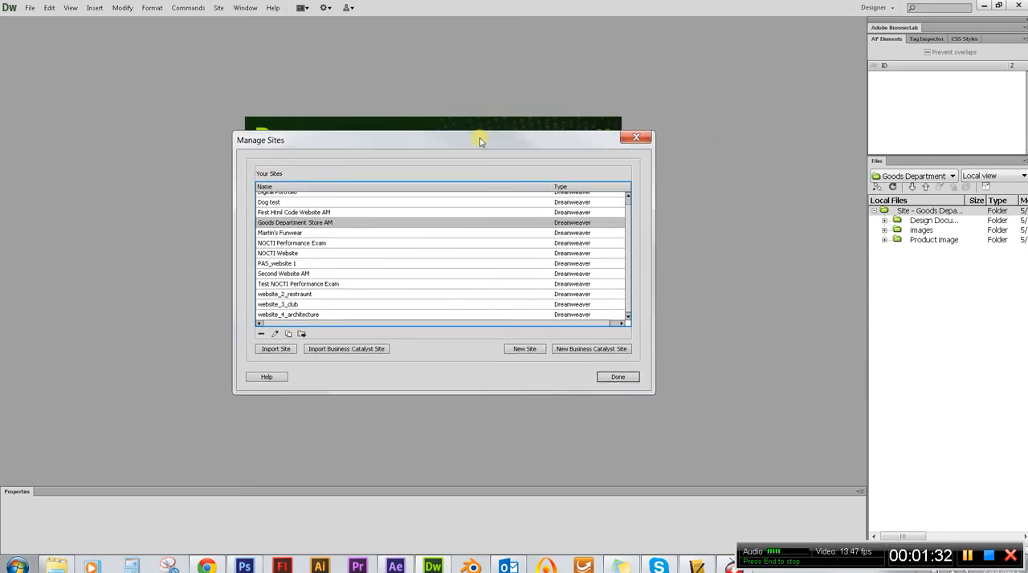
pyautogui.scroll(1, 608, 281)
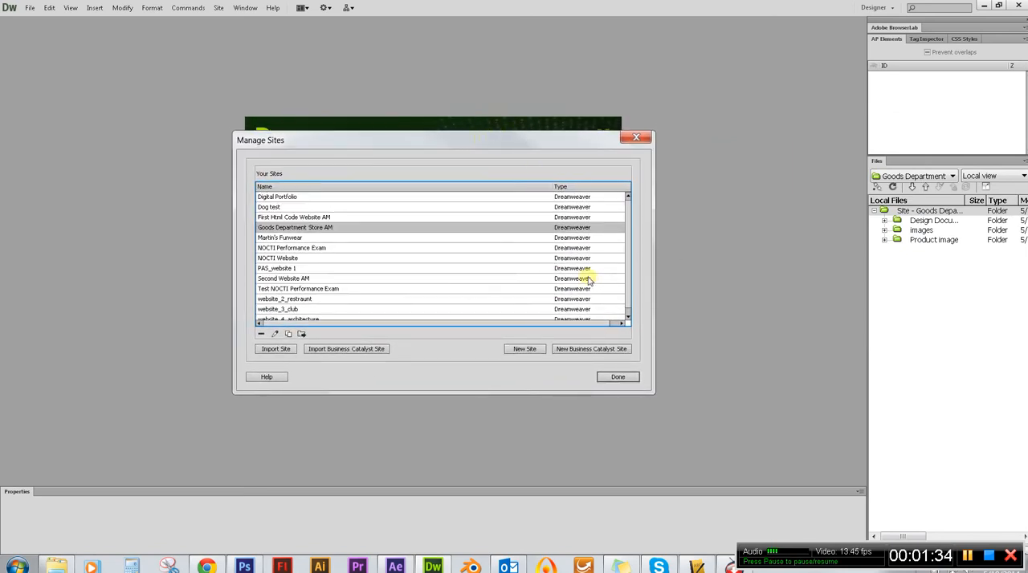
pyautogui.click(525, 349)
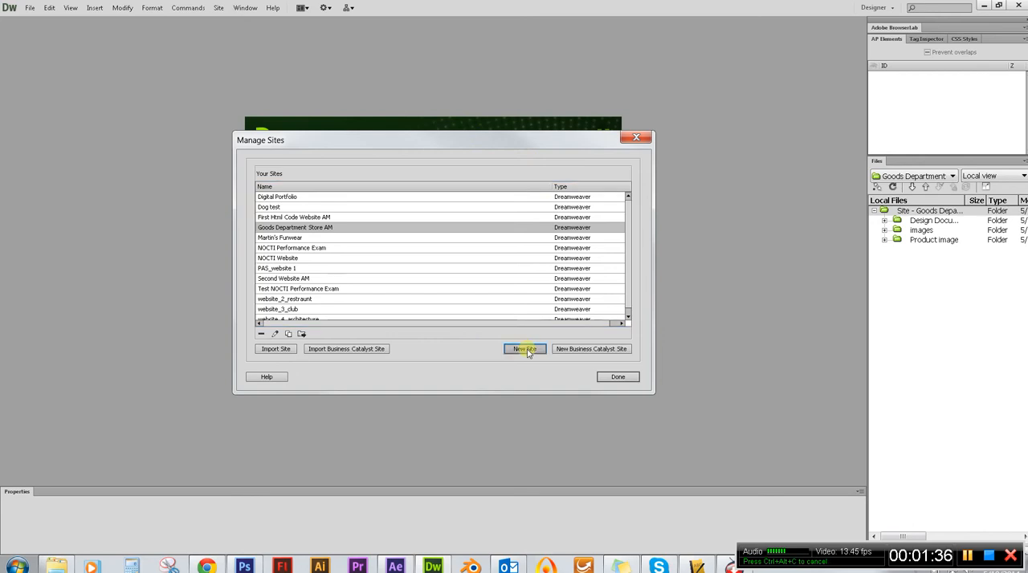
pyautogui.moveTo(505, 166); pyautogui.dragTo(481, 213)
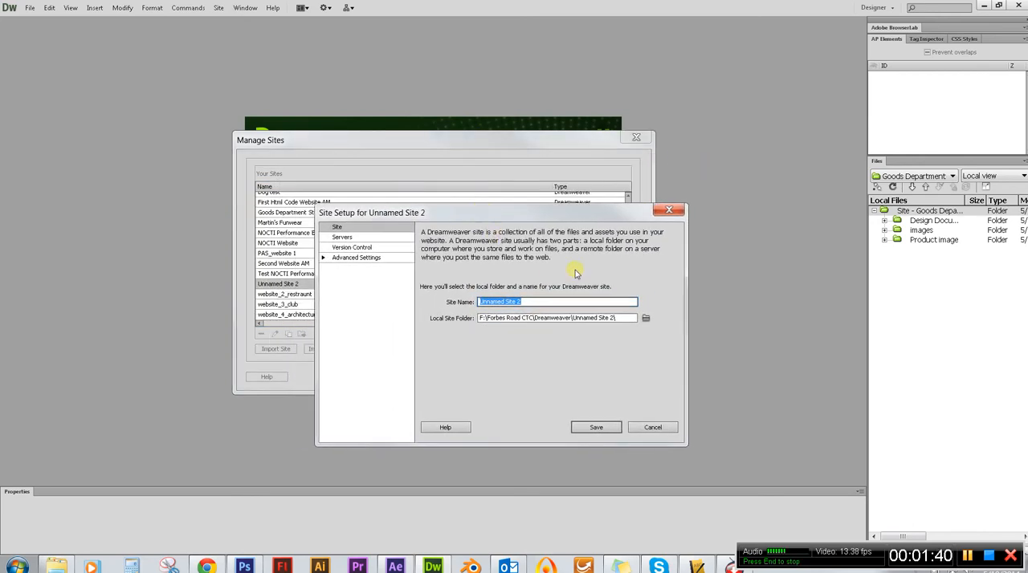
pyautogui.write('Goods Dep')
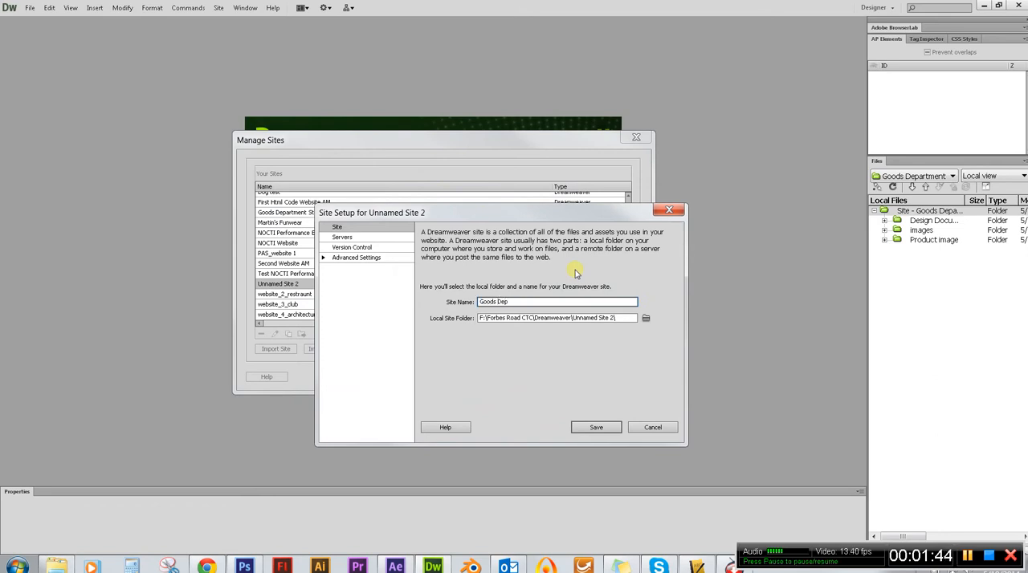
pyautogui.write('artment Store')
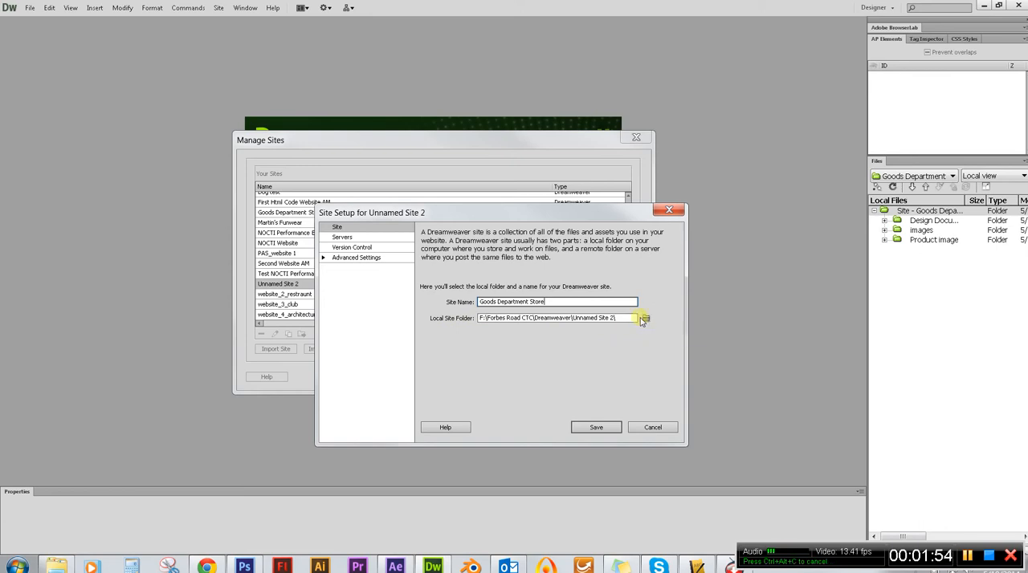
# Choose the Div_Website1 folder as the local site folder, save the site setup and close the site manager.
pyautogui.click(646, 319)
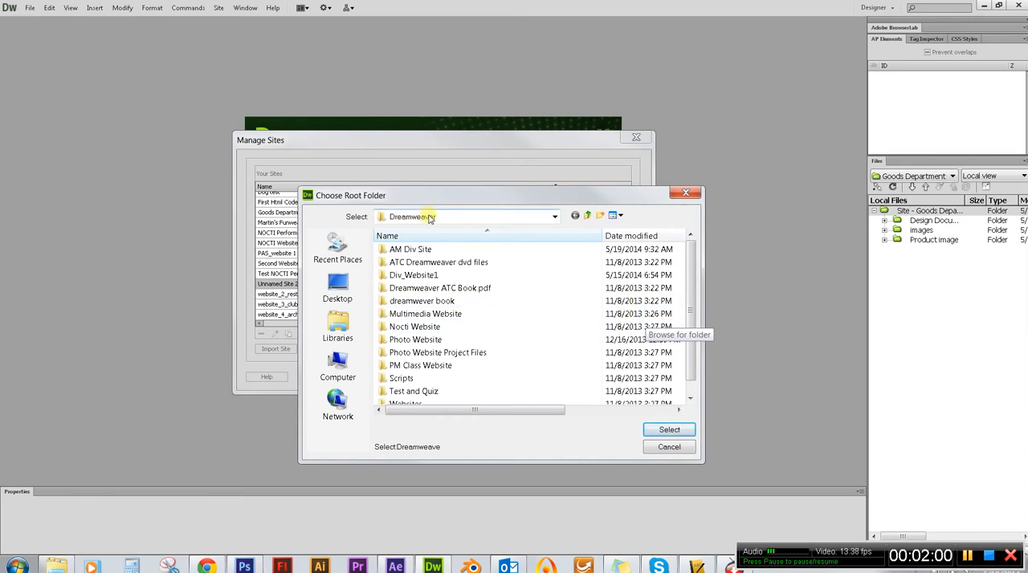
pyautogui.click(416, 277)
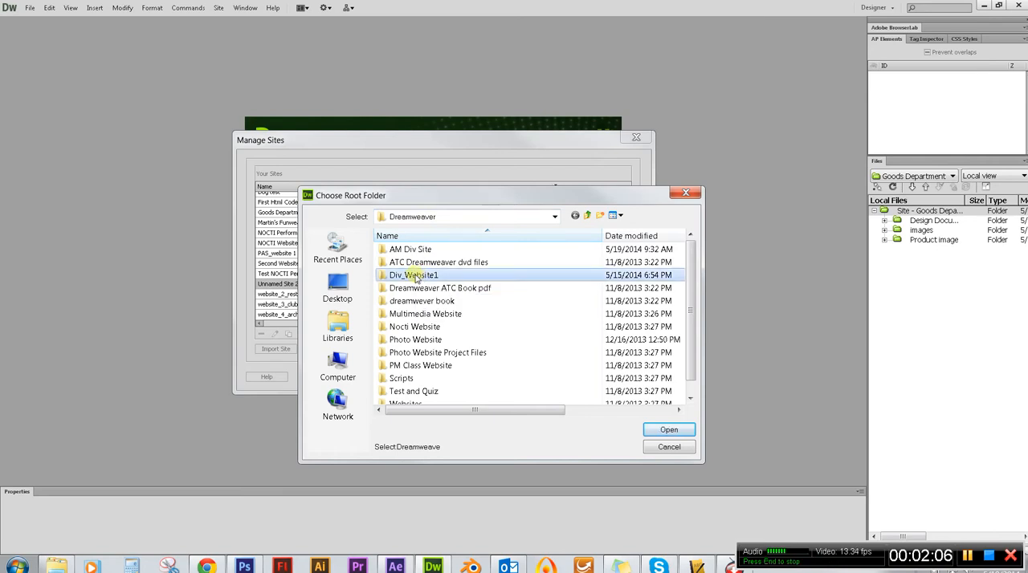
pyautogui.doubleClick(416, 277)
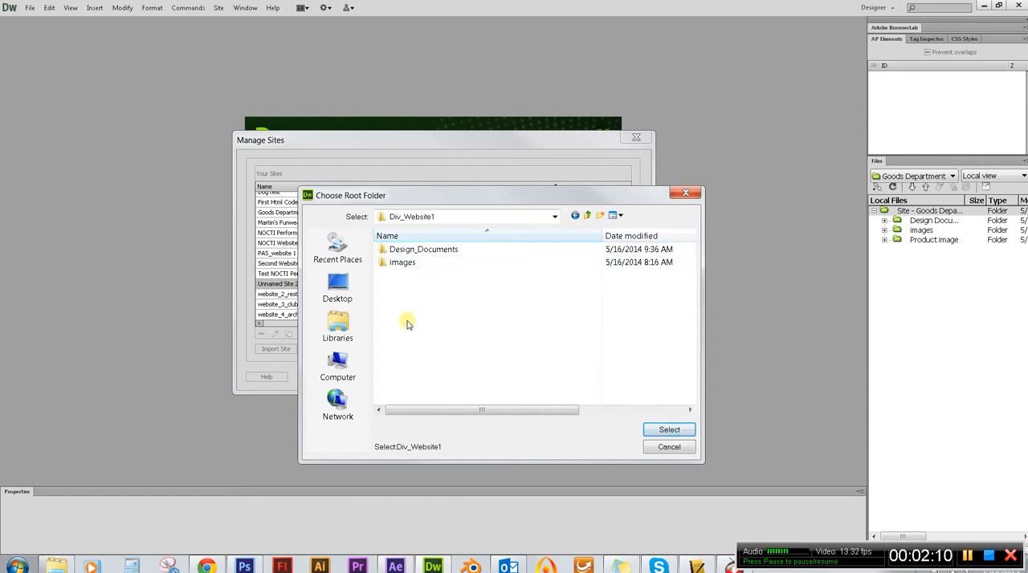
pyautogui.click(669, 431)
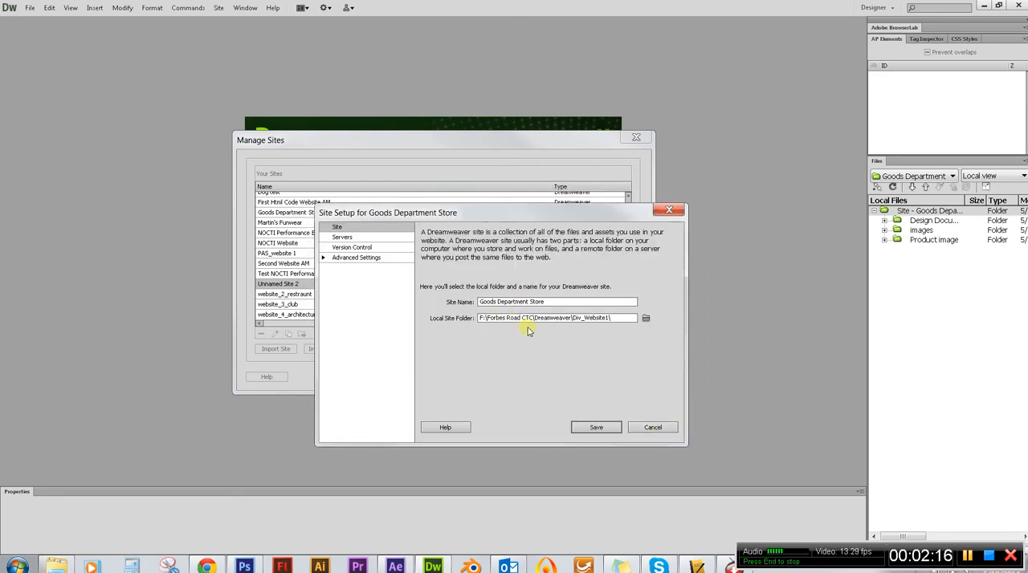
pyautogui.click(595, 428)
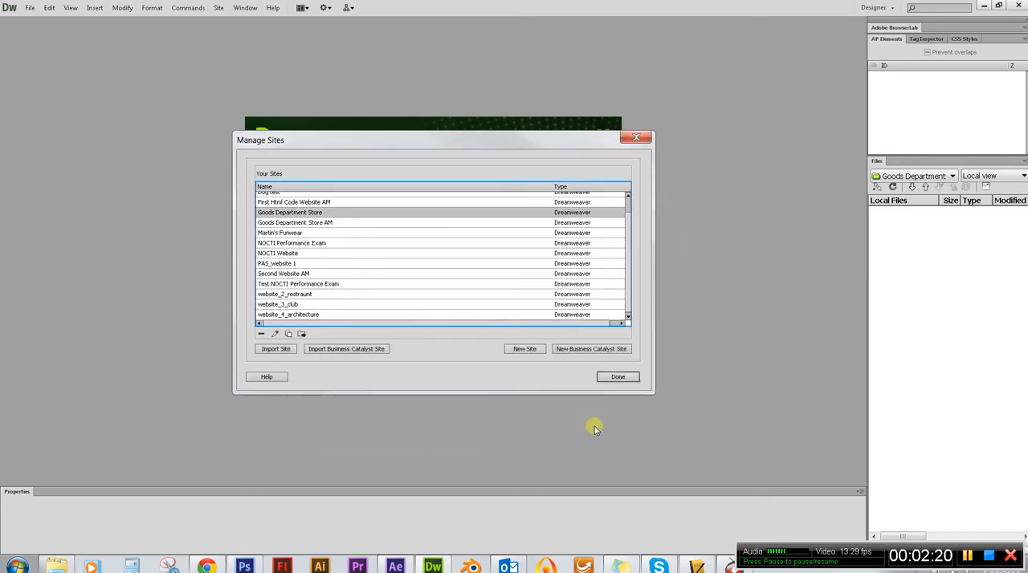
pyautogui.click(619, 377)
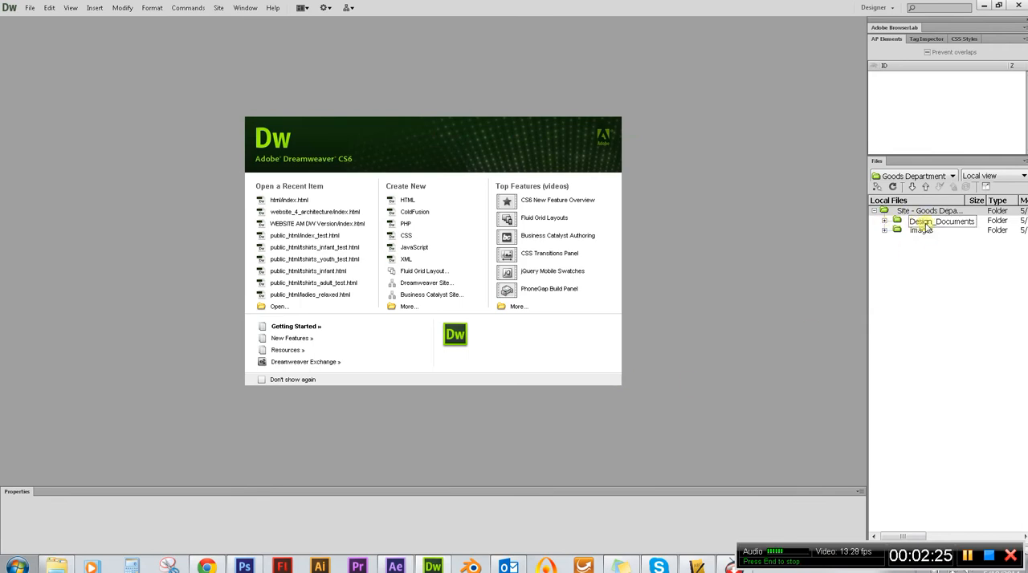
# Review the site's Design_Documents and images folders, leaving only the images folder expanded.
pyautogui.click(884, 221)
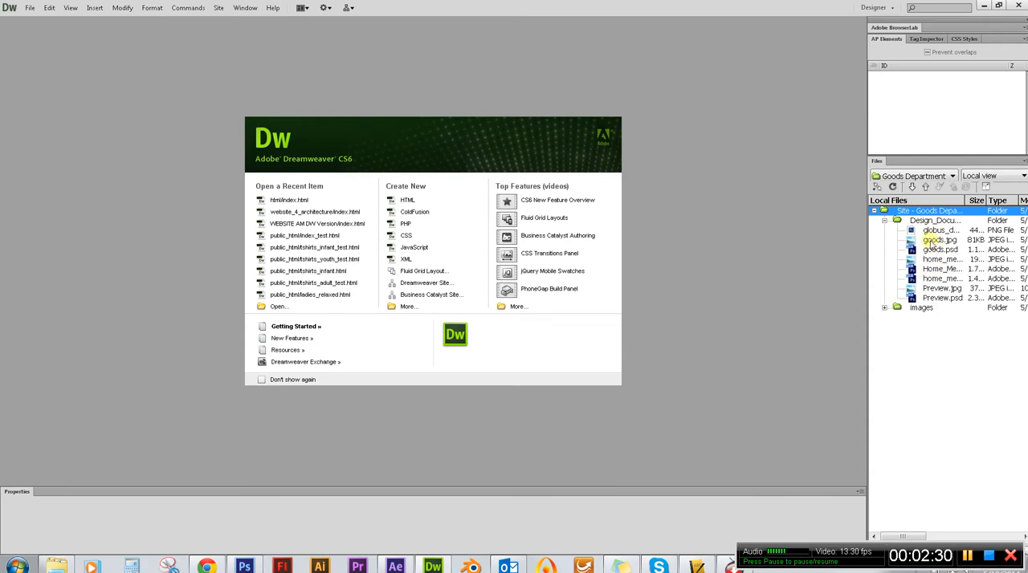
pyautogui.click(884, 308)
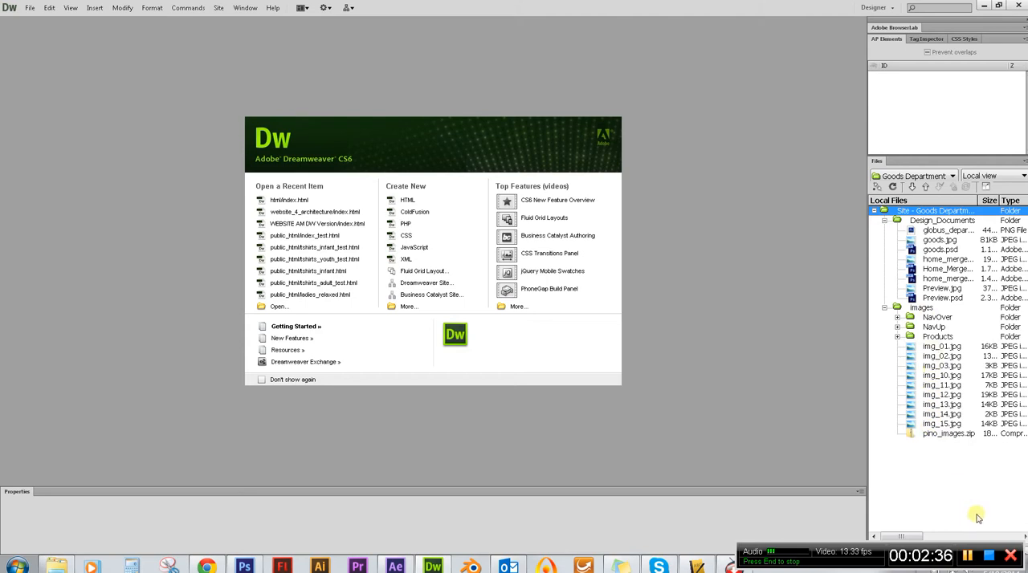
pyautogui.click(990, 556)
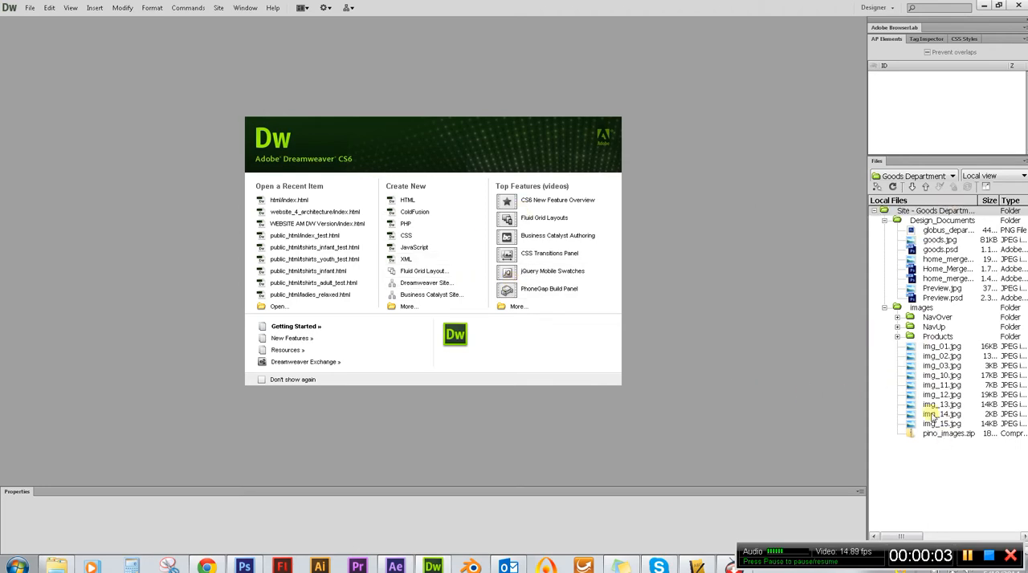
pyautogui.click(884, 220)
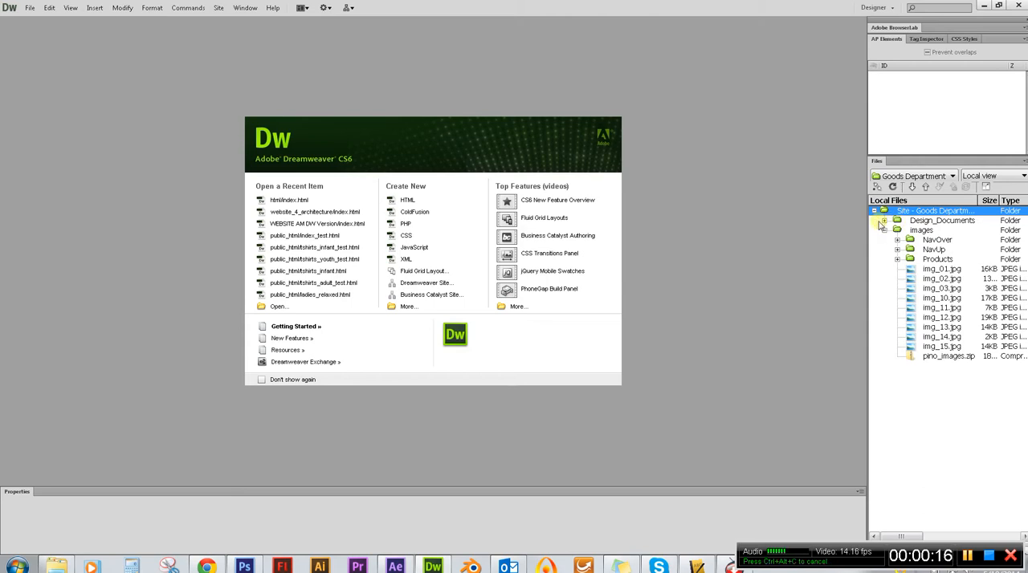
pyautogui.click(884, 221)
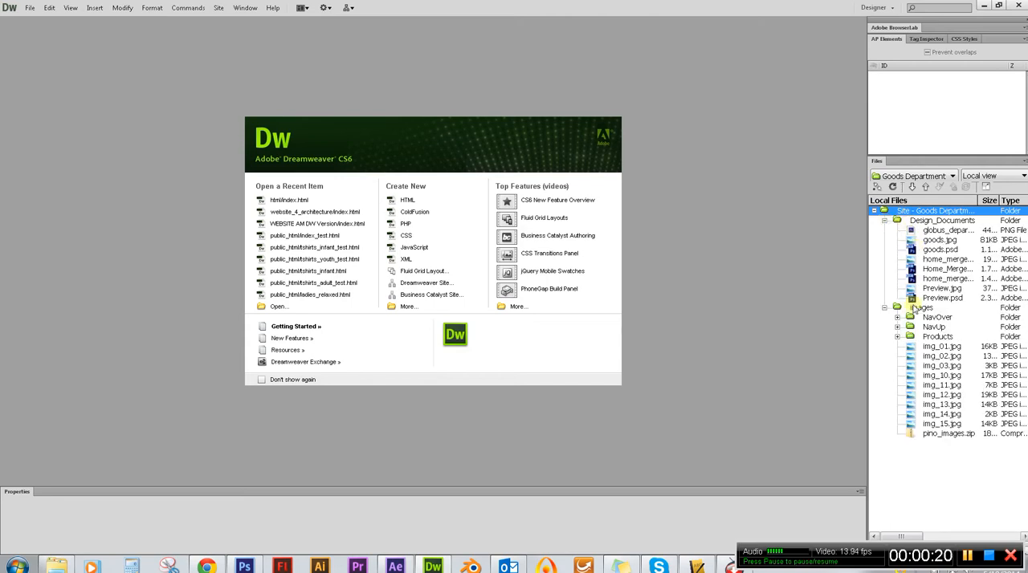
pyautogui.click(884, 221)
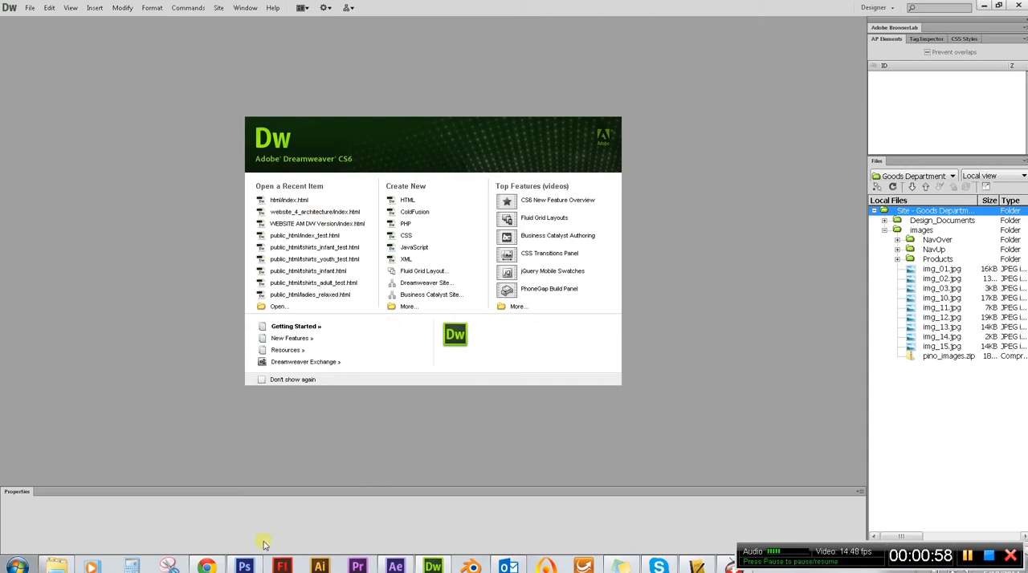
# Switch to Photoshop, clear the selection on the home_merged2.psd layout and check its pixel dimensions in Image Size.
pyautogui.click(244, 567)
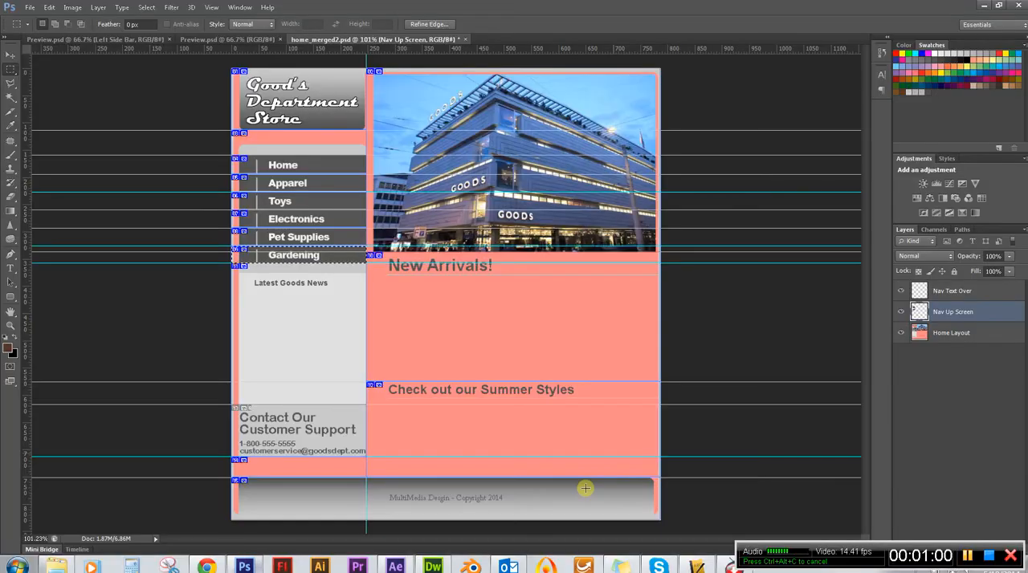
pyautogui.click(255, 228)
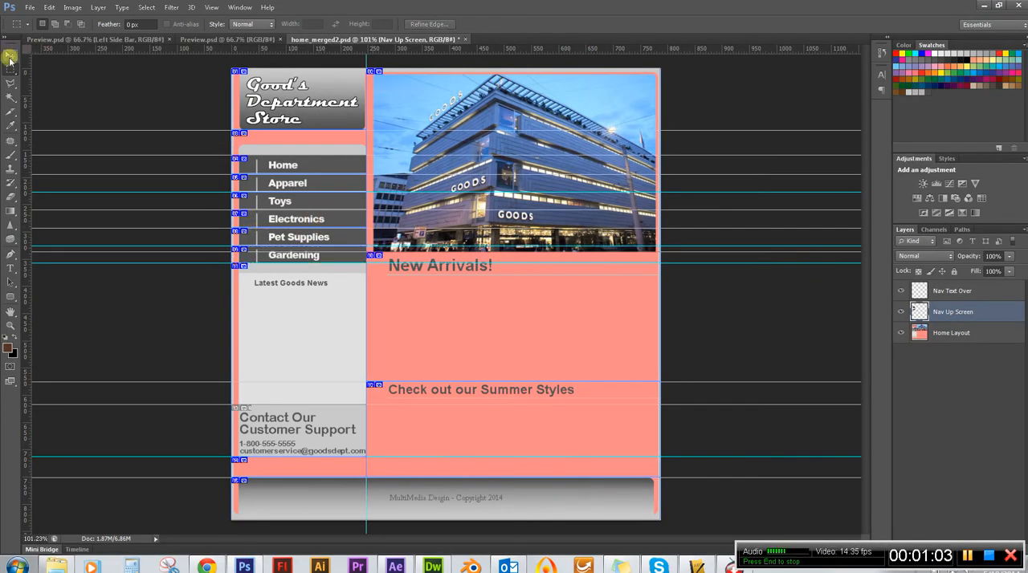
pyautogui.click(10, 54)
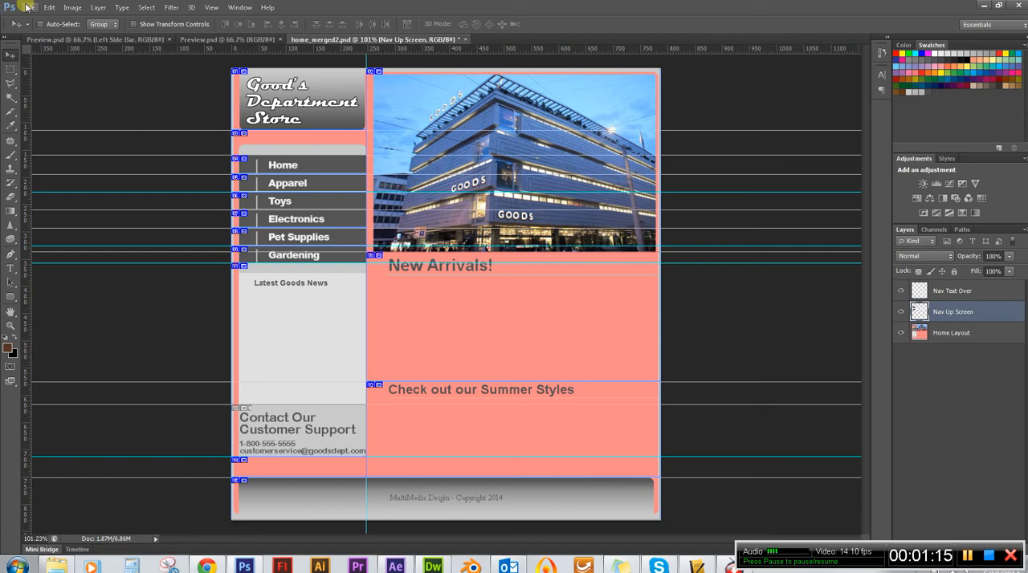
pyautogui.click(71, 8)
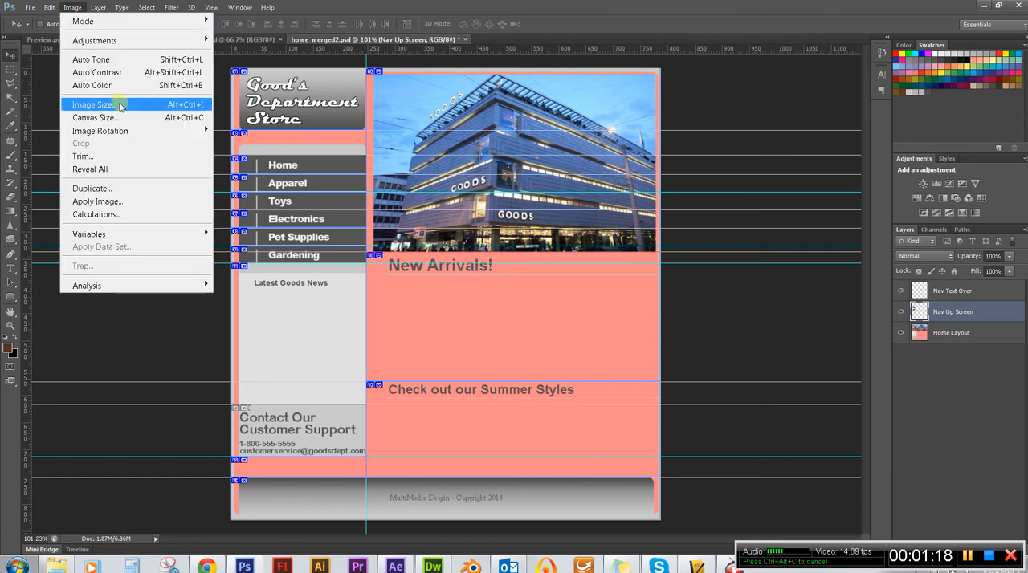
pyautogui.click(93, 104)
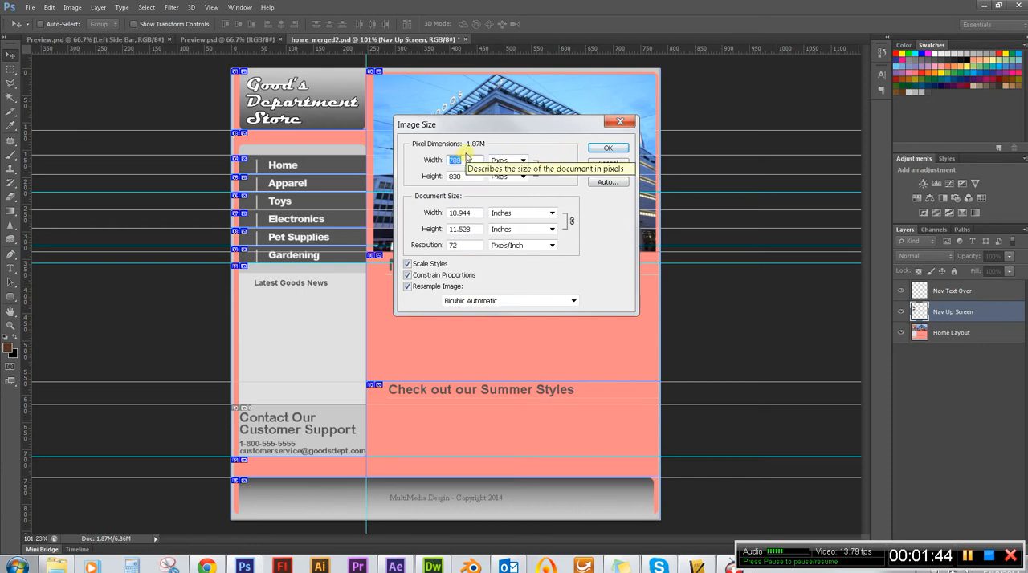
pyautogui.click(611, 150)
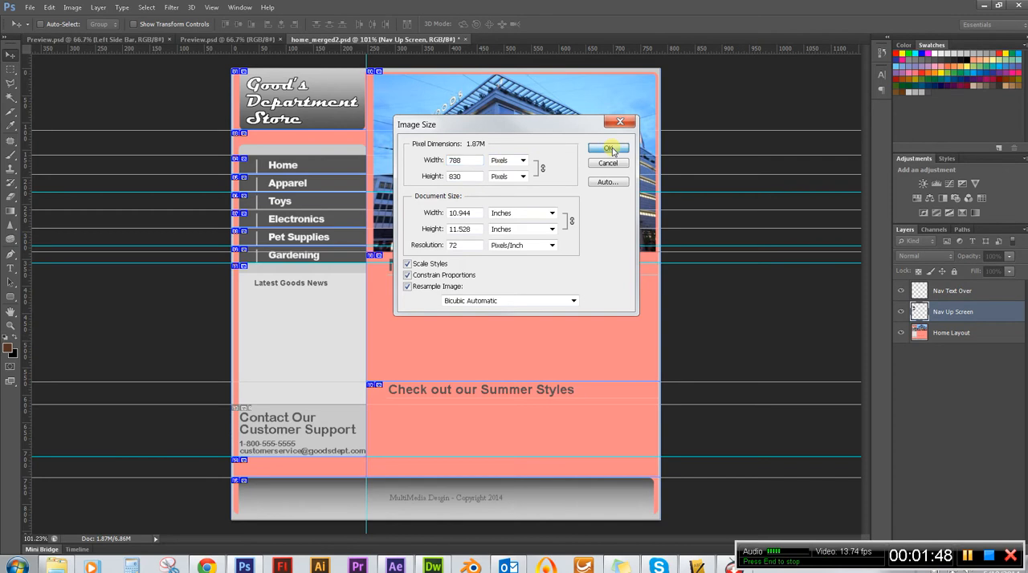
pyautogui.moveTo(571, 129); pyautogui.dragTo(467, 140)
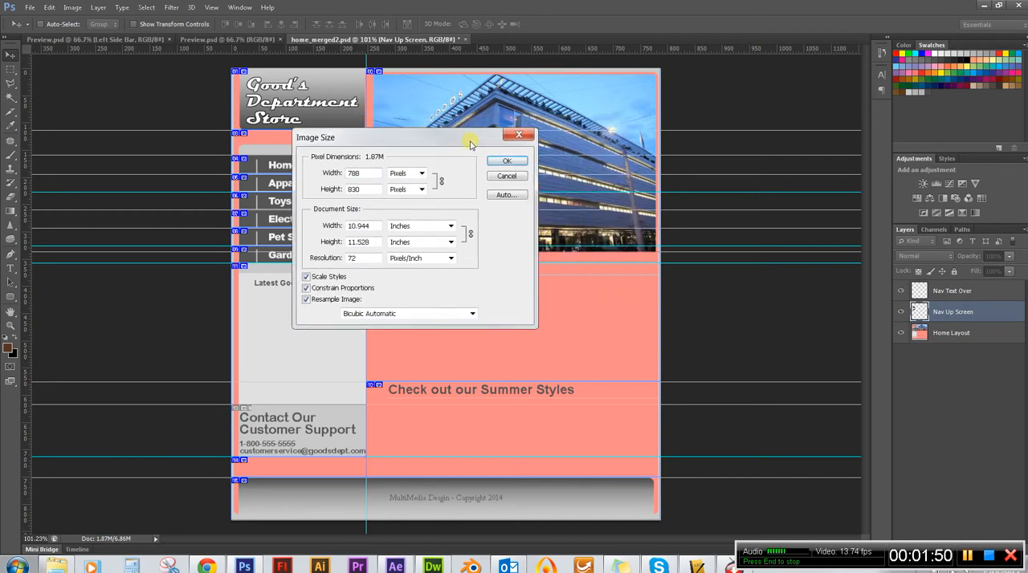
# Switch back to Dreamweaver and create a new blank HTML document.
pyautogui.click(433, 566)
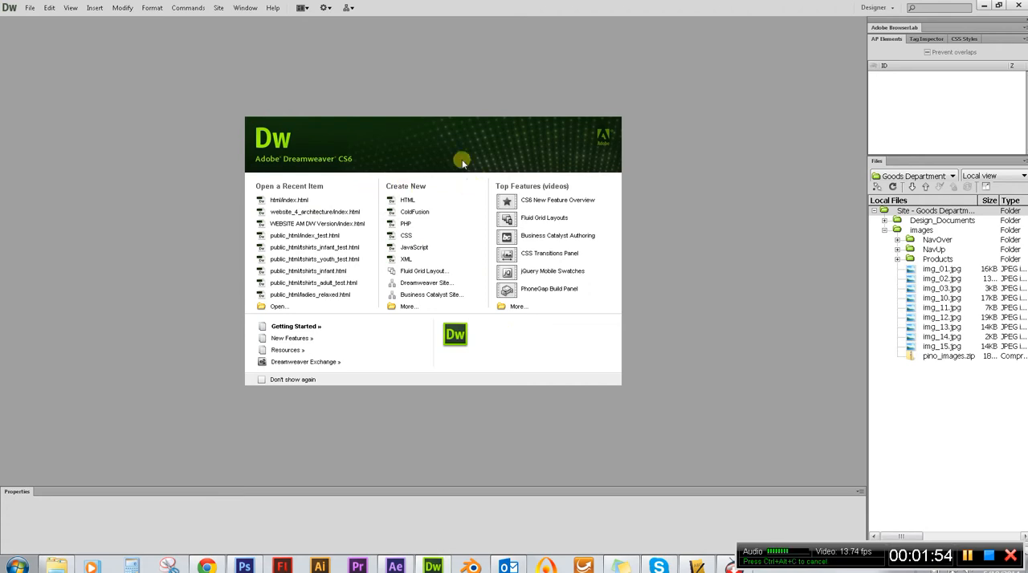
pyautogui.click(424, 201)
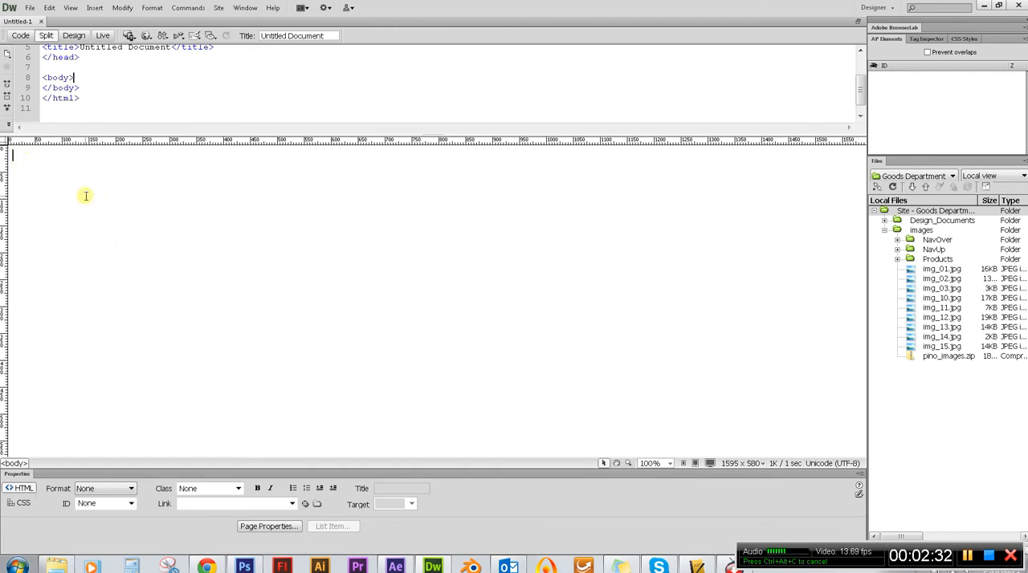
# Insert an AP Div into the blank page's body and check that the AP Elements list is enabled for display.
pyautogui.click(95, 8)
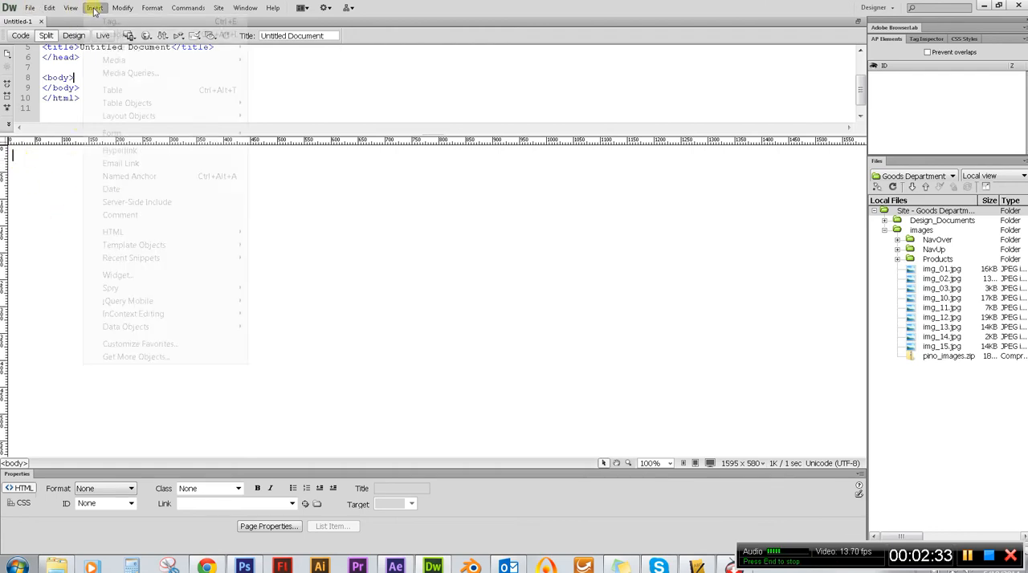
pyautogui.moveTo(123, 120)
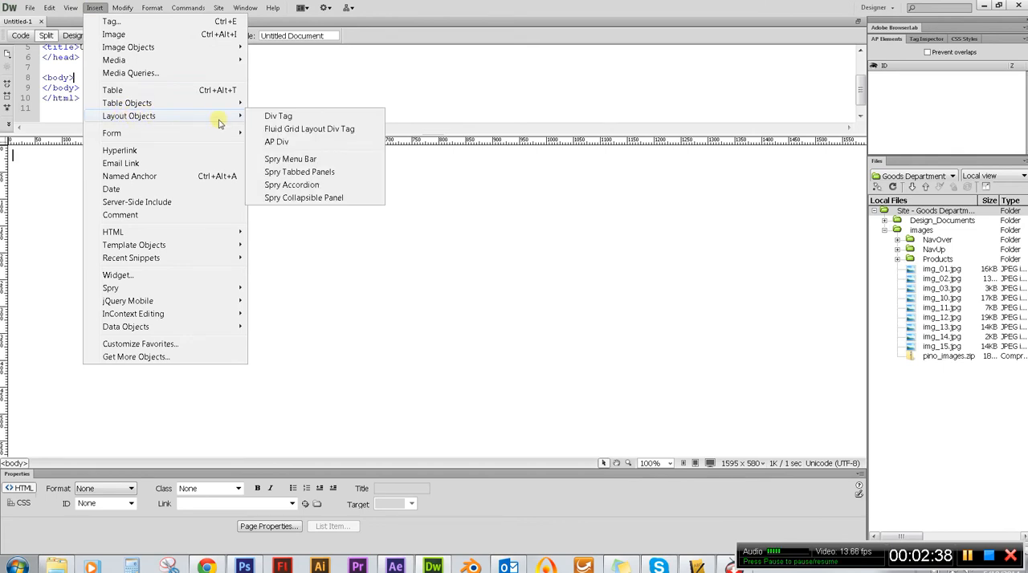
pyautogui.click(297, 142)
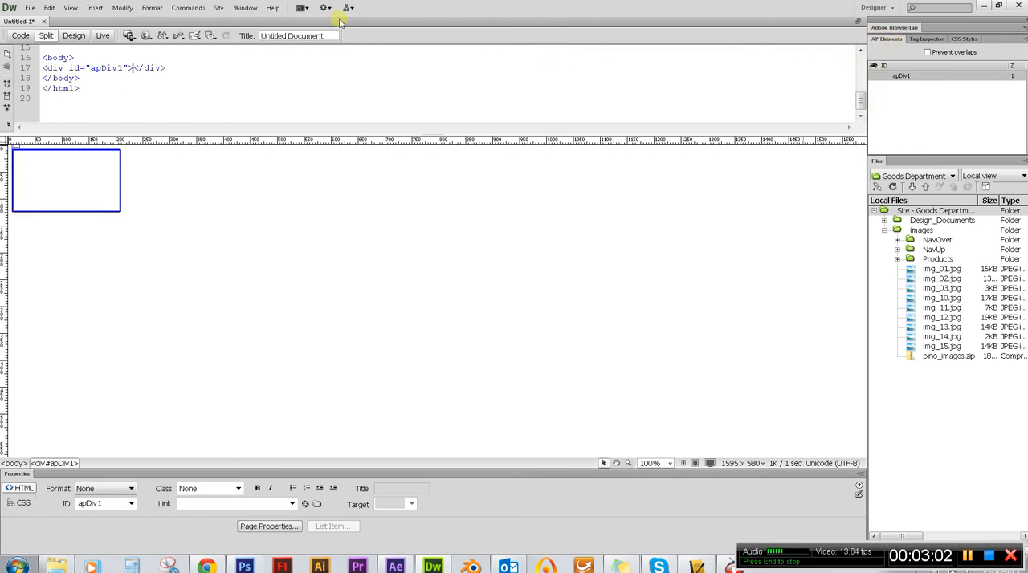
pyautogui.click(247, 8)
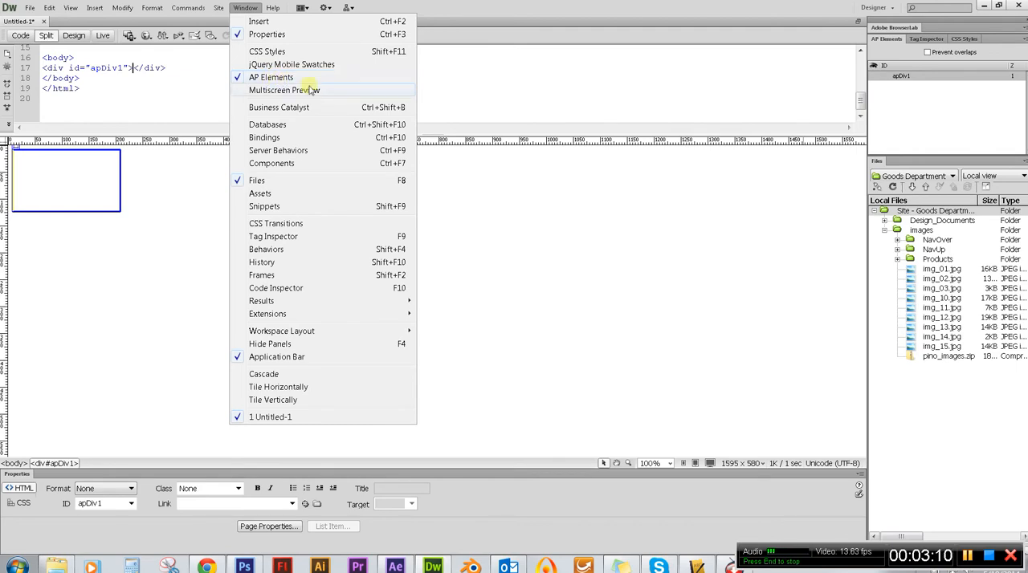
pyautogui.click(677, 8)
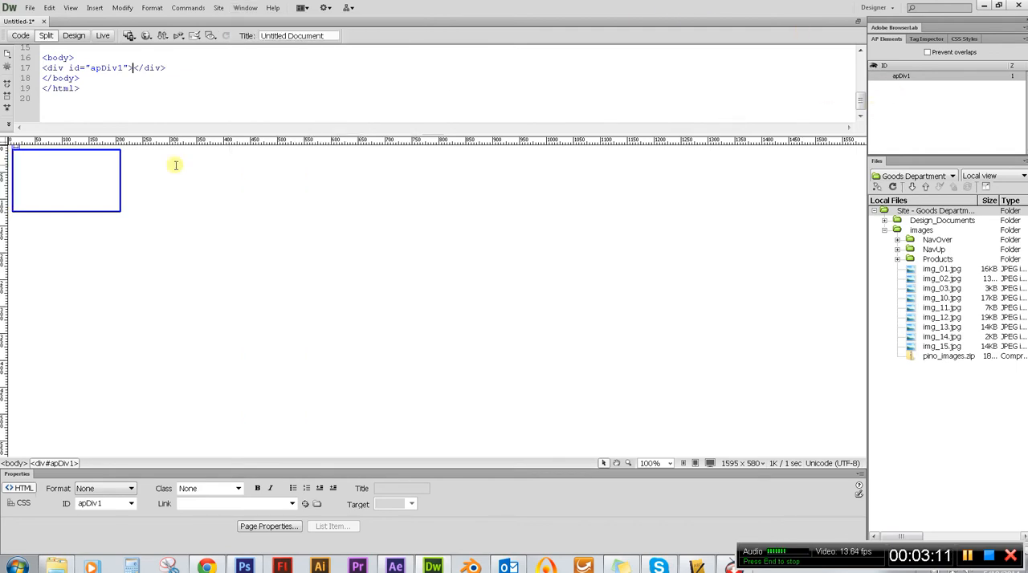
# Select the new AP Div and rename its ID to container.
pyautogui.click(120, 180)
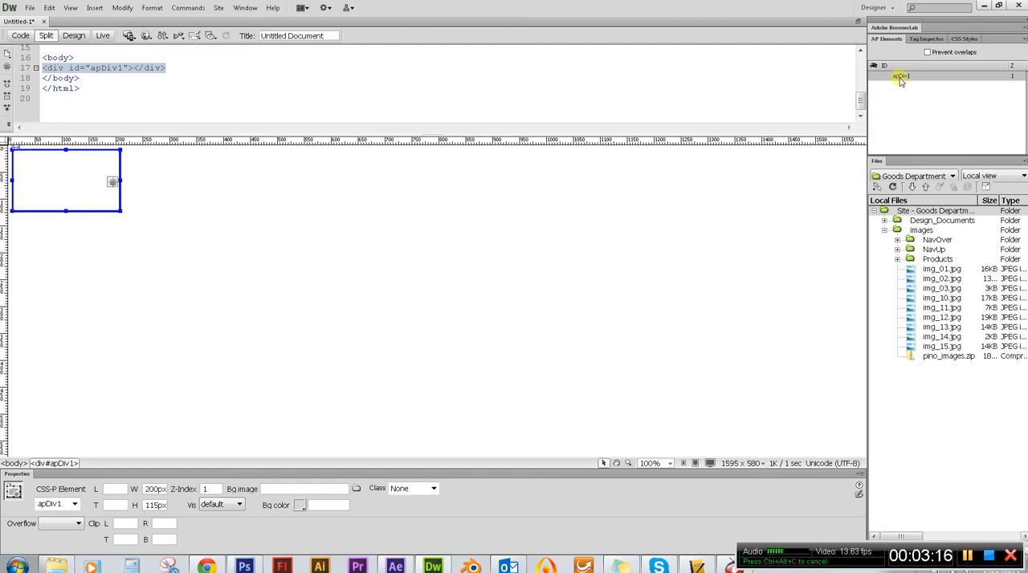
pyautogui.doubleClick(902, 77)
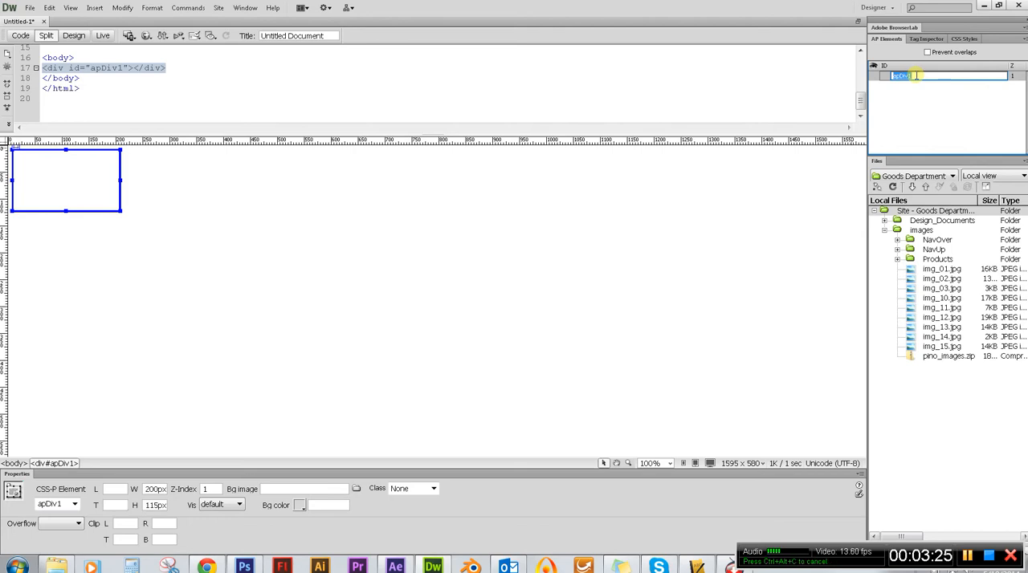
pyautogui.write('Con')
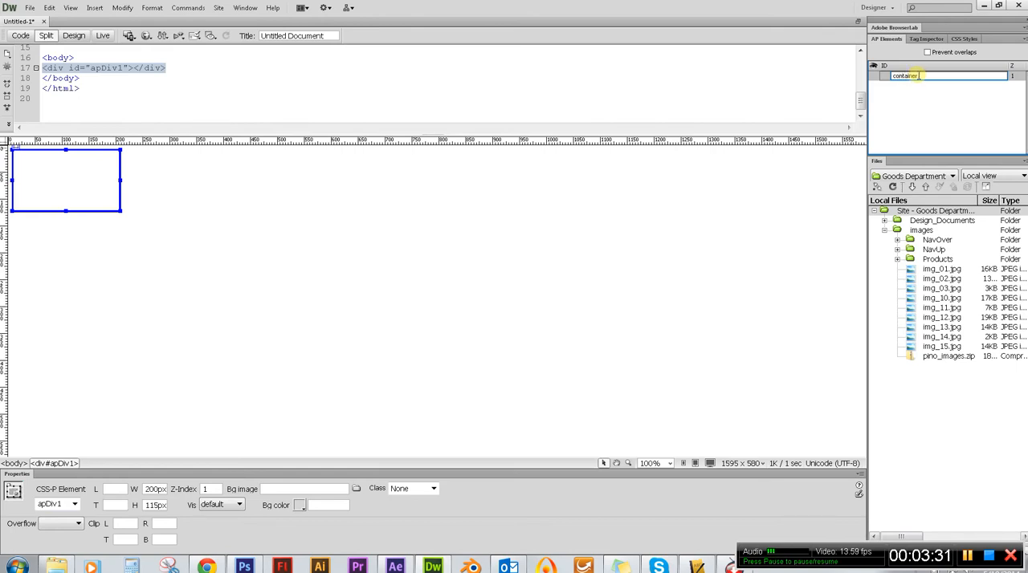
pyautogui.press('Return')
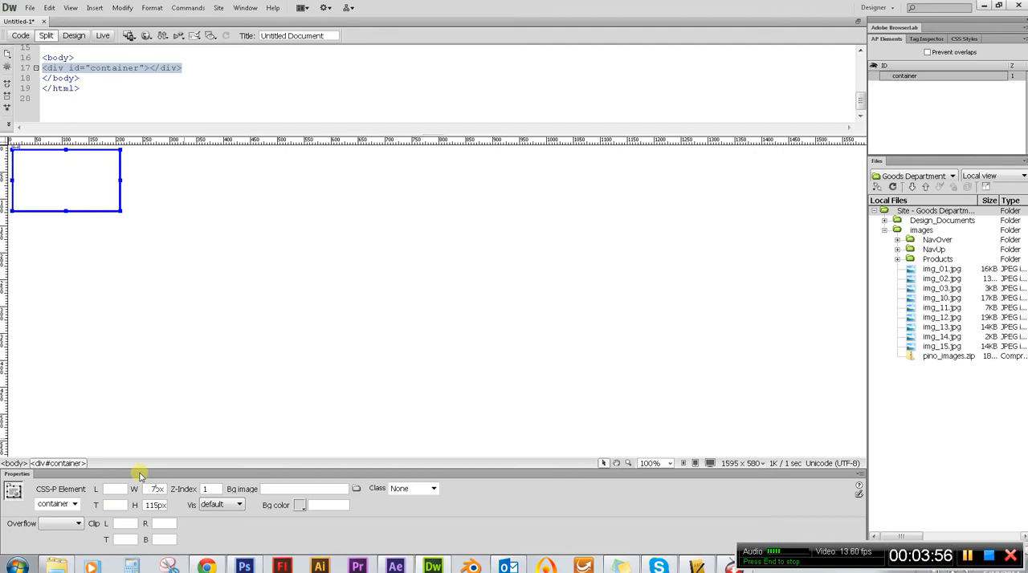
# Set the container div's width to 788 px and its height to 830 px.
pyautogui.press('Return')
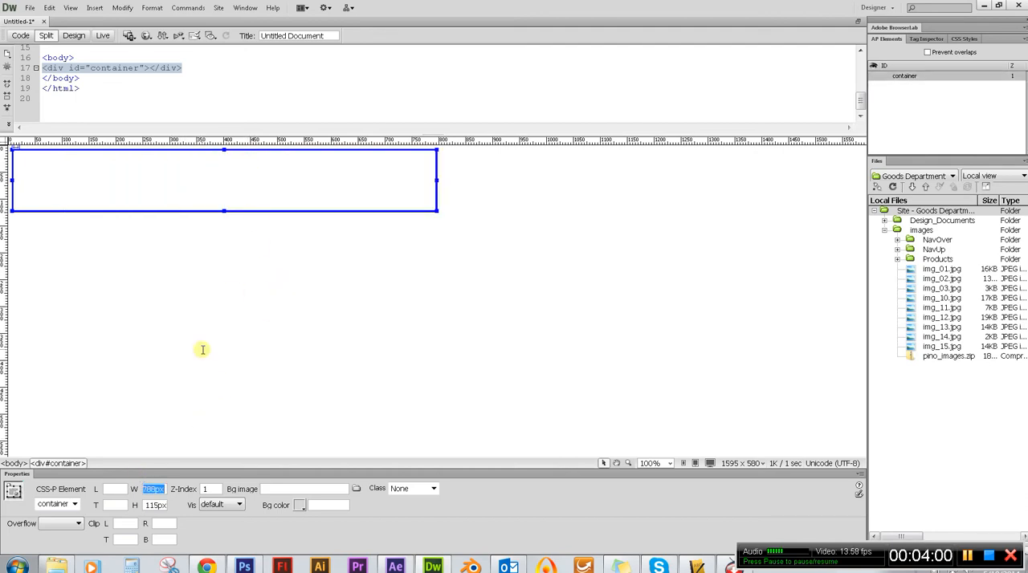
pyautogui.doubleClick(149, 506)
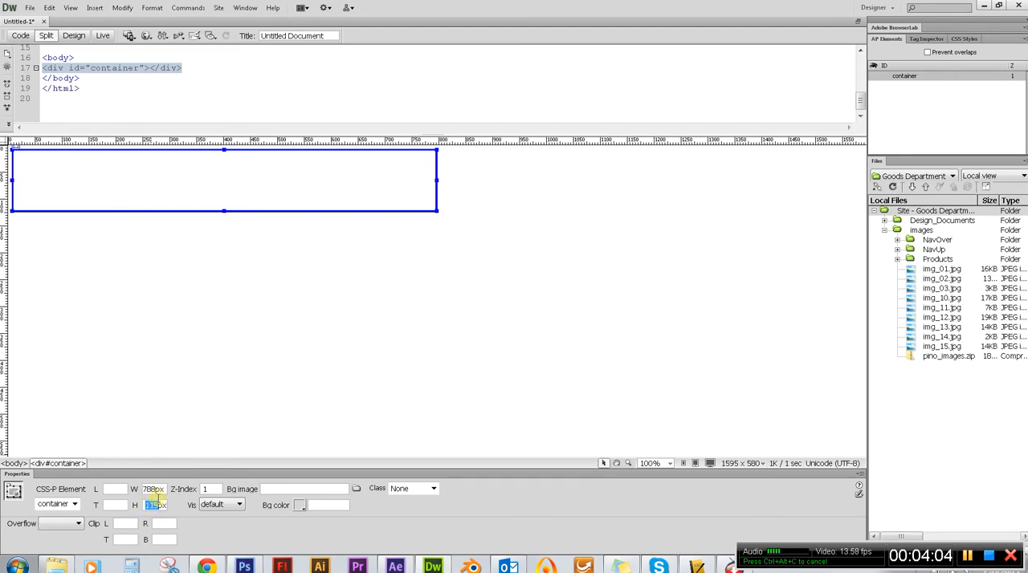
pyautogui.write('800')
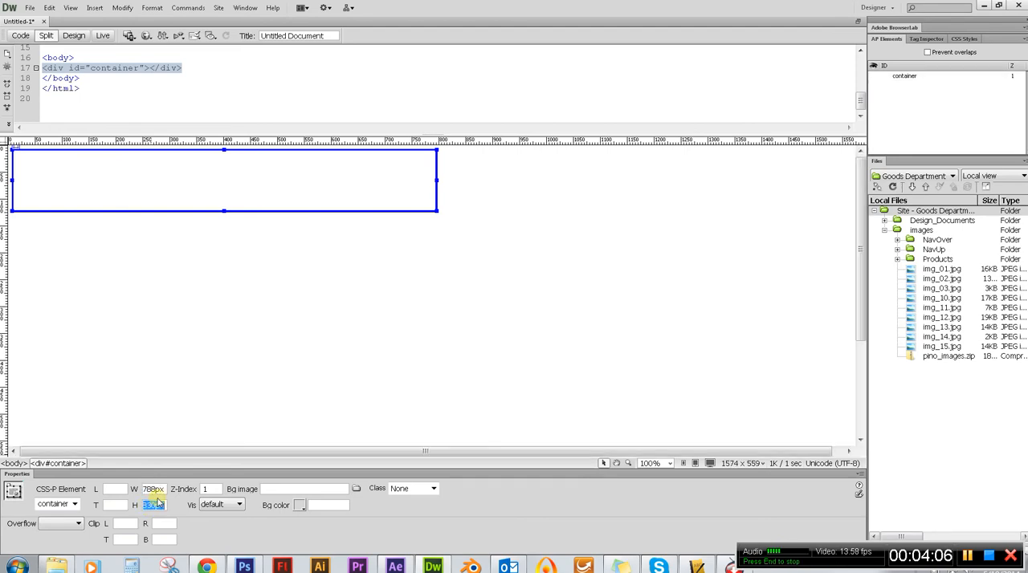
pyautogui.press('Return')
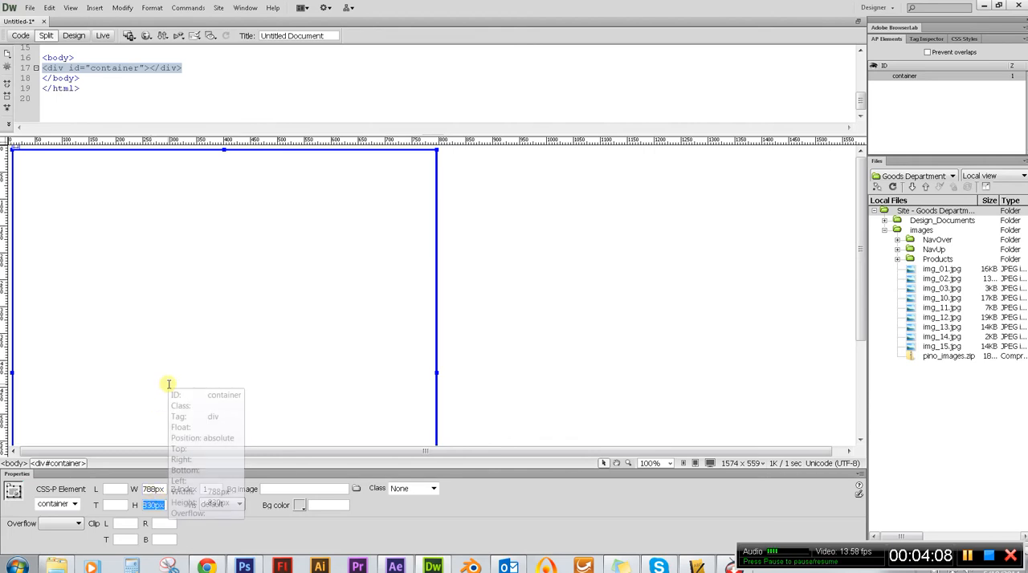
pyautogui.click(254, 335)
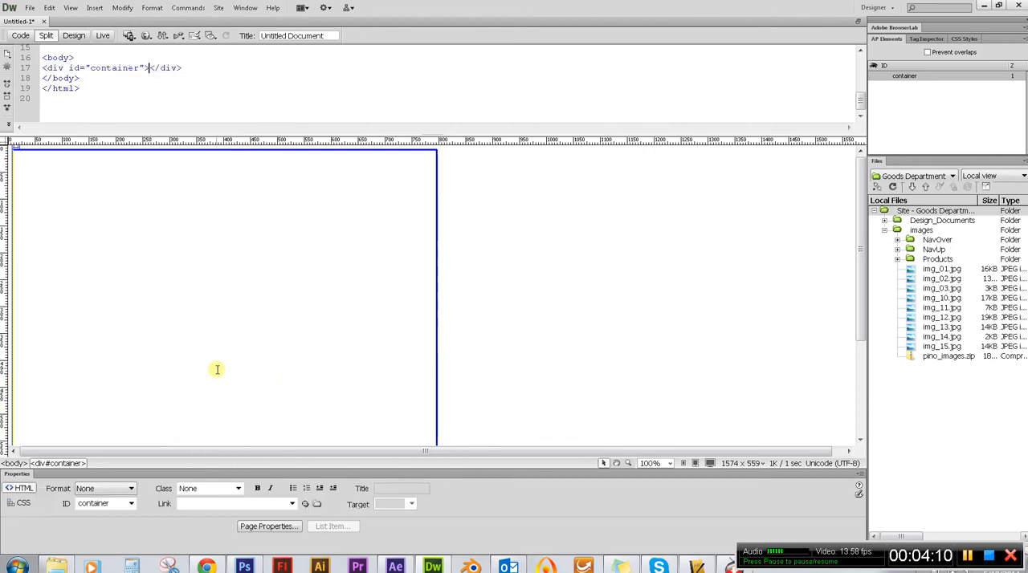
pyautogui.click(435, 240)
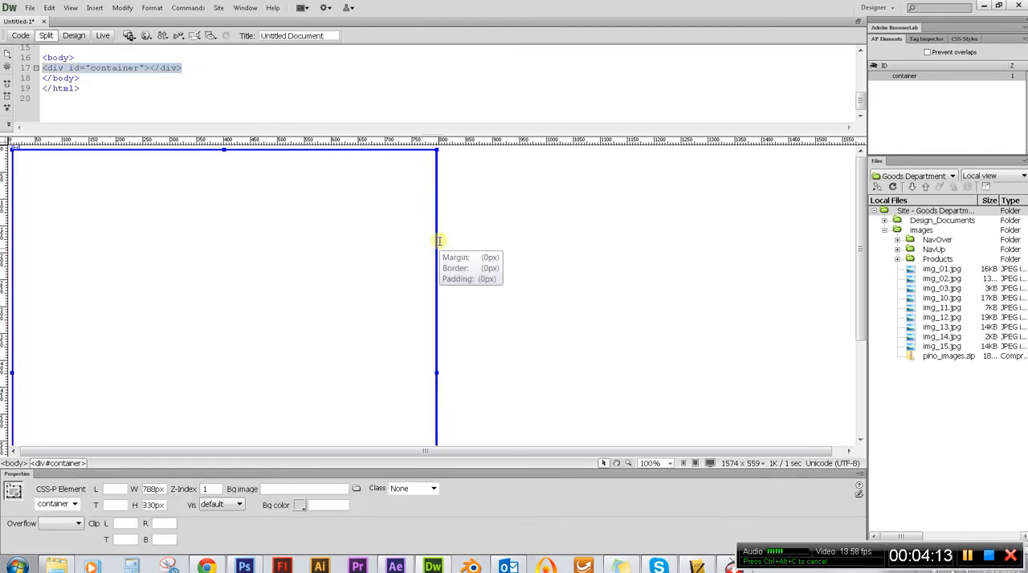
pyautogui.click(152, 505)
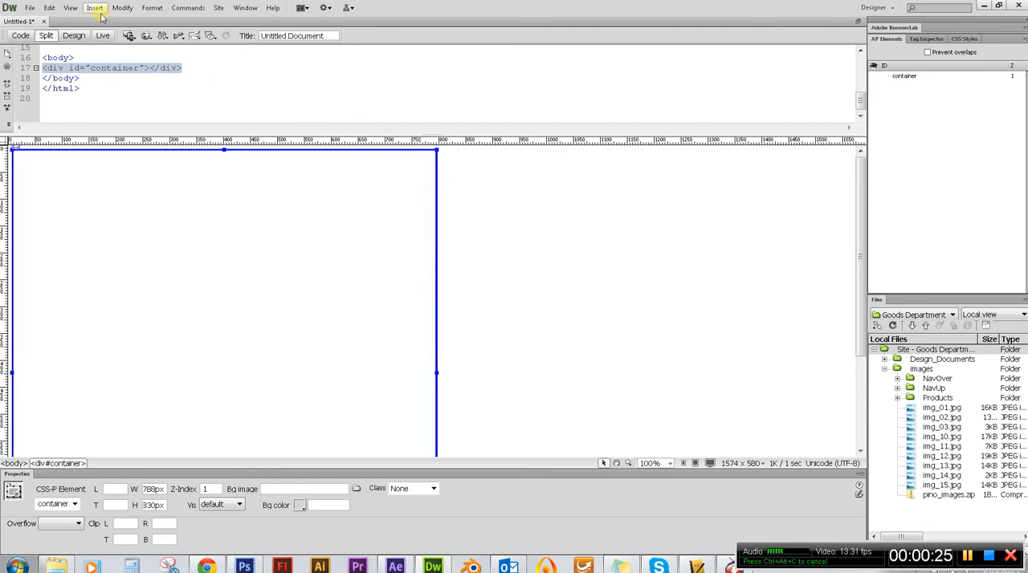
# Check the AP Elements preferences for the option to nest divs created within an AP div.
pyautogui.click(49, 8)
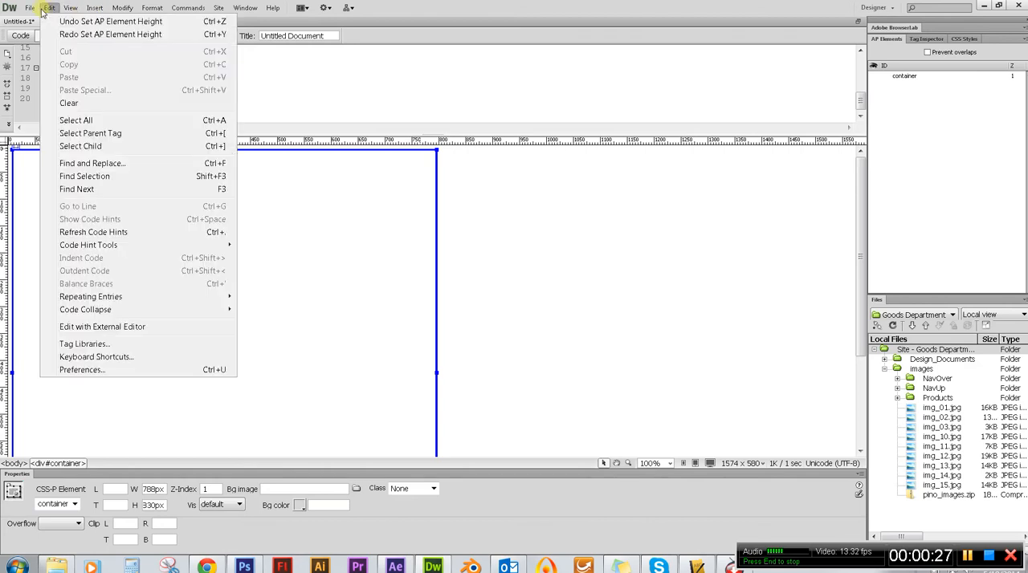
pyautogui.click(107, 372)
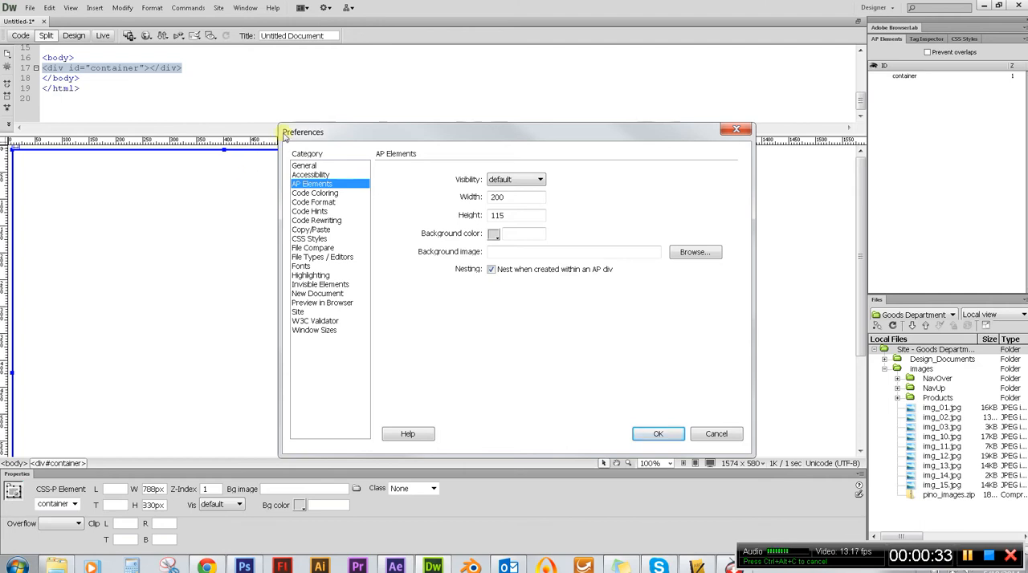
pyautogui.click(321, 185)
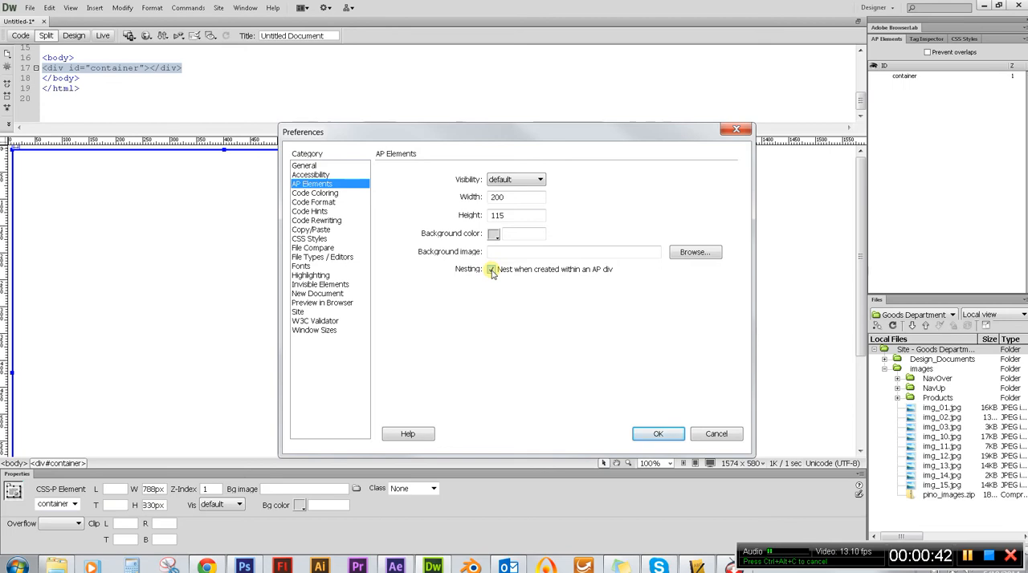
pyautogui.click(659, 433)
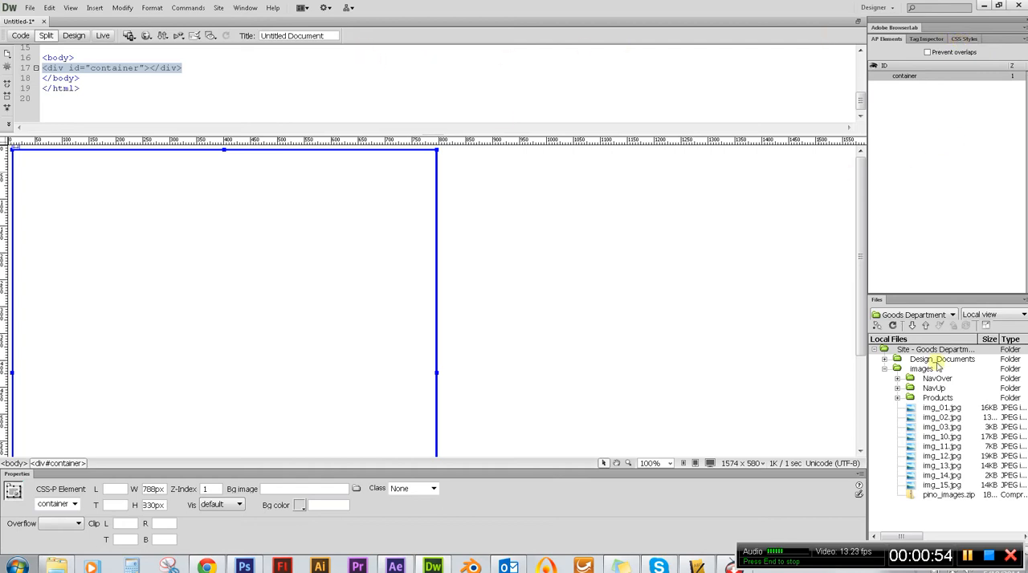
# Show the CSS Styles for the current selection and dock them as a separate, enlarged group between AP Elements and Files.
pyautogui.click(242, 8)
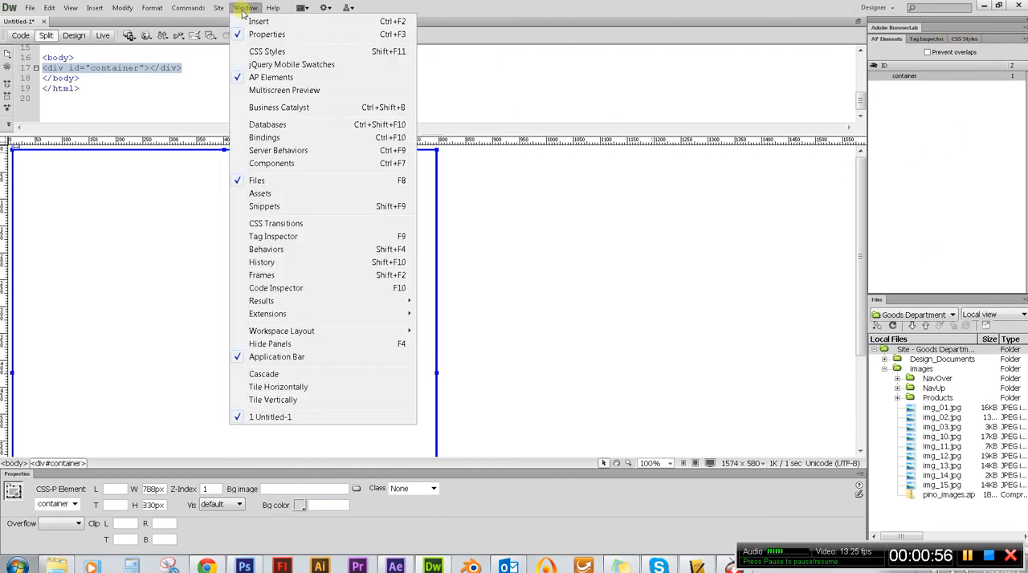
pyautogui.click(286, 53)
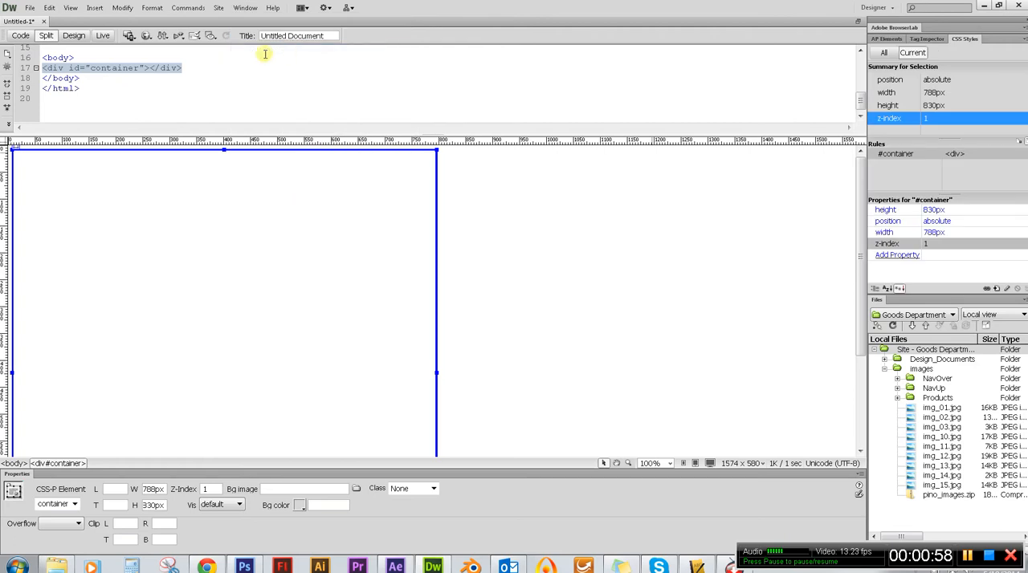
pyautogui.click(882, 39)
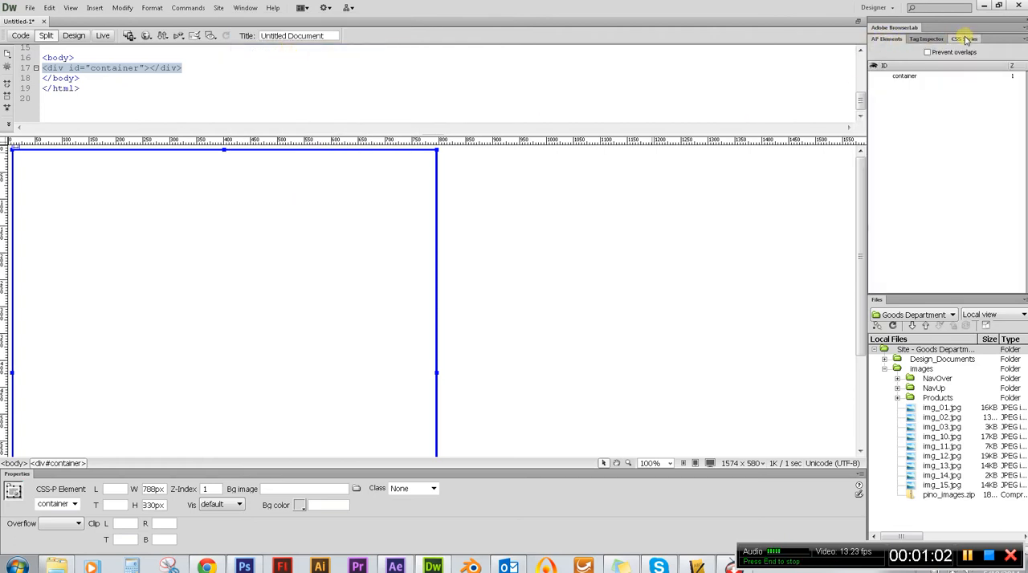
pyautogui.click(965, 41)
pyautogui.moveTo(963, 49); pyautogui.dragTo(895, 281)
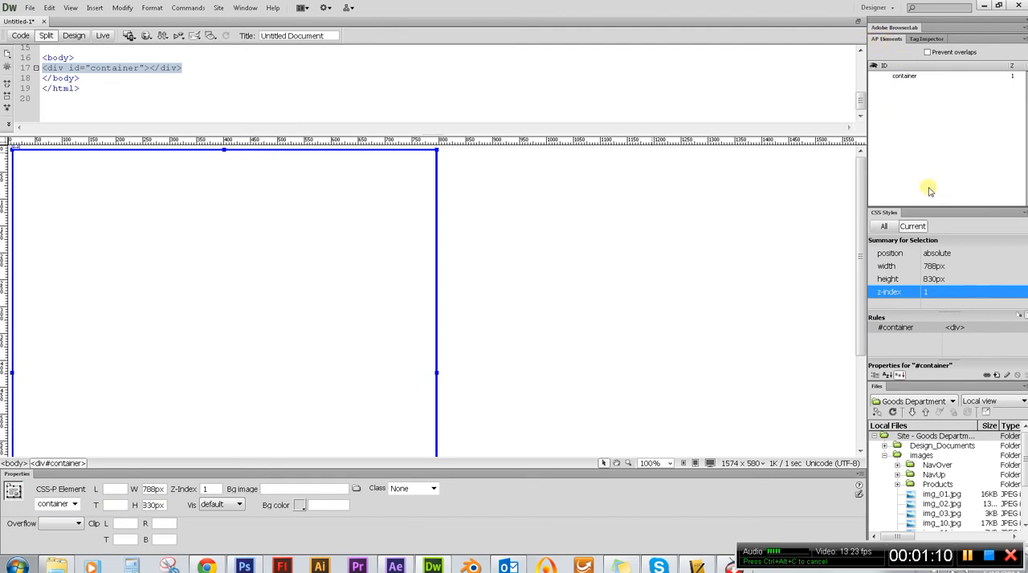
pyautogui.moveTo(927, 207); pyautogui.dragTo(929, 125)
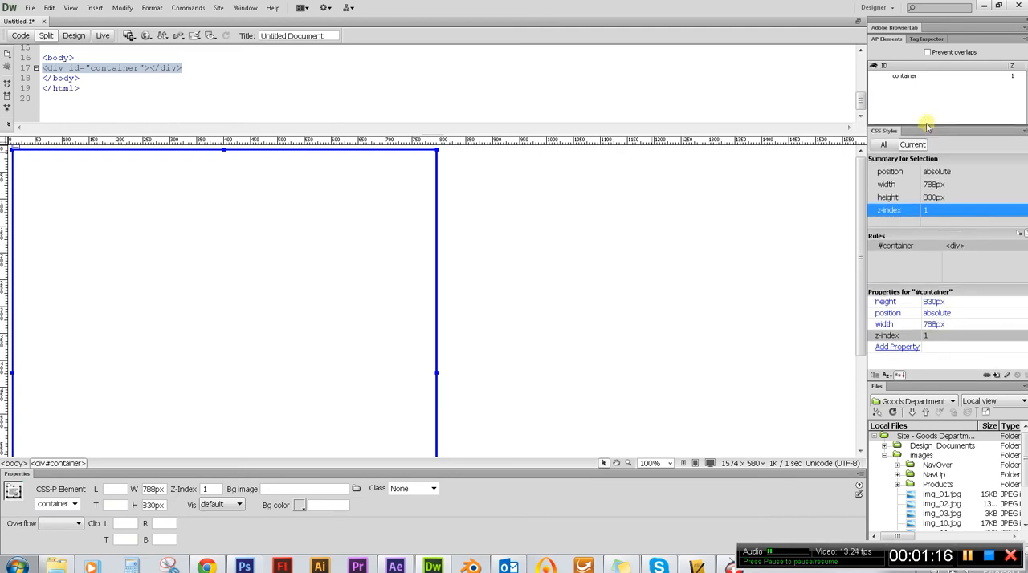
pyautogui.click(910, 147)
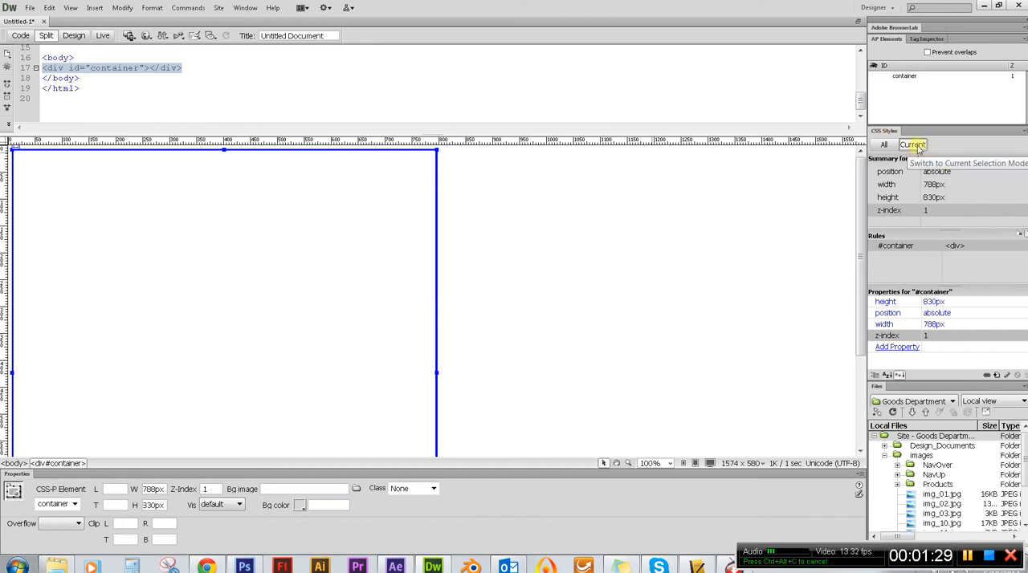
# Set the position property of the #container rule to relative.
pyautogui.click(946, 314)
pyautogui.click(1025, 315)
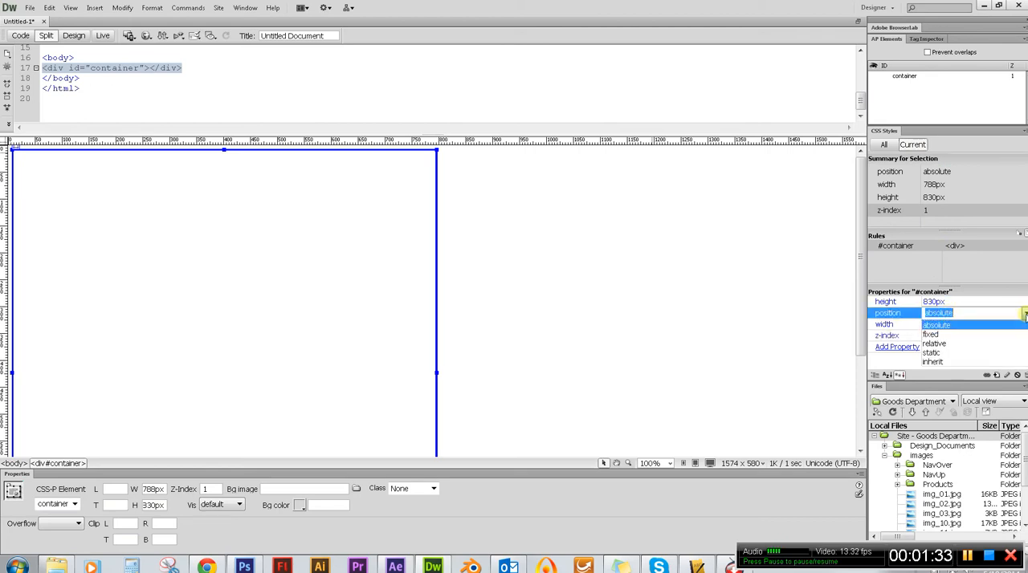
pyautogui.click(957, 344)
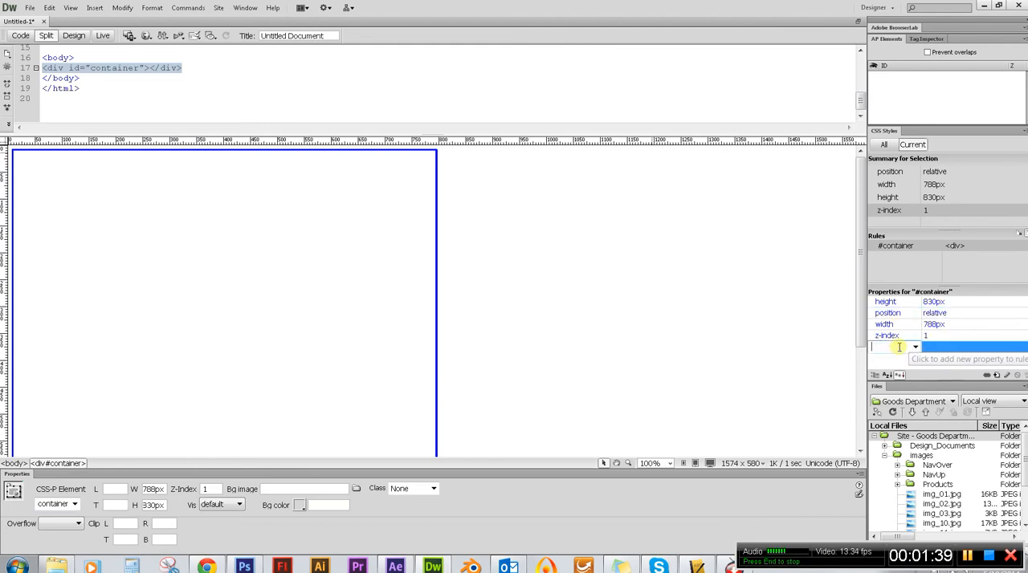
# Add a margin property set to auto to the #container rule, and reselect the container div on the page.
pyautogui.click(897, 347)
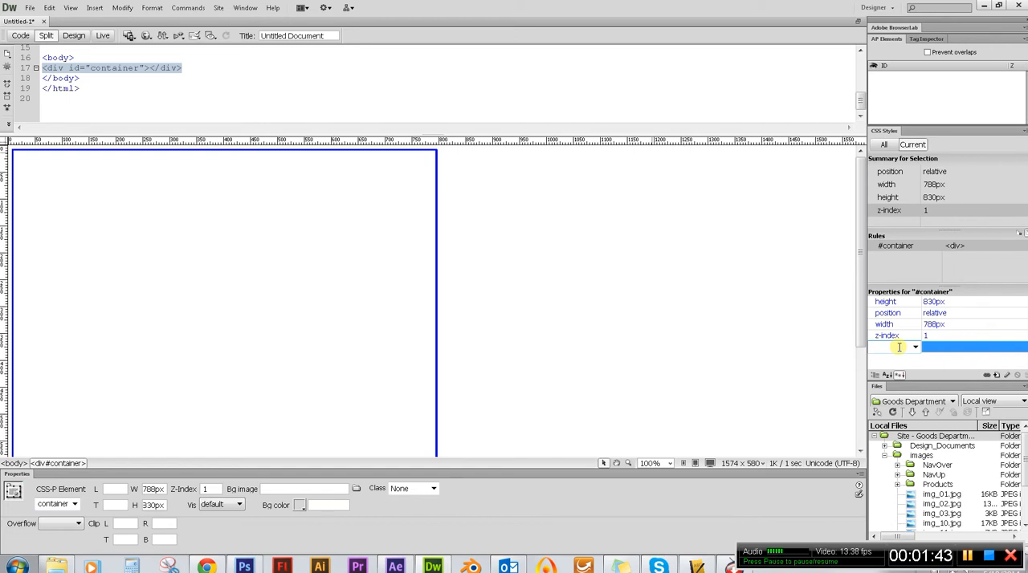
pyautogui.write('margin')
pyautogui.click(946, 350)
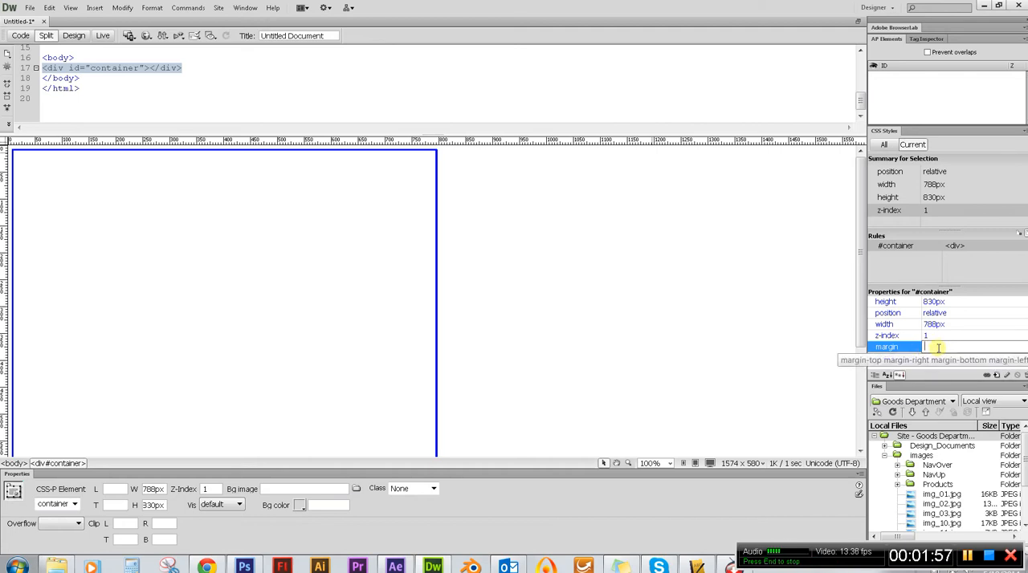
pyautogui.write('auto')
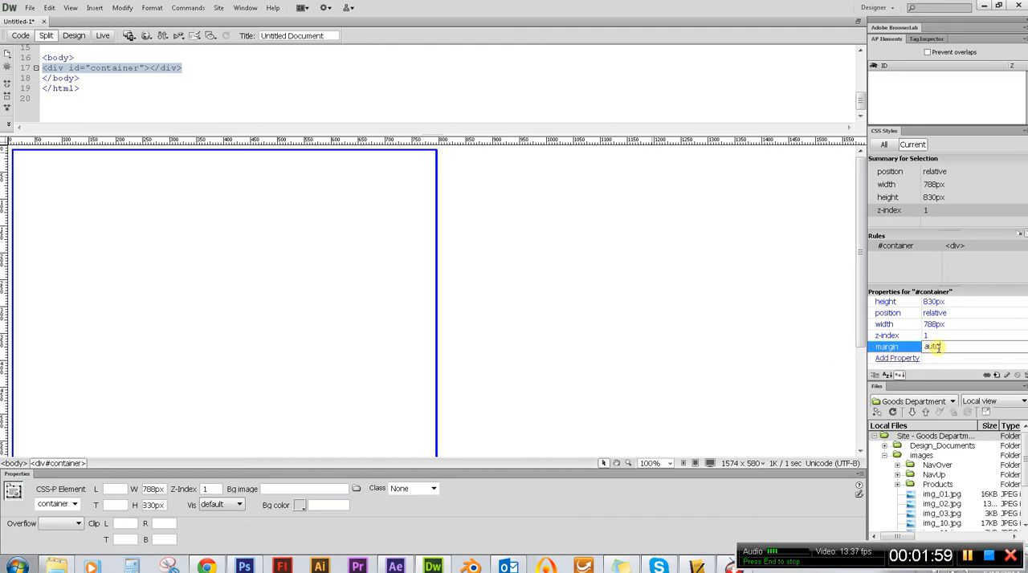
pyautogui.click(755, 269)
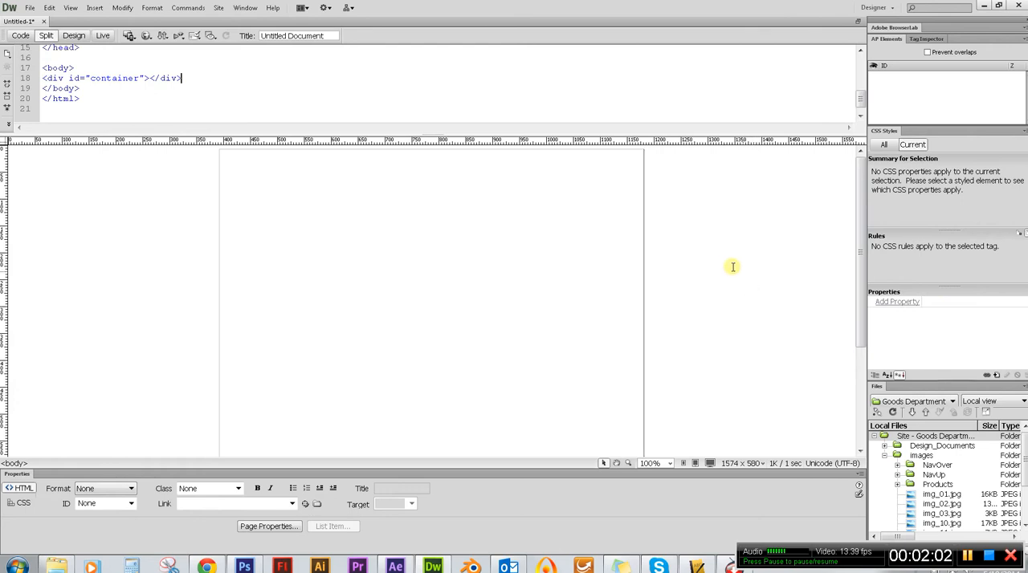
pyautogui.click(644, 188)
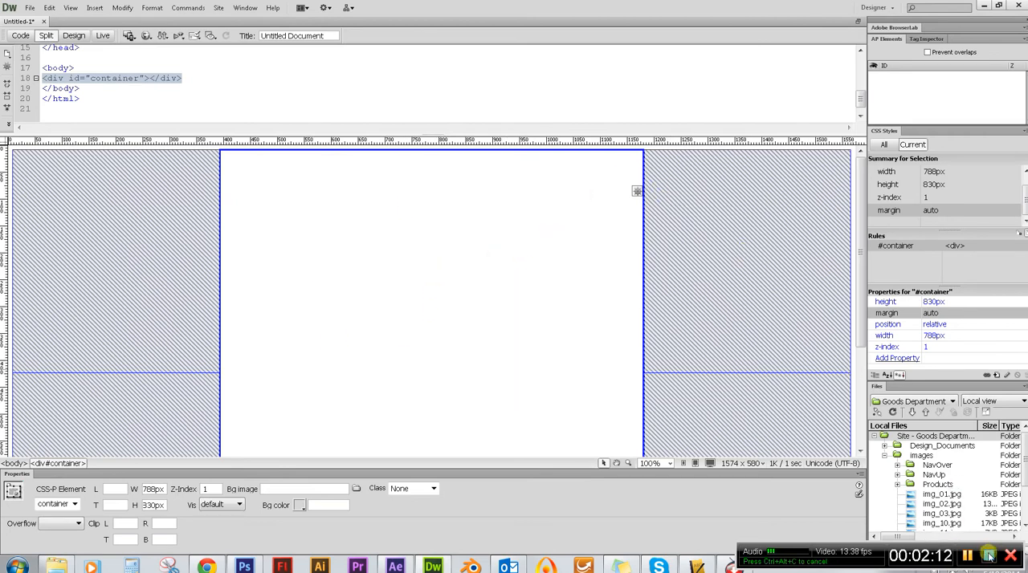
pyautogui.click(988, 555)
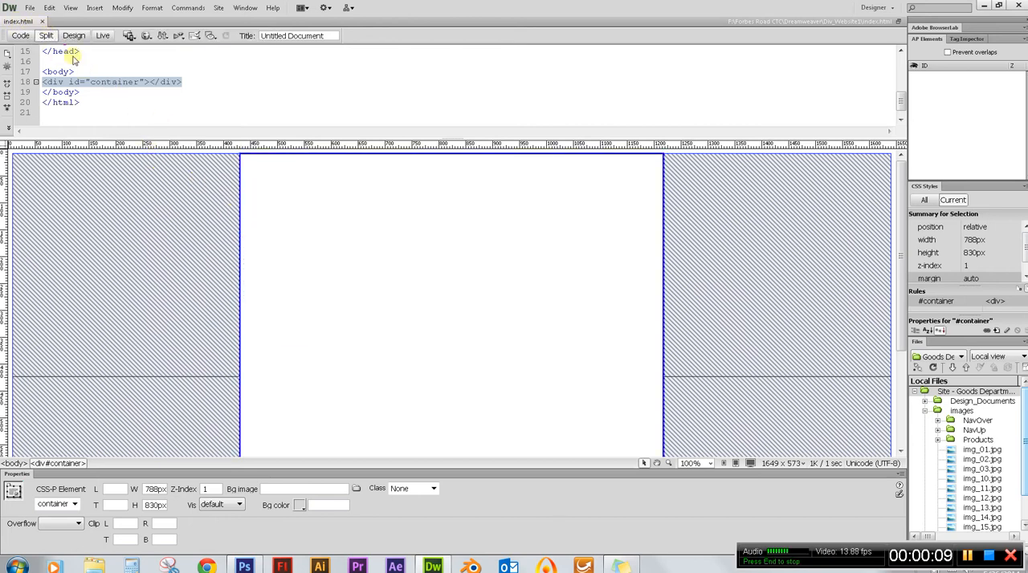
# Save a copy of the page as template.html in the Div_Website1 folder.
pyautogui.click(30, 8)
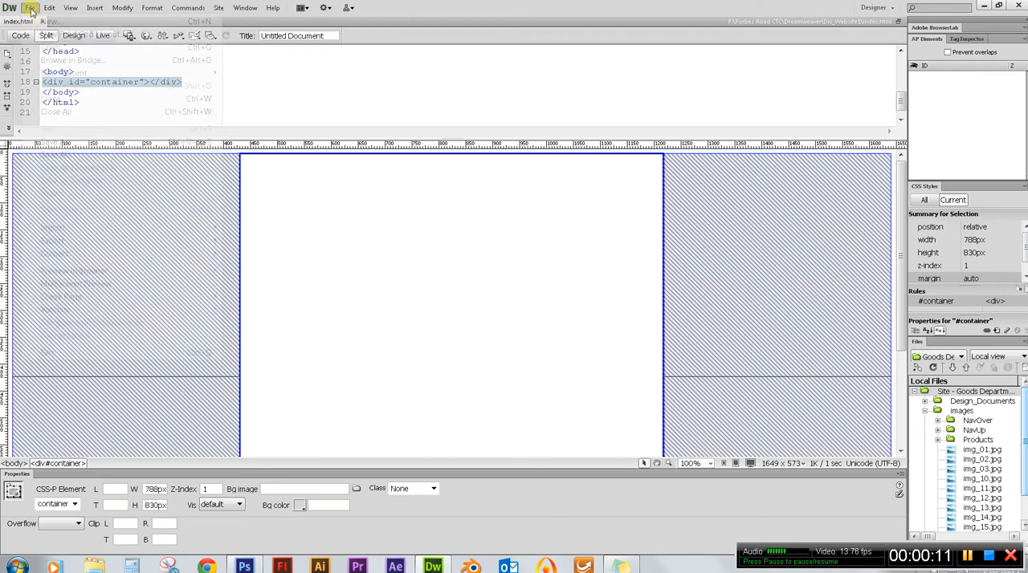
pyautogui.click(92, 143)
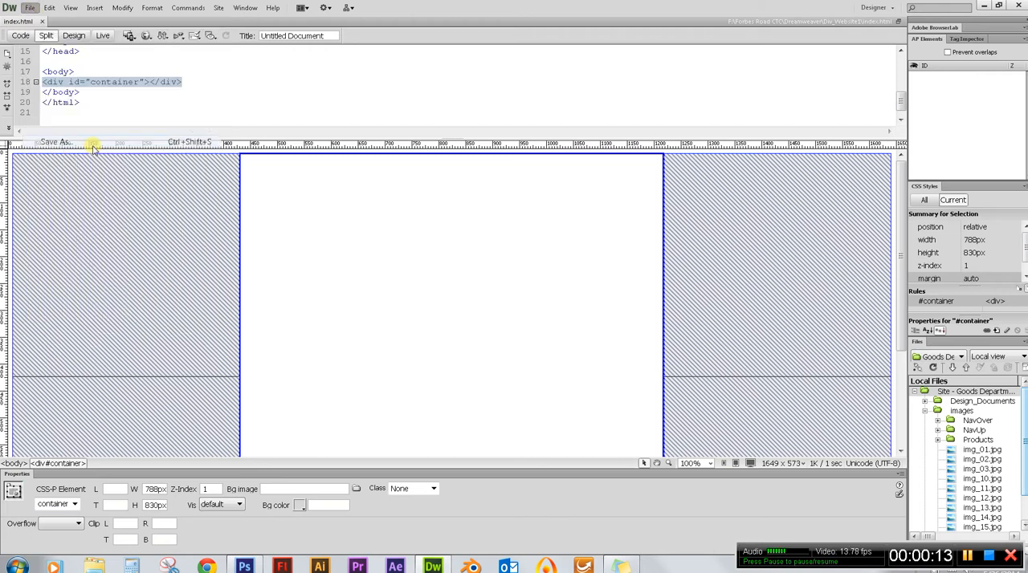
pyautogui.moveTo(452, 126); pyautogui.dragTo(375, 114)
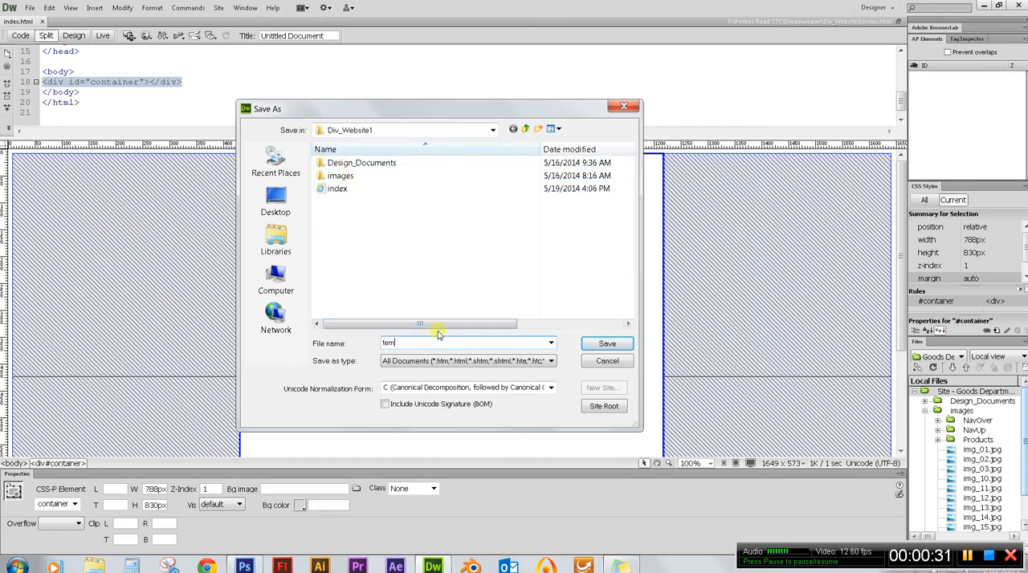
pyautogui.write('late.html')
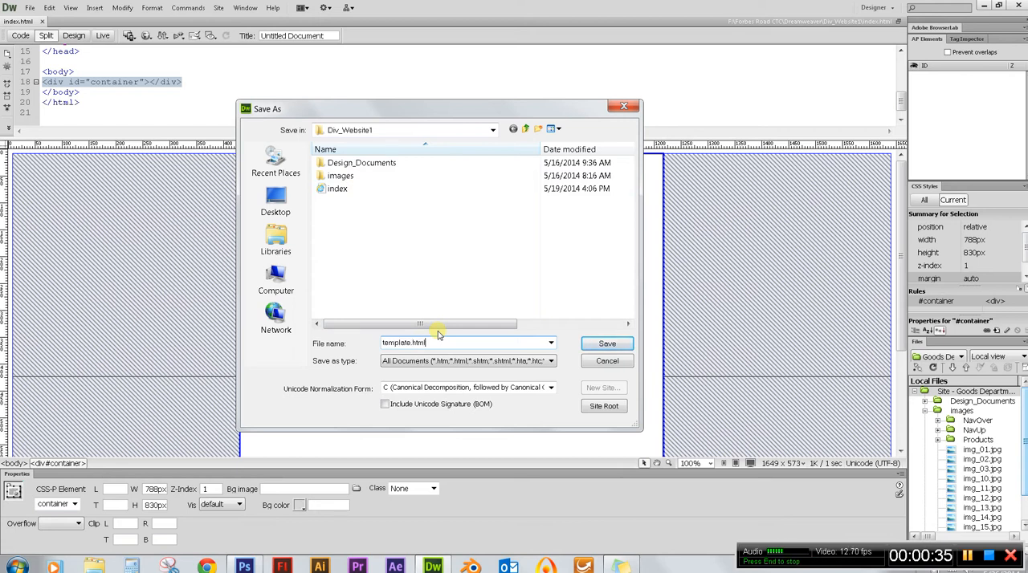
pyautogui.click(606, 345)
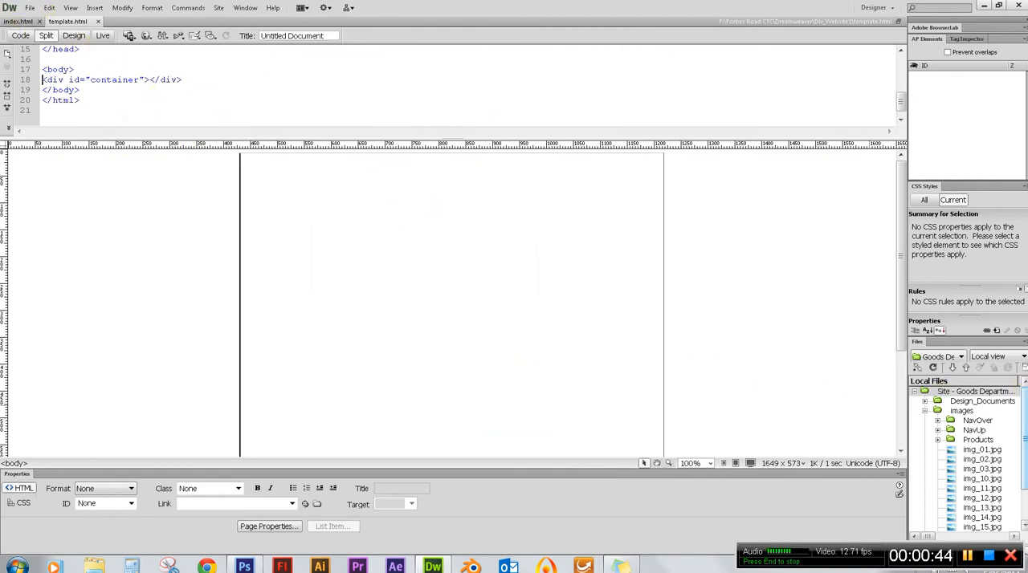
# Select template.html among the site's local files and enlarge the file list.
pyautogui.scroll(-2, 1019, 410)
pyautogui.scroll(-1, 1024, 419)
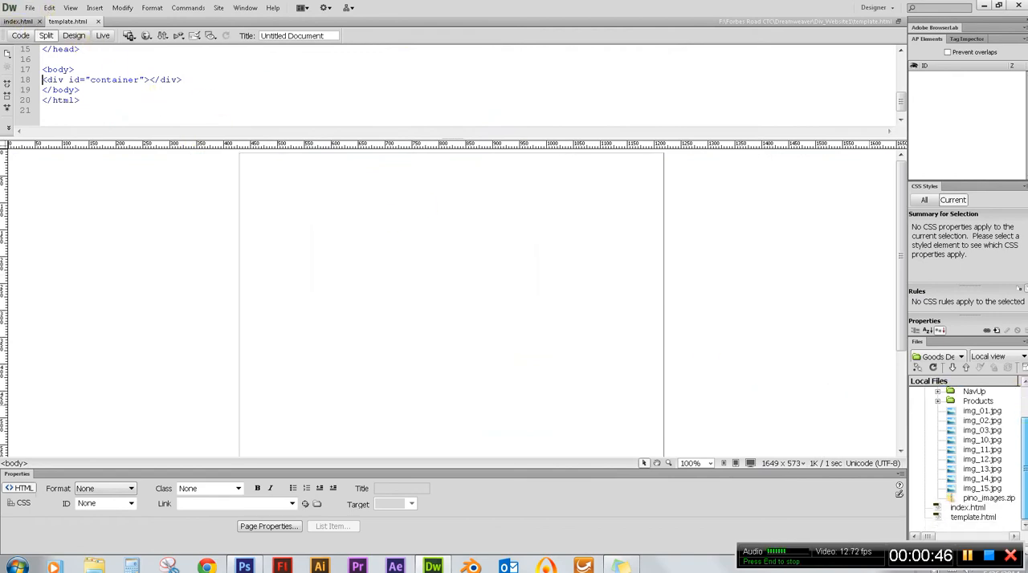
pyautogui.click(961, 518)
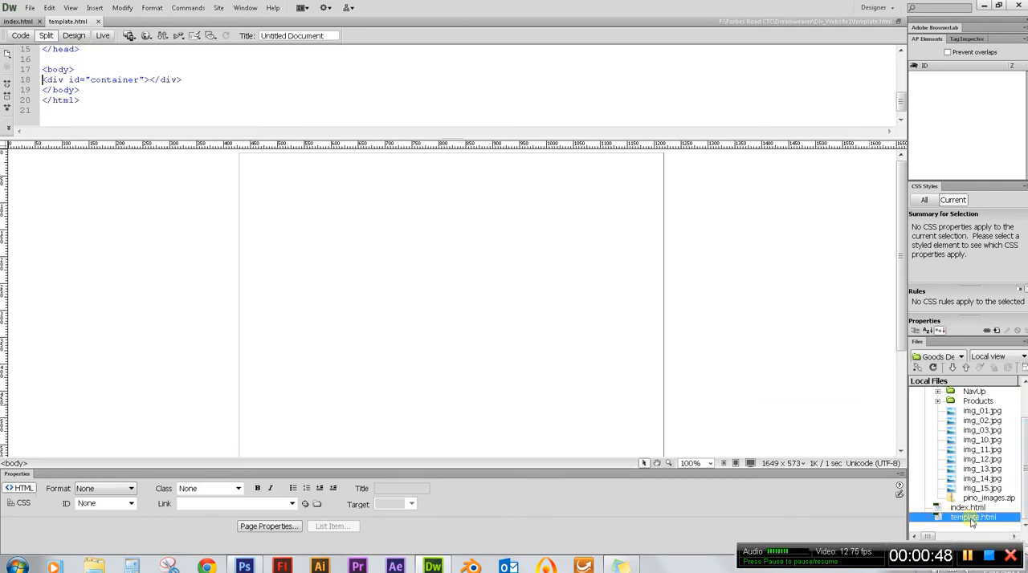
pyautogui.moveTo(956, 338); pyautogui.dragTo(953, 294)
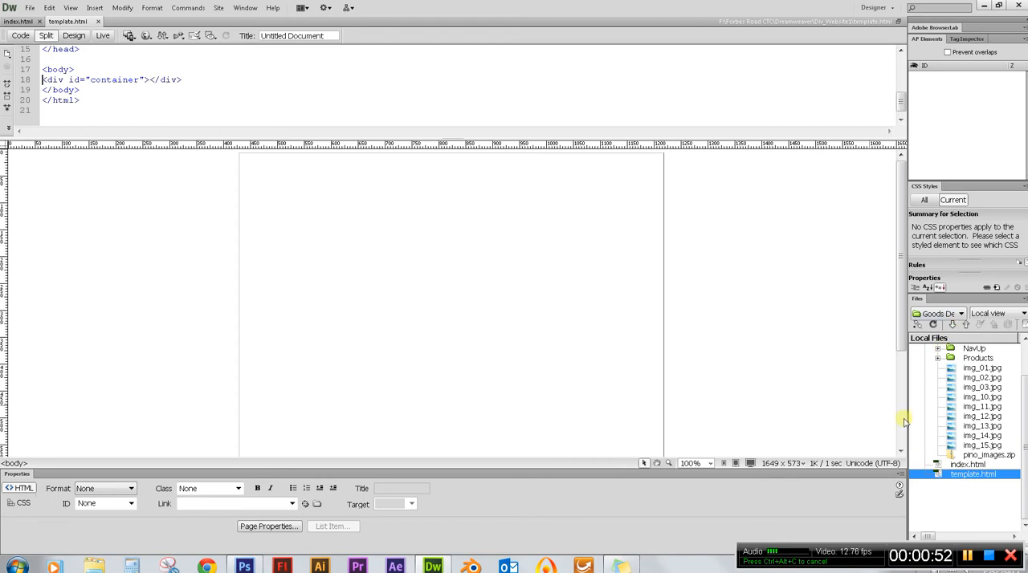
# Close index.html and select the container div in template.html.
pyautogui.click(18, 22)
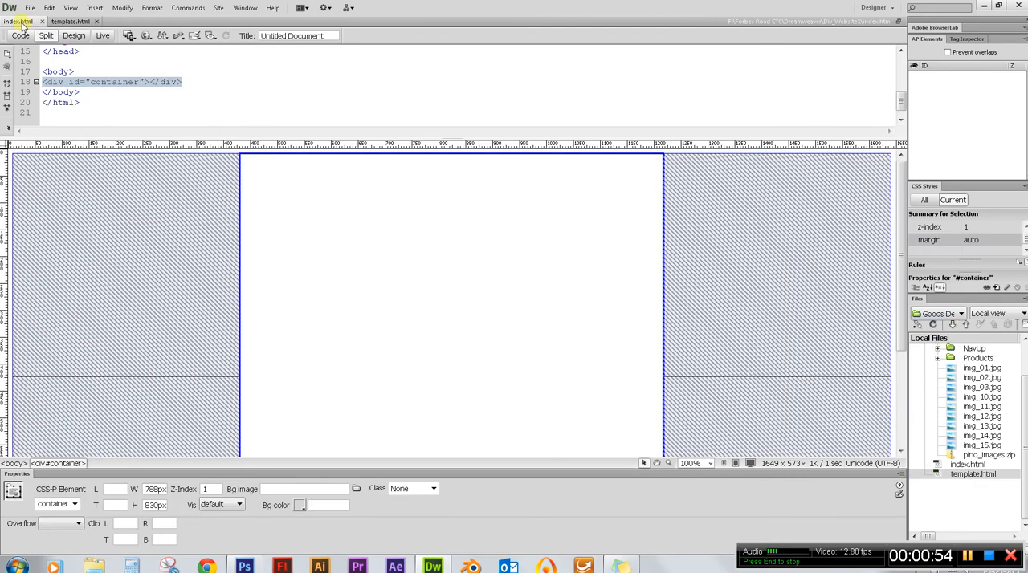
pyautogui.click(41, 21)
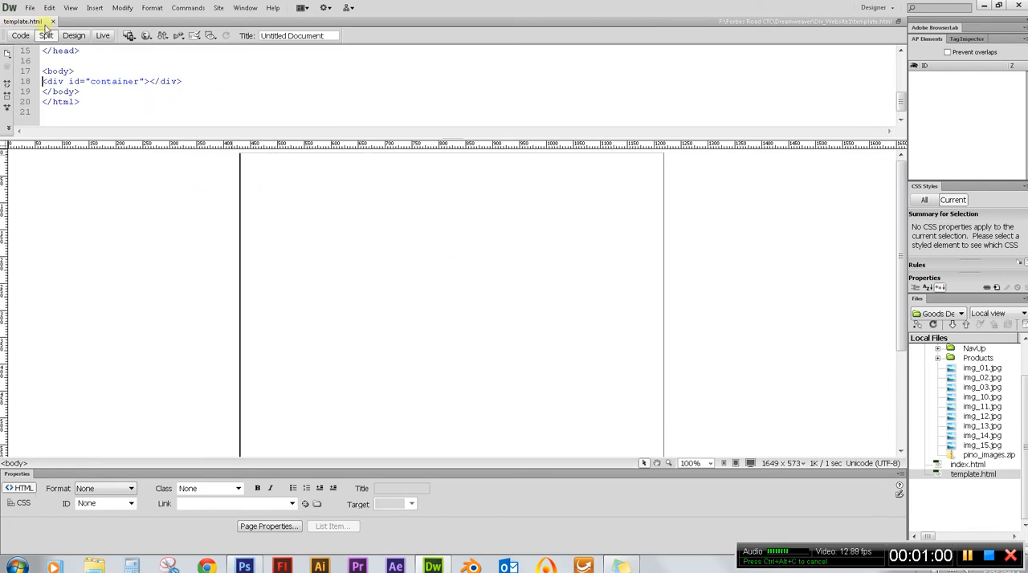
pyautogui.click(663, 231)
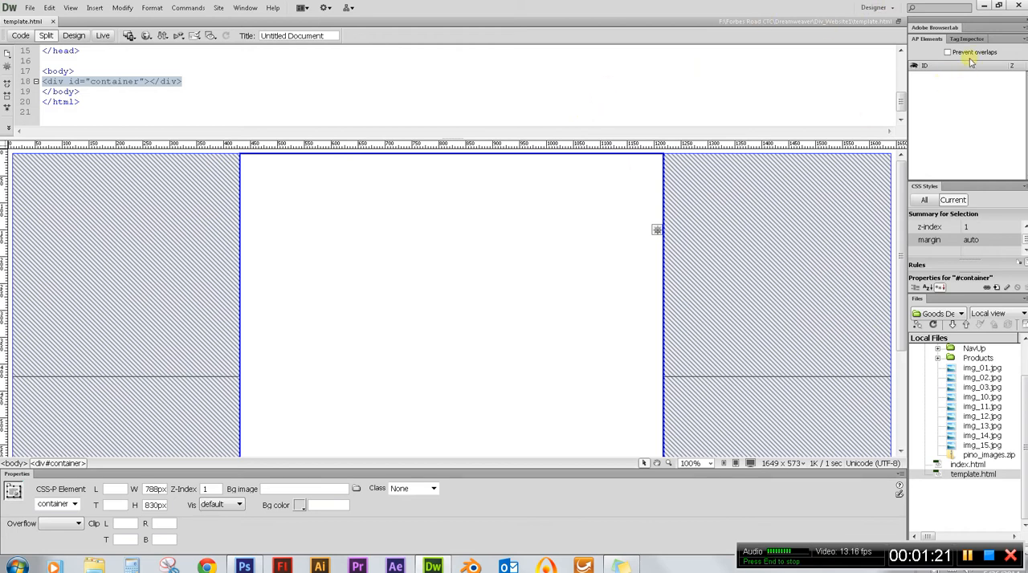
# Restore the Dreamweaver window to a smaller size beside the Photoshop layout and extend its height down to the taskbar.
pyautogui.click(1000, 7)
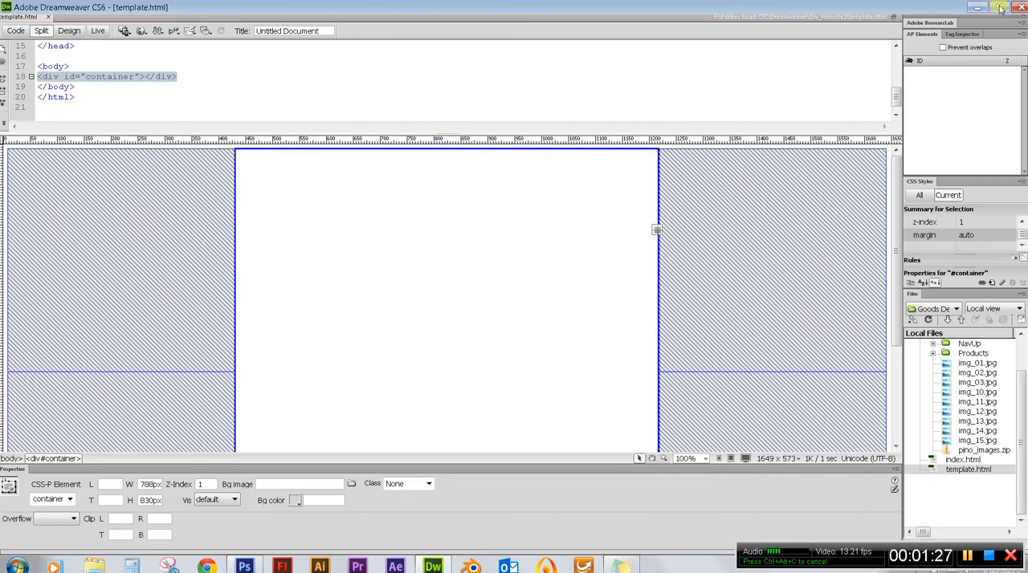
pyautogui.moveTo(811, 50); pyautogui.dragTo(810, 18)
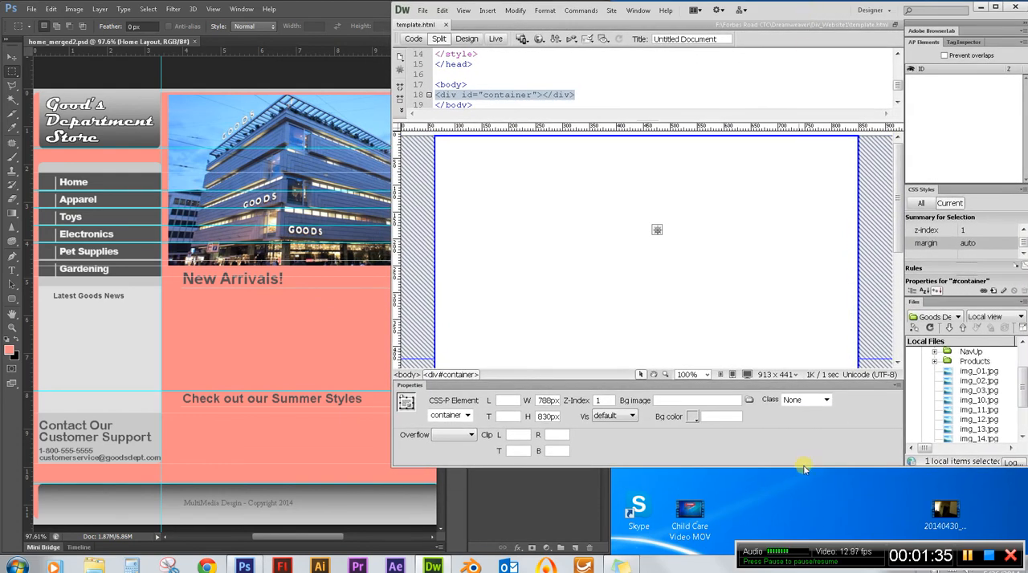
pyautogui.moveTo(802, 466); pyautogui.dragTo(811, 552)
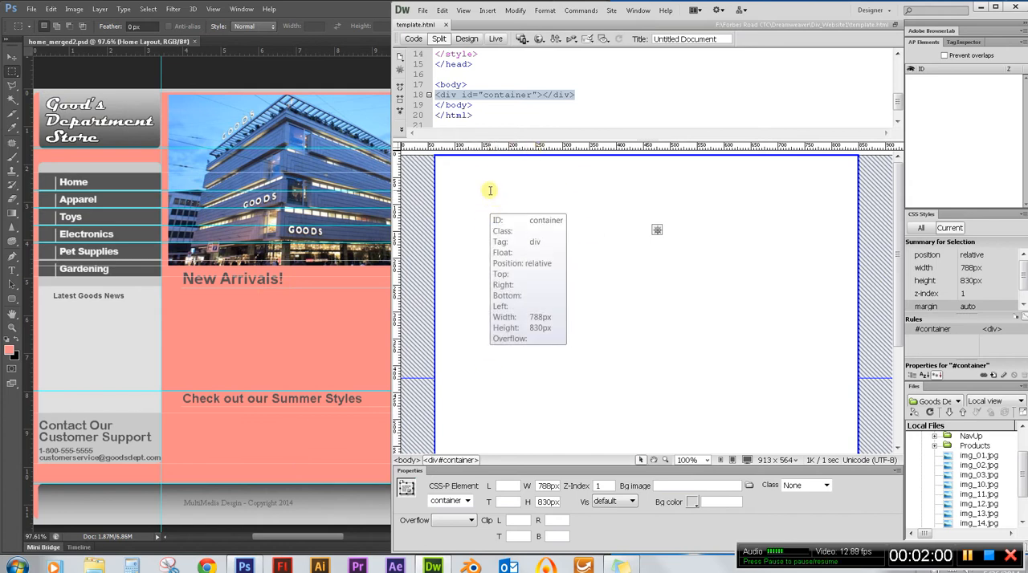
# Insert an AP Div inside the container div.
pyautogui.click(522, 208)
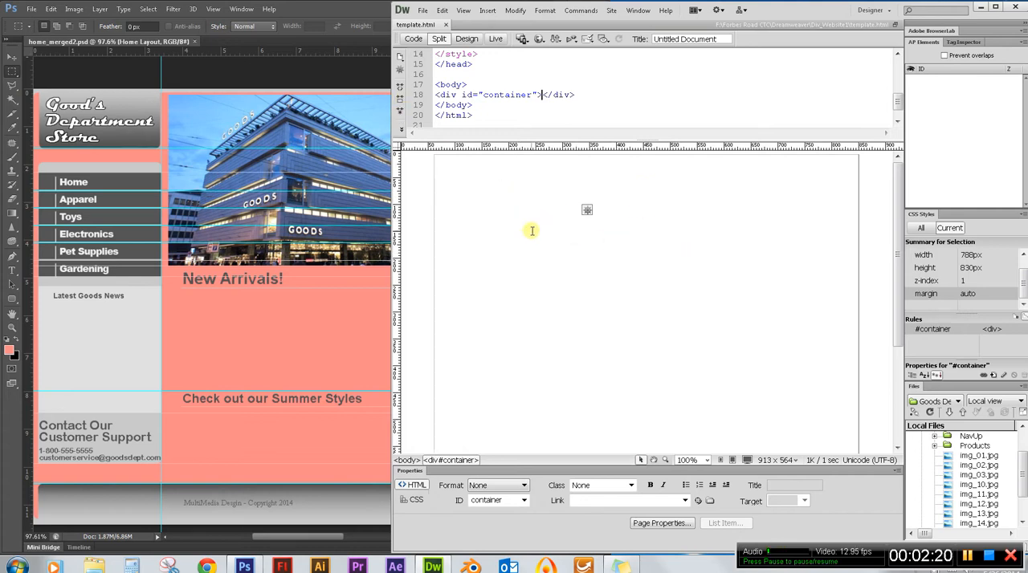
pyautogui.click(488, 12)
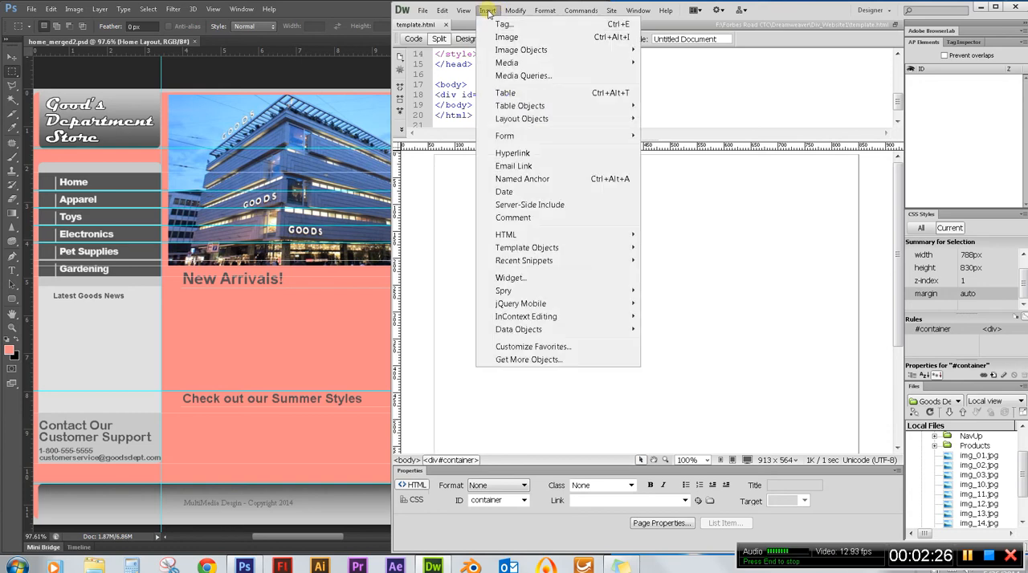
pyautogui.moveTo(612, 120)
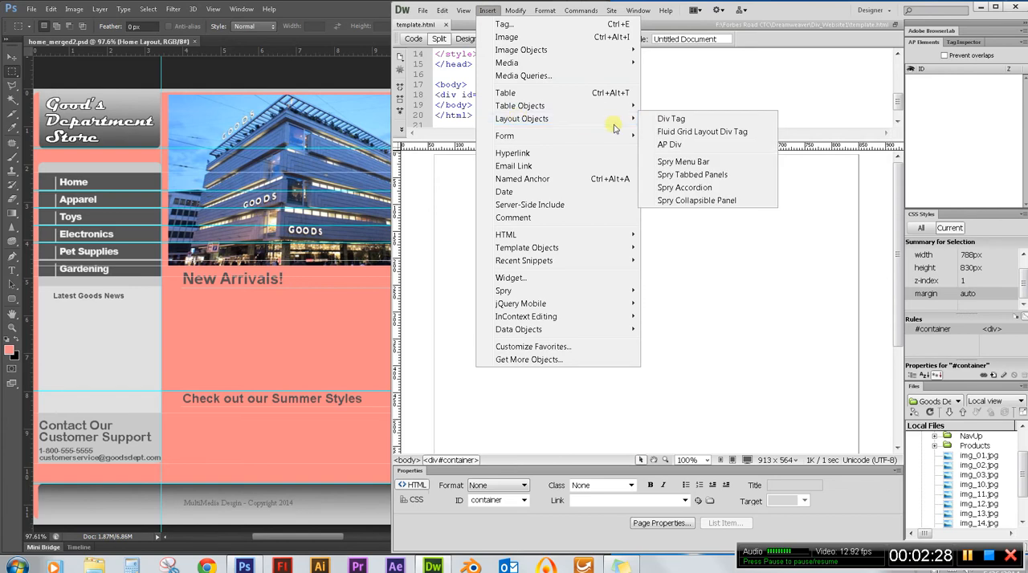
pyautogui.click(678, 146)
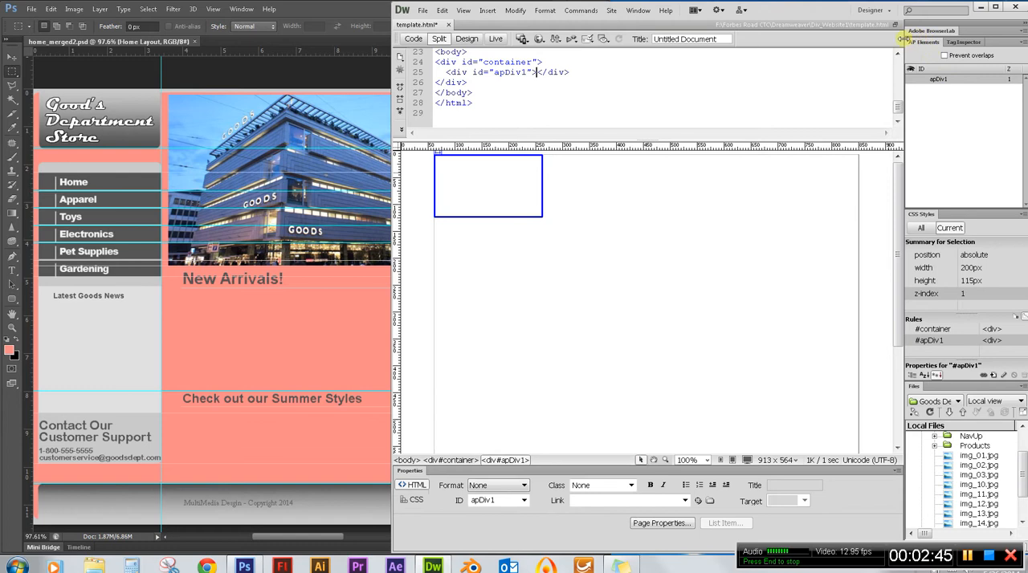
# Enlarge the site's file list and select img_01.jpg in the images folder.
pyautogui.click(938, 80)
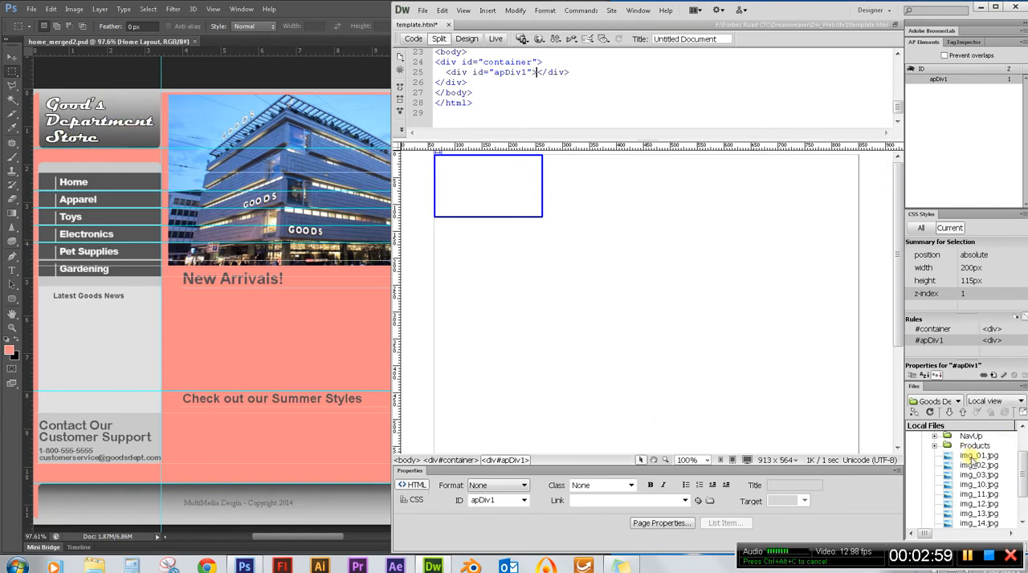
pyautogui.moveTo(961, 381); pyautogui.dragTo(955, 273)
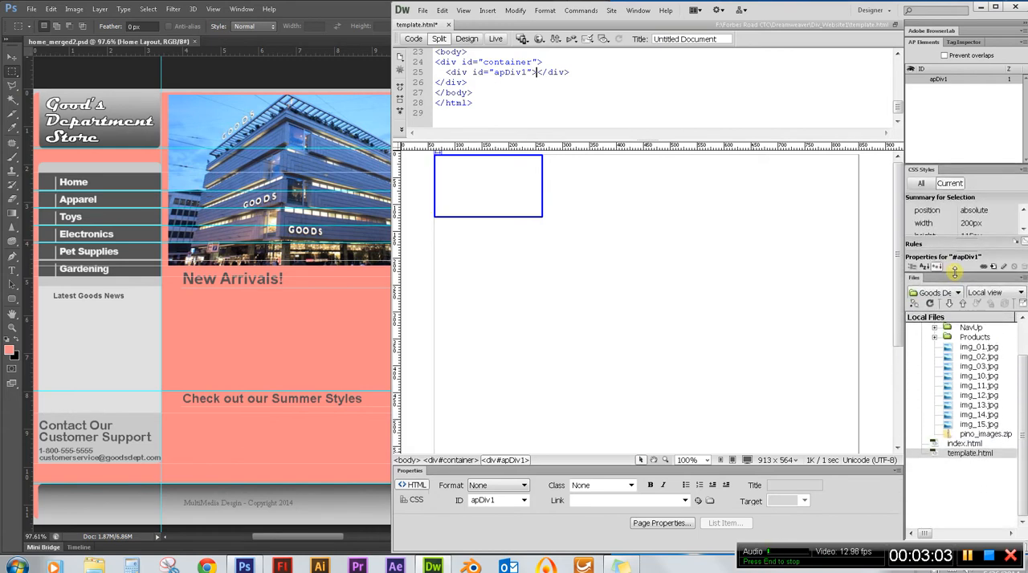
pyautogui.moveTo(1022, 375); pyautogui.dragTo(1022, 346)
pyautogui.click(967, 386)
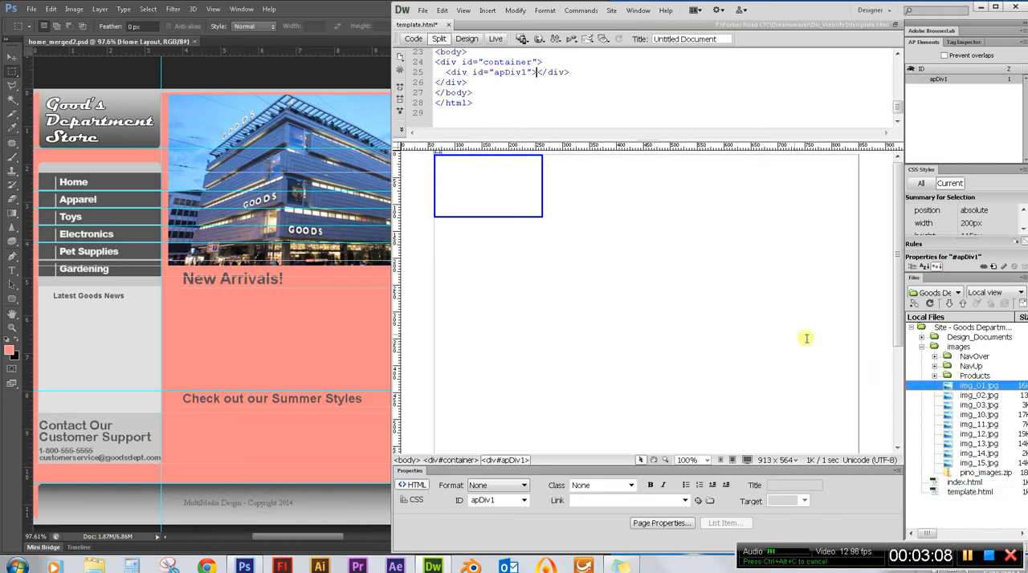
# Select the apDiv1 box inside the container on the page.
pyautogui.click(542, 192)
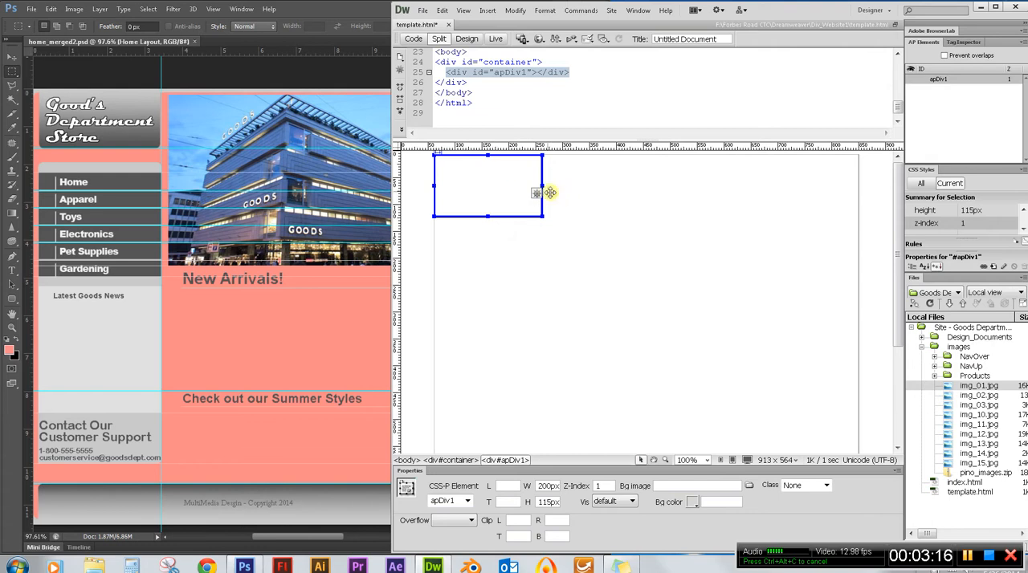
pyautogui.click(460, 181)
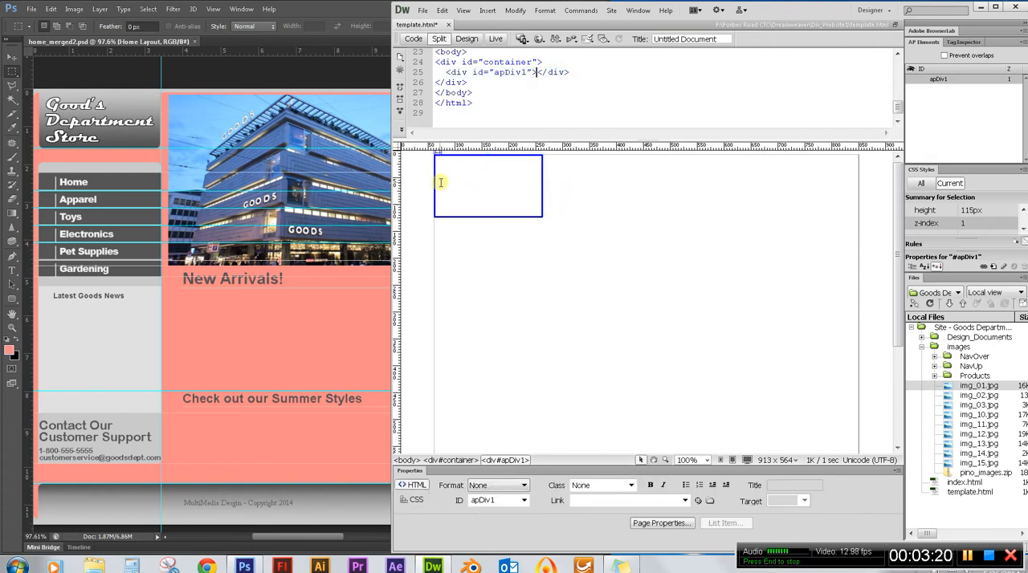
pyautogui.click(542, 183)
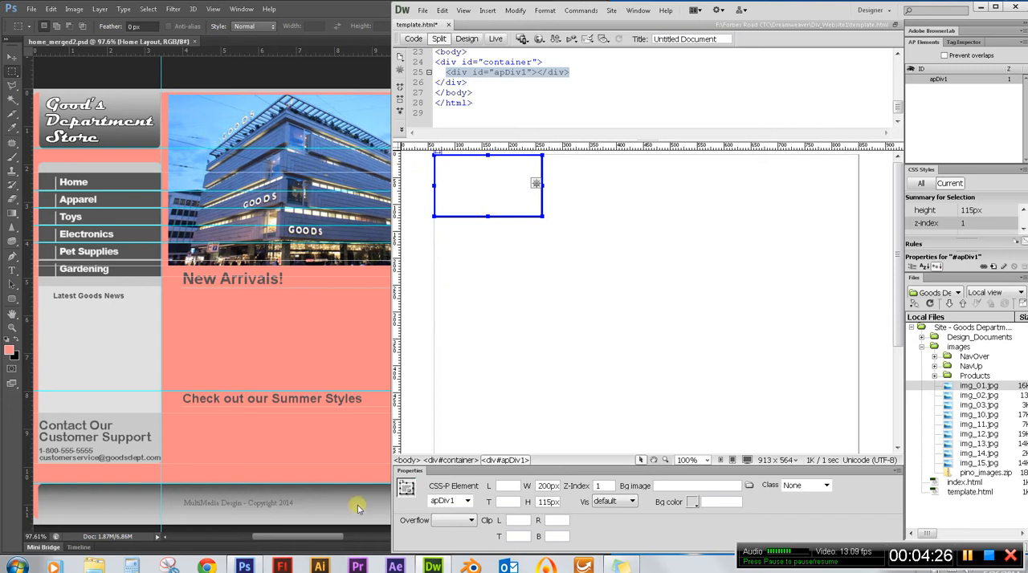
# Switch to Photoshop, make a rectangular marquee selection around the Good's Department Store logo block, and display the layout's slices.
pyautogui.click(308, 12)
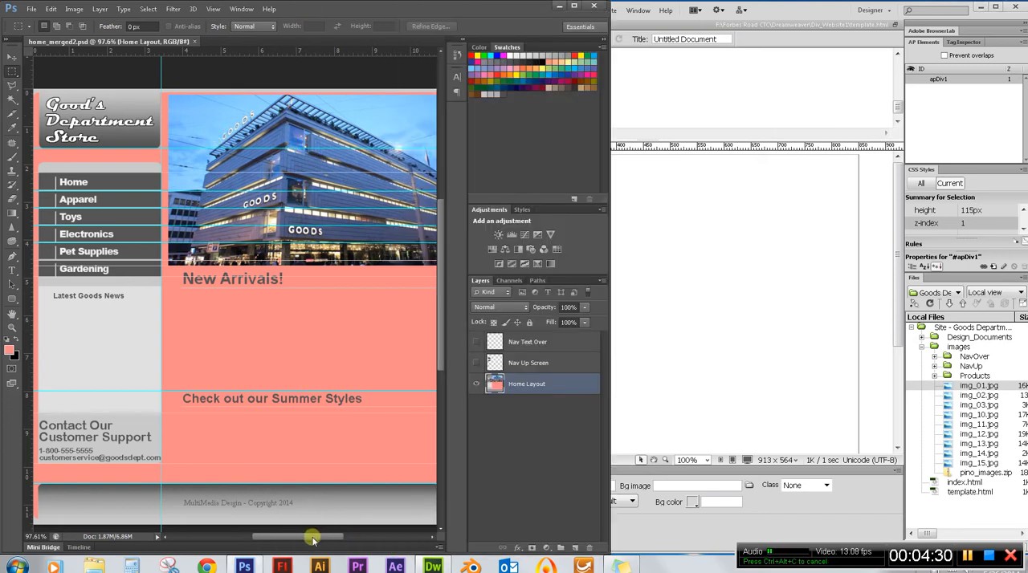
pyautogui.moveTo(312, 541); pyautogui.dragTo(305, 540)
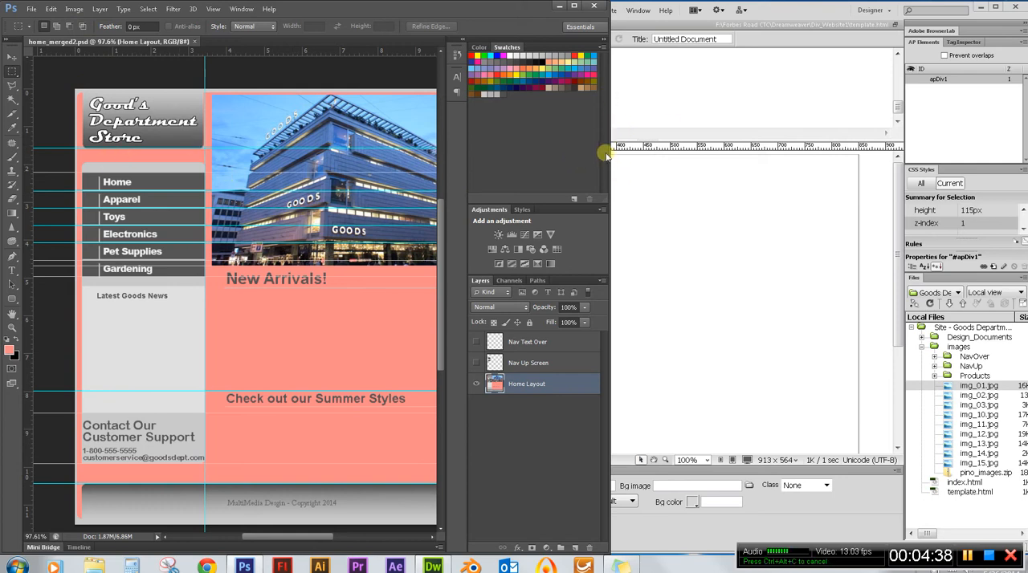
pyautogui.click(793, 13)
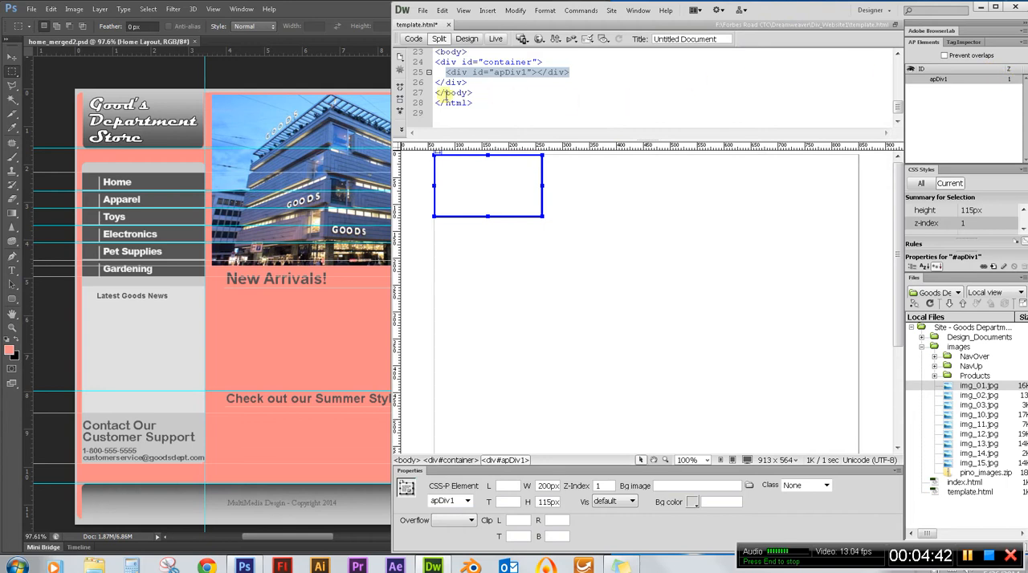
pyautogui.click(332, 16)
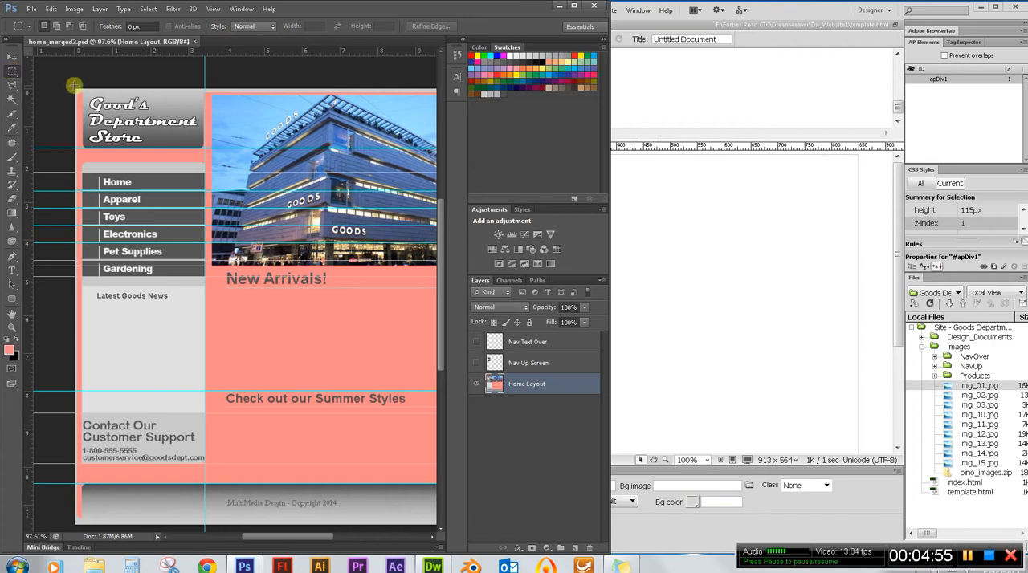
pyautogui.moveTo(73, 86); pyautogui.dragTo(109, 104)
pyautogui.moveTo(181, 133); pyautogui.dragTo(208, 148)
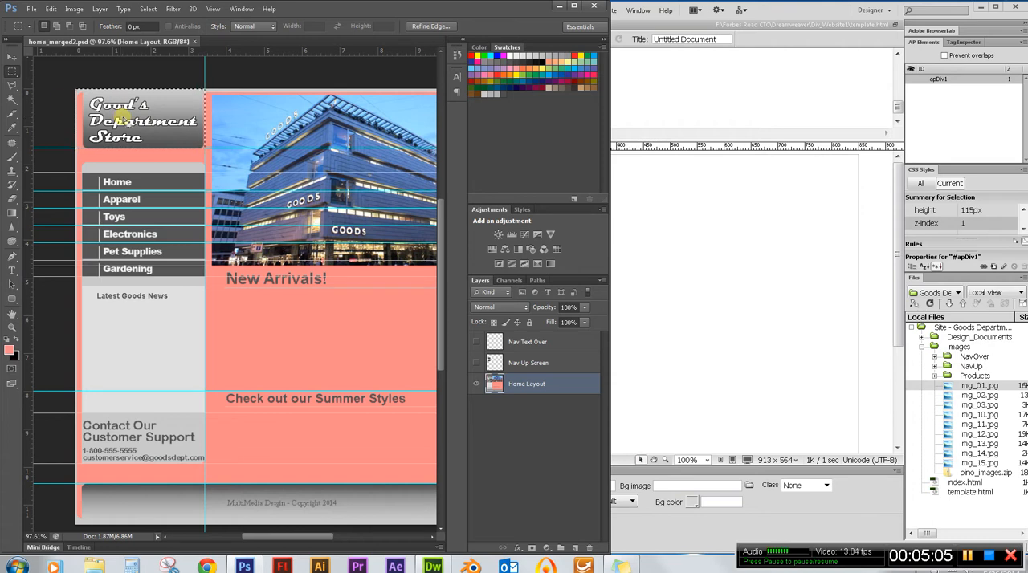
pyautogui.click(11, 119)
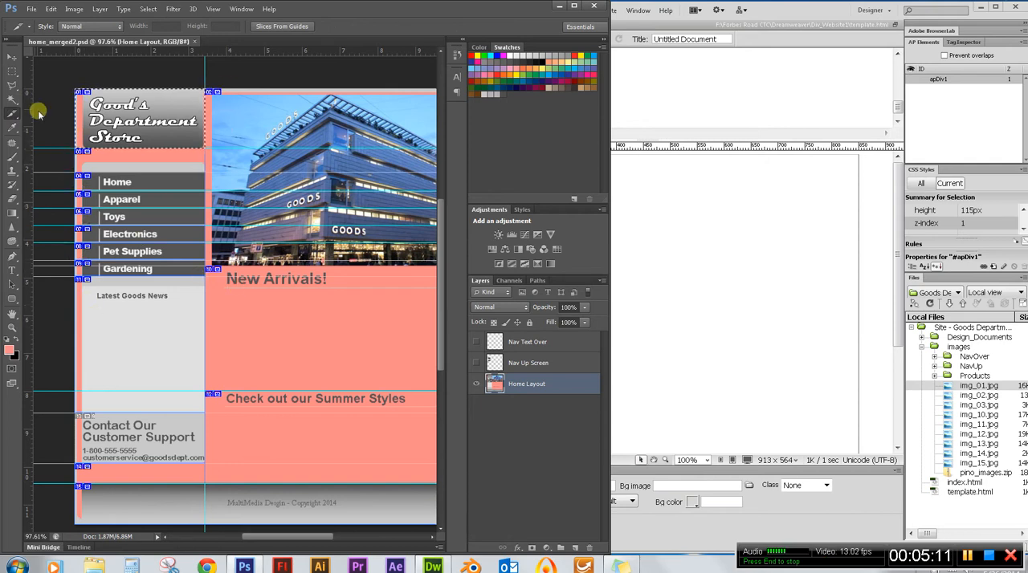
pyautogui.click(12, 71)
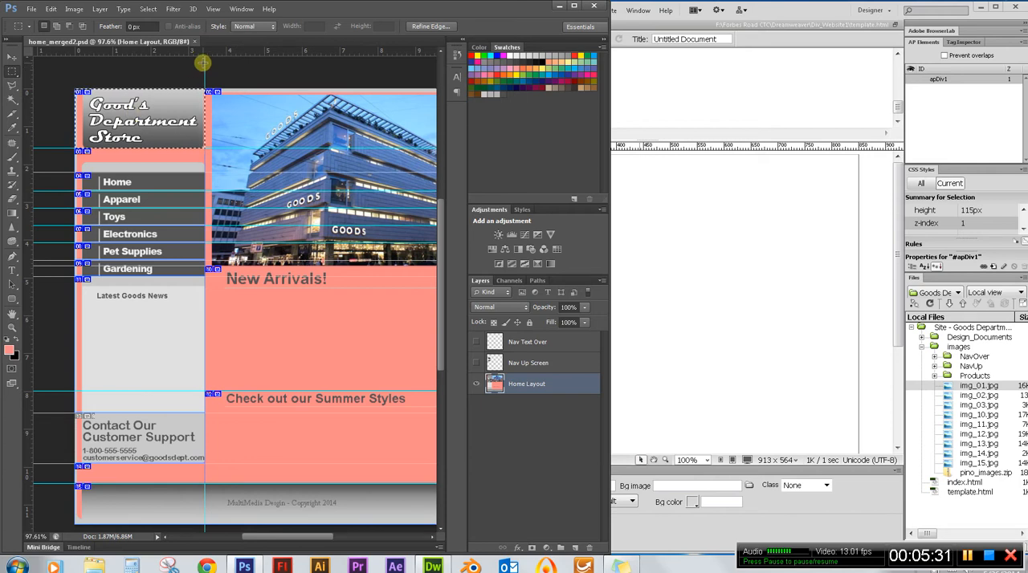
# Copy the selected logo block merged and open the settings for a new document to read the block's pixel size.
pyautogui.click(51, 8)
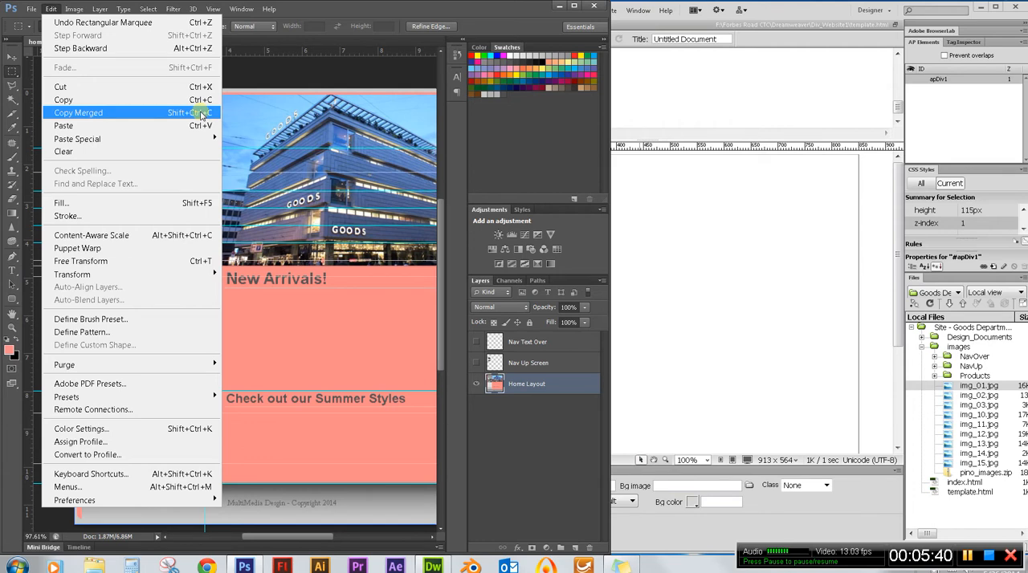
pyautogui.click(133, 113)
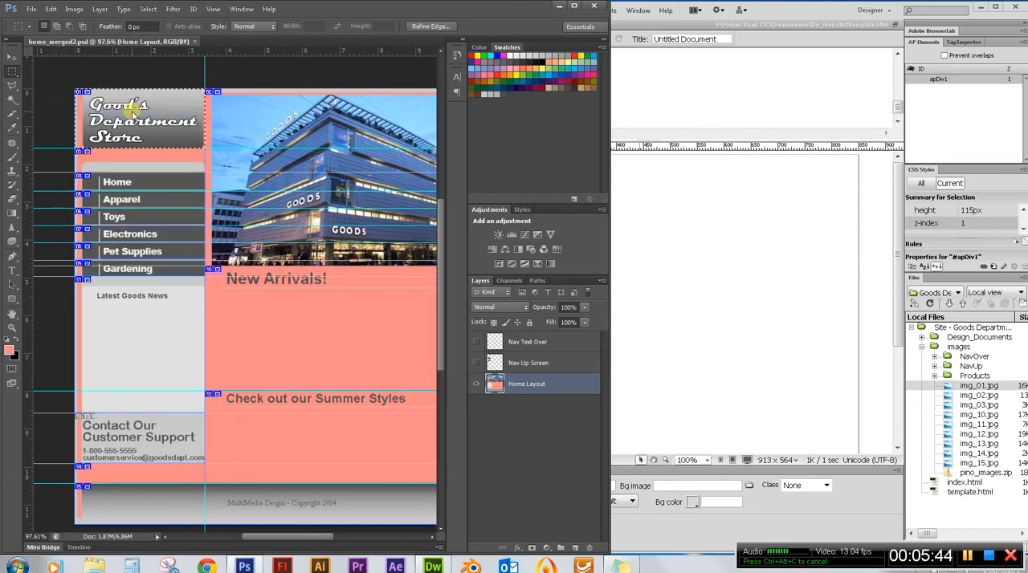
pyautogui.click(31, 9)
pyautogui.click(38, 24)
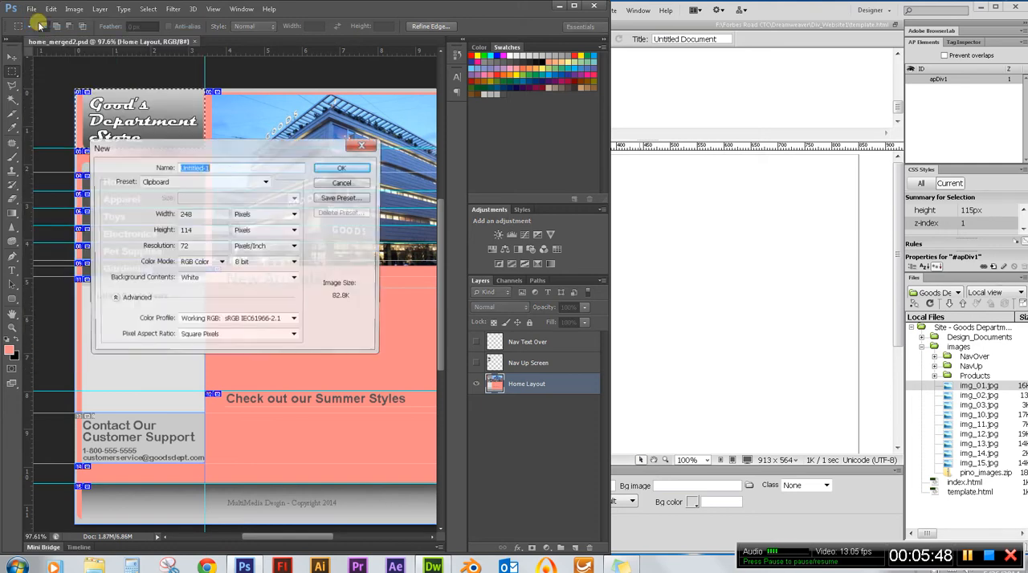
pyautogui.moveTo(227, 150); pyautogui.dragTo(151, 79)
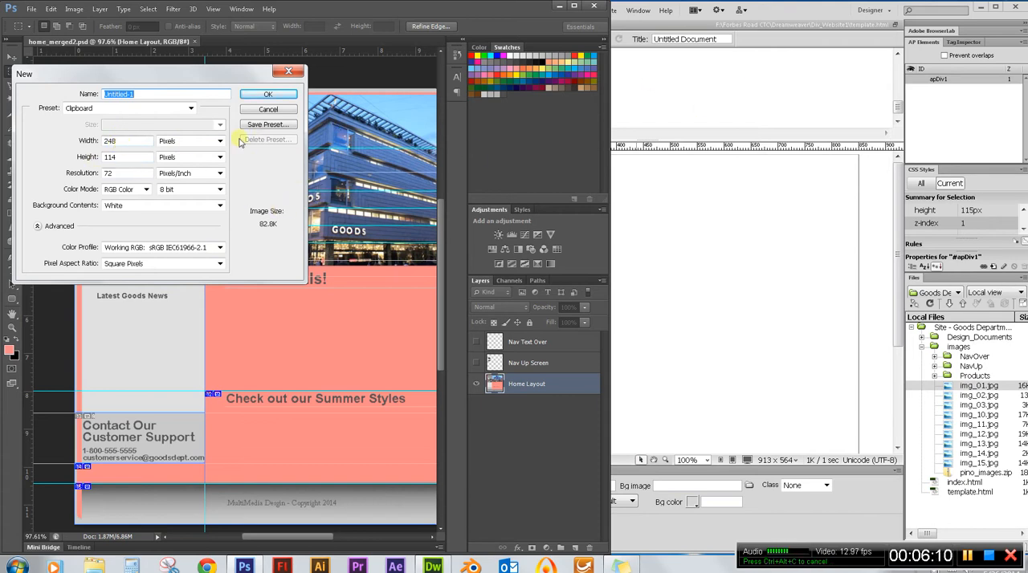
# Switch to Dreamweaver and set the apDiv1 box to 248 px wide and 114 px high.
pyautogui.click(792, 21)
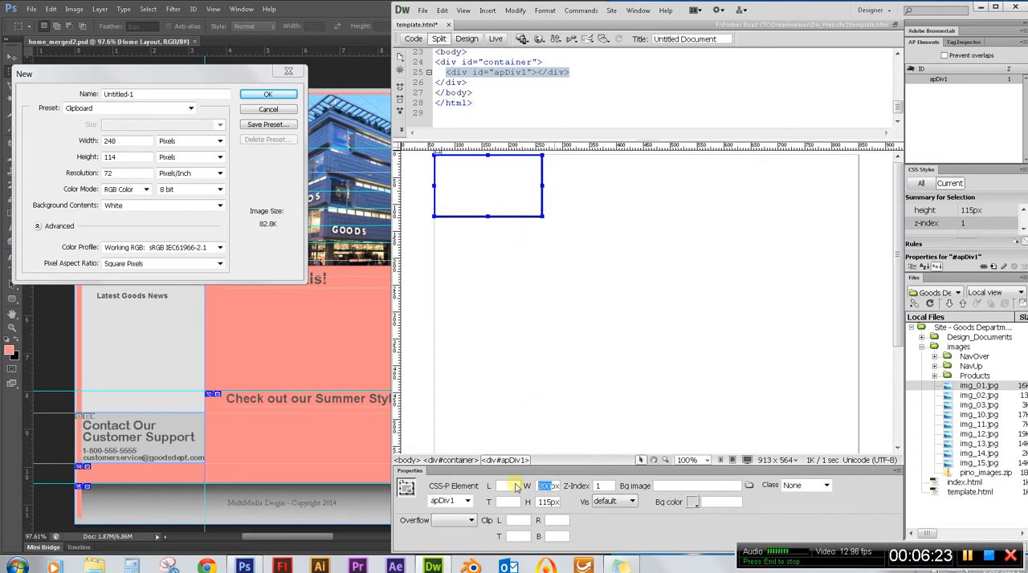
pyautogui.write('25')
pyautogui.write('8')
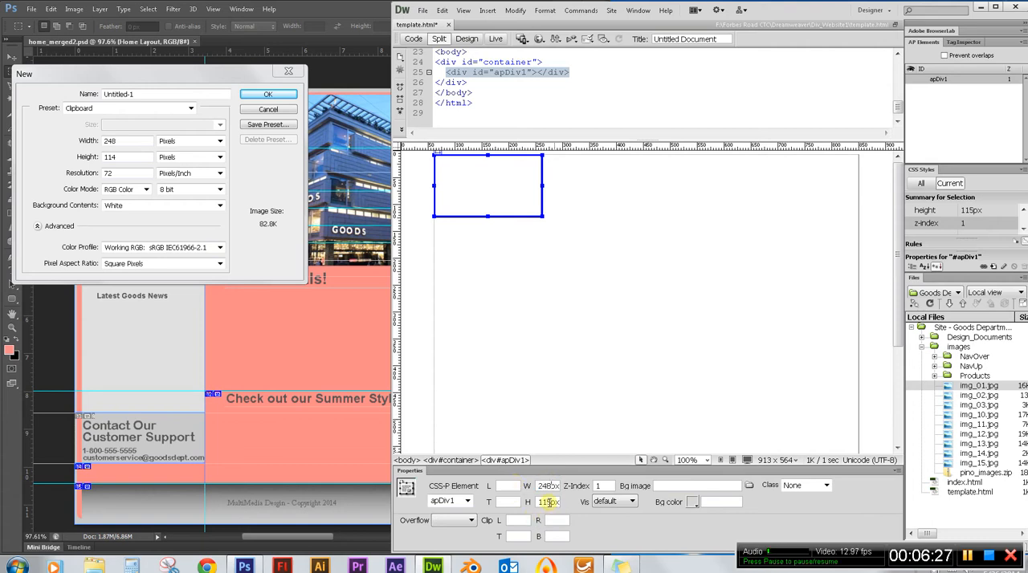
pyautogui.click(550, 502)
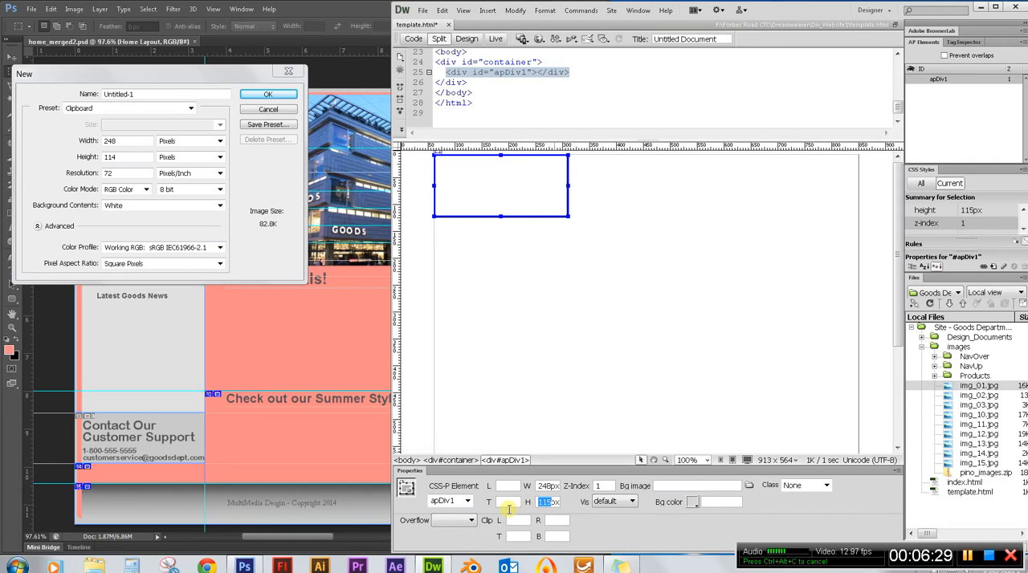
pyautogui.write('114')
pyautogui.press('Return')
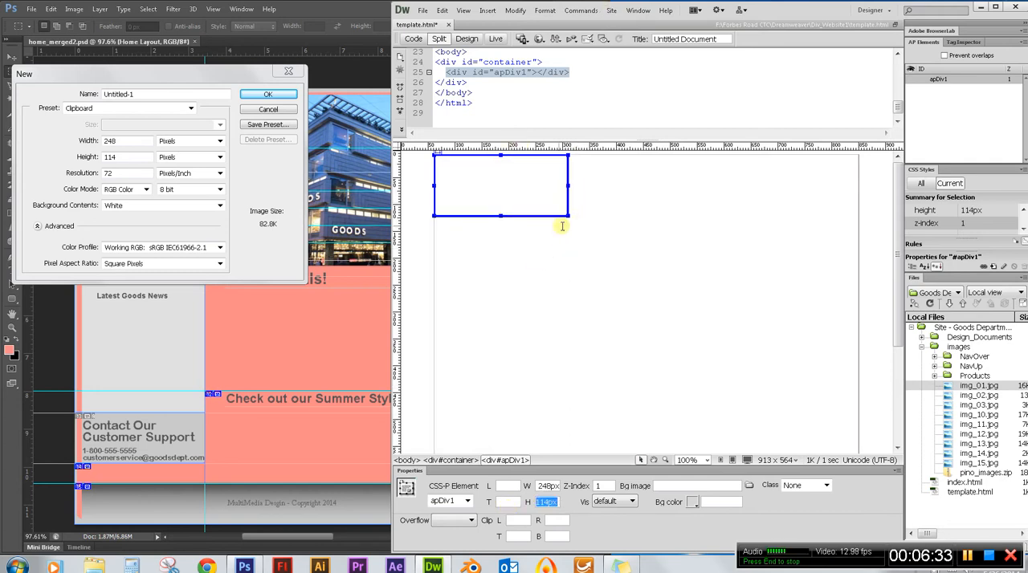
# Insert img_01.jpg from the images folder into the apDiv1 box, leaving the alternate text empty.
pyautogui.moveTo(495, 183)
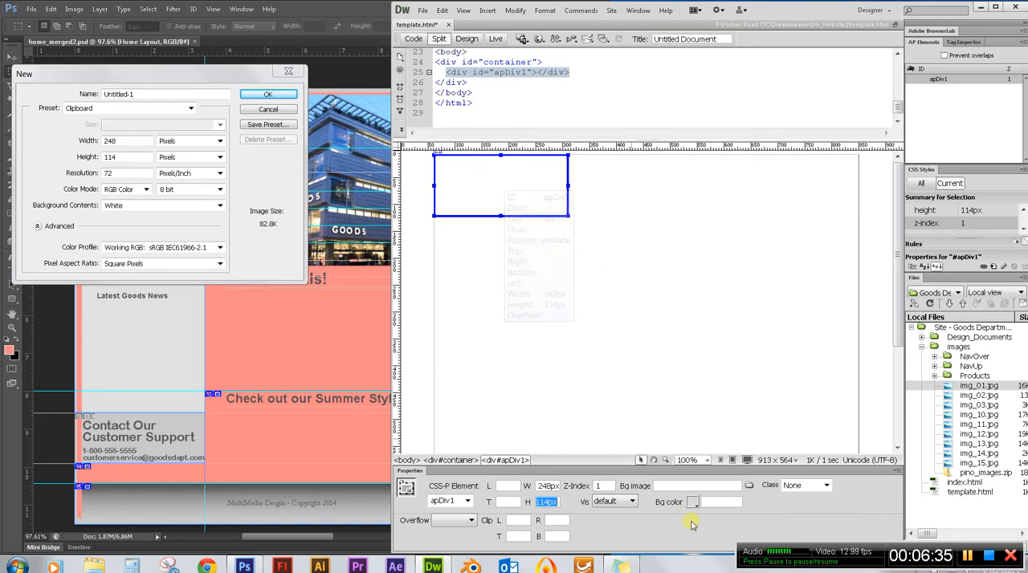
pyautogui.click(974, 389)
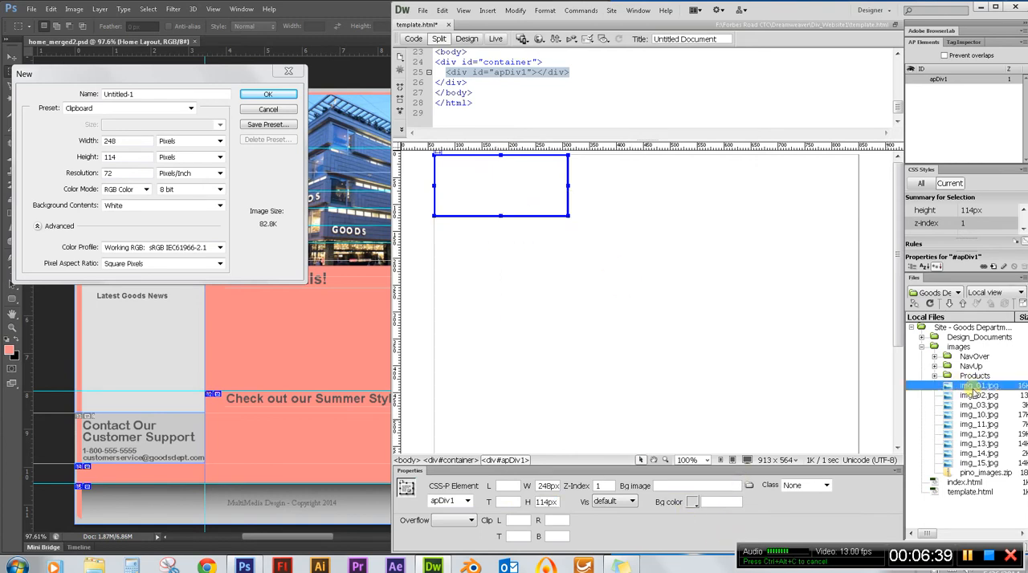
pyautogui.moveTo(972, 390); pyautogui.dragTo(489, 190)
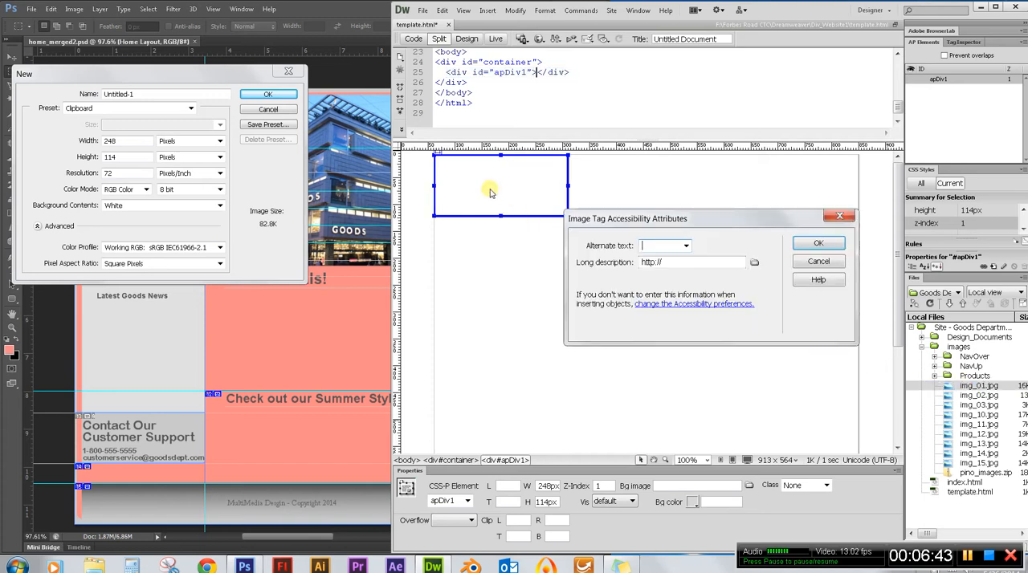
pyautogui.click(815, 245)
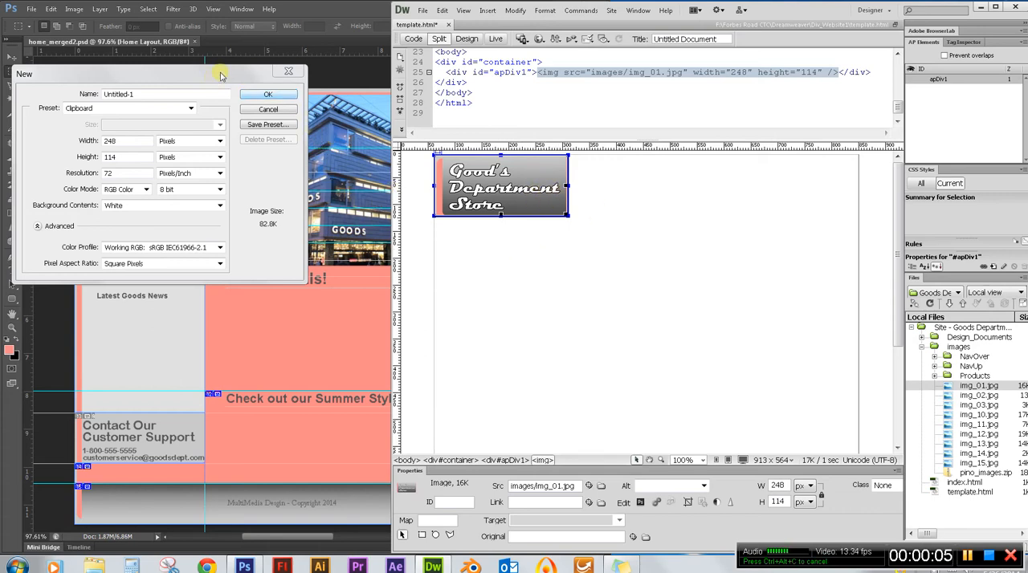
# Switch to Photoshop, cancel the new document, and marquee-select the building photo block, about 7.5 by 4.7 inches.
pyautogui.click(300, 14)
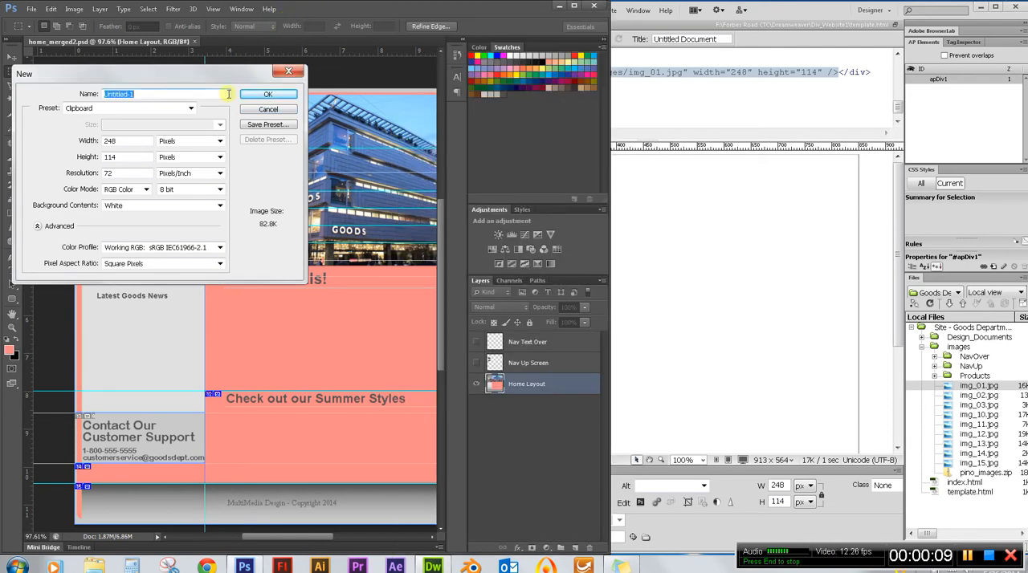
pyautogui.click(270, 110)
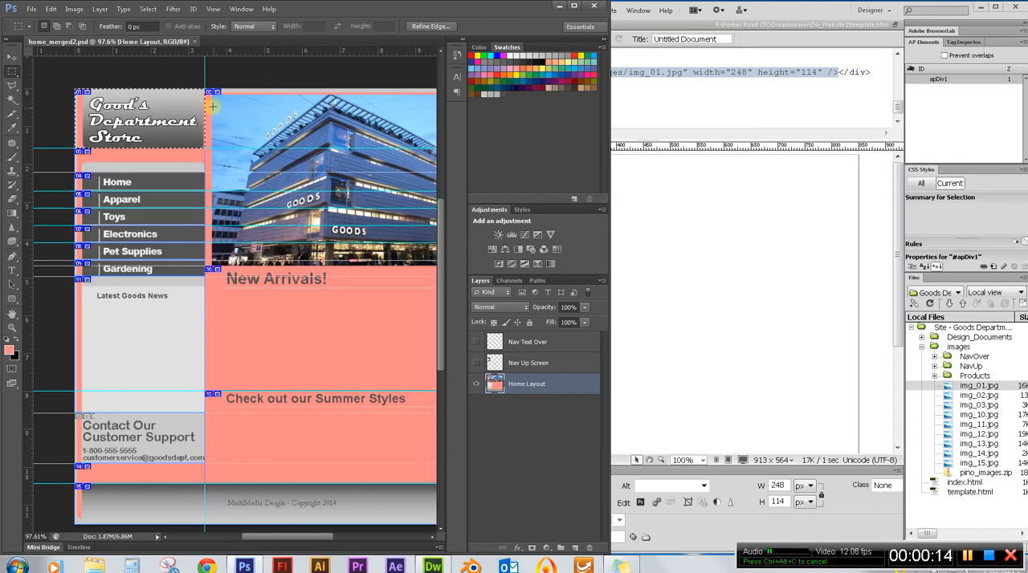
pyautogui.moveTo(301, 537); pyautogui.dragTo(334, 537)
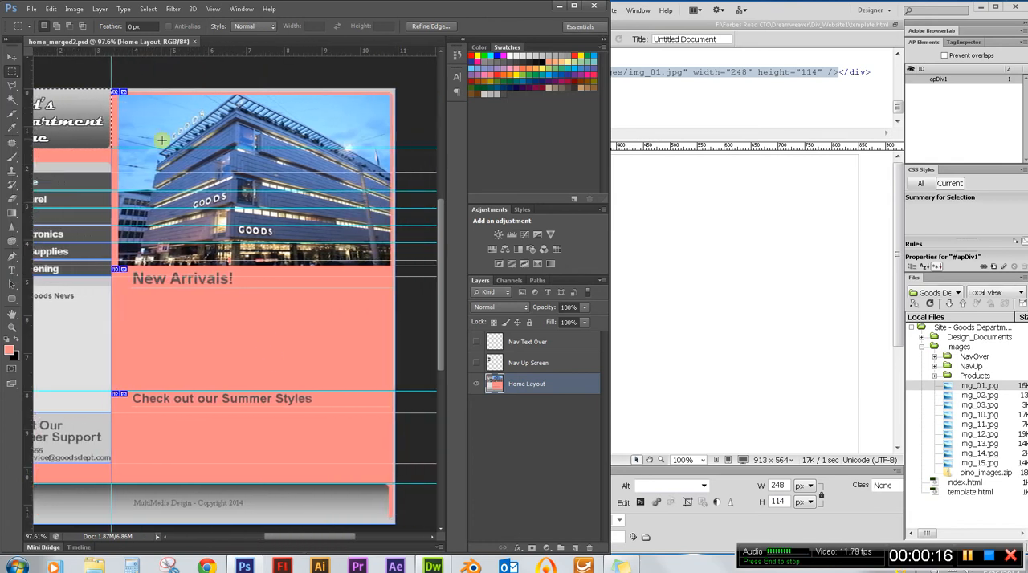
pyautogui.click(106, 114)
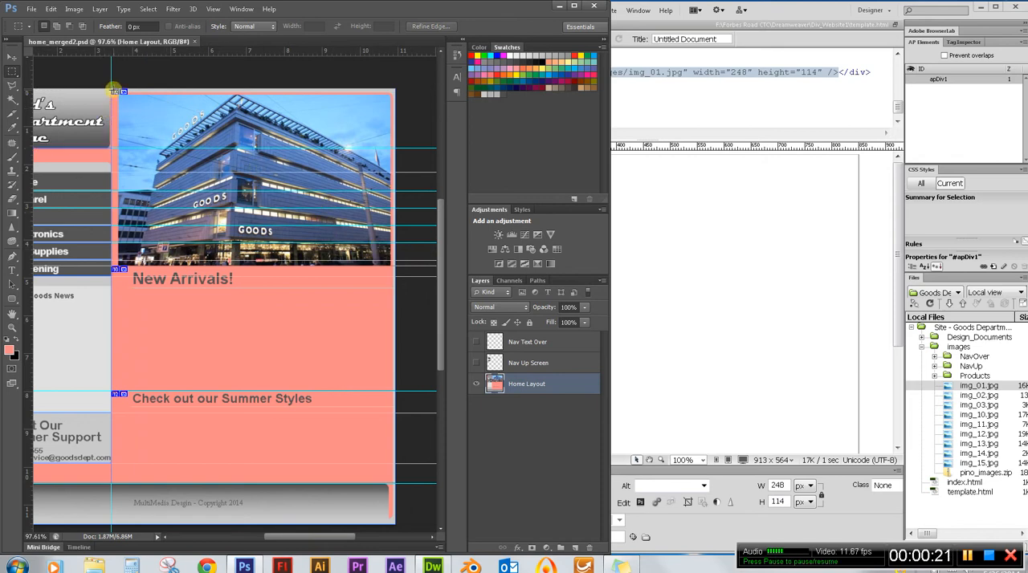
pyautogui.moveTo(113, 91); pyautogui.dragTo(398, 268)
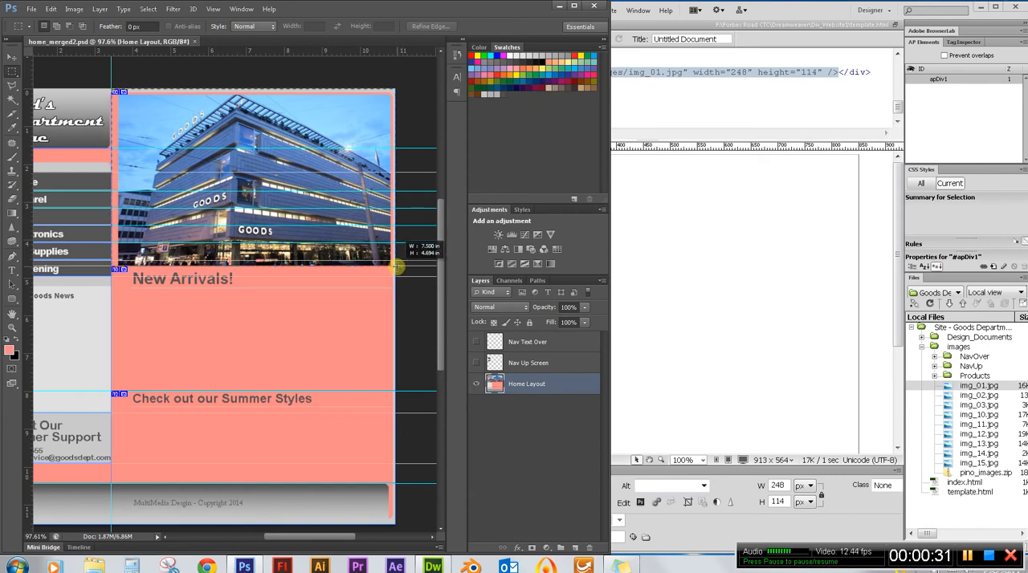
pyautogui.moveTo(396, 268); pyautogui.dragTo(396, 269)
# Examine up close how the corners of the building photo selection line up with the slice edges.
pyautogui.scroll(20, 380, 273)
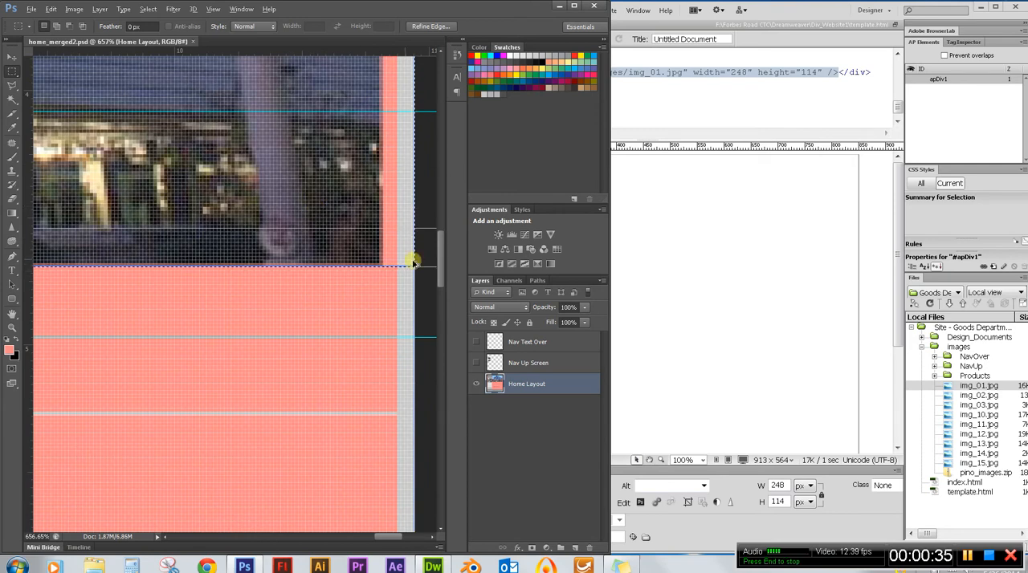
pyautogui.scroll(-10, 412, 303)
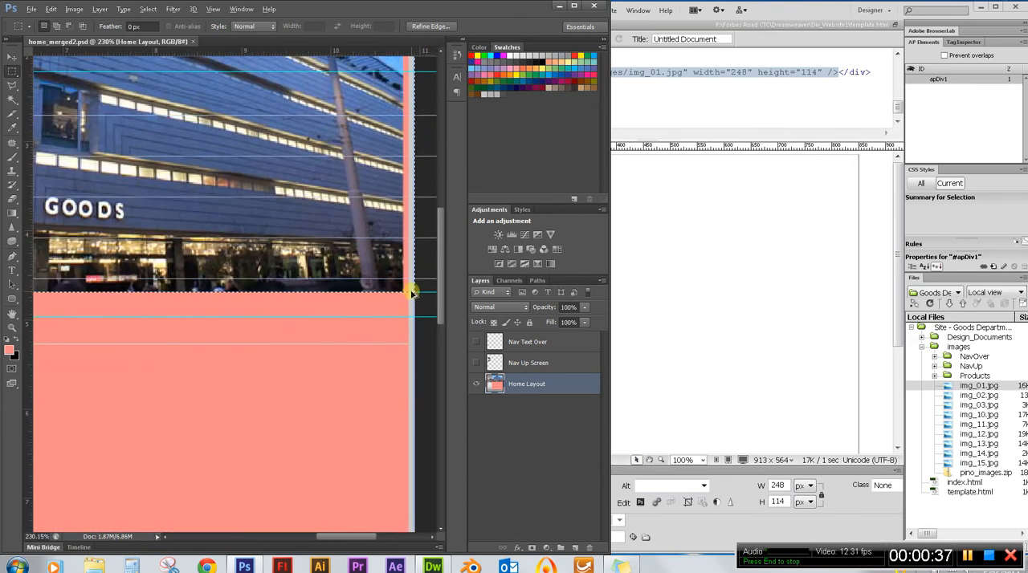
pyautogui.scroll(-3, 418, 220)
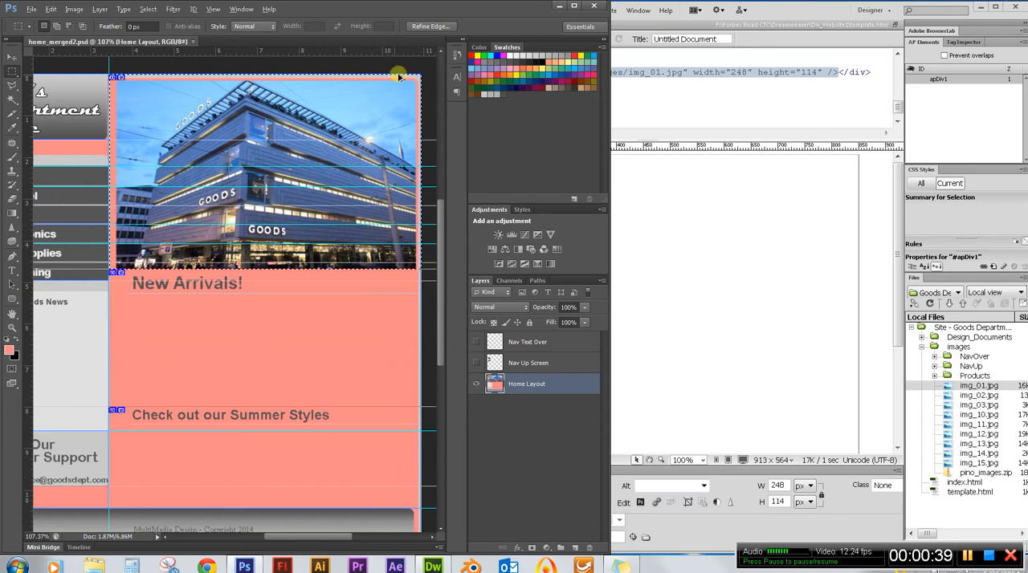
pyautogui.scroll(4, 106, 288)
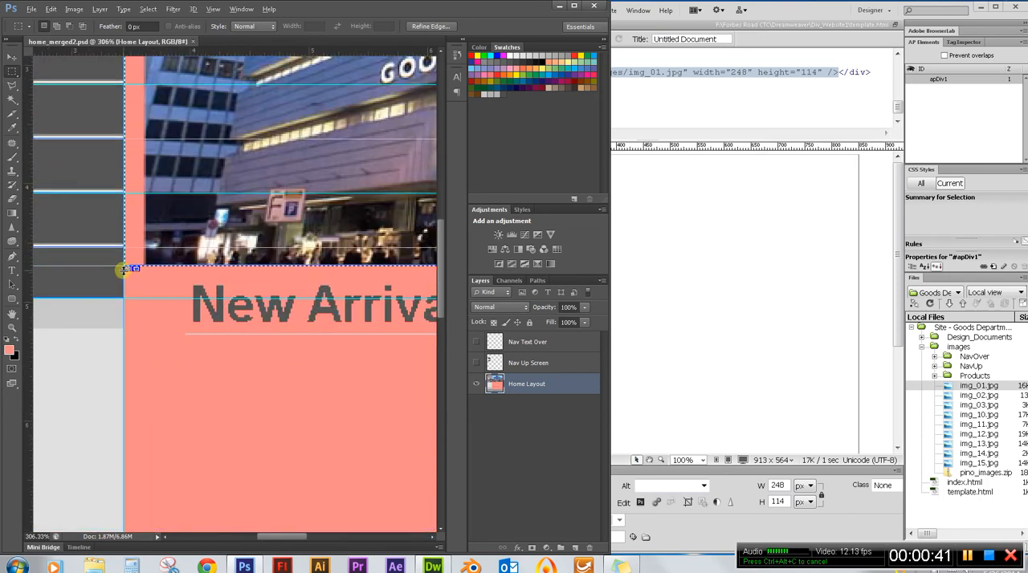
pyautogui.scroll(-3, 159, 290)
pyautogui.scroll(-3, 159, 290)
pyautogui.scroll(3, 340, 165)
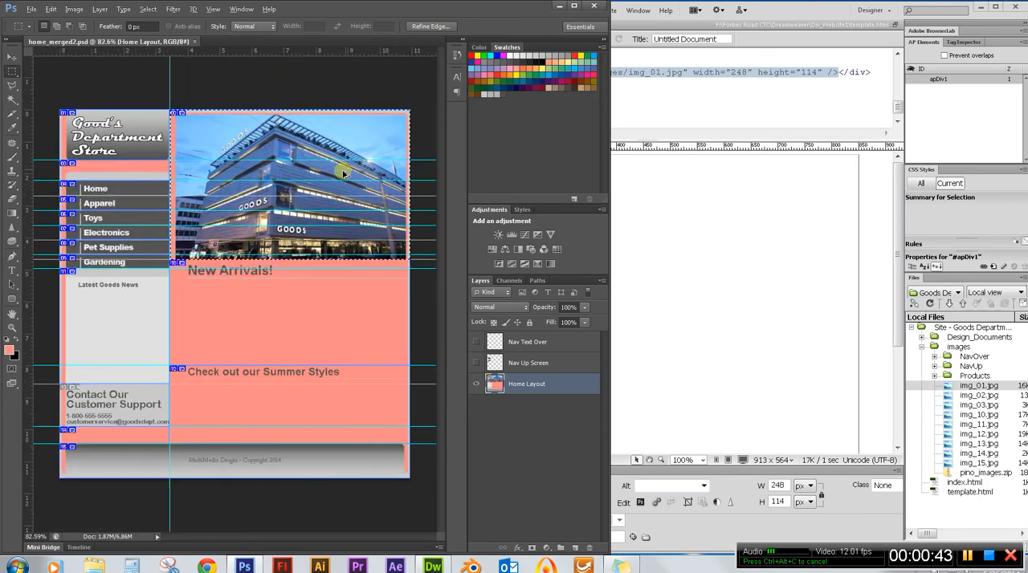
# Copy the selected building photo block merged and read its pixel size in a new document's settings.
pyautogui.scroll(-2, 182, 249)
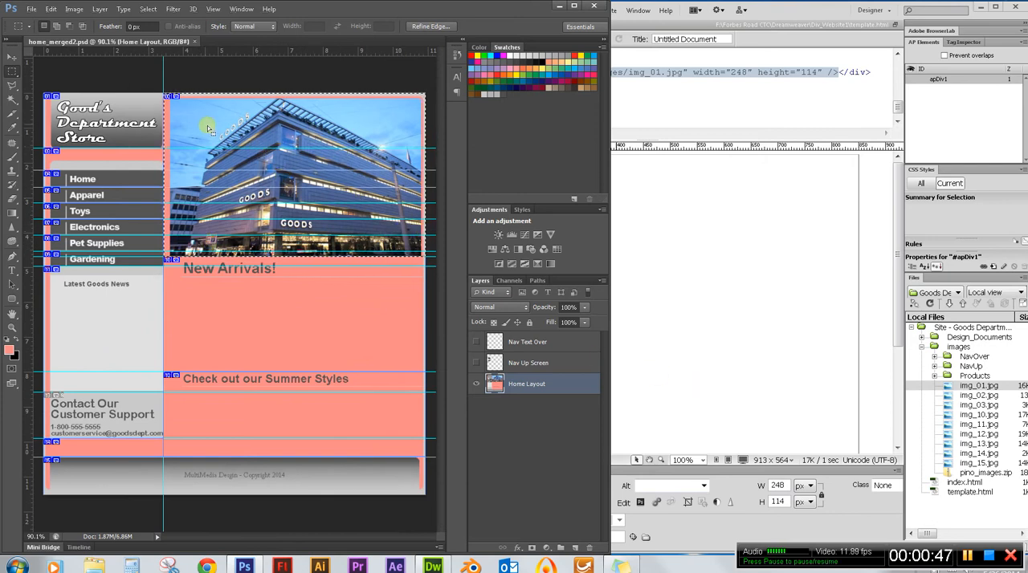
pyautogui.scroll(1, 366, 160)
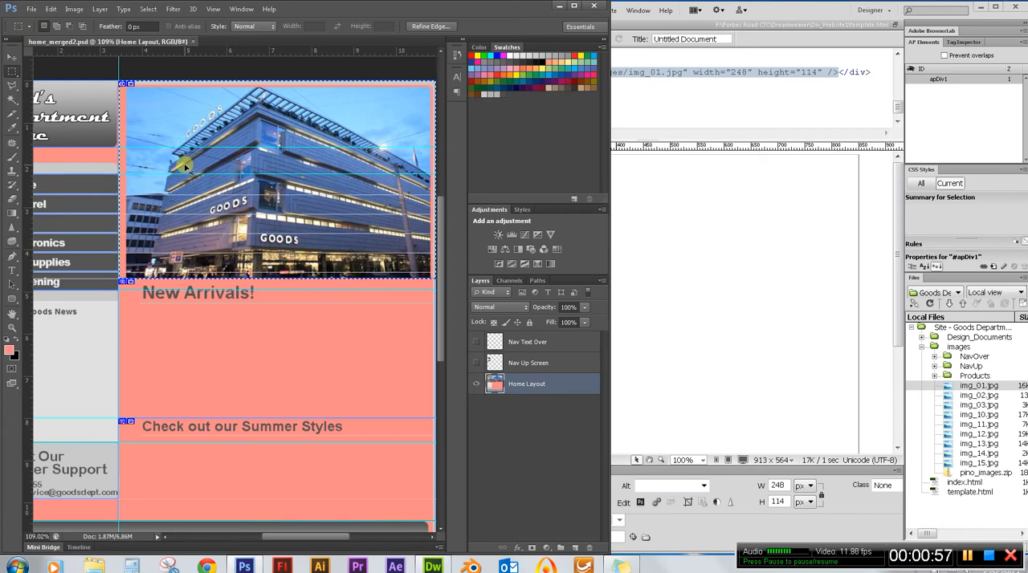
pyautogui.hotkey('ctrl', 'n')
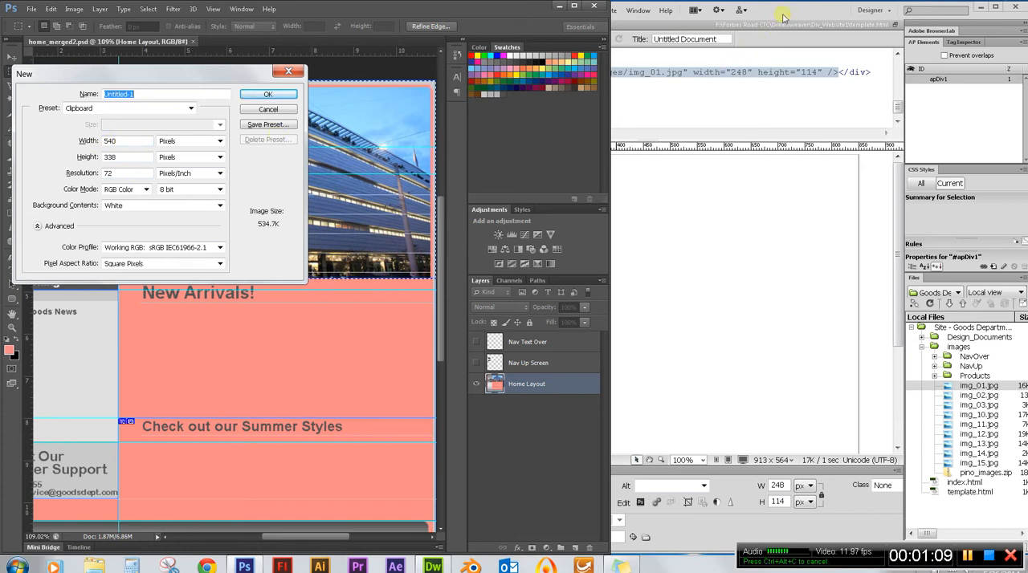
# Switch to Dreamweaver and rename the apDiv1 element holding the logo image to storeName.
pyautogui.click(783, 16)
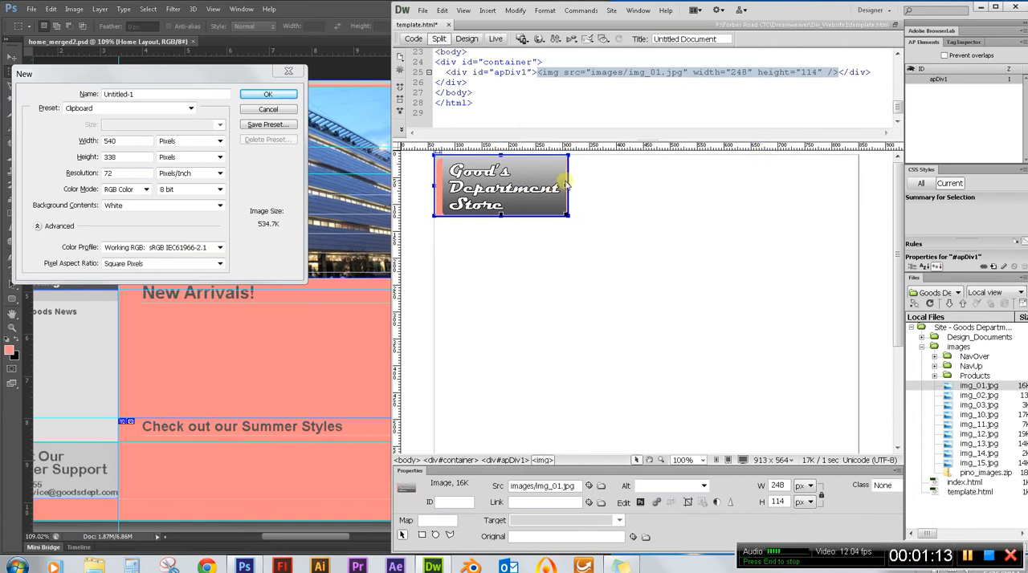
pyautogui.click(562, 214)
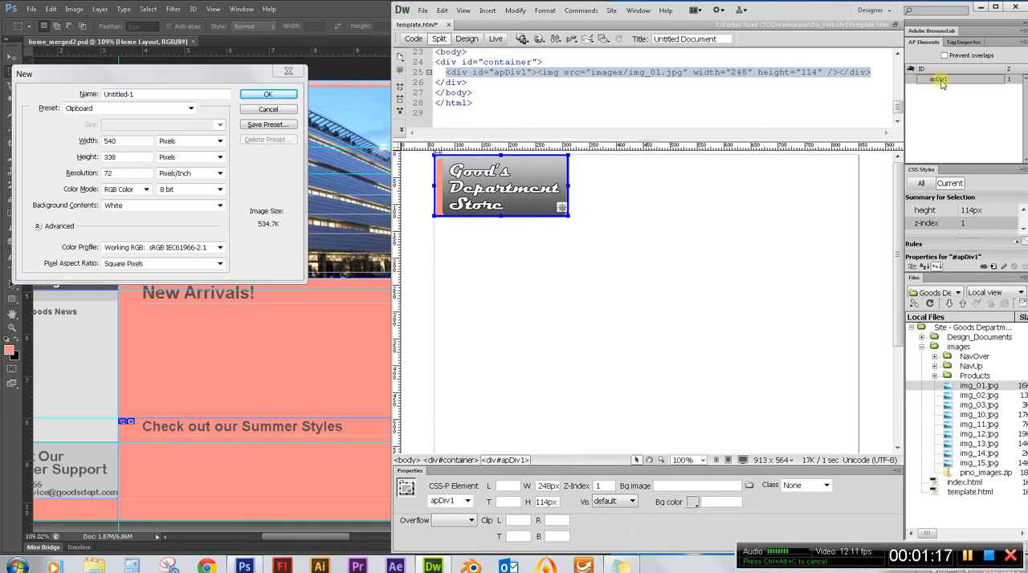
pyautogui.doubleClick(941, 83)
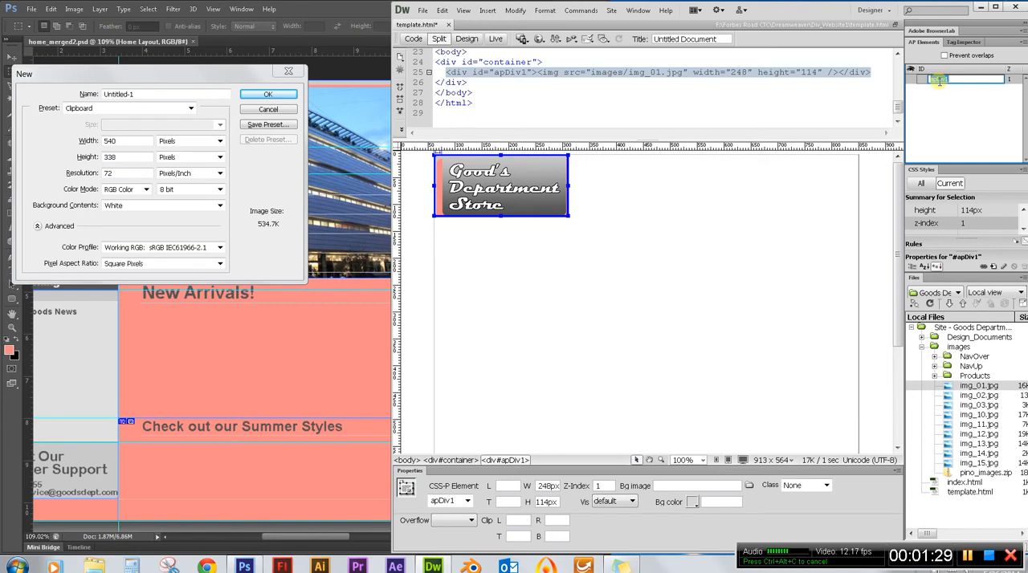
pyautogui.write('g')
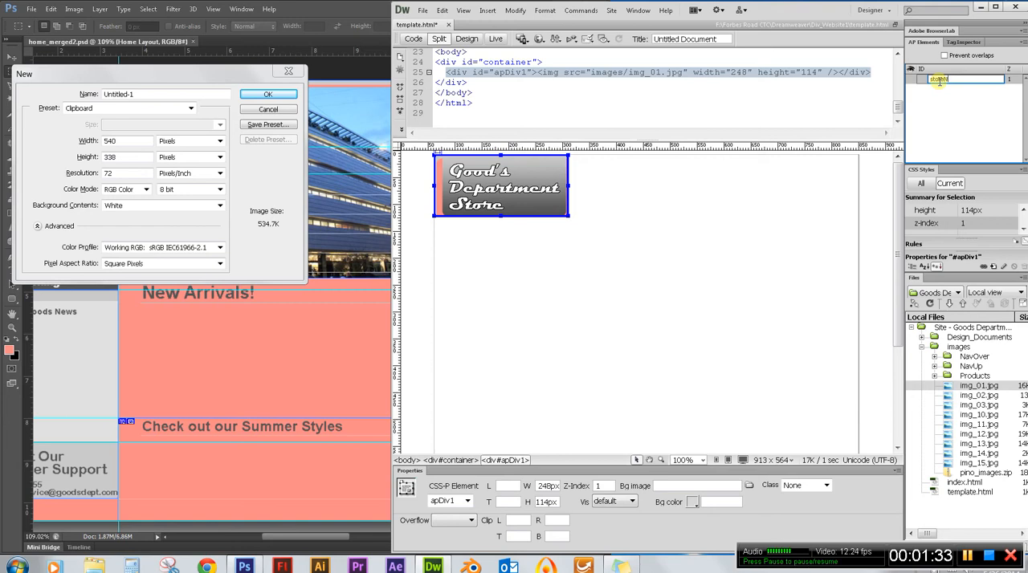
pyautogui.write('toreName')
pyautogui.click(945, 104)
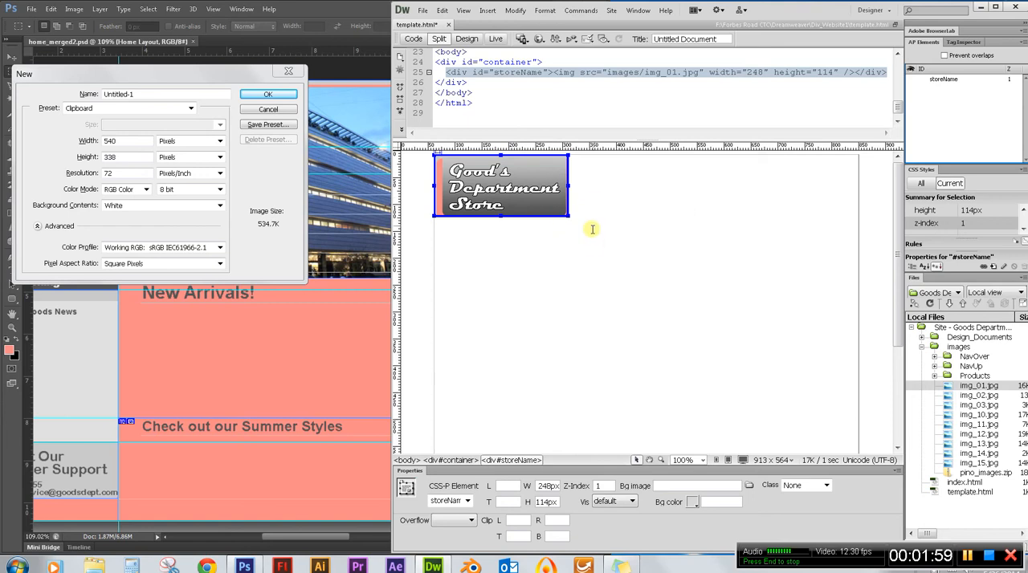
# Insert another AP Div inside the container after the storeName div and select its box.
pyautogui.click(660, 202)
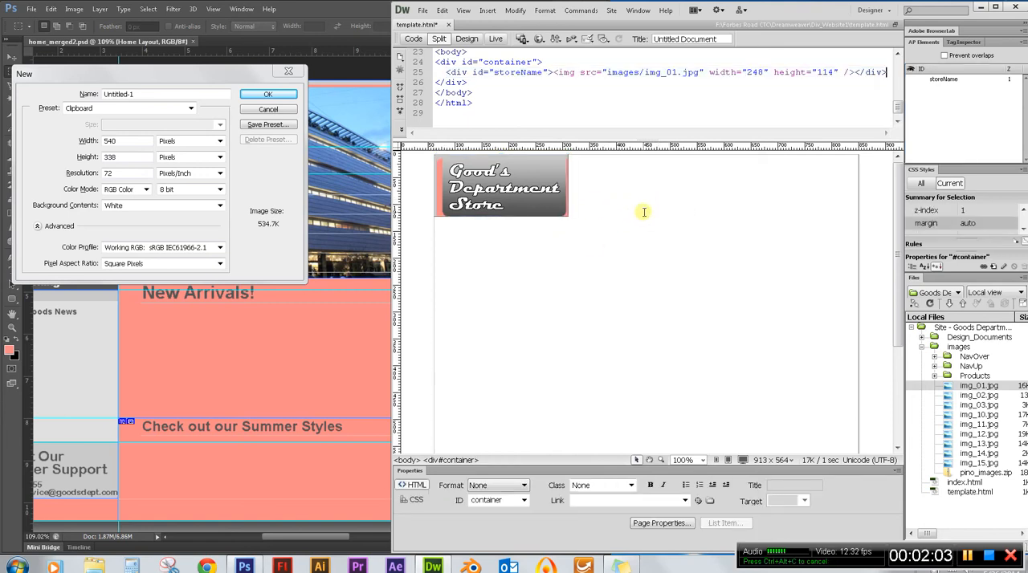
pyautogui.click(489, 10)
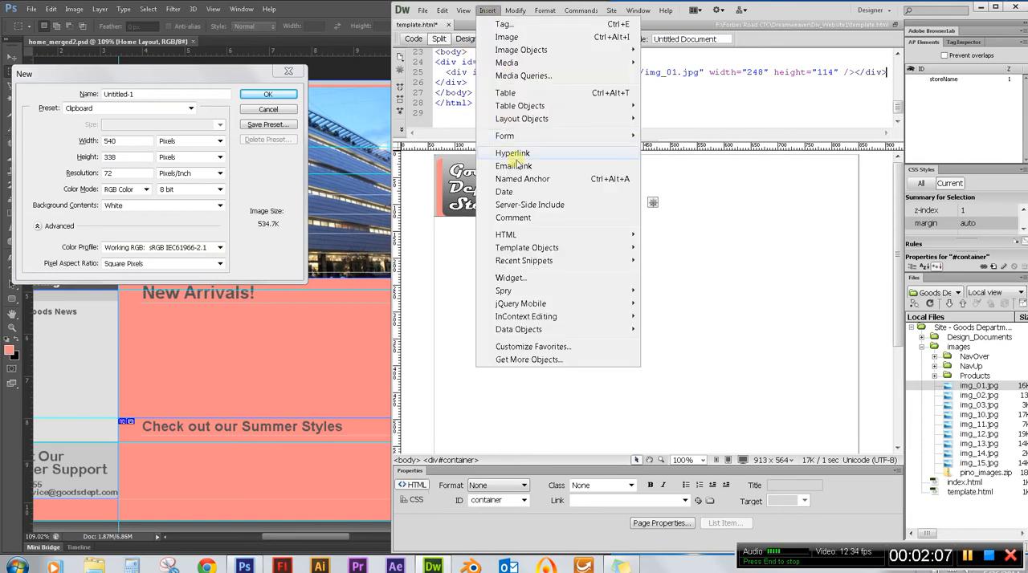
pyautogui.moveTo(562, 119)
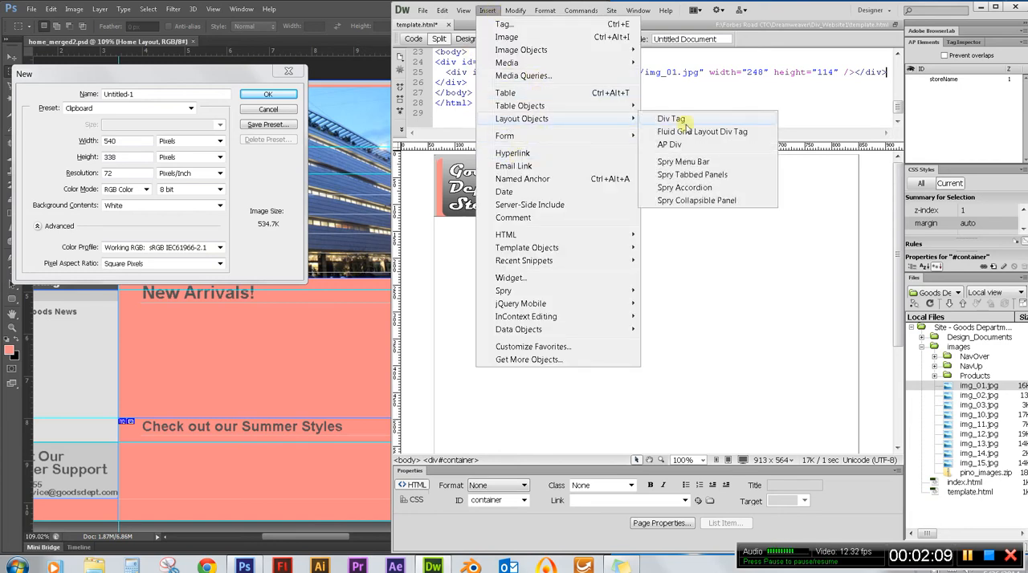
pyautogui.click(671, 145)
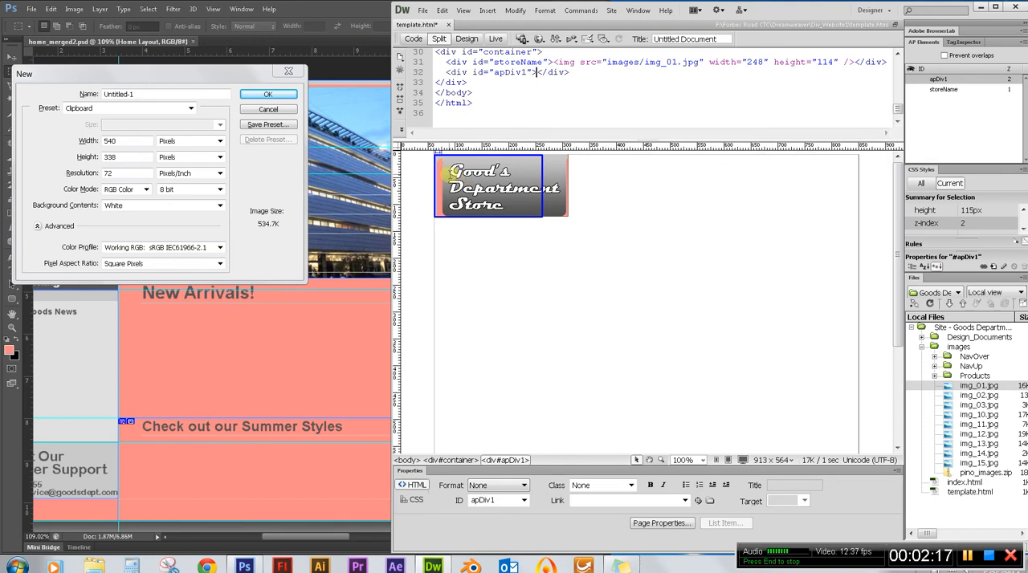
pyautogui.click(543, 197)
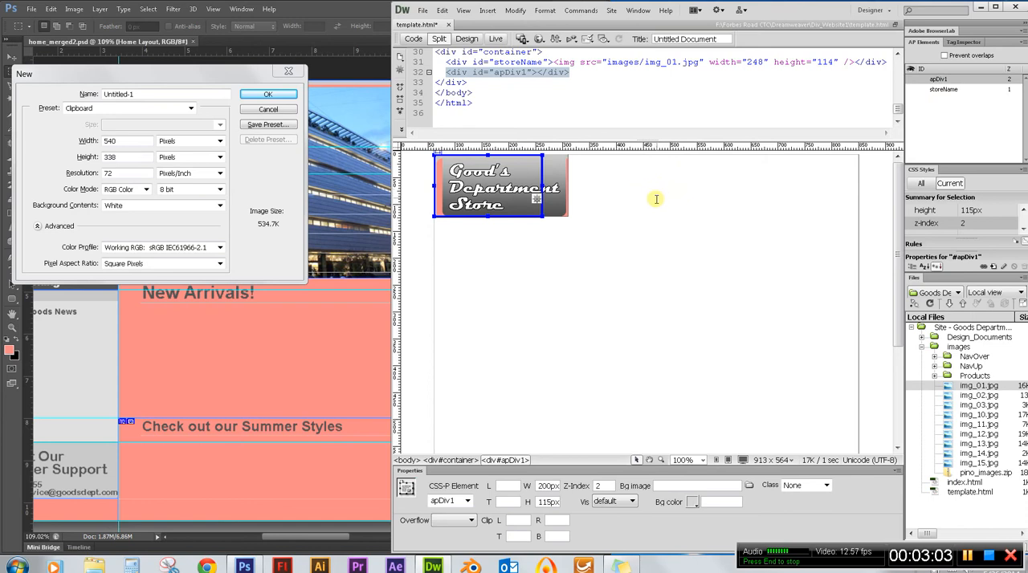
# Set the apDiv1 element's width to 540 px and its height to 338 px.
pyautogui.rightClick(540, 210)
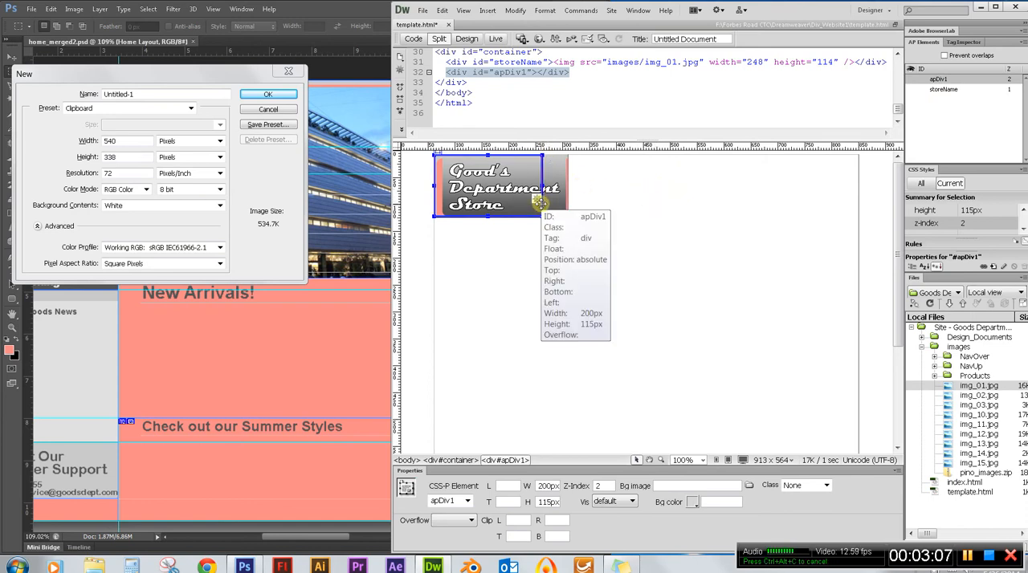
pyautogui.doubleClick(107, 142)
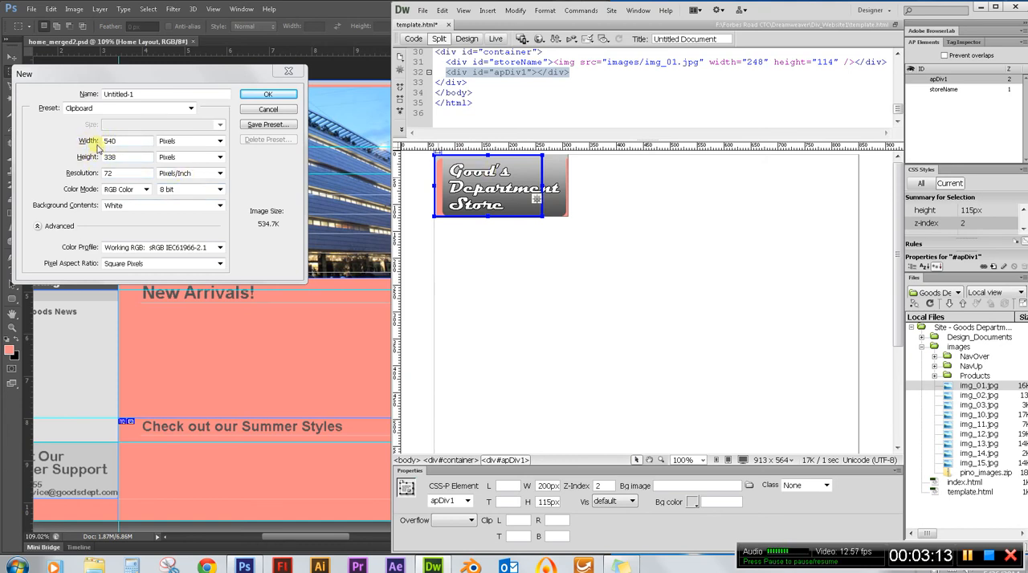
pyautogui.doubleClick(547, 486)
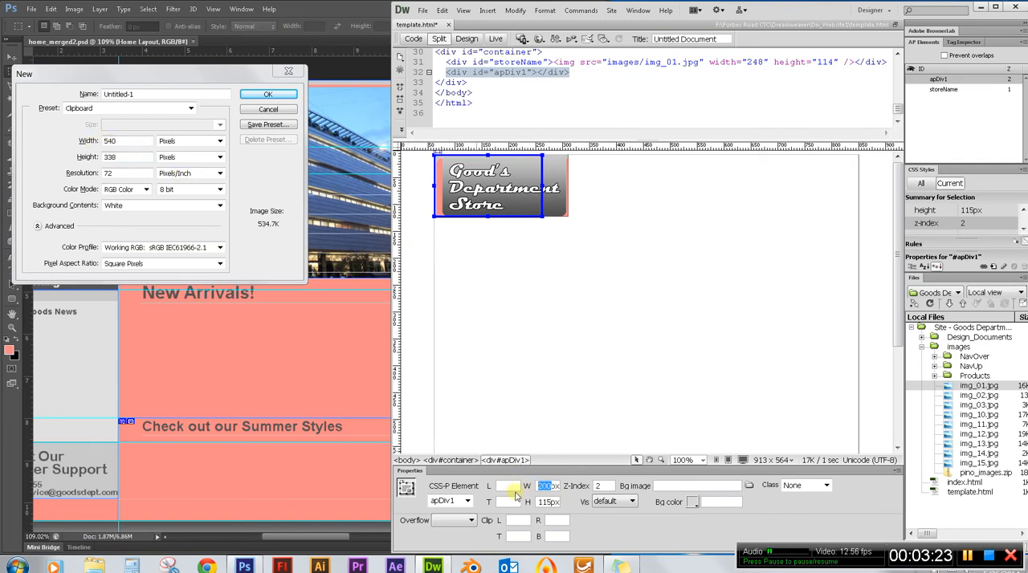
pyautogui.write('54')
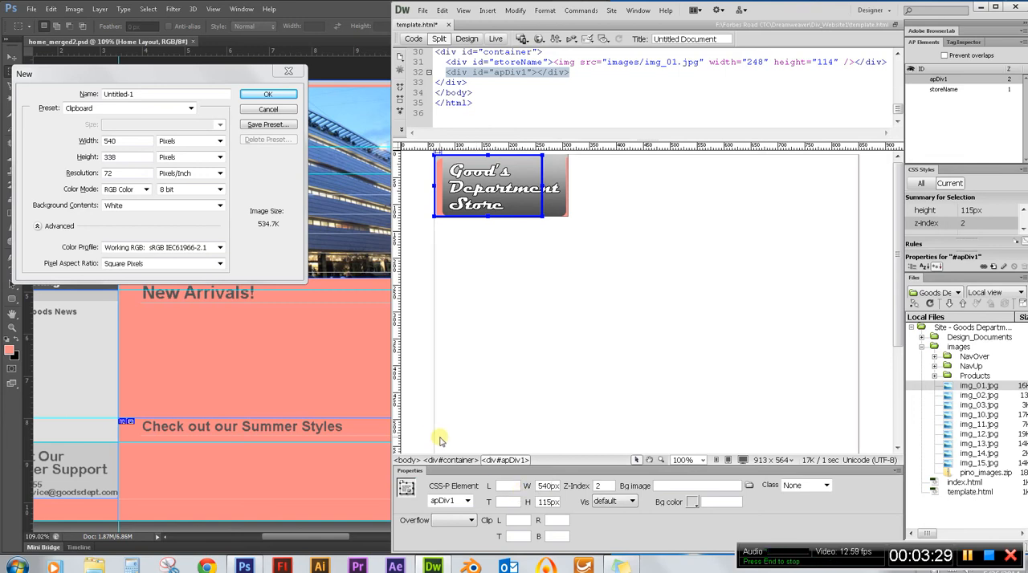
pyautogui.press('Return')
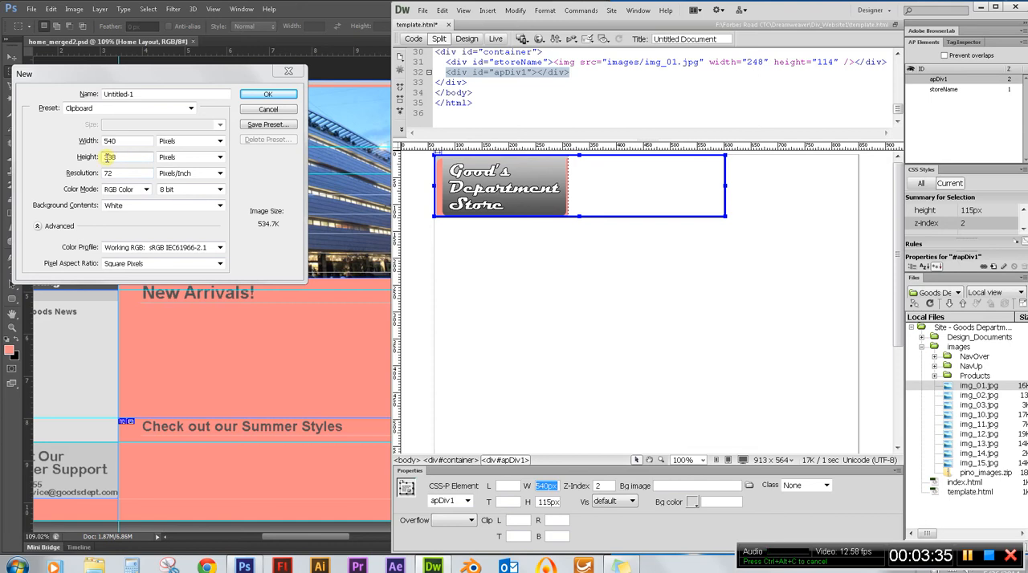
pyautogui.doubleClick(549, 501)
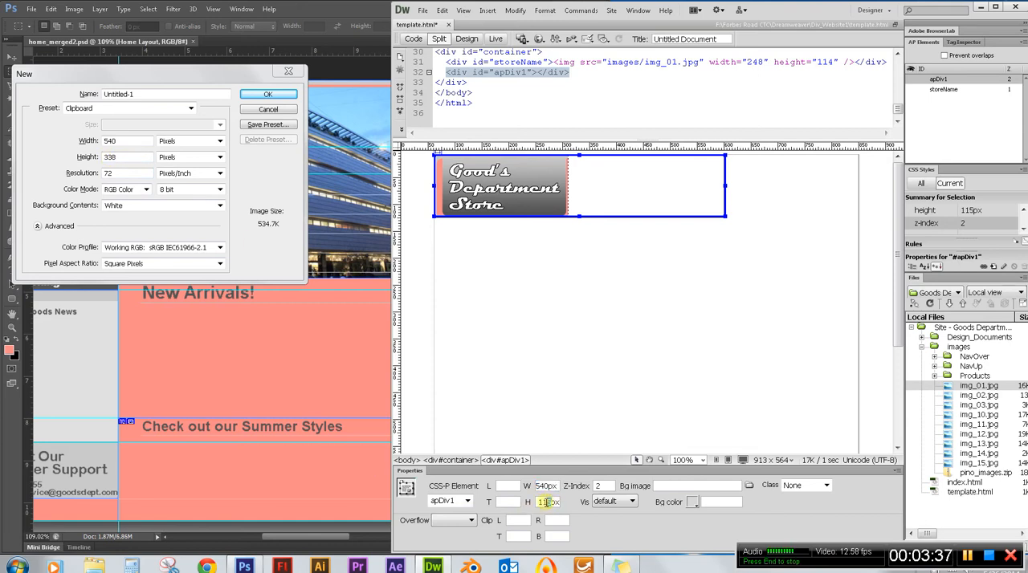
pyautogui.write('338')
pyautogui.press('Return')
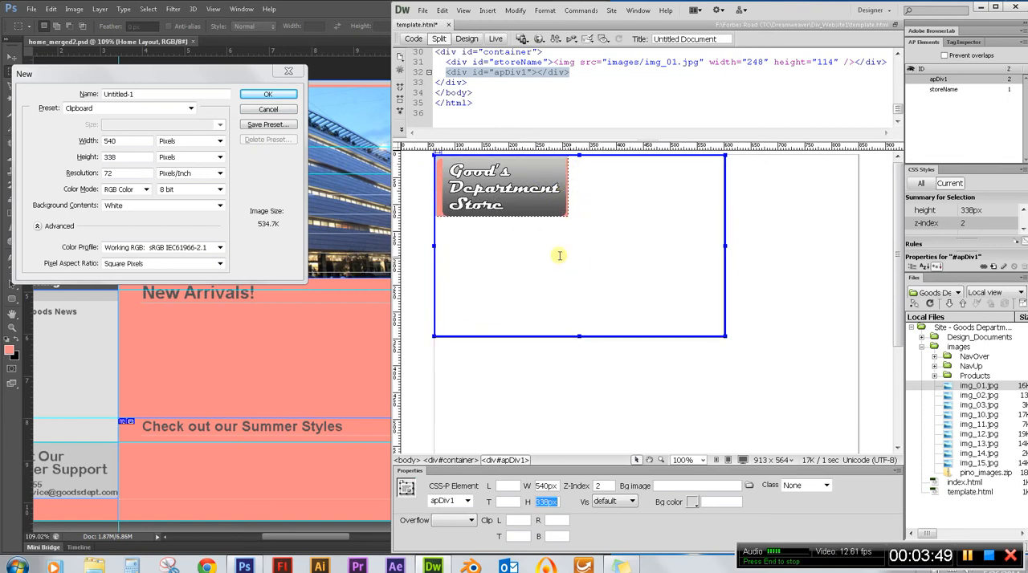
# Dismiss Photoshop's new document setup, return to Dreamweaver, and set apDiv1's left offset to 248 px to match the storeName div's width.
pyautogui.click(269, 111)
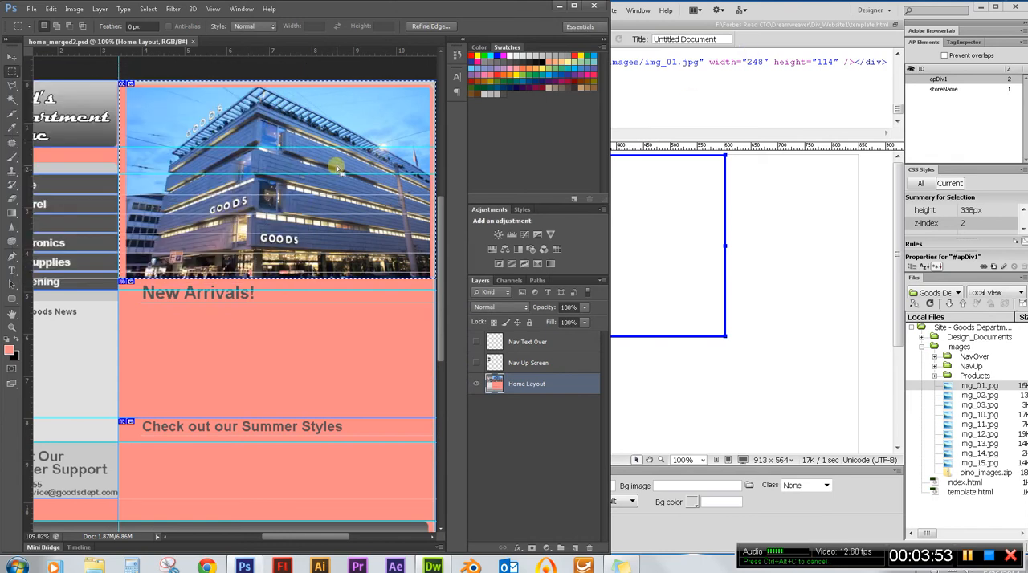
pyautogui.click(803, 8)
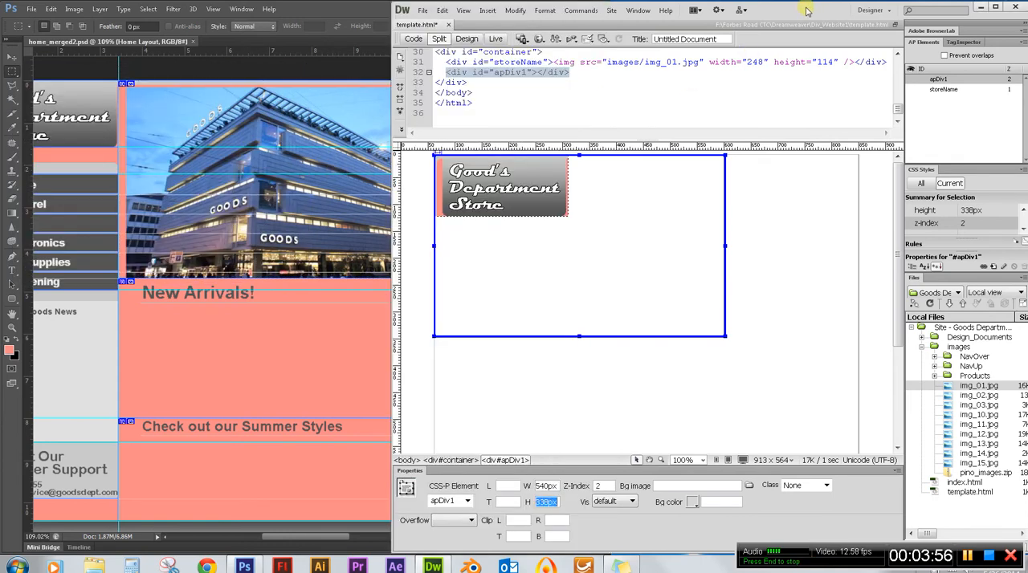
pyautogui.click(564, 213)
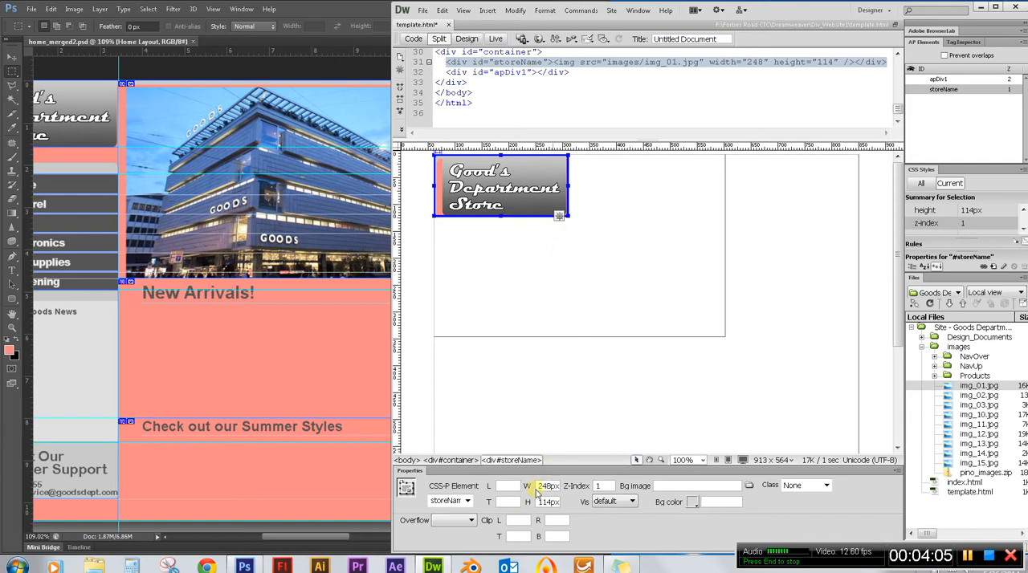
pyautogui.click(688, 337)
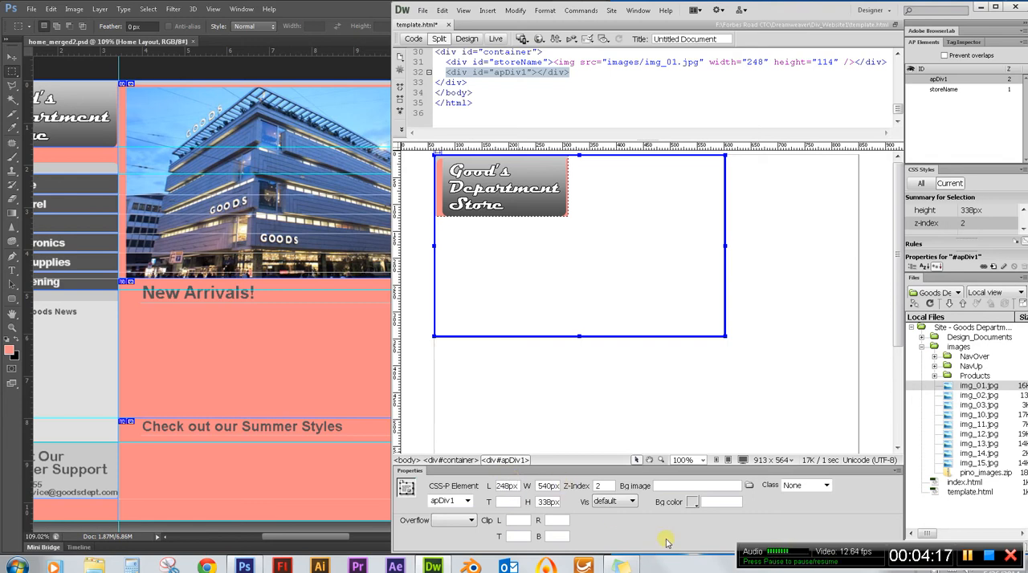
pyautogui.press('Return')
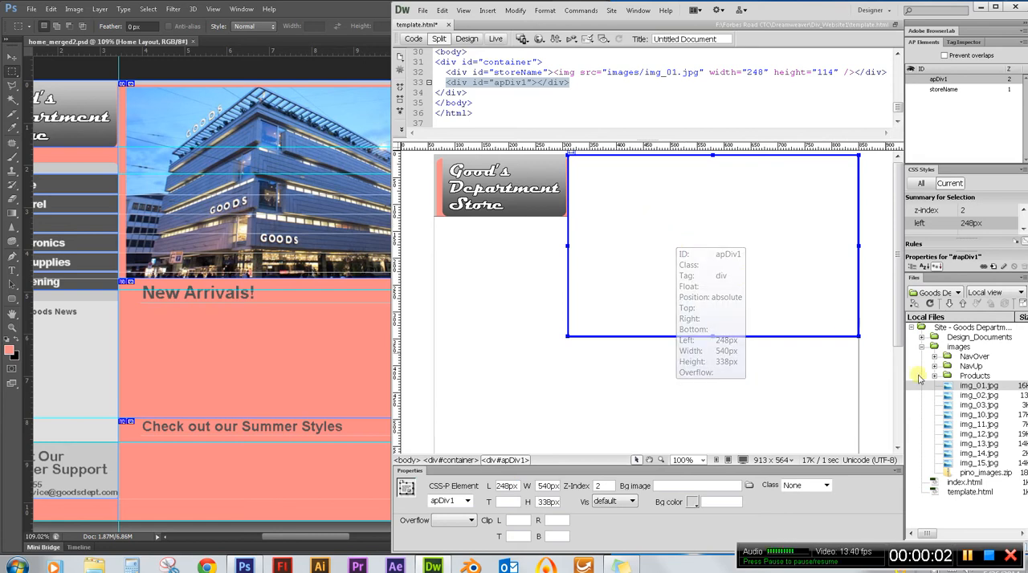
# Place img_02.jpg from the images folder inside apDiv1, leaving its alternate text empty.
pyautogui.click(978, 396)
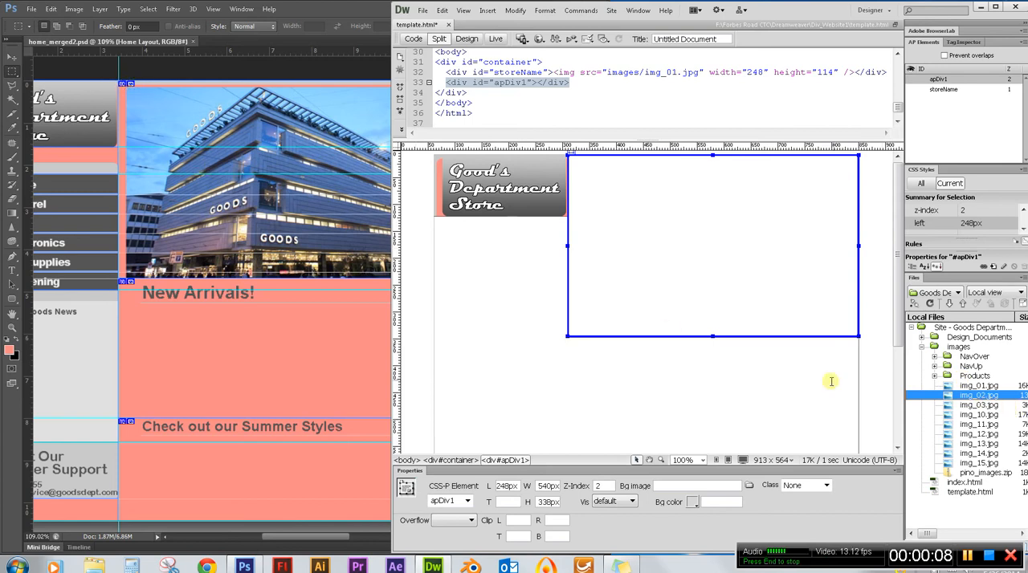
pyautogui.moveTo(974, 399); pyautogui.dragTo(695, 225)
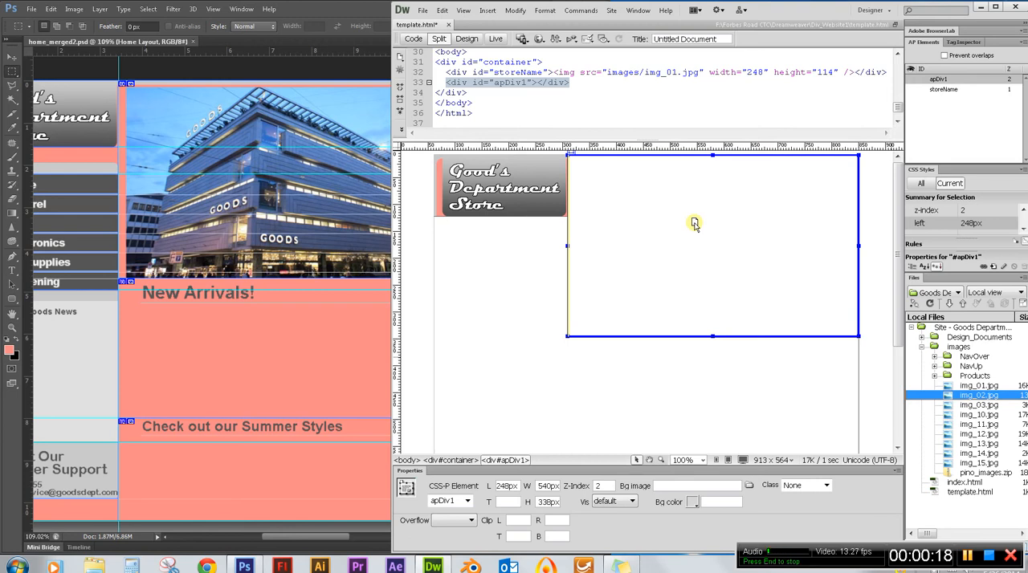
pyautogui.moveTo(694, 224); pyautogui.dragTo(695, 224)
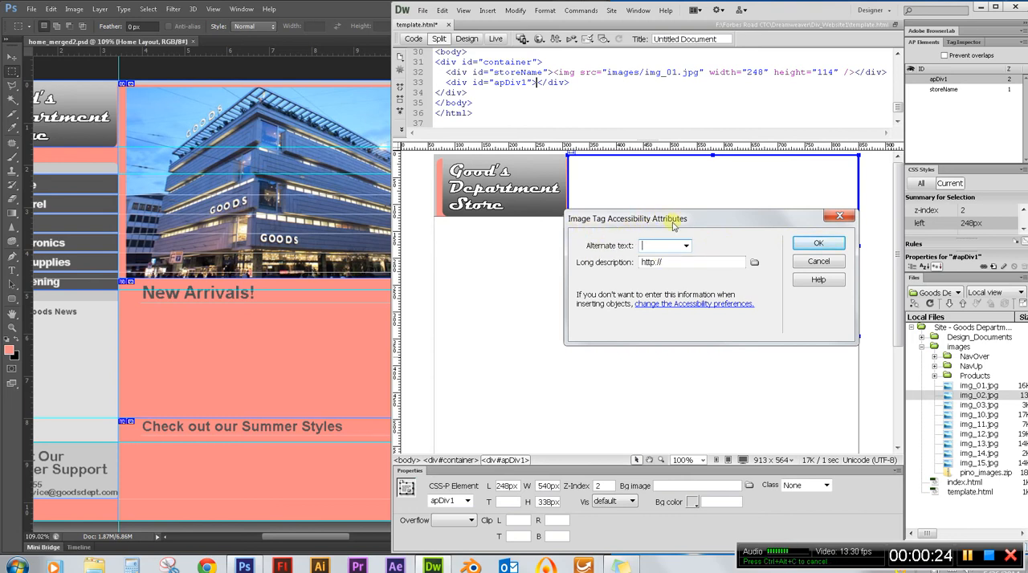
pyautogui.click(818, 243)
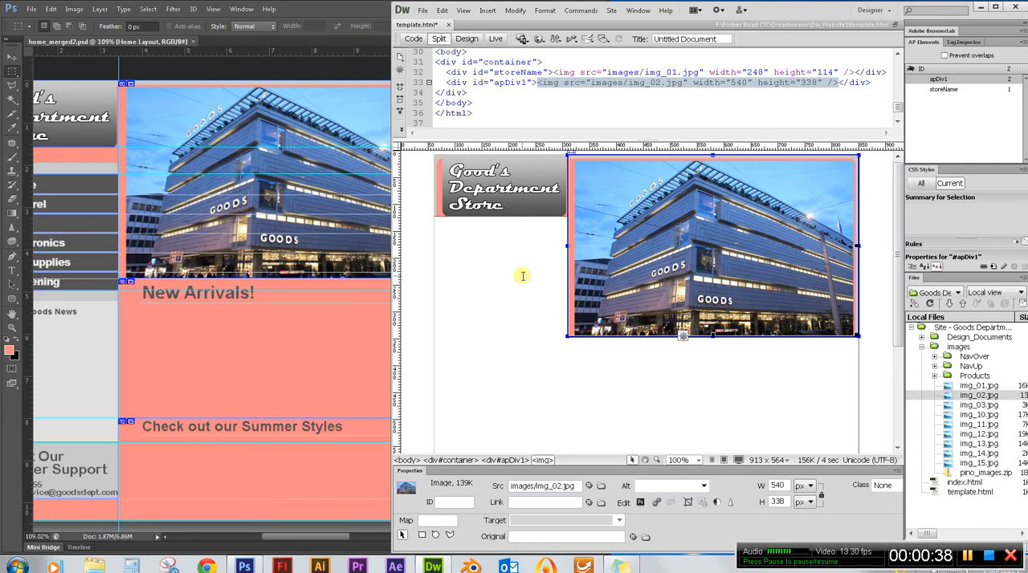
# Switch to Photoshop, select the strip between the logo and the Home button, and read its pixel size in a new document's settings.
pyautogui.click(337, 540)
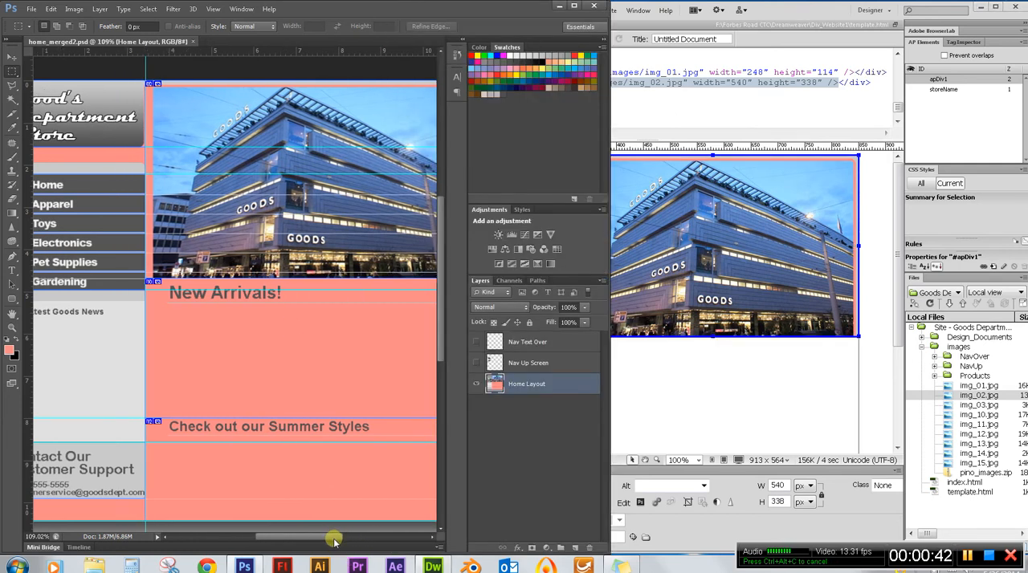
pyautogui.moveTo(336, 540); pyautogui.dragTo(325, 546)
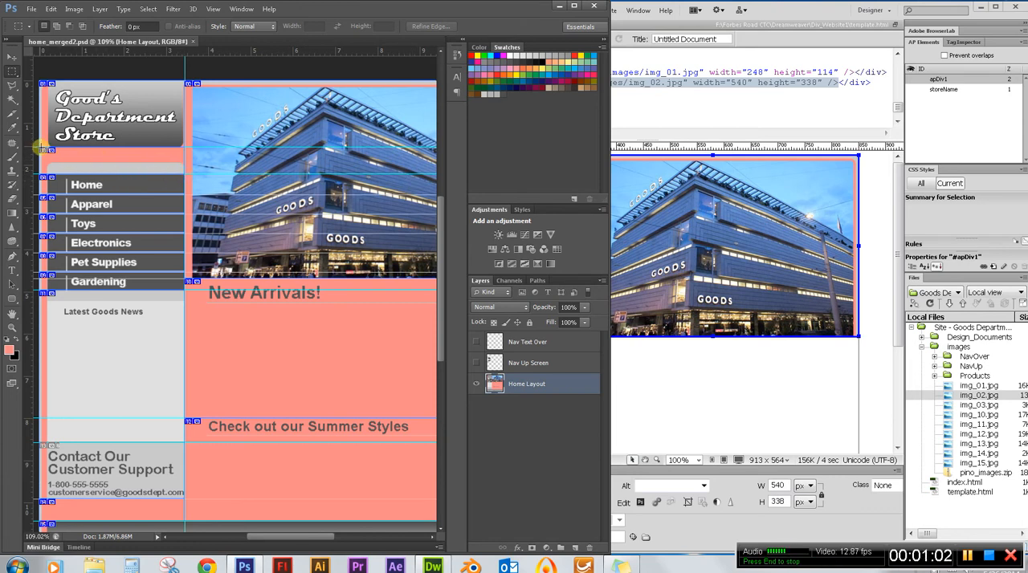
pyautogui.moveTo(39, 148); pyautogui.dragTo(184, 171)
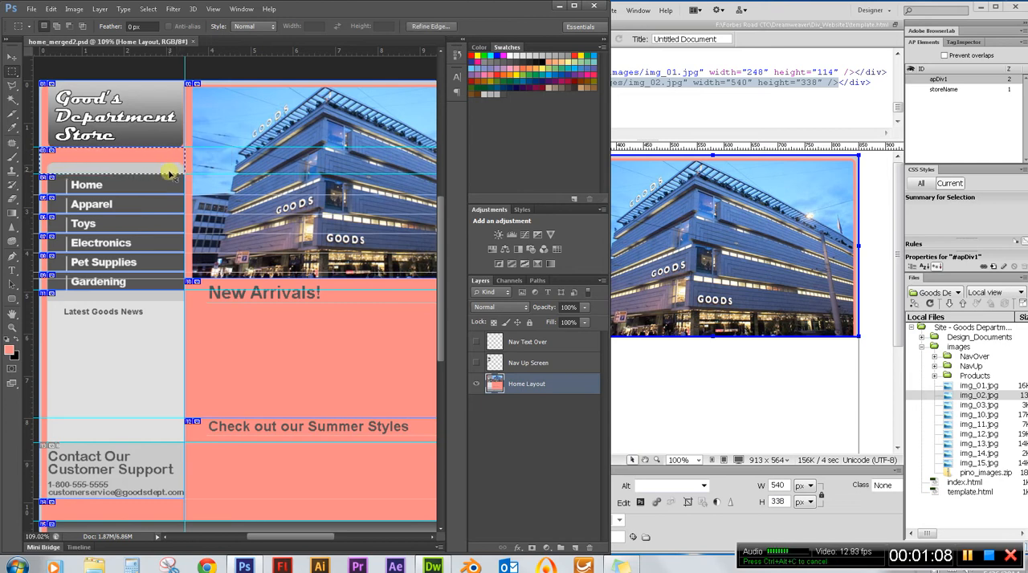
pyautogui.hotkey('ctrl', 'n')
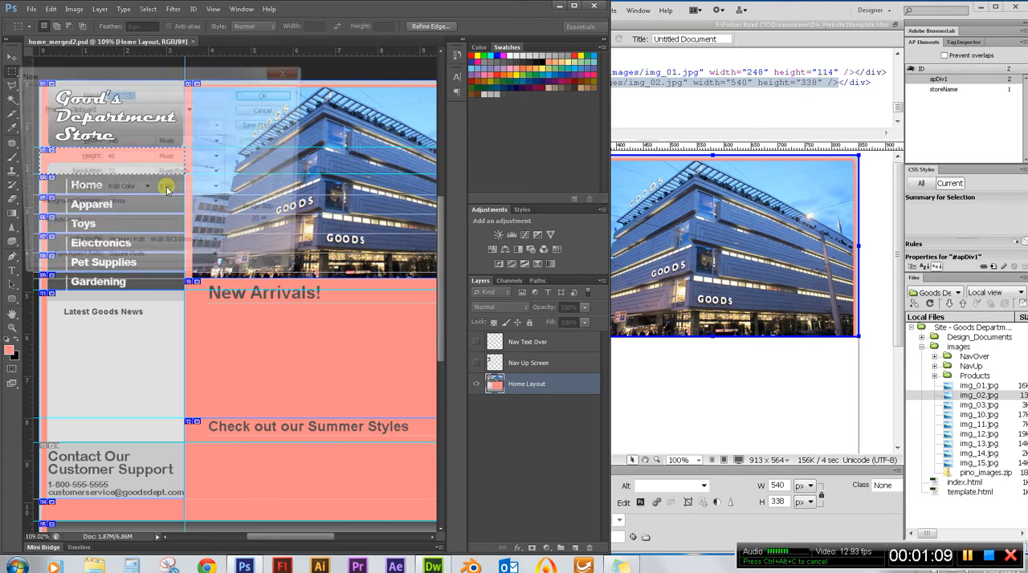
# Switch to Dreamweaver and insert a new AP Div inside the container after the apDiv1 div.
pyautogui.click(811, 12)
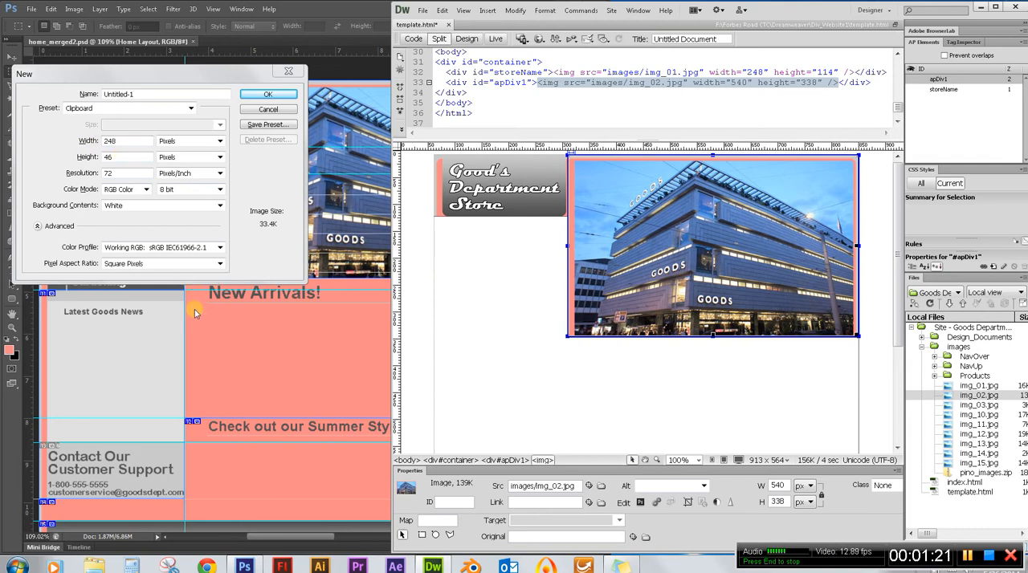
pyautogui.click(514, 266)
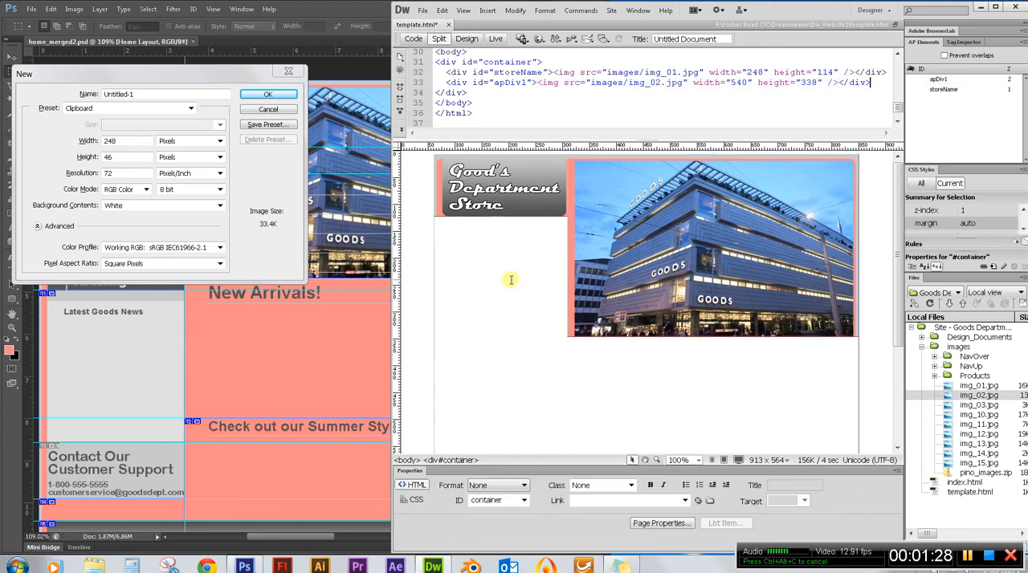
pyautogui.click(487, 11)
pyautogui.moveTo(522, 118)
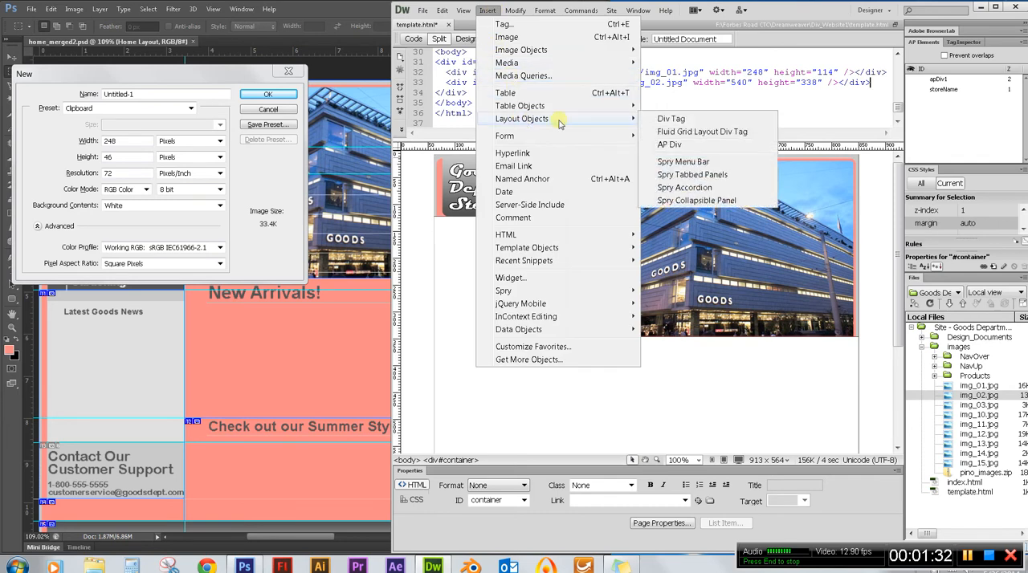
pyautogui.click(707, 144)
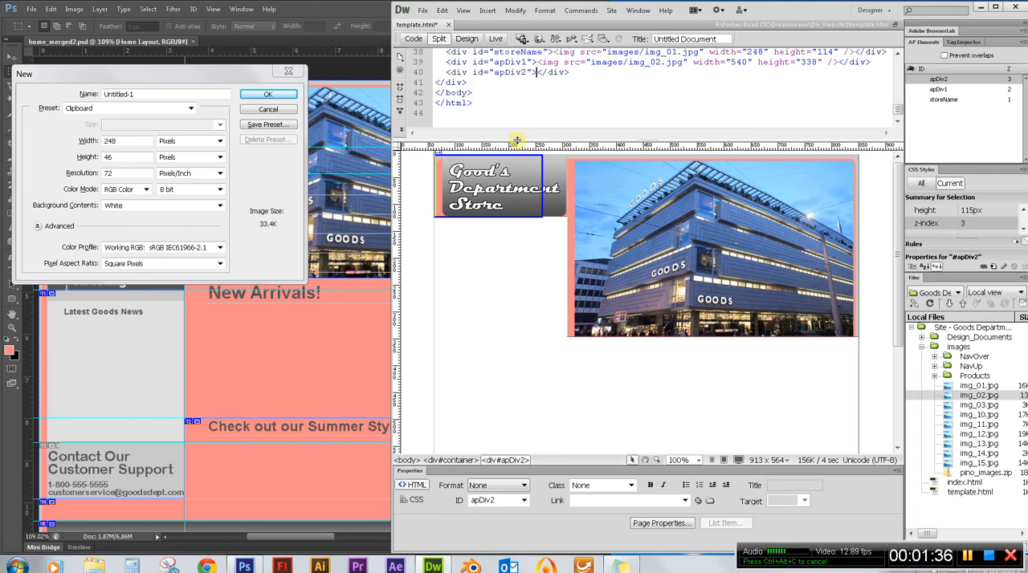
# Set the apDiv2 element's width to 248 px and its height to 46 px.
pyautogui.click(543, 208)
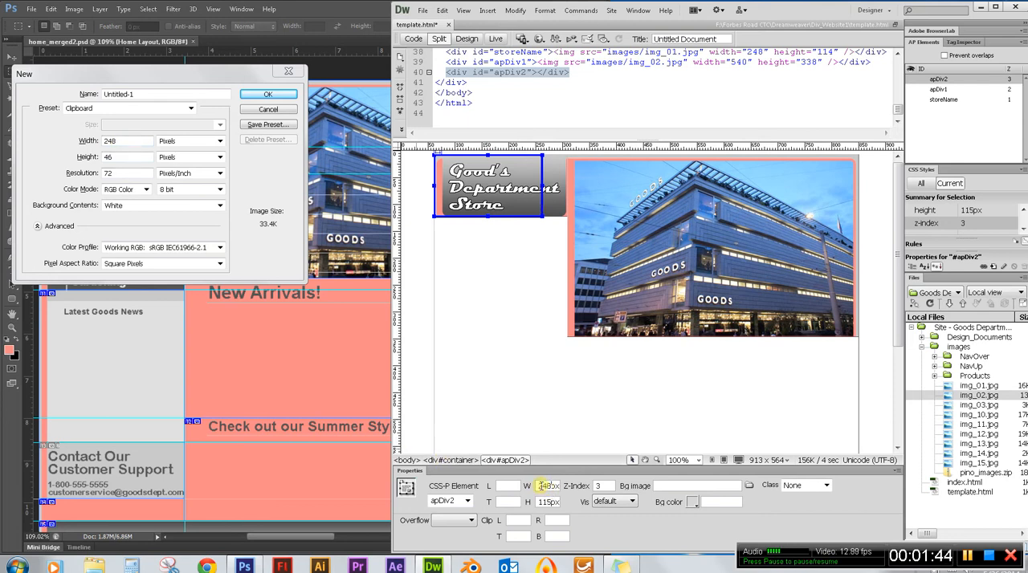
pyautogui.click(549, 502)
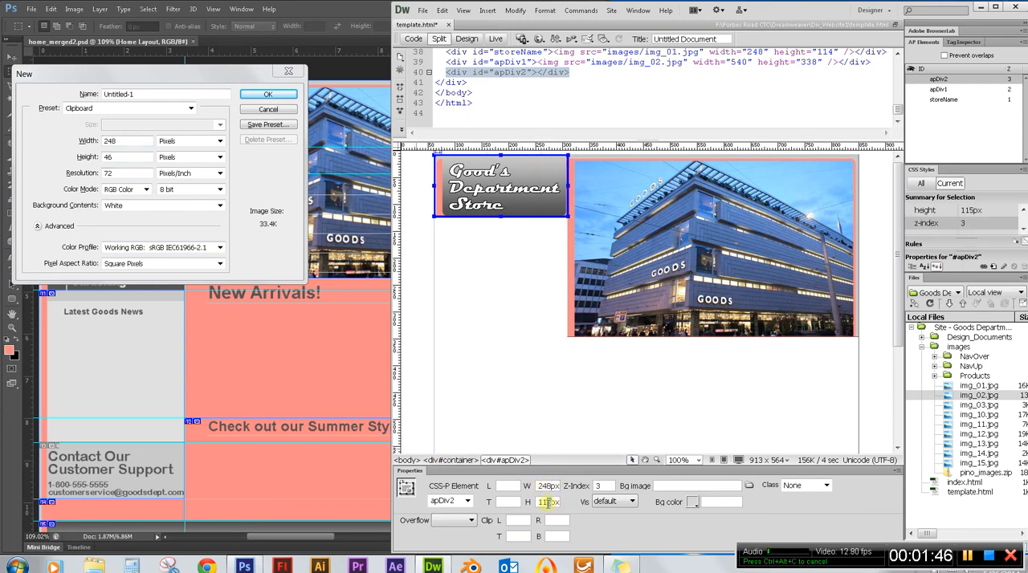
pyautogui.write('46')
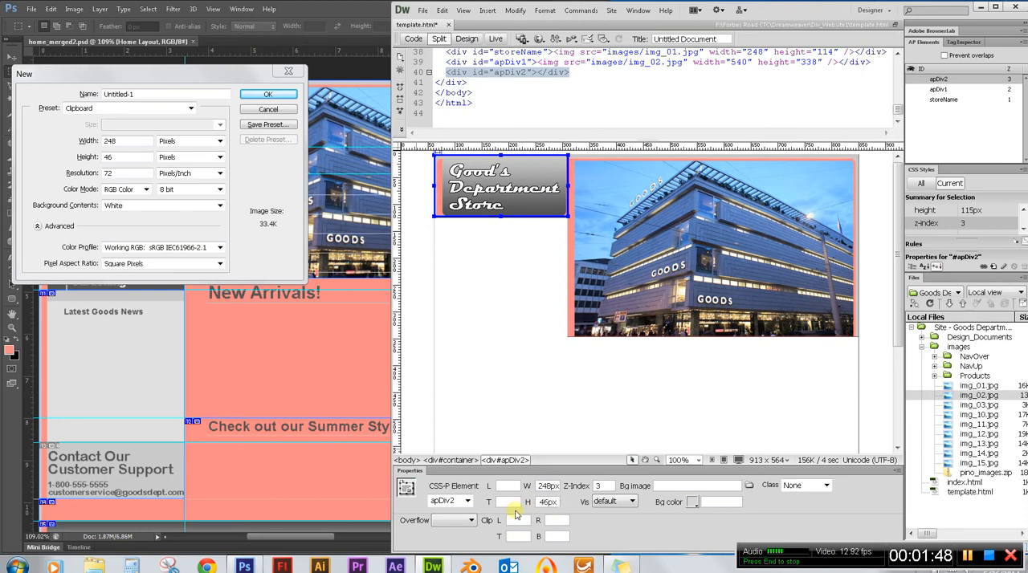
pyautogui.press('Return')
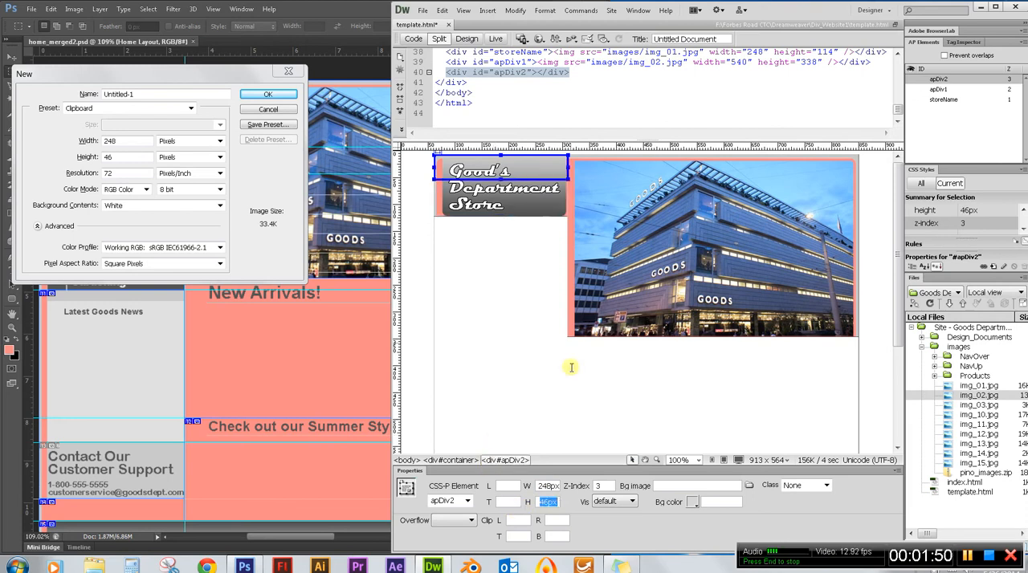
pyautogui.click(547, 178)
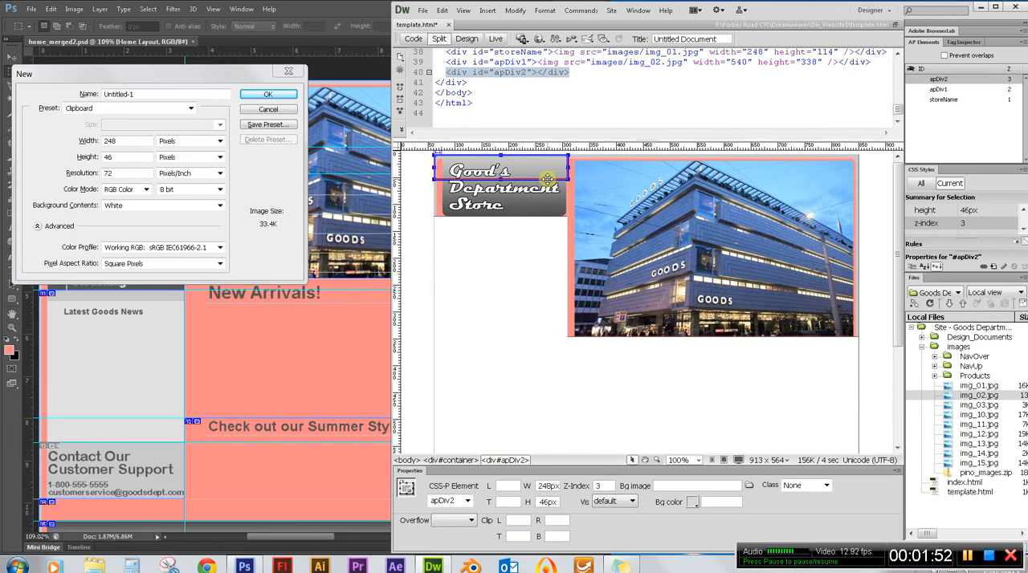
# Dismiss Photoshop's new document setup and deselect the strip below the logo.
pyautogui.click(268, 113)
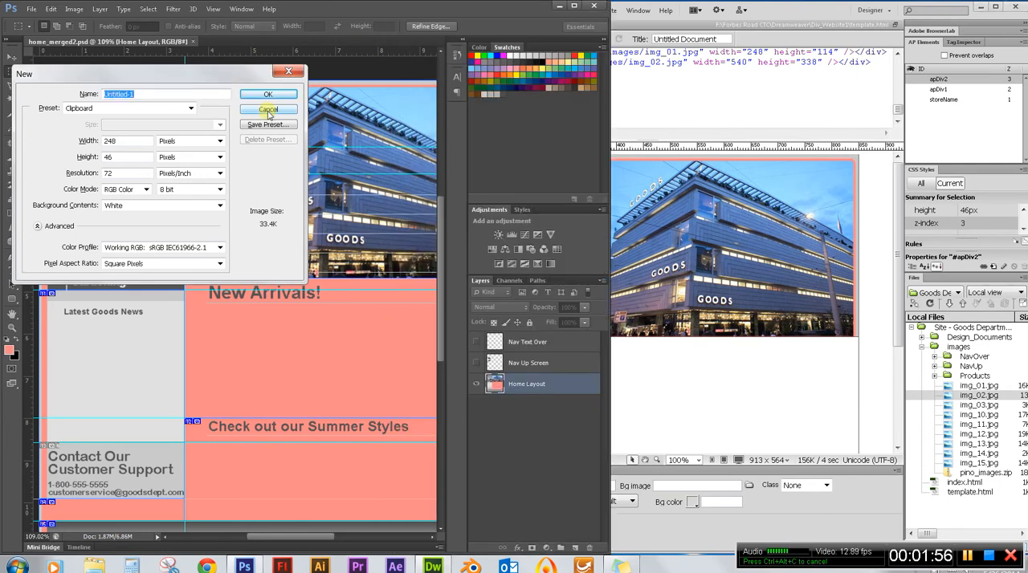
pyautogui.click(268, 110)
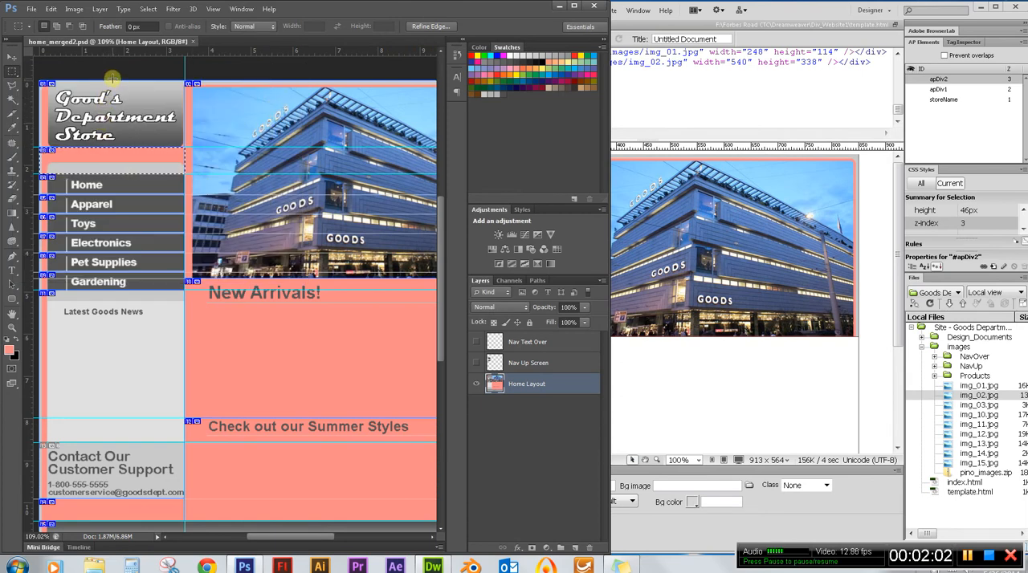
pyautogui.click(107, 114)
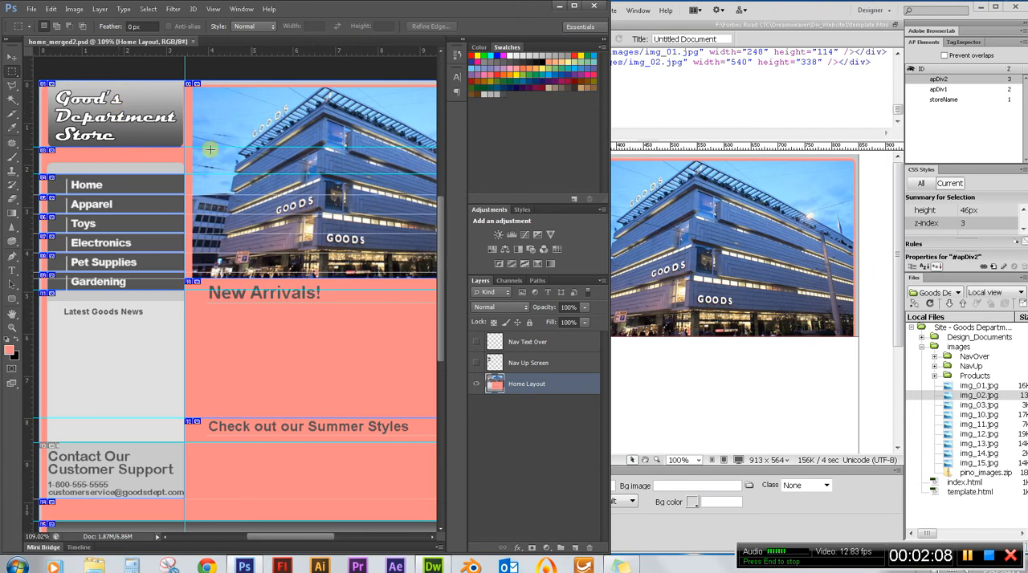
# Switch to Dreamweaver and examine the storeName div's size and position properties to work out the top offset for the div below it.
pyautogui.click(778, 18)
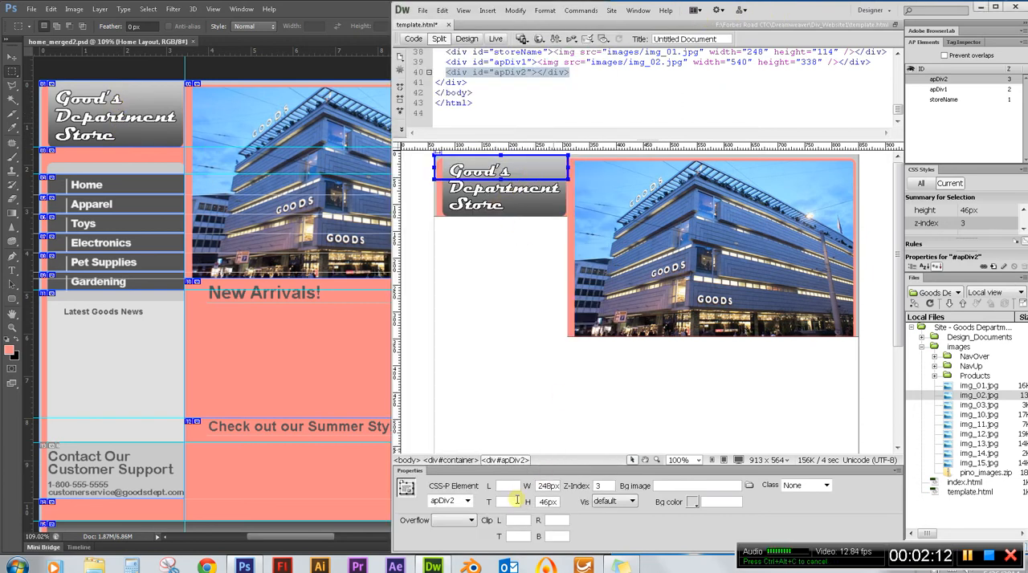
pyautogui.click(529, 217)
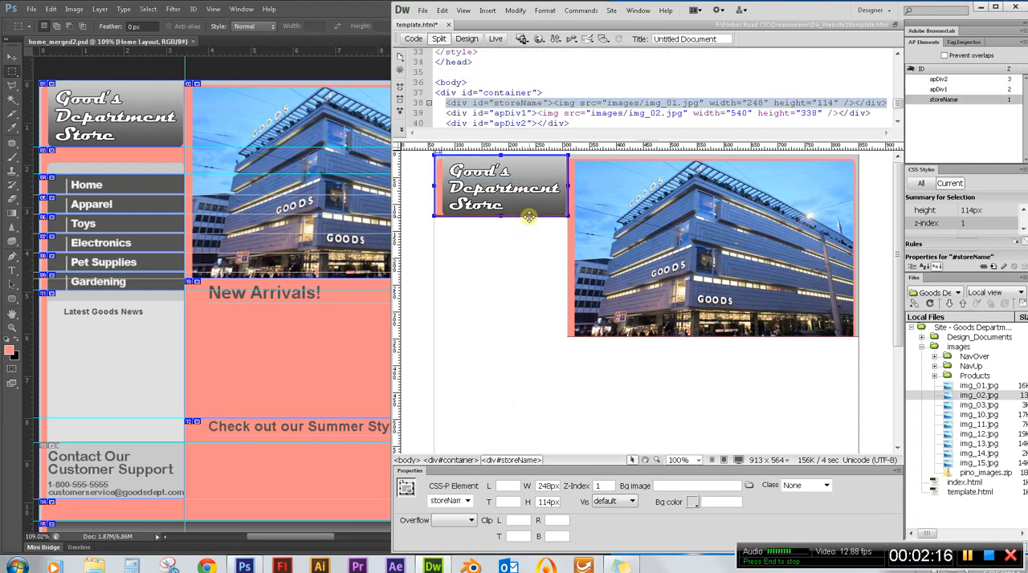
pyautogui.rightClick(525, 166)
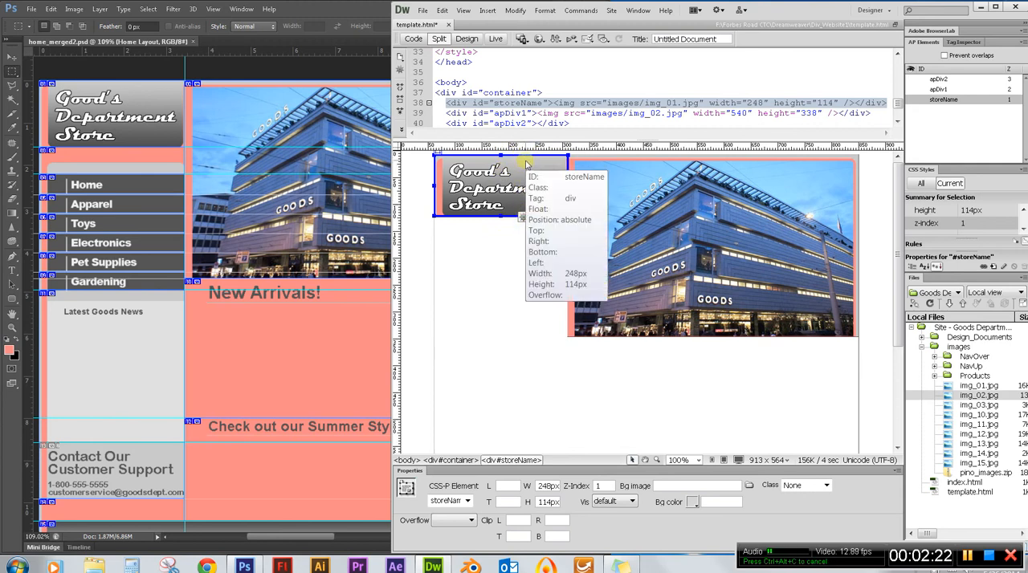
pyautogui.press('Escape')
pyautogui.moveTo(525, 166)
pyautogui.rightClick(517, 166)
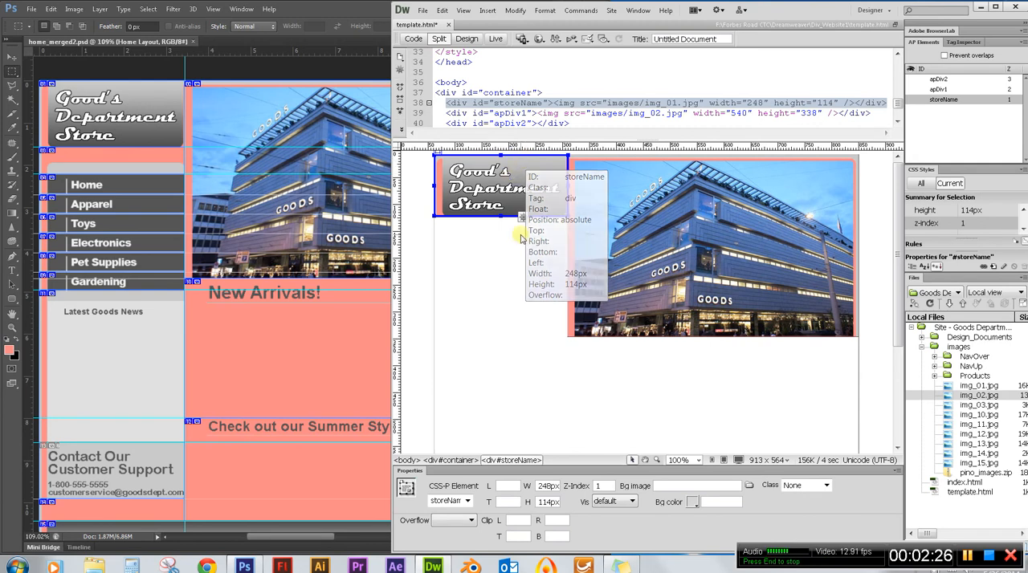
pyautogui.press('Escape')
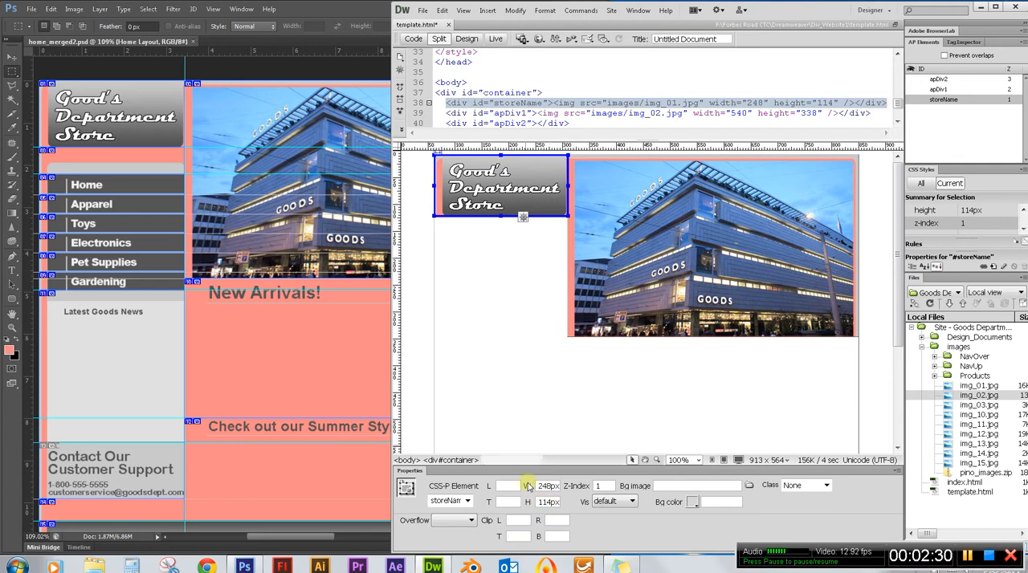
pyautogui.click(470, 175)
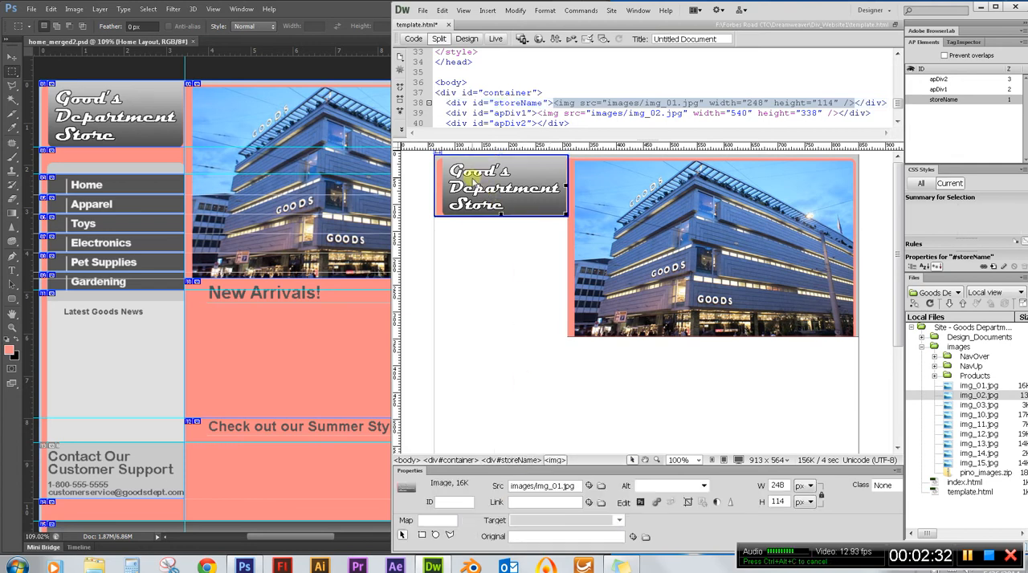
# Set the apDiv2 element's top position to 114 px so it sits directly below the store logo.
pyautogui.click(943, 80)
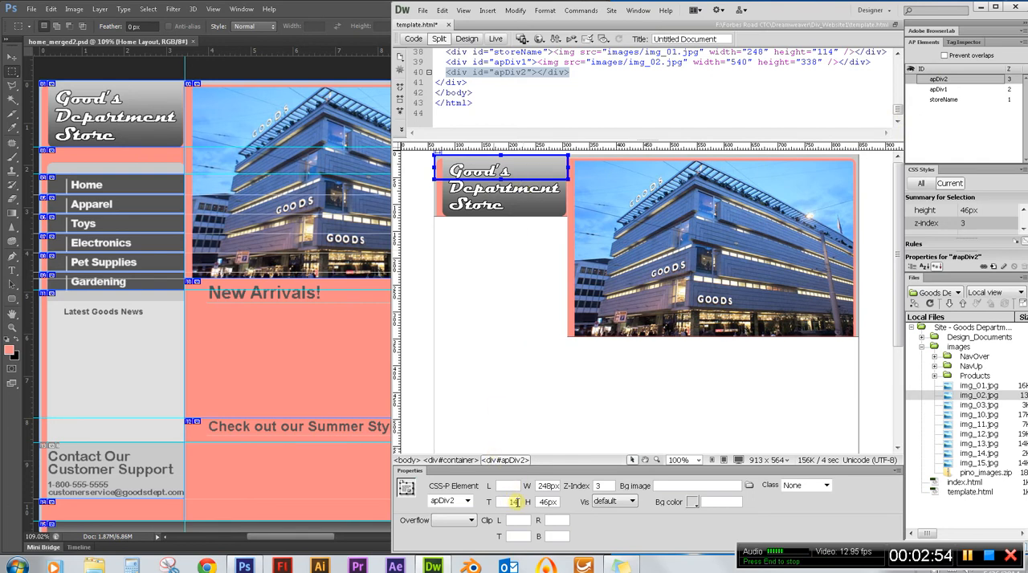
pyautogui.click(517, 503)
pyautogui.write('14')
pyautogui.press('BackSpace')
pyautogui.press('Return')
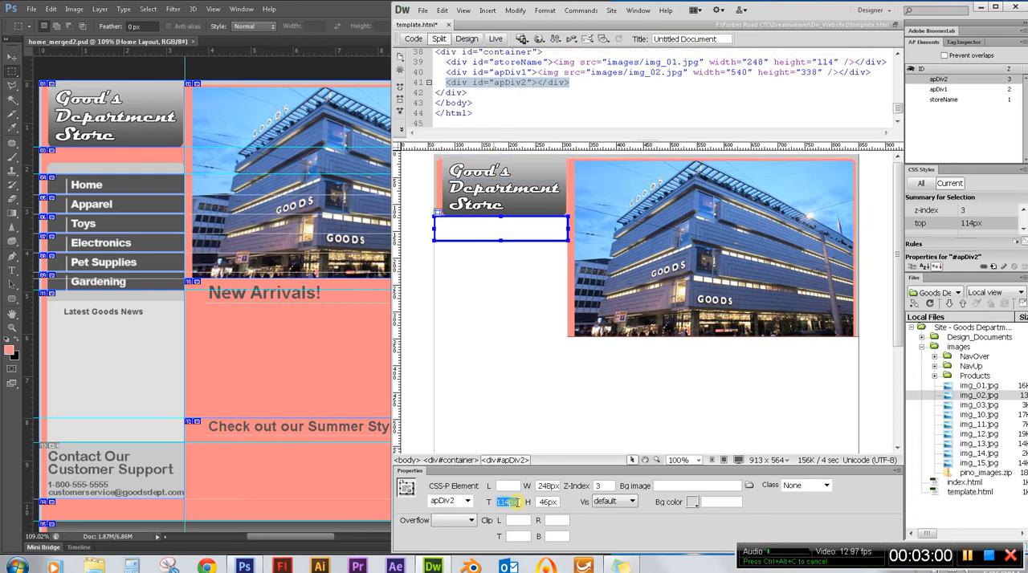
# Rename the apDiv1 element to topRtPic and the apDiv2 element to botName.
pyautogui.click(940, 89)
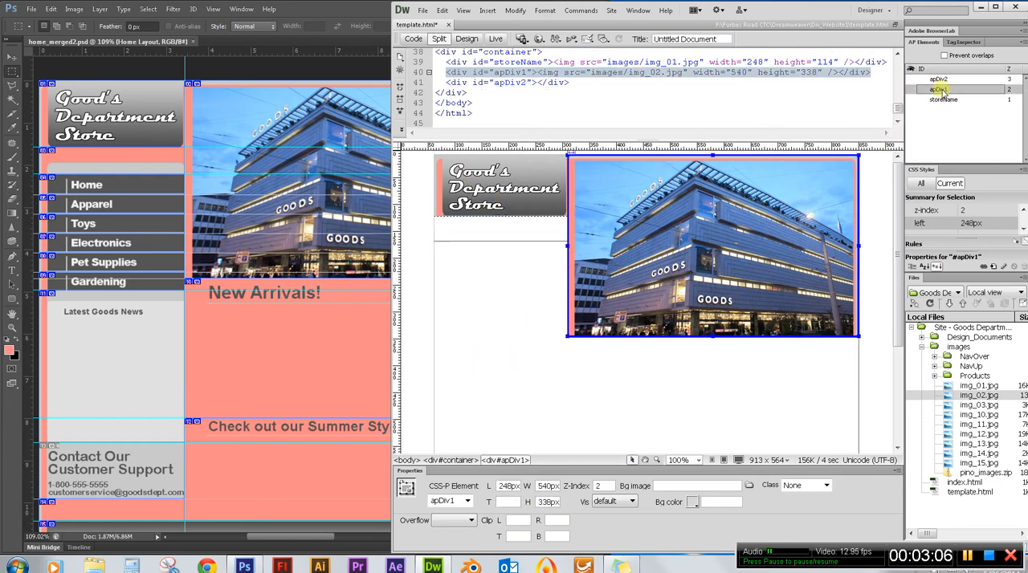
pyautogui.click(942, 91)
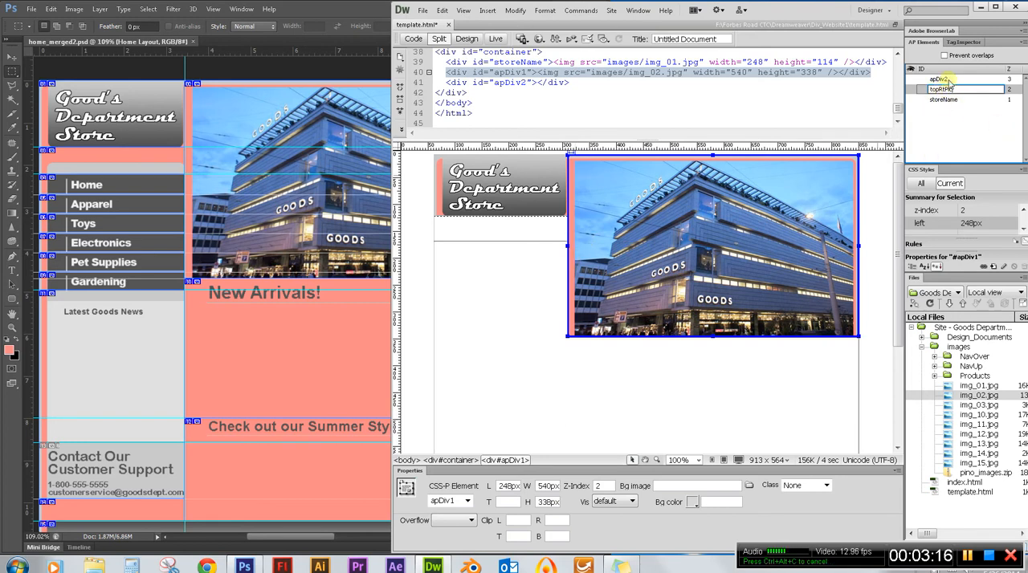
pyautogui.click(948, 80)
pyautogui.doubleClick(941, 79)
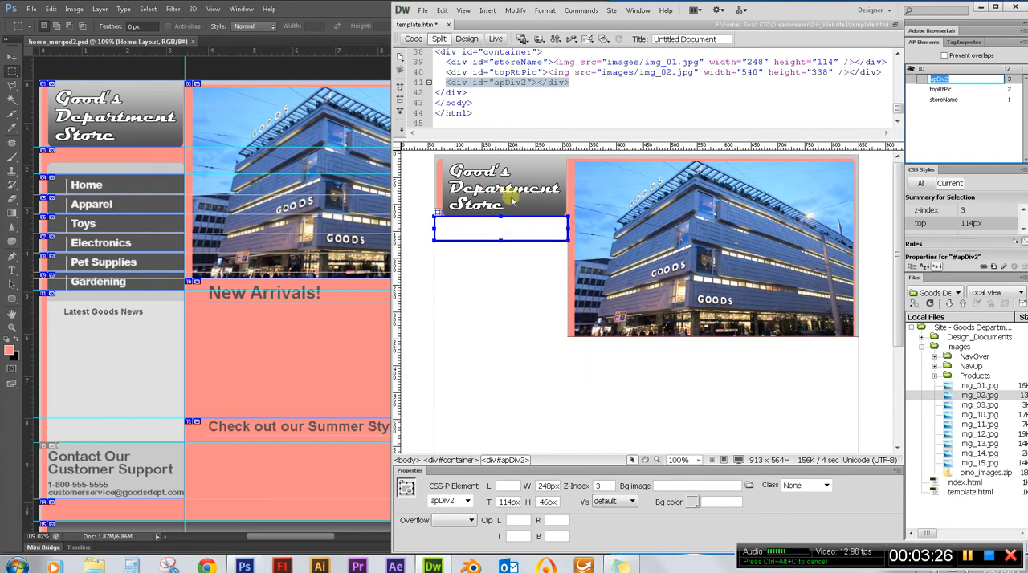
pyautogui.write('botName')
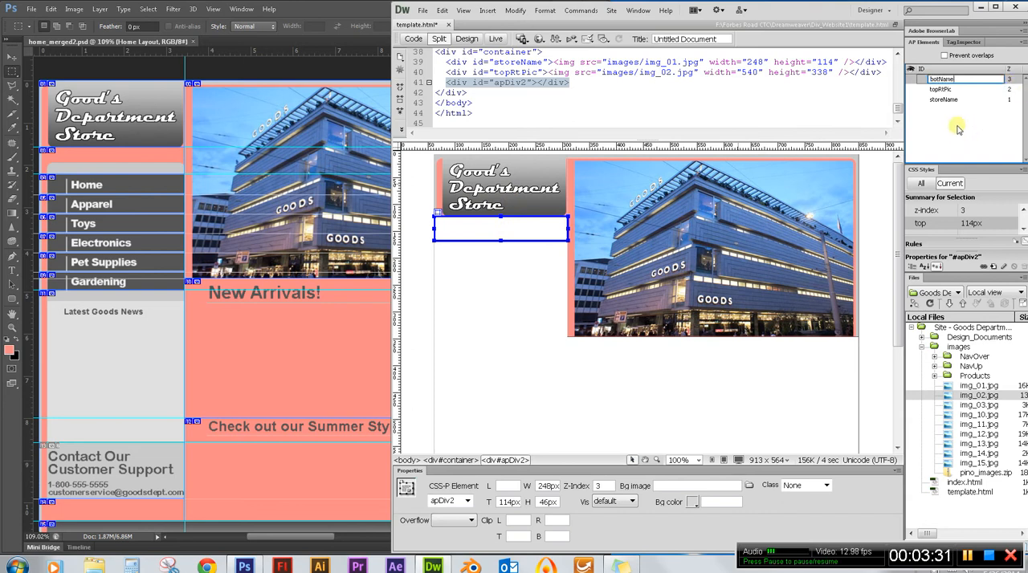
pyautogui.press('Return')
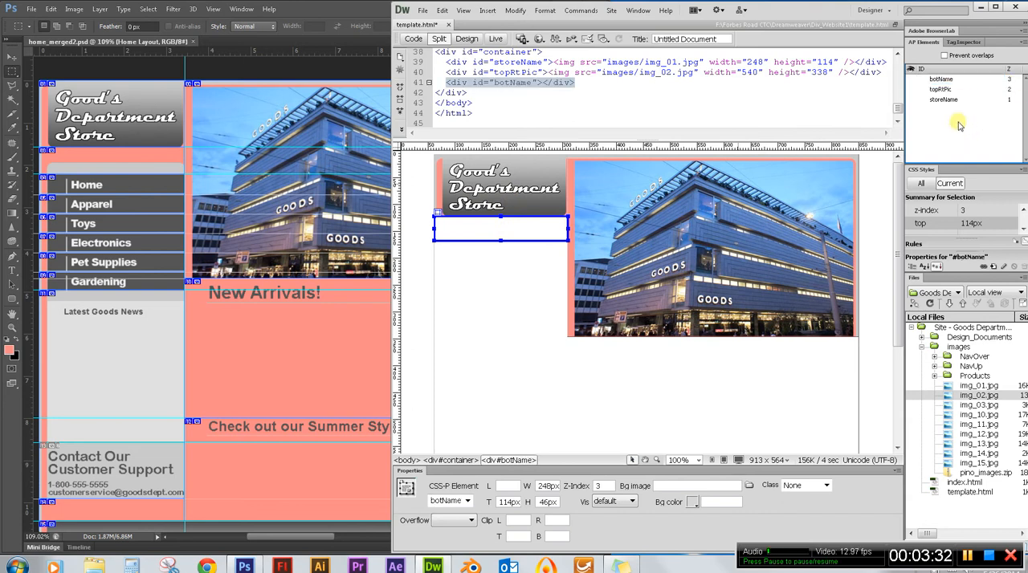
# Insert img_03.jpg into the botName div without alternate text, and save the template page.
pyautogui.rightClick(503, 226)
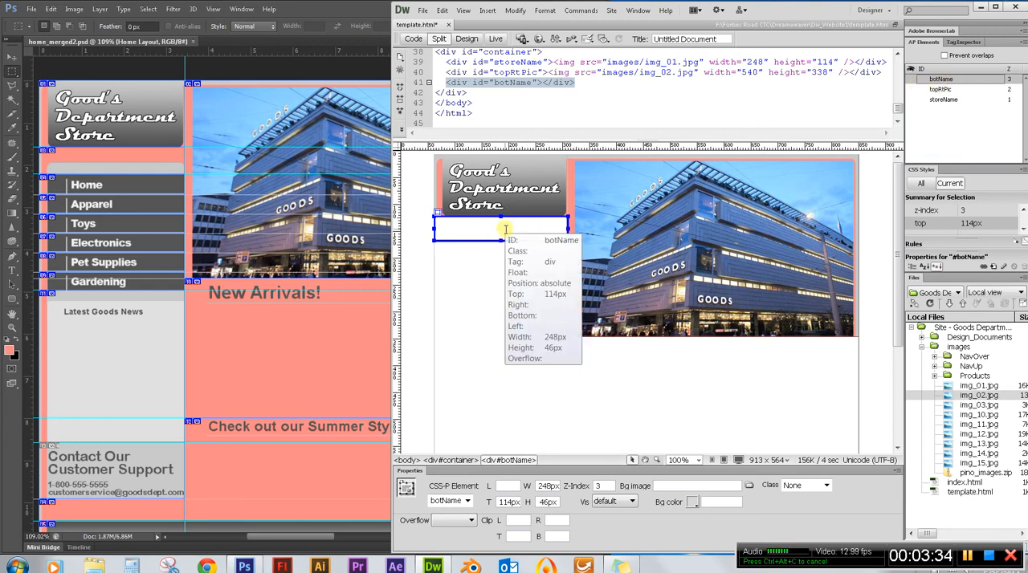
pyautogui.click(506, 230)
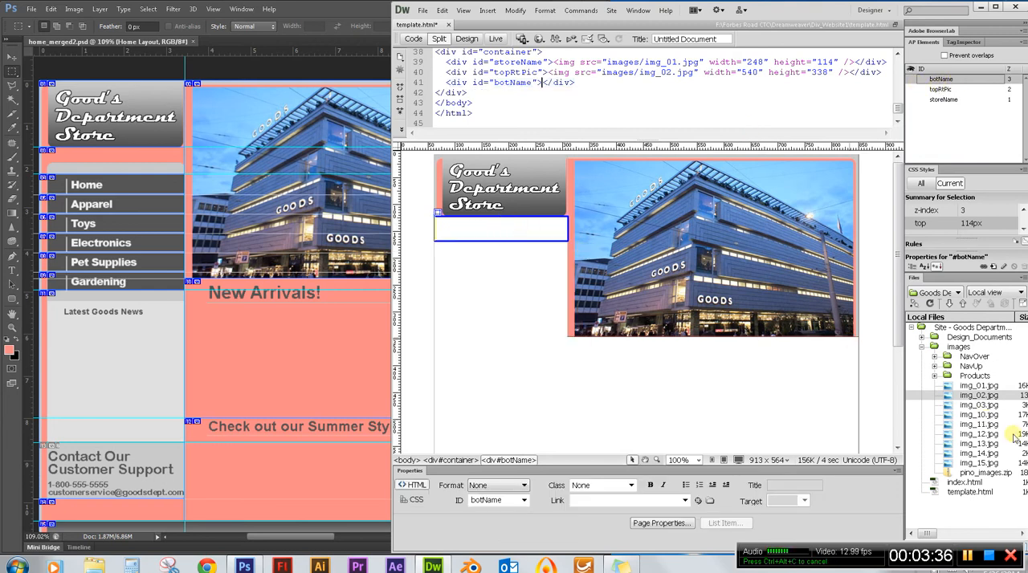
pyautogui.click(983, 406)
pyautogui.moveTo(983, 406); pyautogui.dragTo(472, 230)
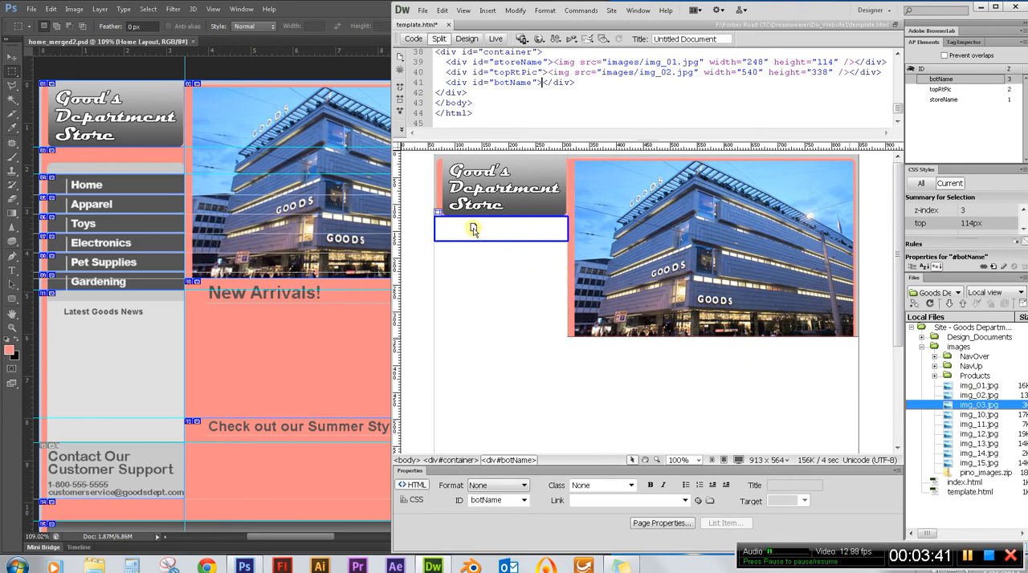
pyautogui.moveTo(472, 230); pyautogui.dragTo(472, 229)
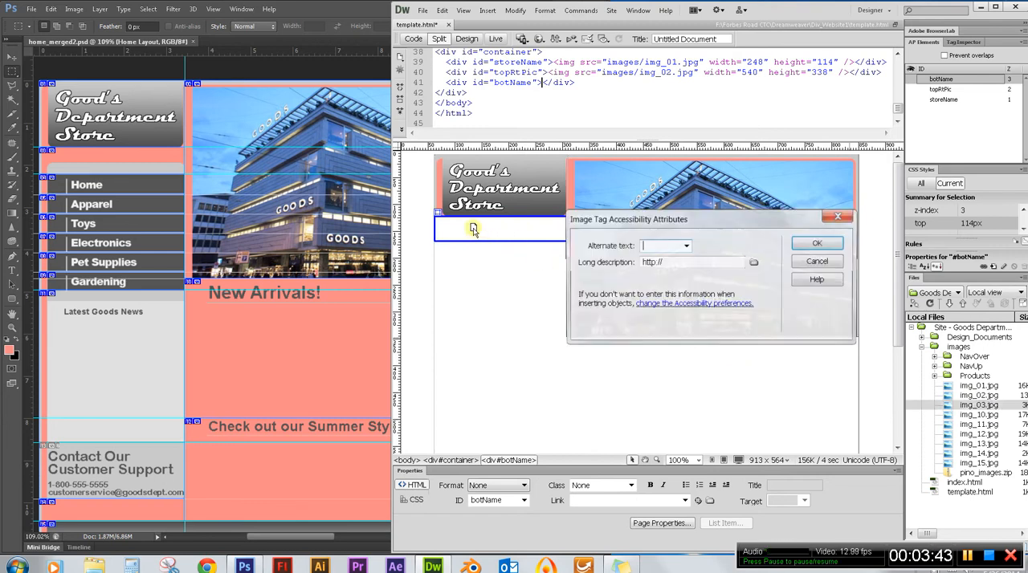
pyautogui.click(816, 245)
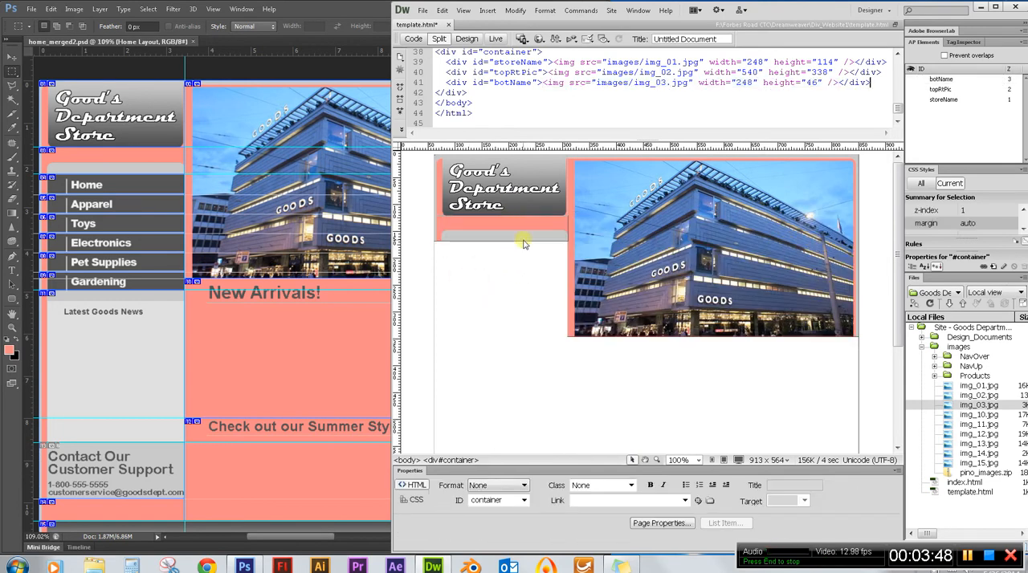
pyautogui.click(422, 9)
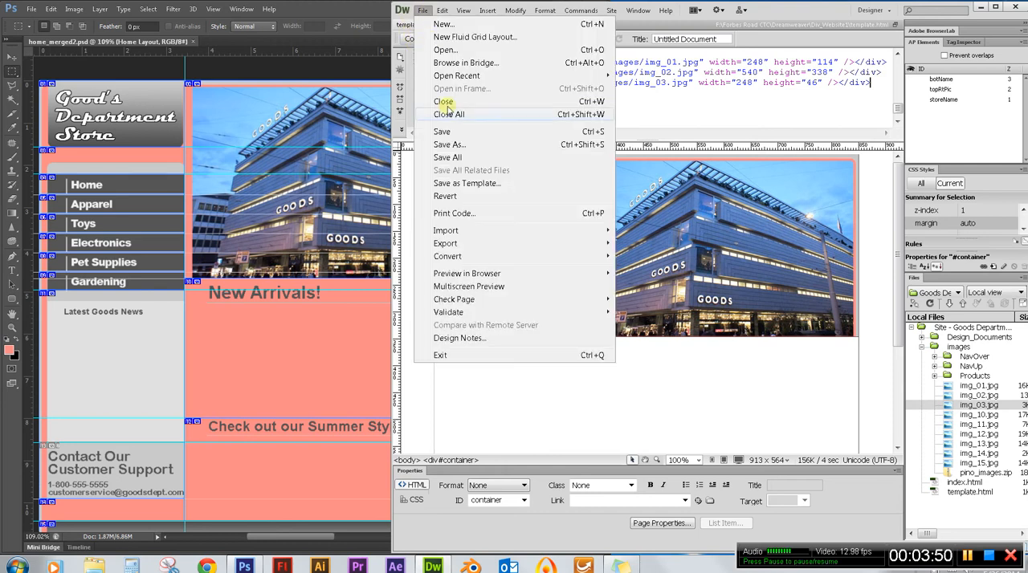
pyautogui.click(452, 133)
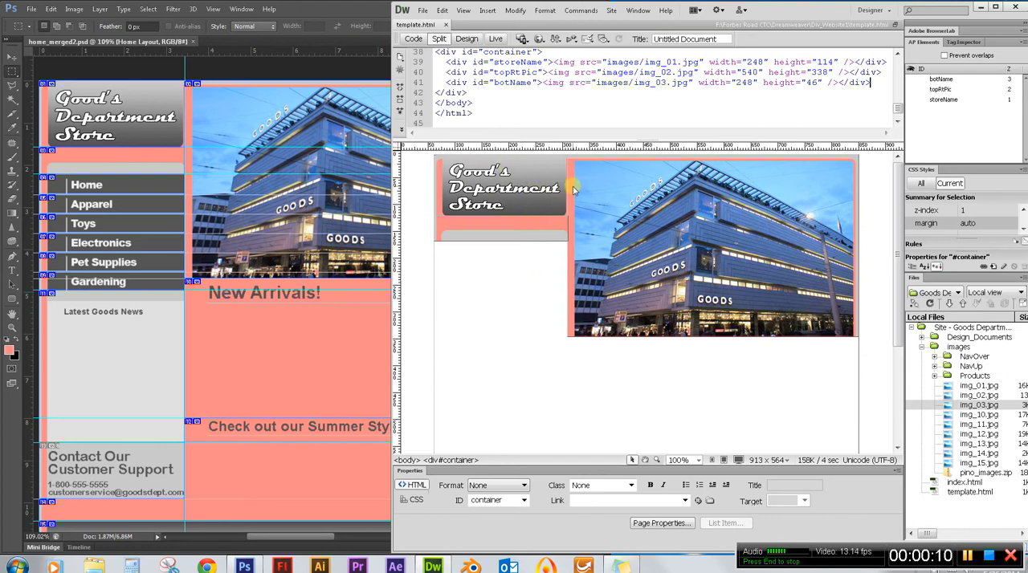
# Preview the template page in Firefox, then move and widen the browser window to check how the layout is positioned.
pyautogui.click(540, 39)
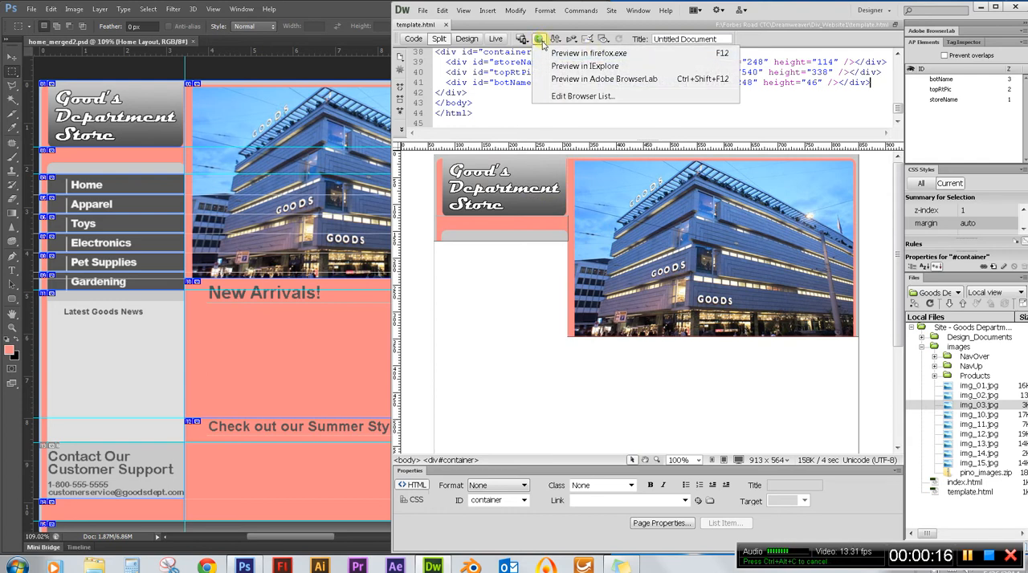
pyautogui.click(589, 55)
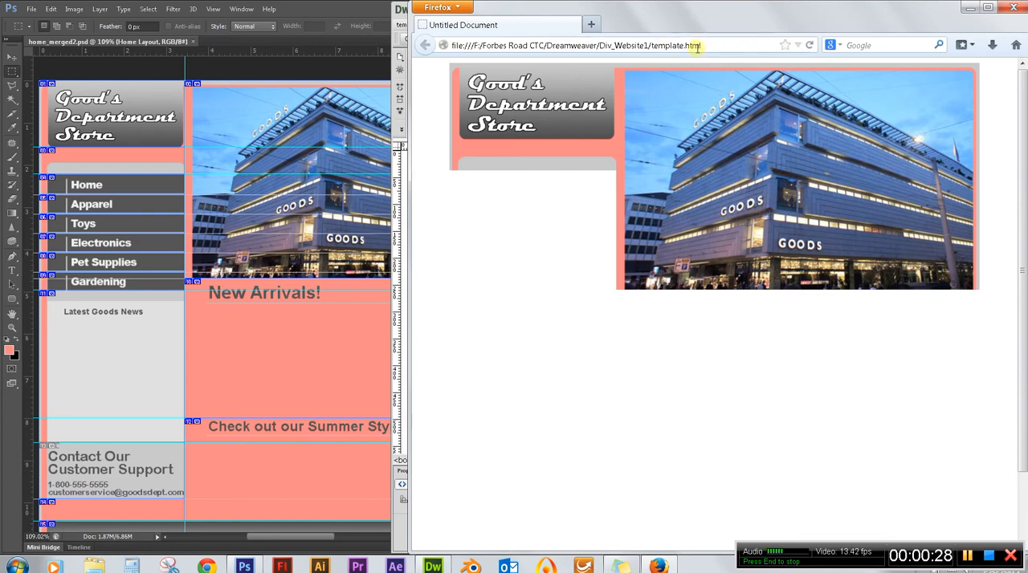
pyautogui.moveTo(705, 26); pyautogui.dragTo(464, 25)
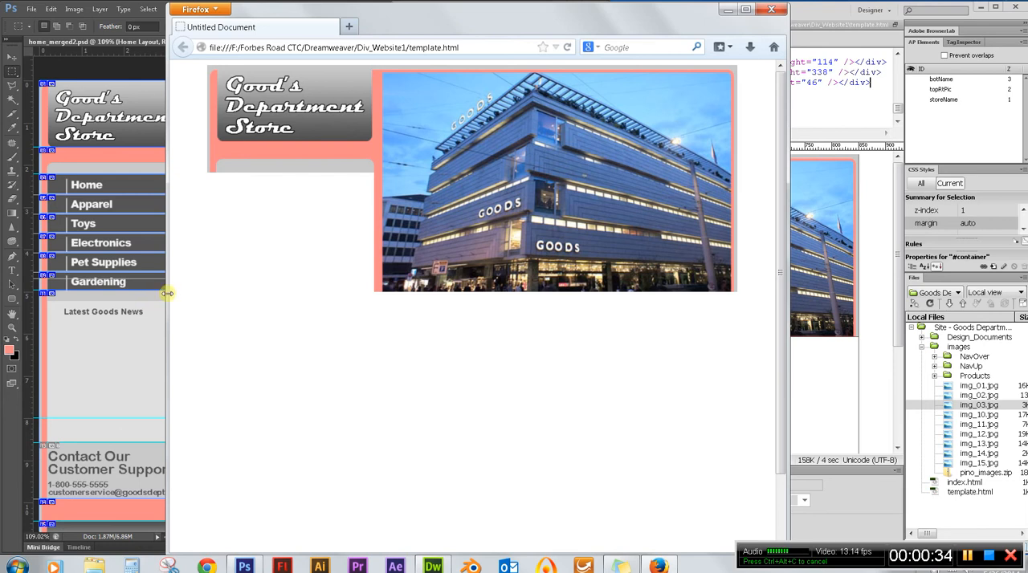
pyautogui.moveTo(167, 294); pyautogui.dragTo(128, 310)
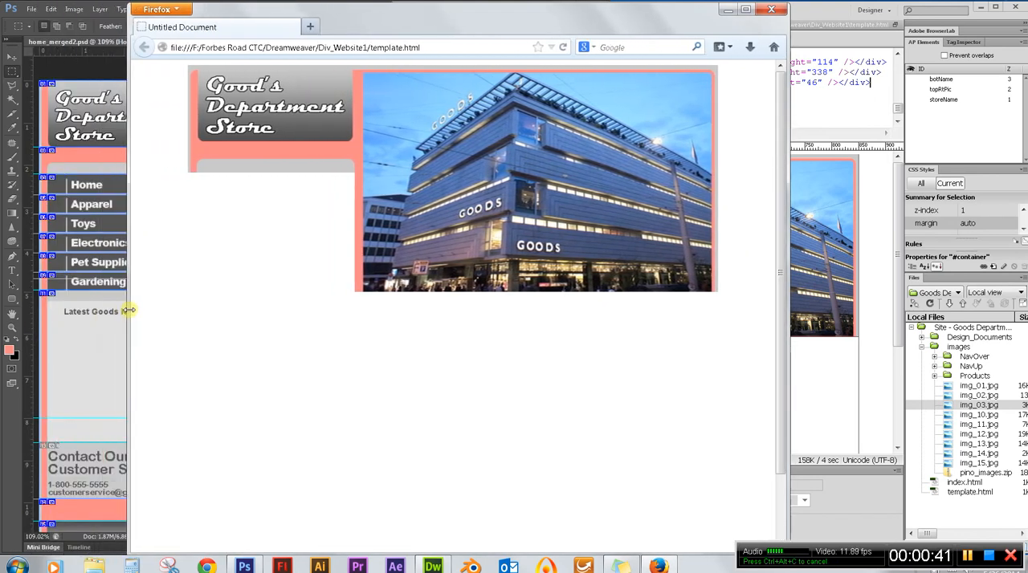
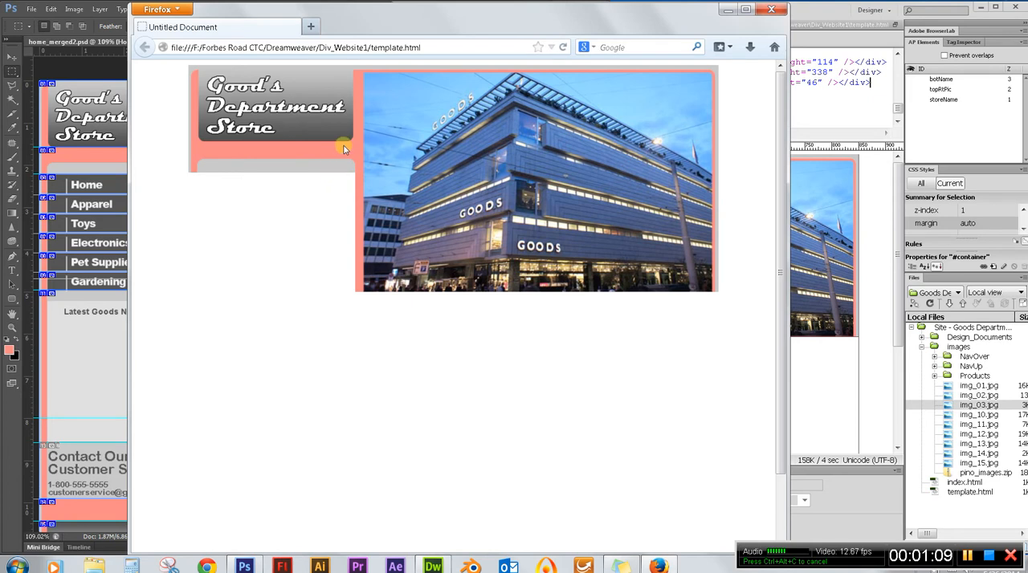
# Narrow the Firefox preview window and close it, and expand the NavUp images folder in the site files.
pyautogui.moveTo(129, 142); pyautogui.dragTo(199, 141)
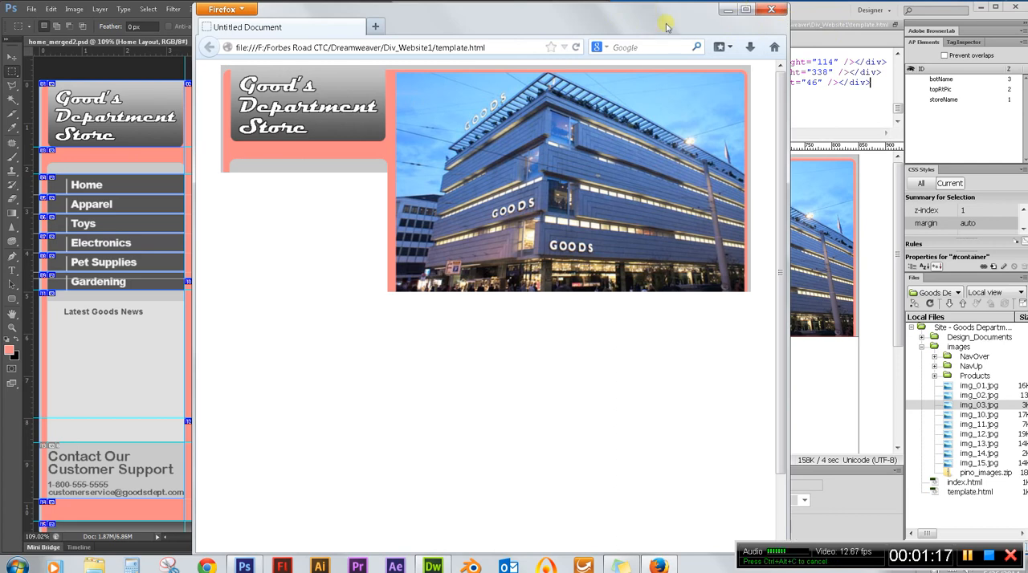
pyautogui.click(773, 11)
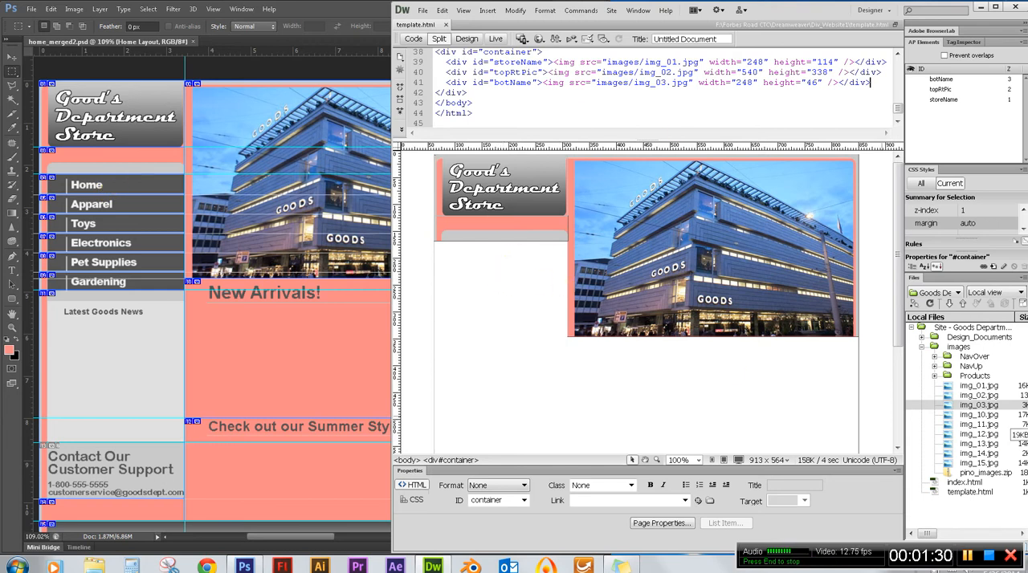
pyautogui.click(963, 369)
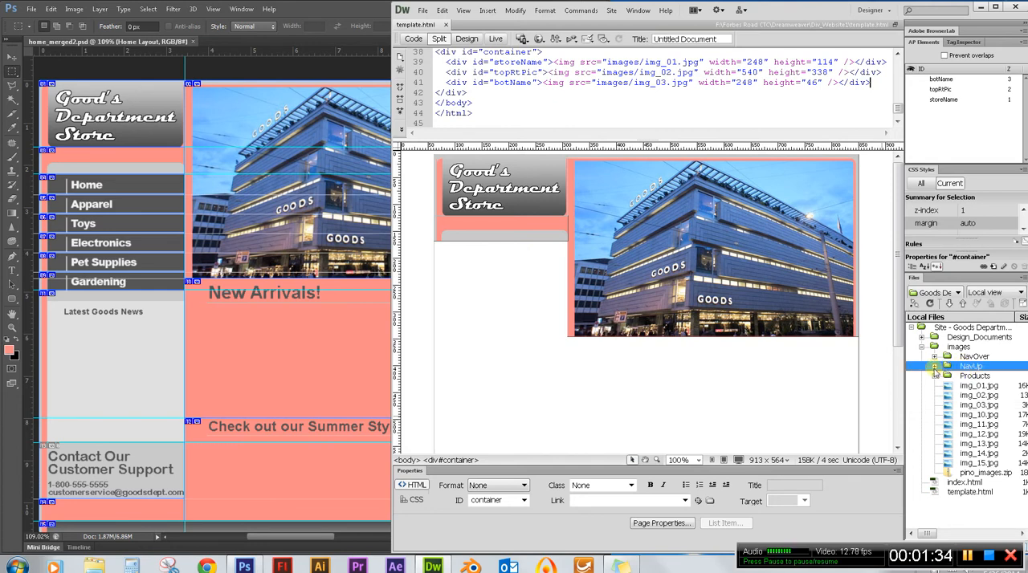
pyautogui.click(934, 368)
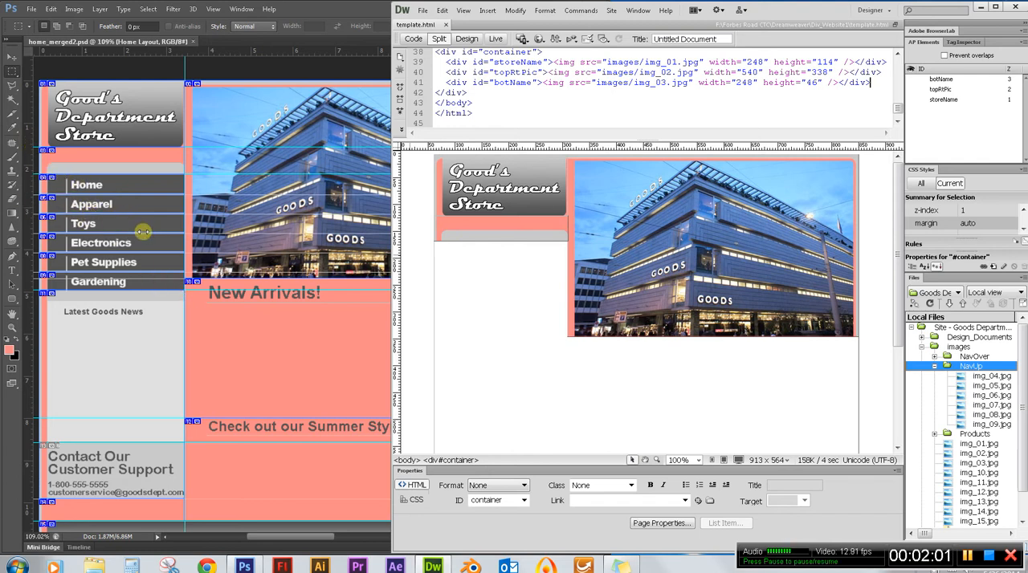
# Switch to Photoshop and measure the six navigation buttons with a marquee selection and the new-document dimensions.
pyautogui.click(310, 11)
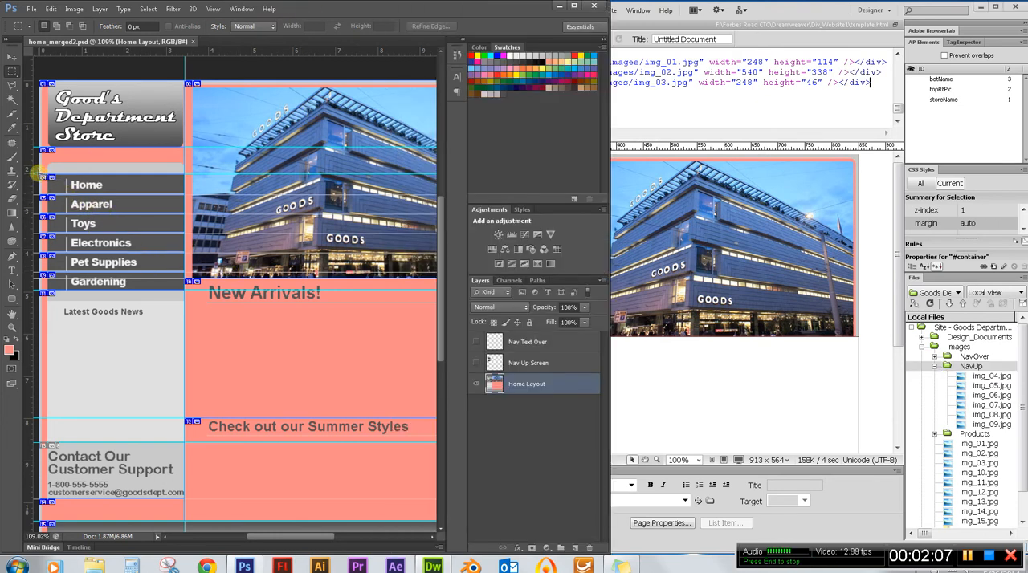
pyautogui.moveTo(40, 172); pyautogui.dragTo(184, 291)
pyautogui.moveTo(184, 291); pyautogui.dragTo(184, 290)
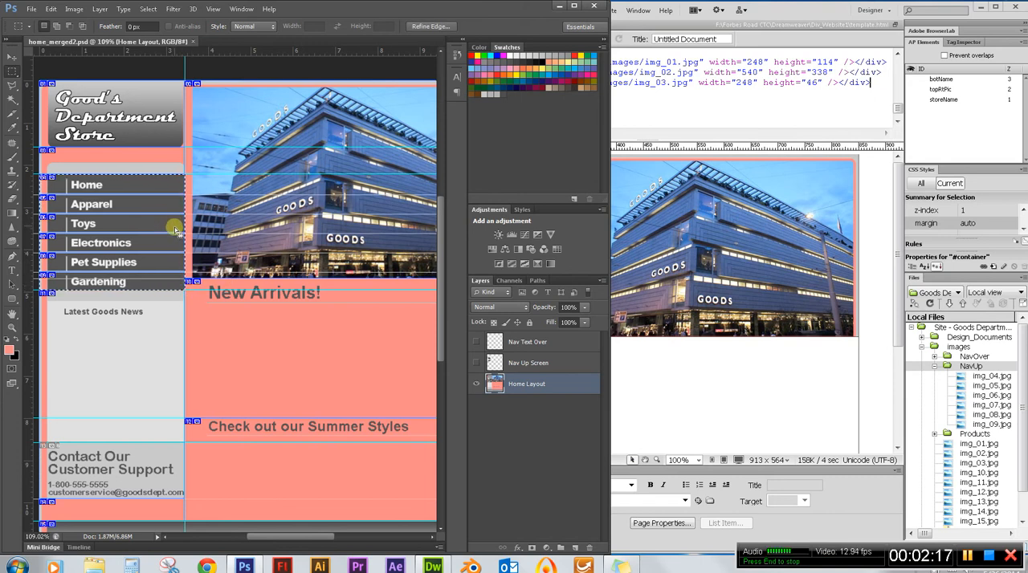
pyautogui.hotkey('ctrl', 'n')
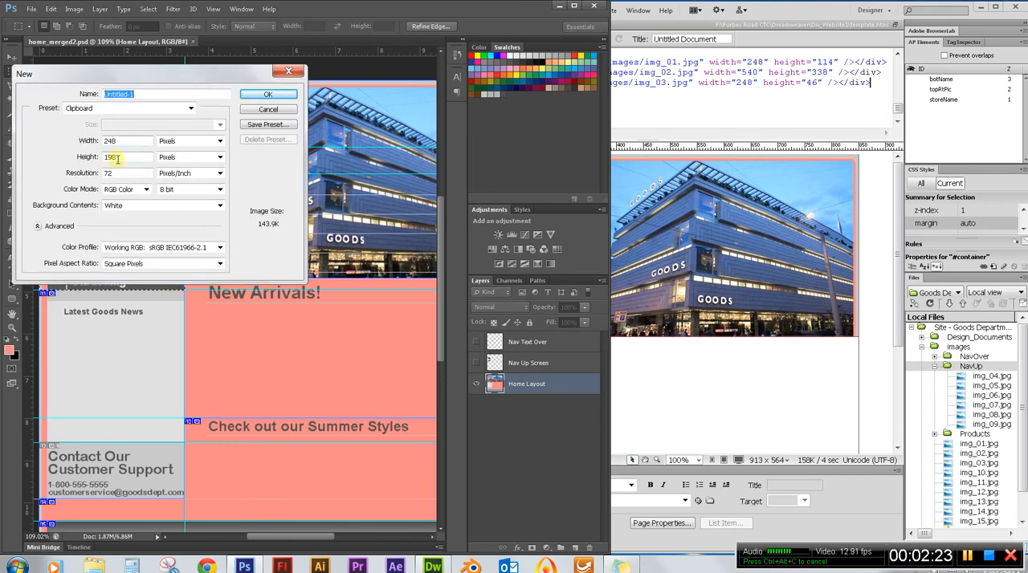
# Switch to Dreamweaver, insert a new AP Div inside the container and rename it navBar.
pyautogui.click(817, 11)
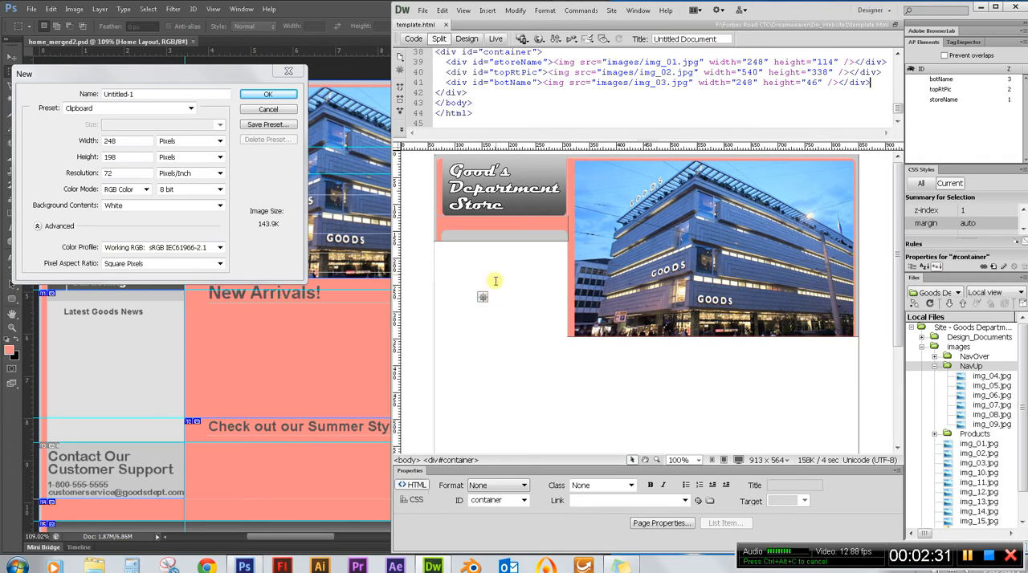
pyautogui.click(487, 11)
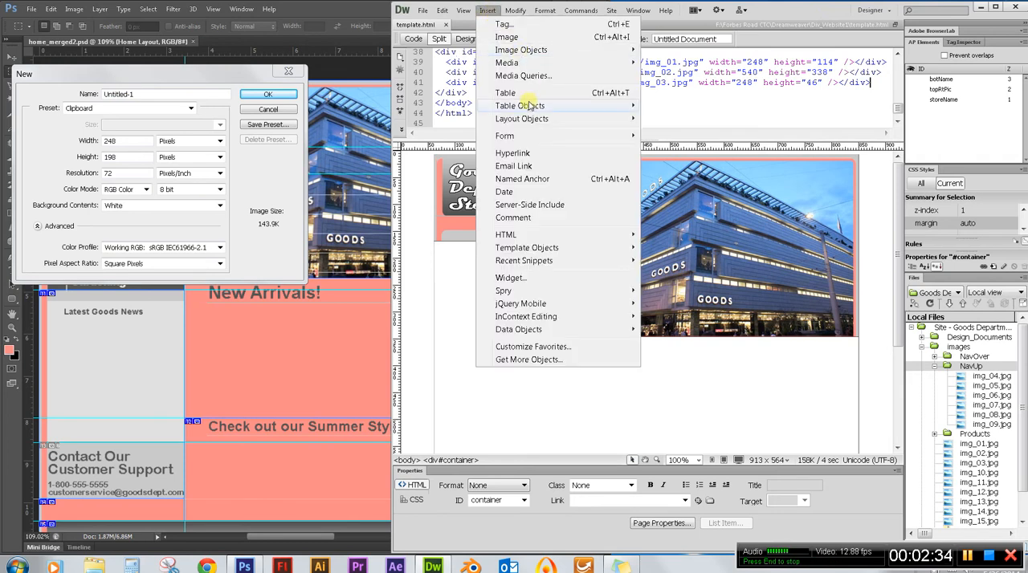
pyautogui.moveTo(530, 120)
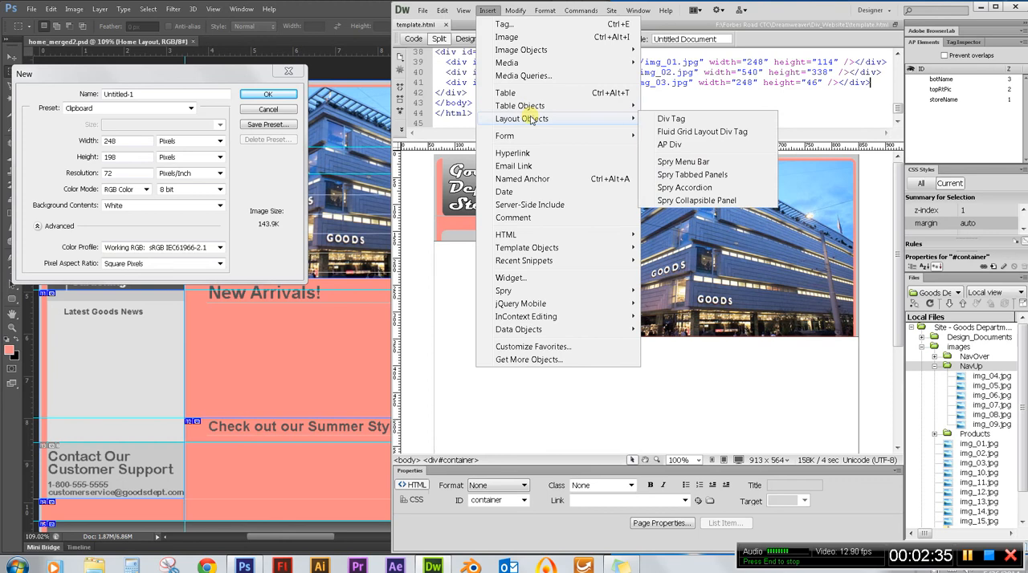
pyautogui.click(688, 145)
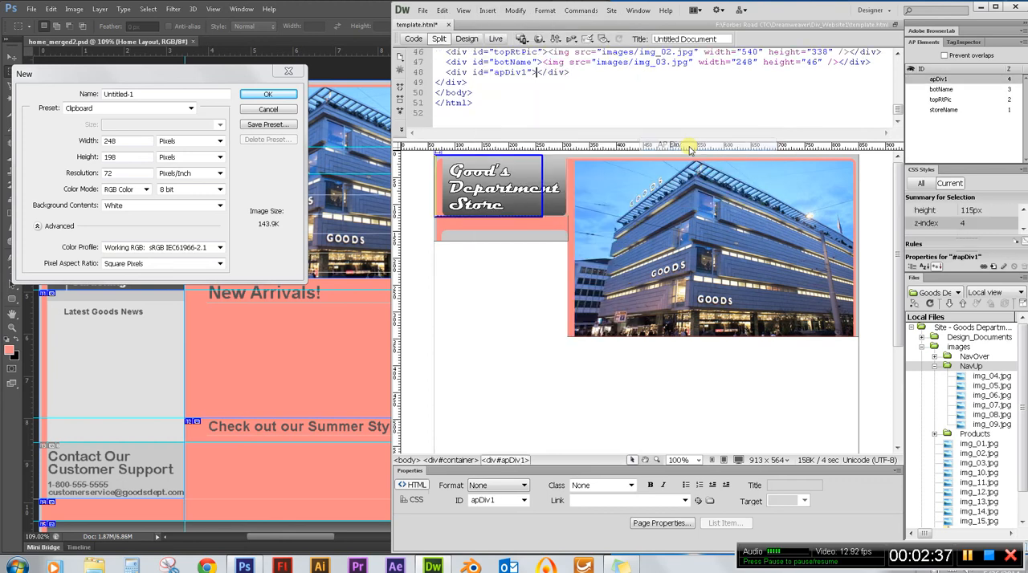
pyautogui.click(540, 197)
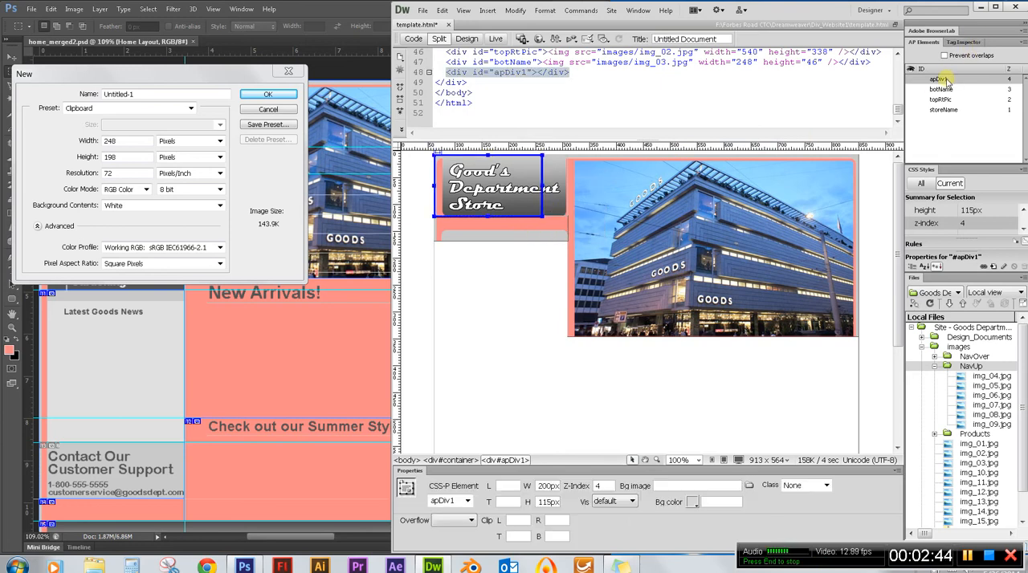
pyautogui.doubleClick(939, 80)
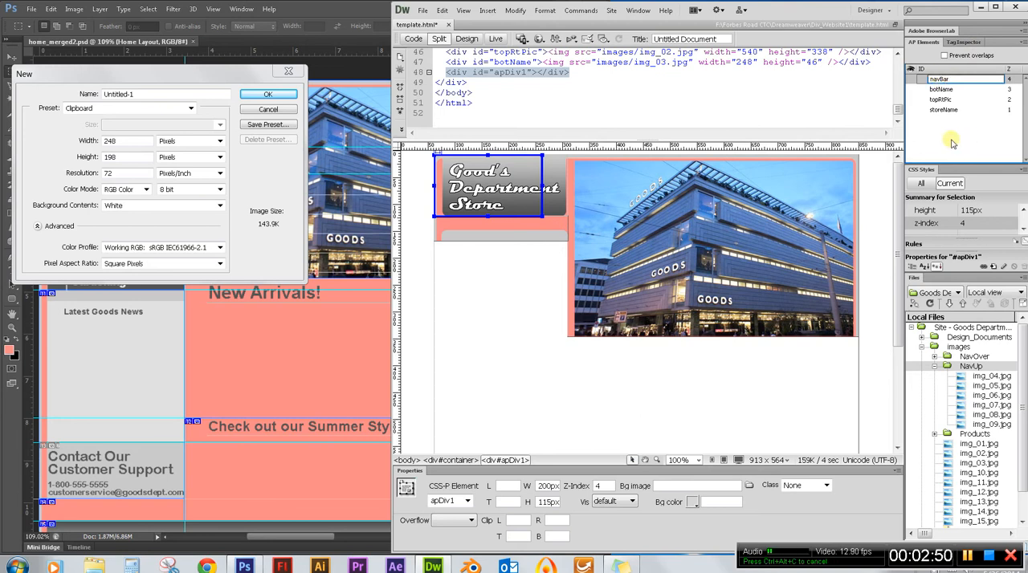
pyautogui.press('Return')
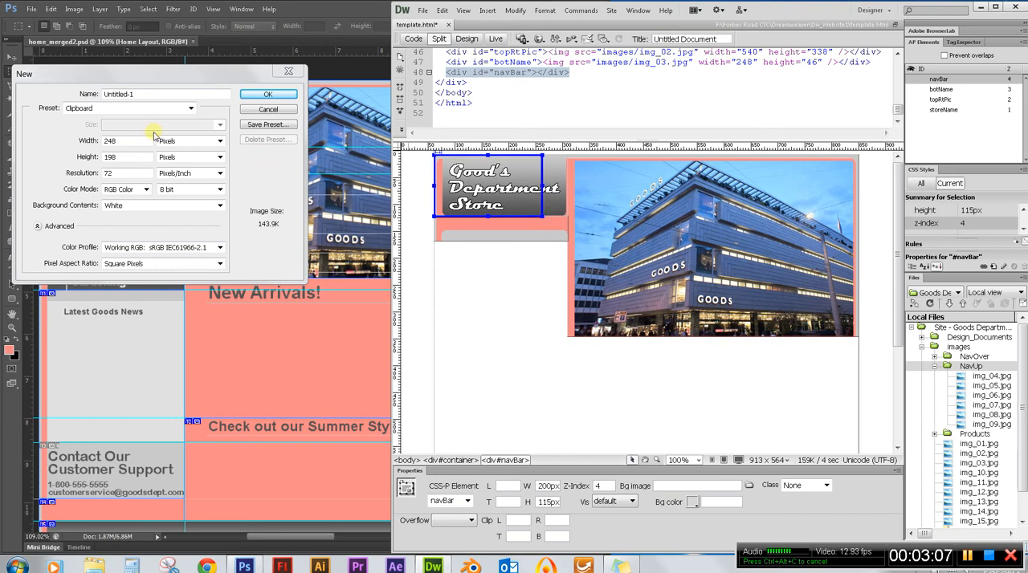
# Set the navBar element's width to 248 px and its height to 198 px.
pyautogui.moveTo(549, 486); pyautogui.dragTo(527, 496)
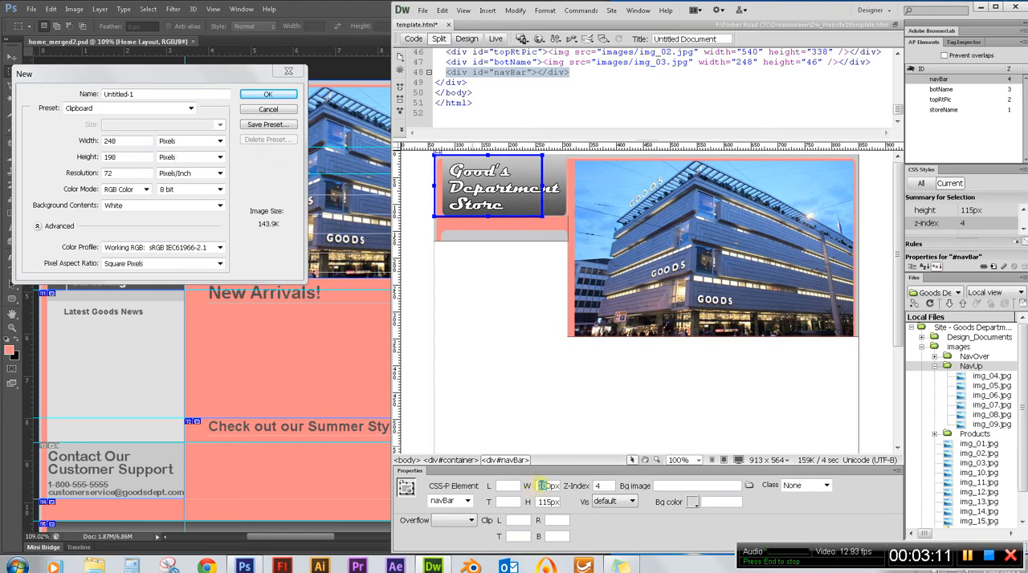
pyautogui.press('BackSpace')
pyautogui.press('Tab')
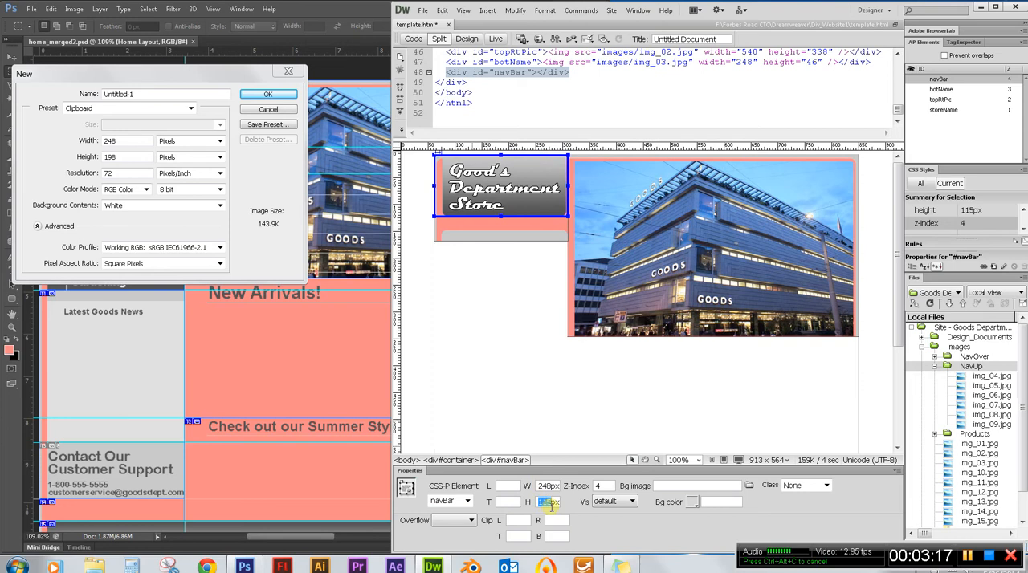
pyautogui.write('1')
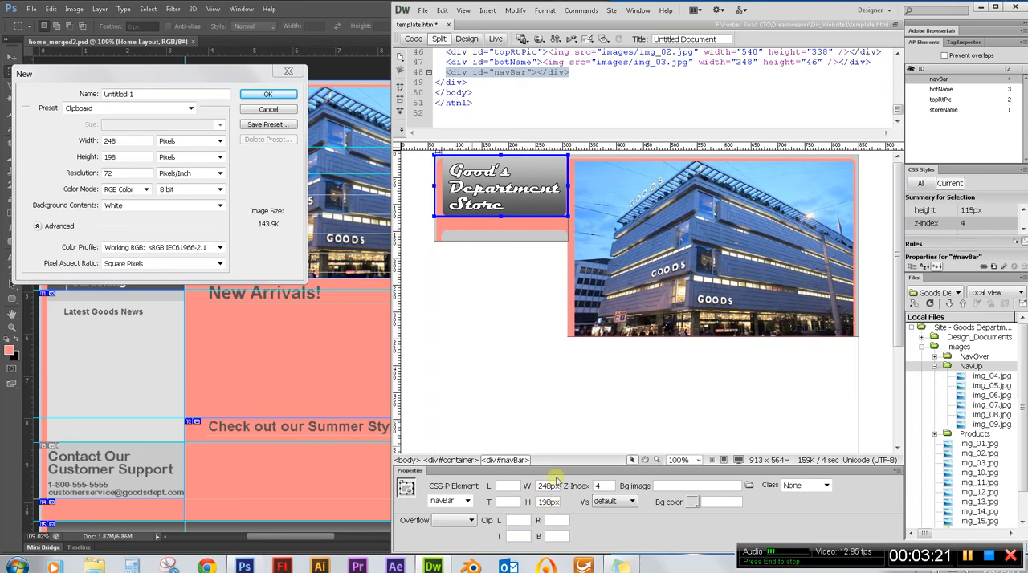
pyautogui.press('Return')
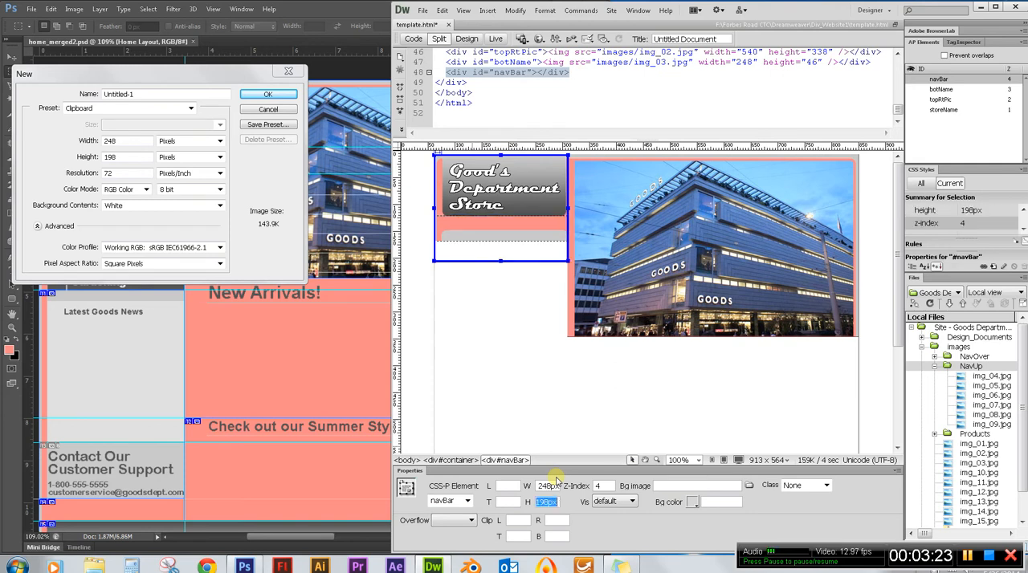
# Select the botName, navBar and storeName elements in turn to check their position and size properties.
pyautogui.click(518, 240)
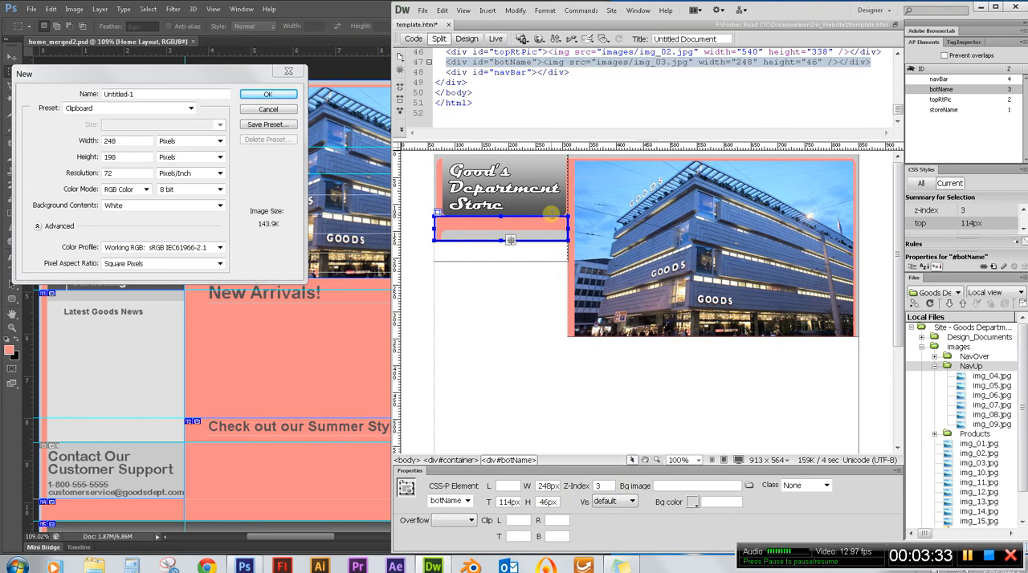
pyautogui.click(566, 195)
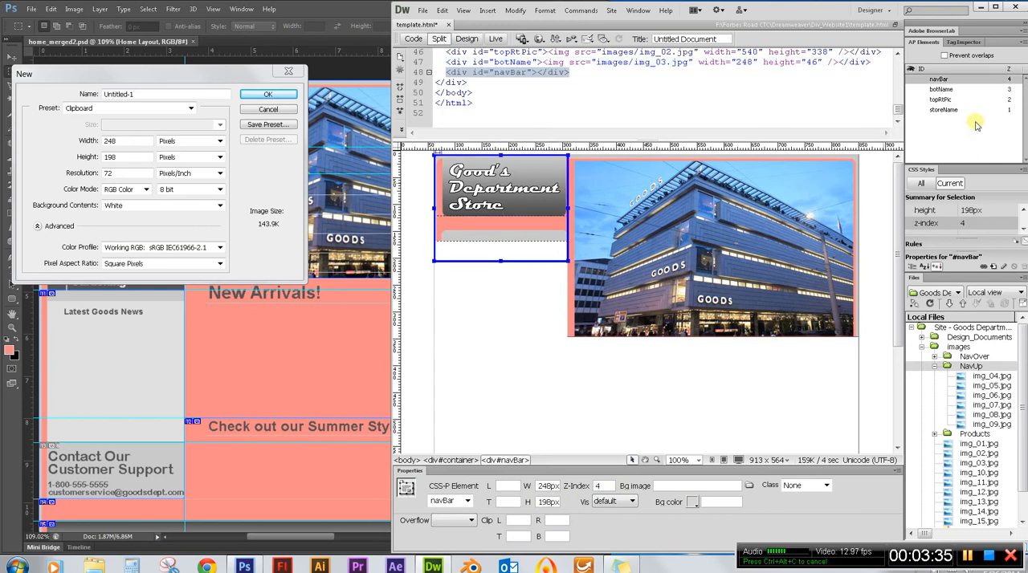
pyautogui.click(943, 110)
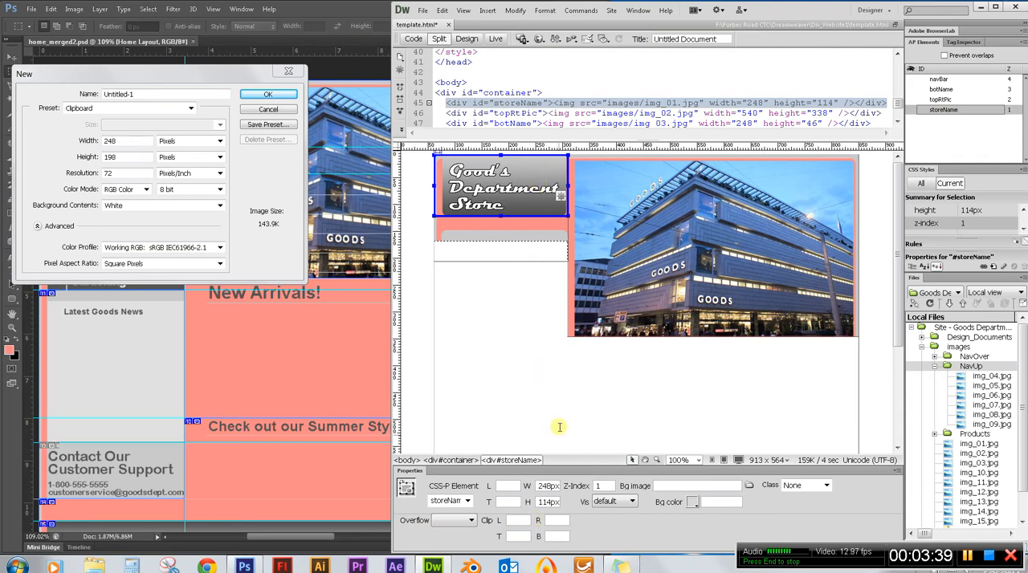
# Discard Photoshop's pending new document and measure the height from the page's top edge to the Home button with a fresh marquee selection.
pyautogui.moveTo(148, 75); pyautogui.dragTo(200, 141)
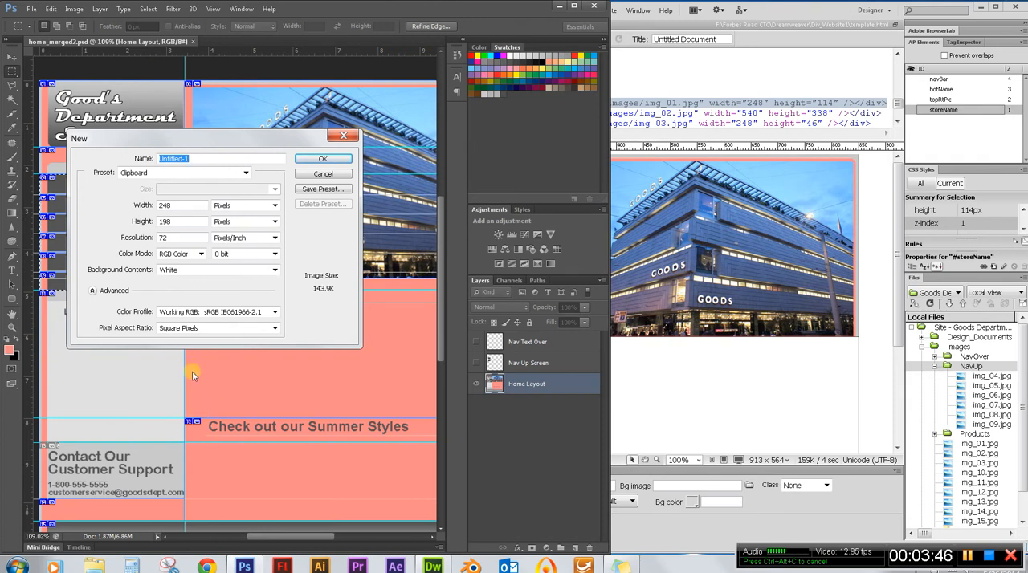
pyautogui.click(323, 173)
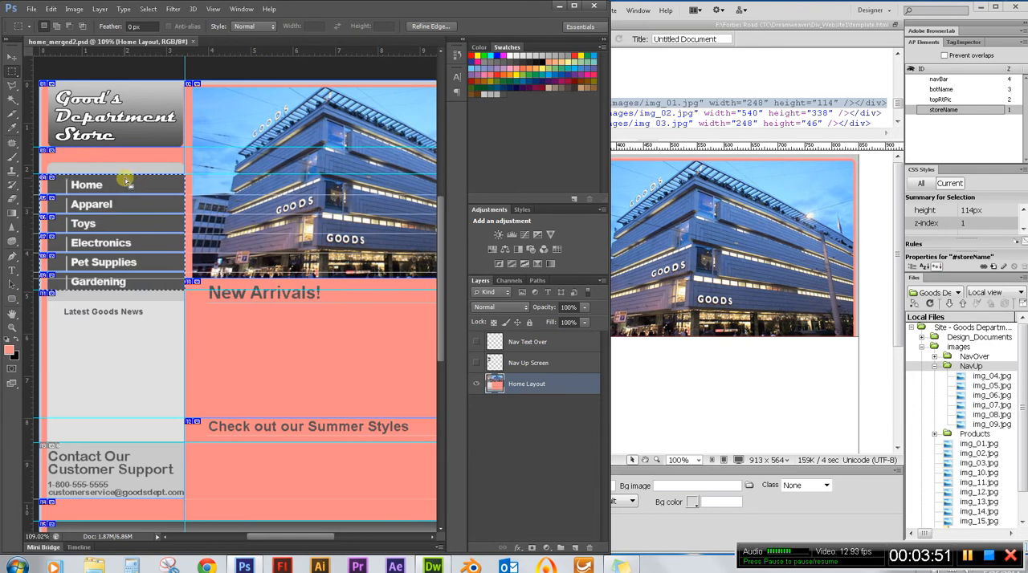
pyautogui.click(126, 181)
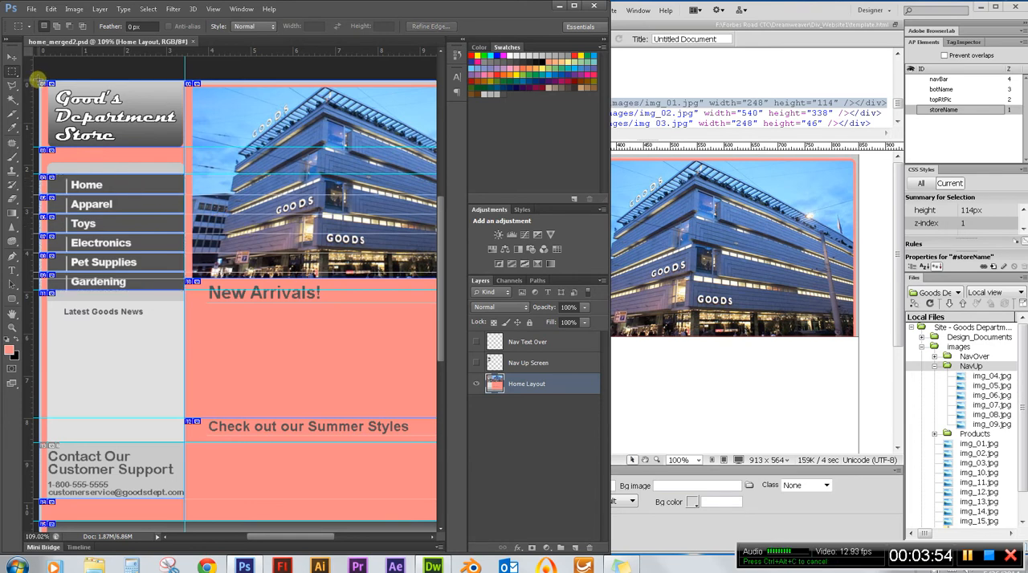
pyautogui.moveTo(38, 78); pyautogui.dragTo(85, 178)
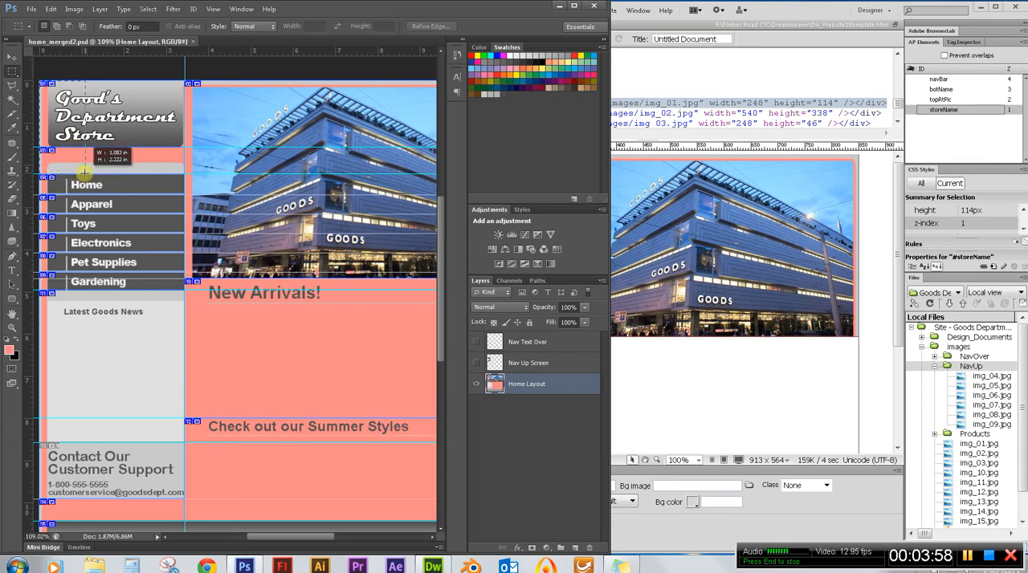
pyautogui.moveTo(72, 128); pyautogui.dragTo(79, 162)
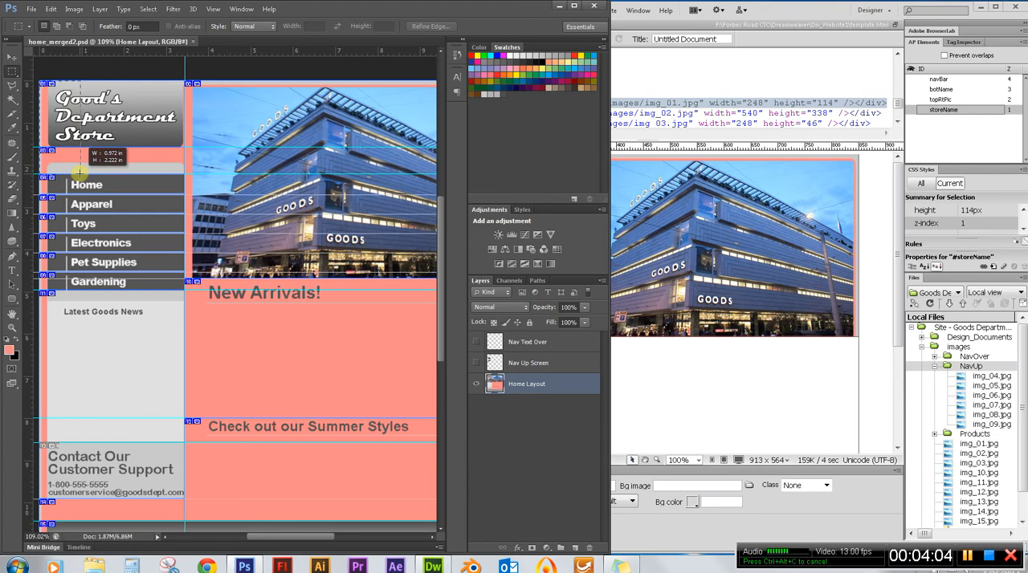
pyautogui.moveTo(81, 172); pyautogui.dragTo(80, 174)
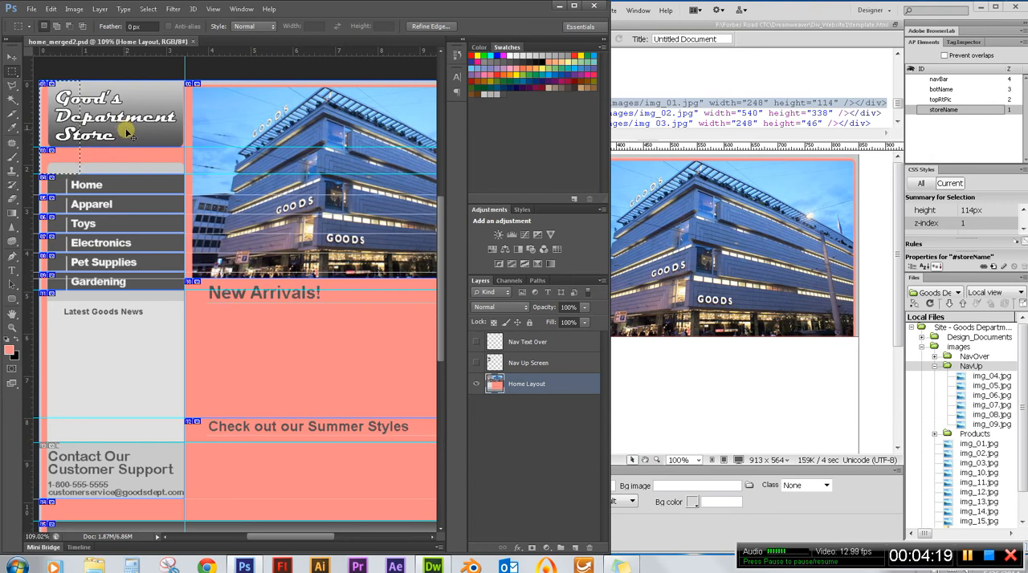
pyautogui.hotkey('ctrl', 'n')
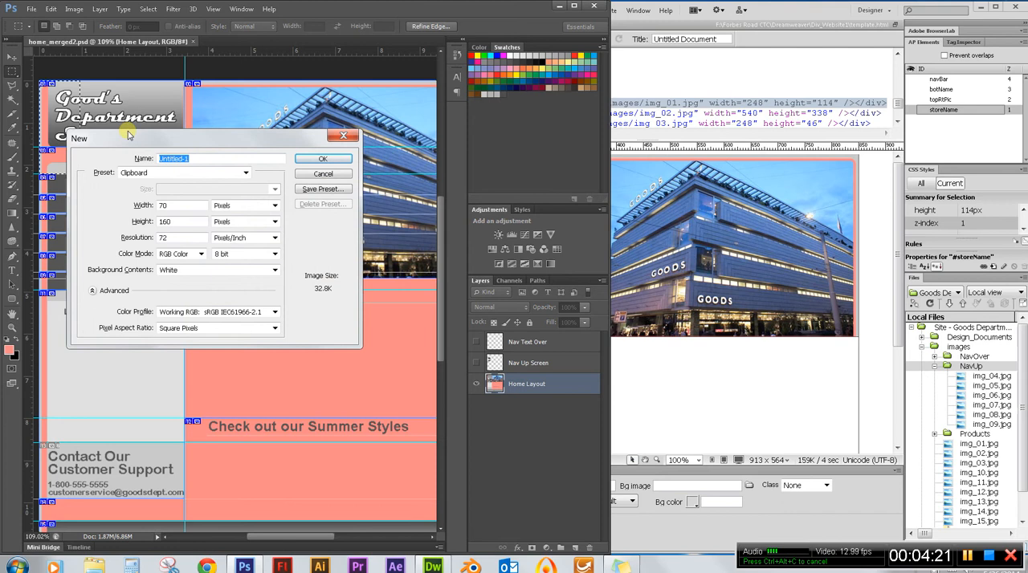
pyautogui.click(166, 223)
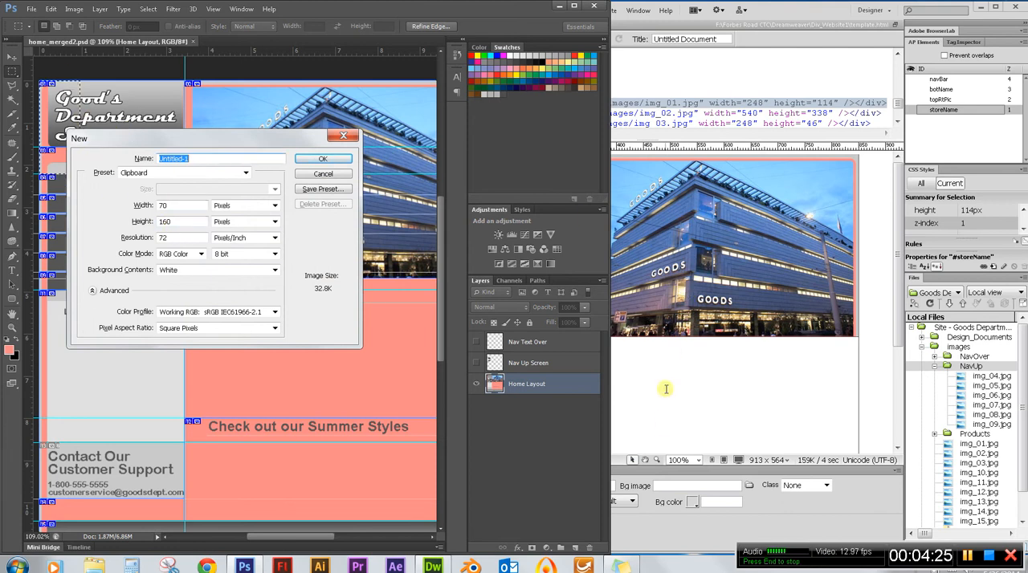
# Switch to Dreamweaver and set the navBar element's top position to 160 px.
pyautogui.click(791, 522)
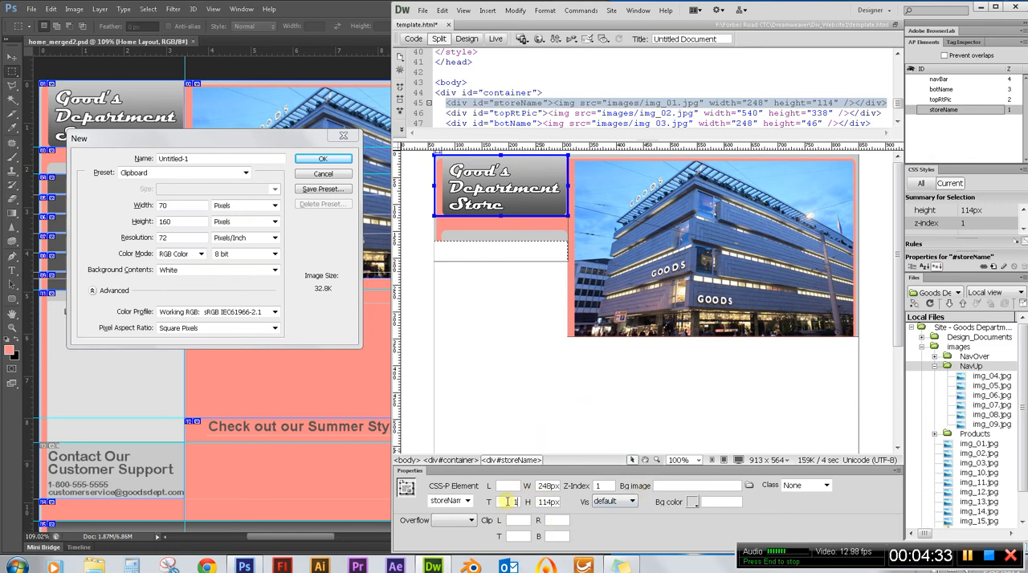
pyautogui.click(509, 260)
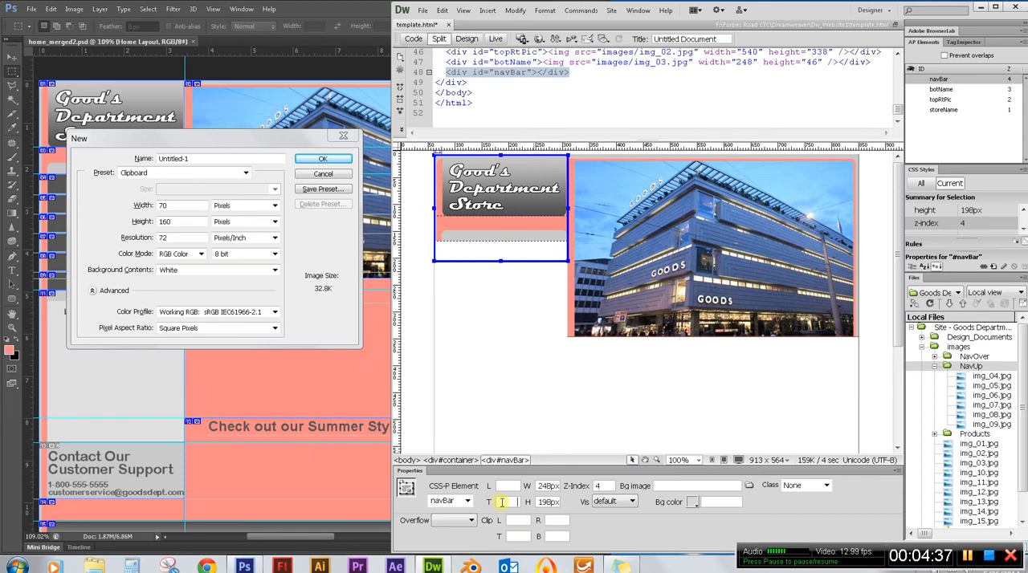
pyautogui.write('160px')
pyautogui.press('Return')
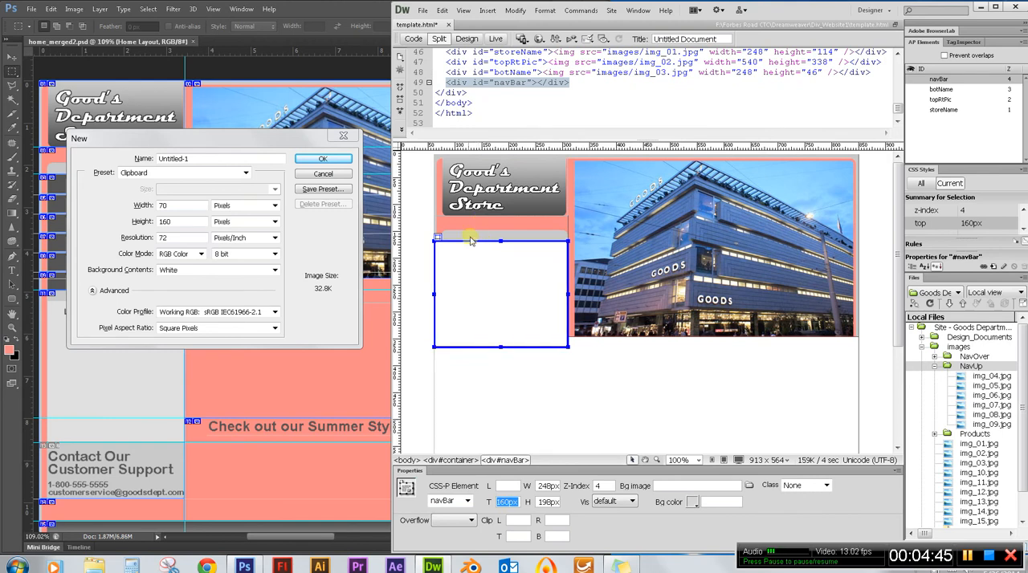
# Switch to Photoshop, cancel the pending new document and clear the marquee selection.
pyautogui.click(313, 179)
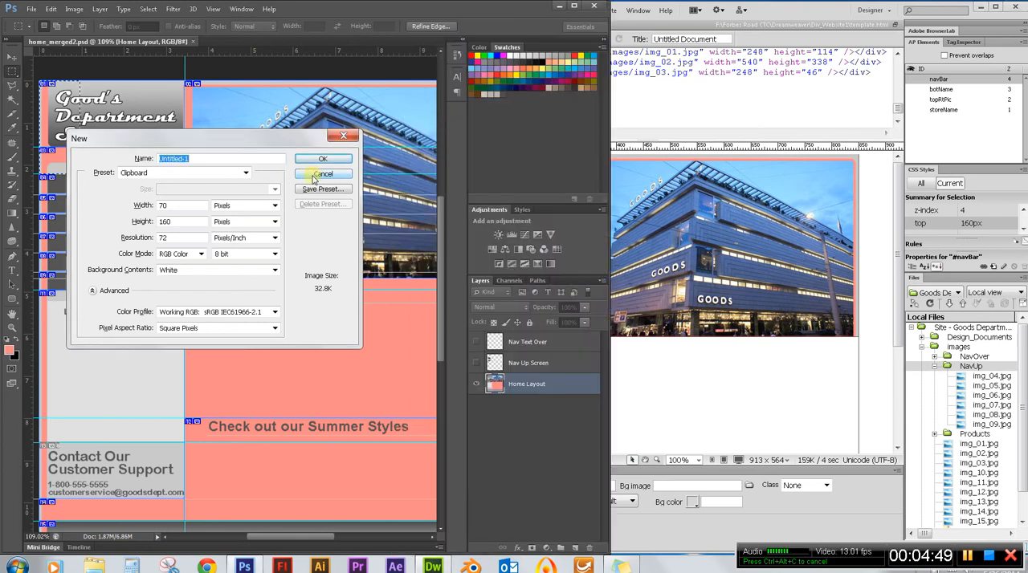
pyautogui.click(315, 179)
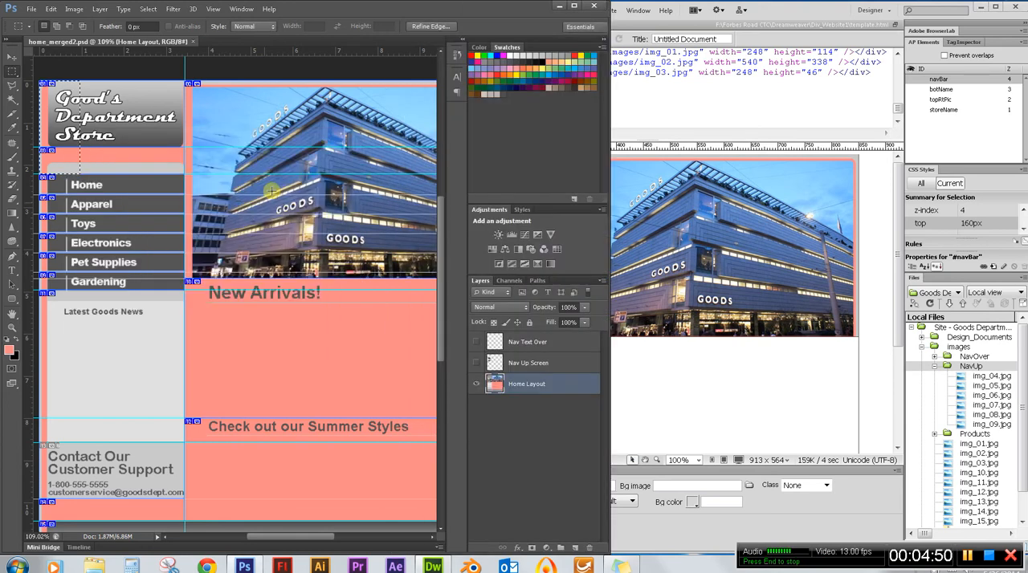
pyautogui.click(137, 168)
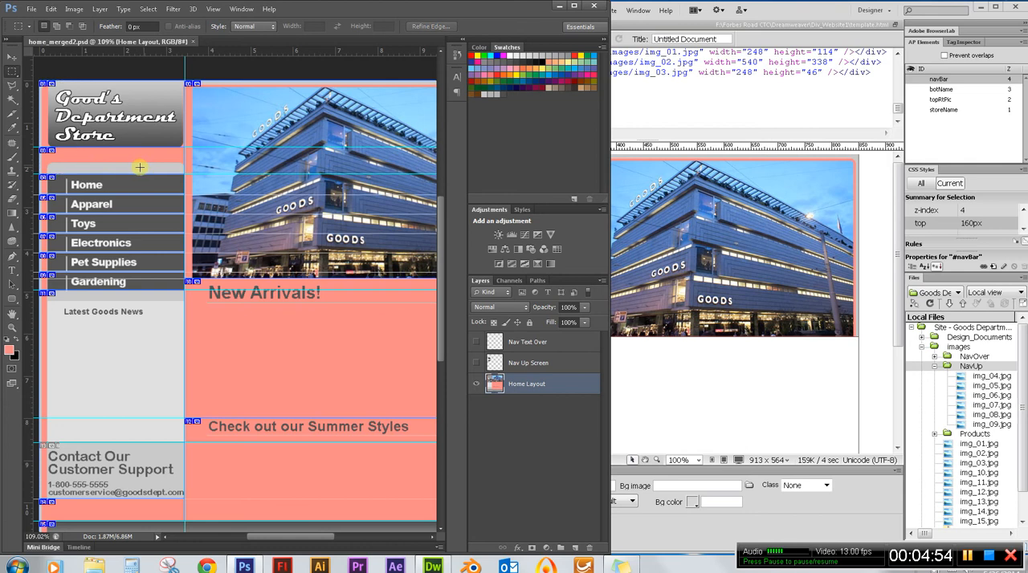
# Switch to Dreamweaver and place the NavUp image img_04.jpg inside the navBar element without alternate text.
pyautogui.click(793, 11)
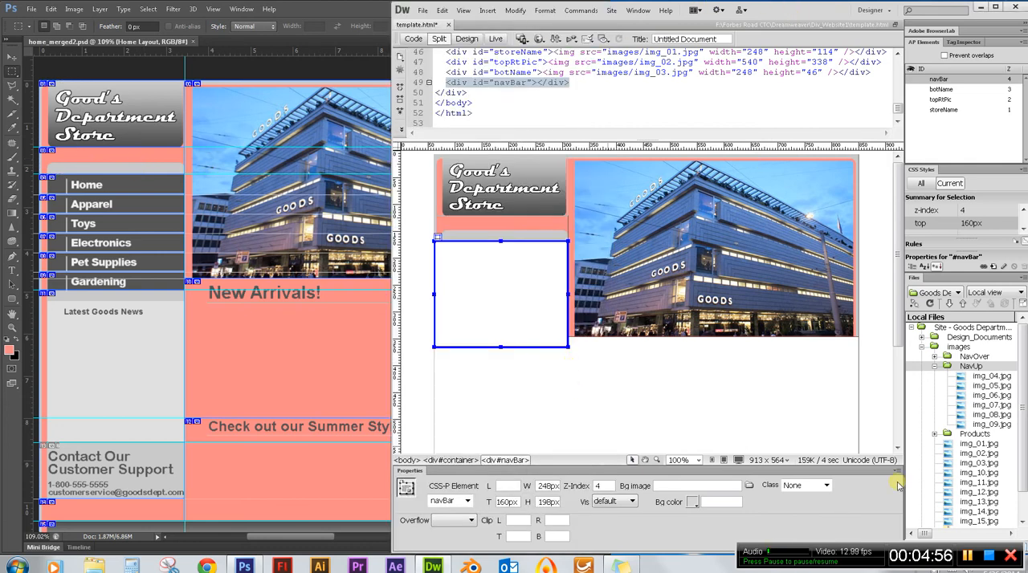
pyautogui.moveTo(975, 376); pyautogui.dragTo(466, 268)
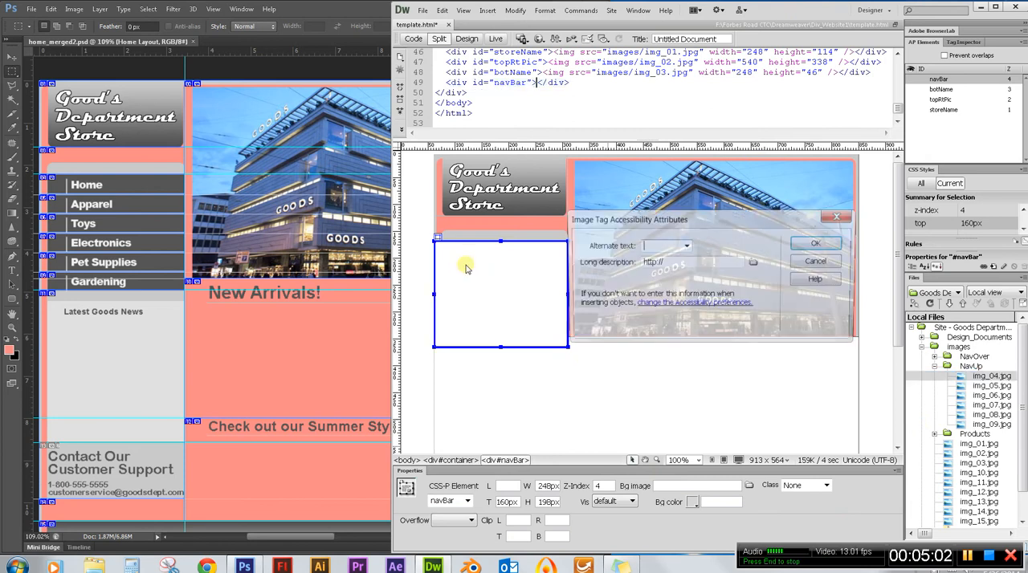
pyautogui.click(823, 246)
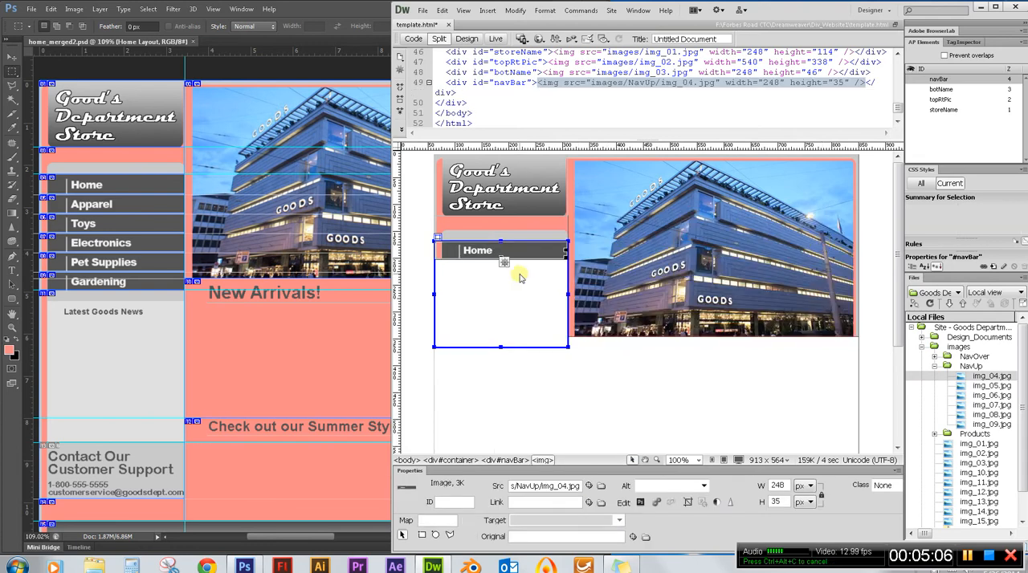
# Add the NavUp image img_05.jpg directly after img_04.jpg inside navBar, leaving the alternate text empty.
pyautogui.click(993, 386)
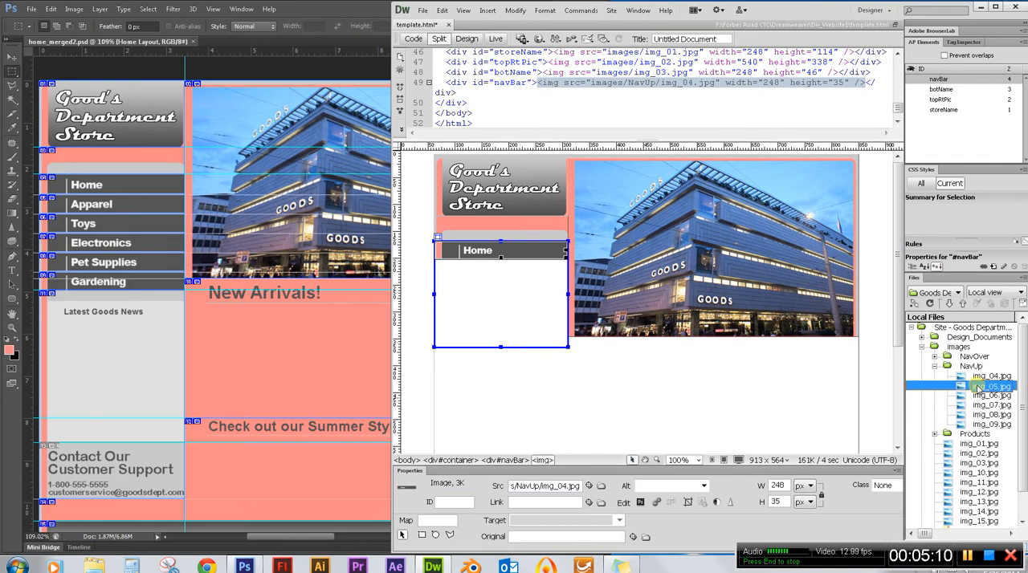
pyautogui.moveTo(978, 387); pyautogui.dragTo(563, 269)
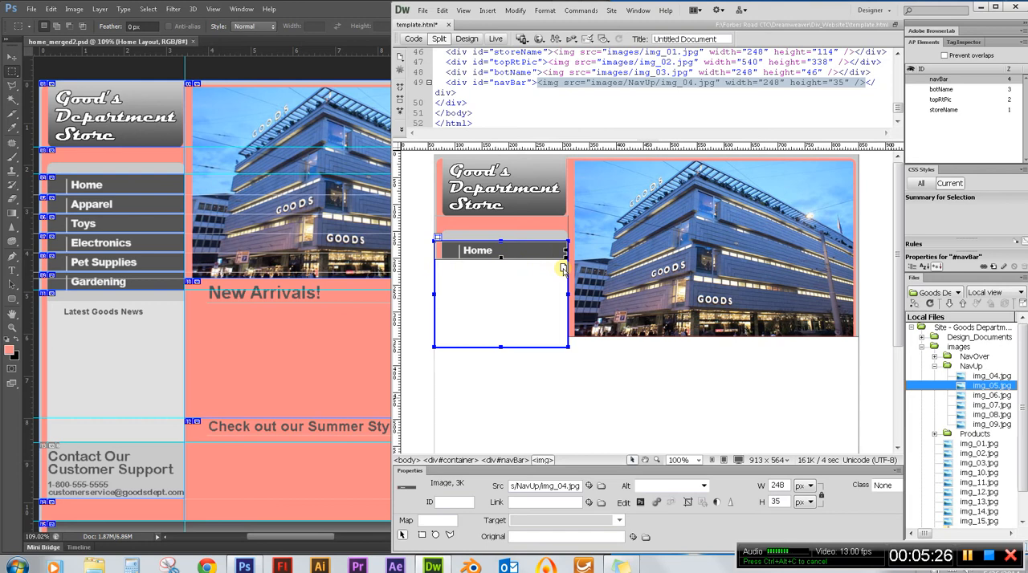
pyautogui.moveTo(562, 270); pyautogui.dragTo(562, 270)
pyautogui.moveTo(563, 270); pyautogui.dragTo(562, 270)
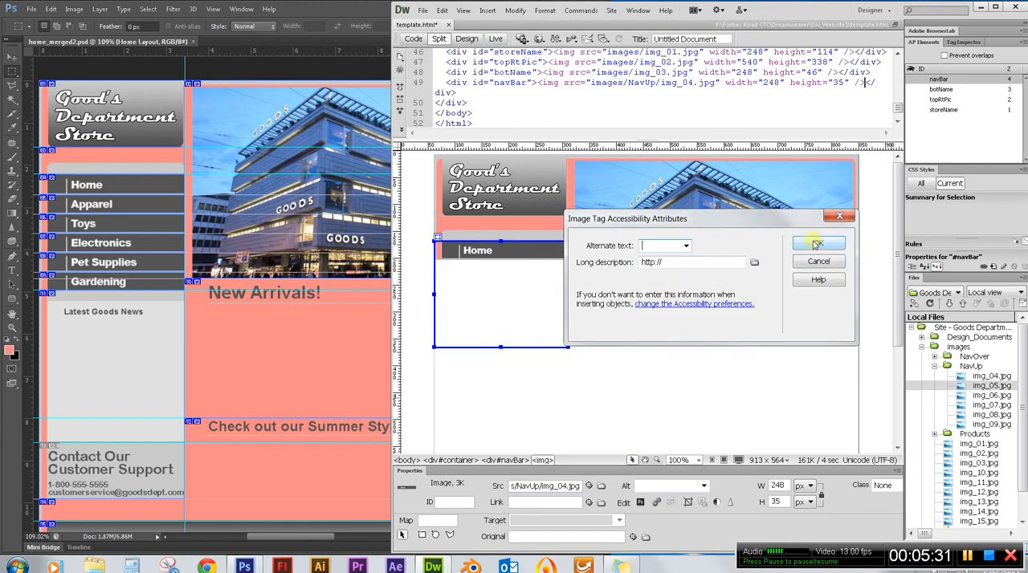
pyautogui.click(817, 244)
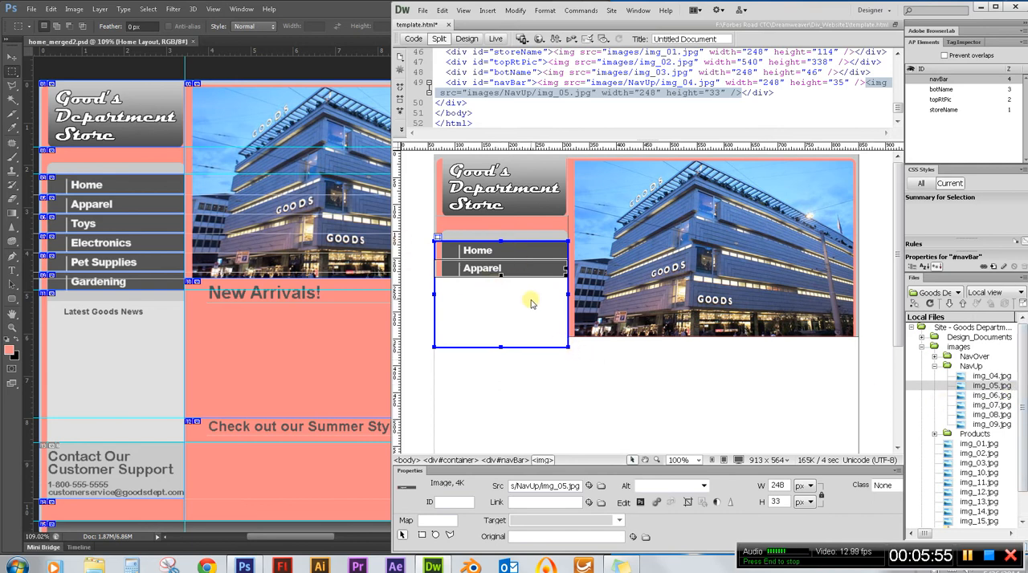
# Add the NavUp images img_06.jpg and img_07.jpg below the Apparel button in navBar, without alternate text.
pyautogui.click(994, 396)
pyautogui.moveTo(999, 399); pyautogui.dragTo(563, 280)
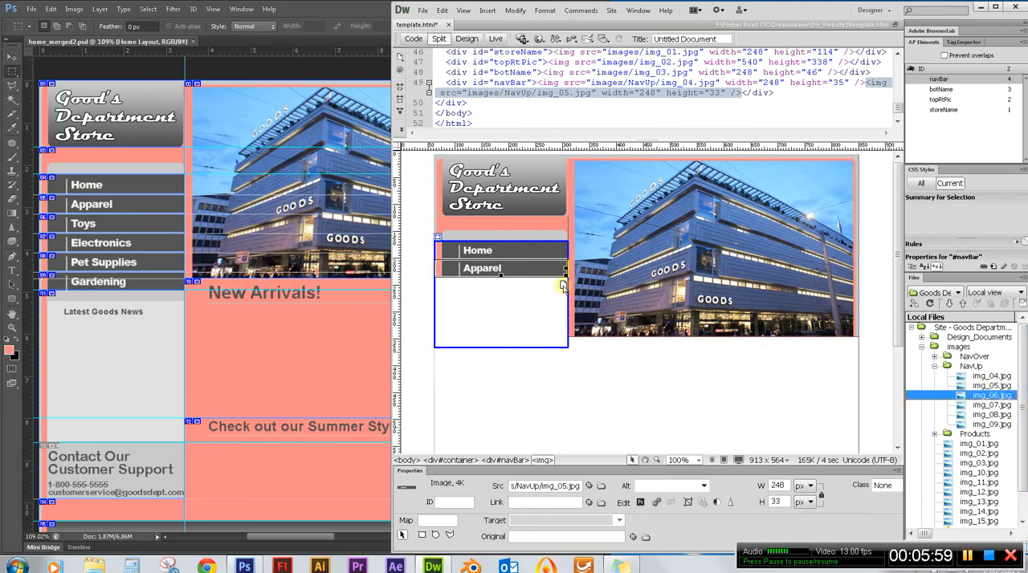
pyautogui.click(815, 246)
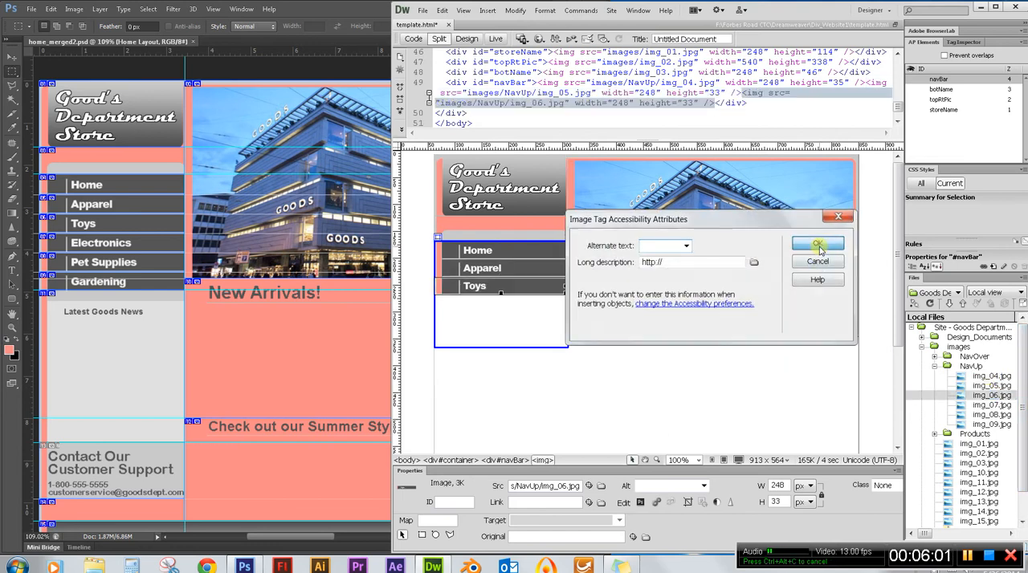
pyautogui.moveTo(986, 404); pyautogui.dragTo(561, 302)
pyautogui.click(819, 244)
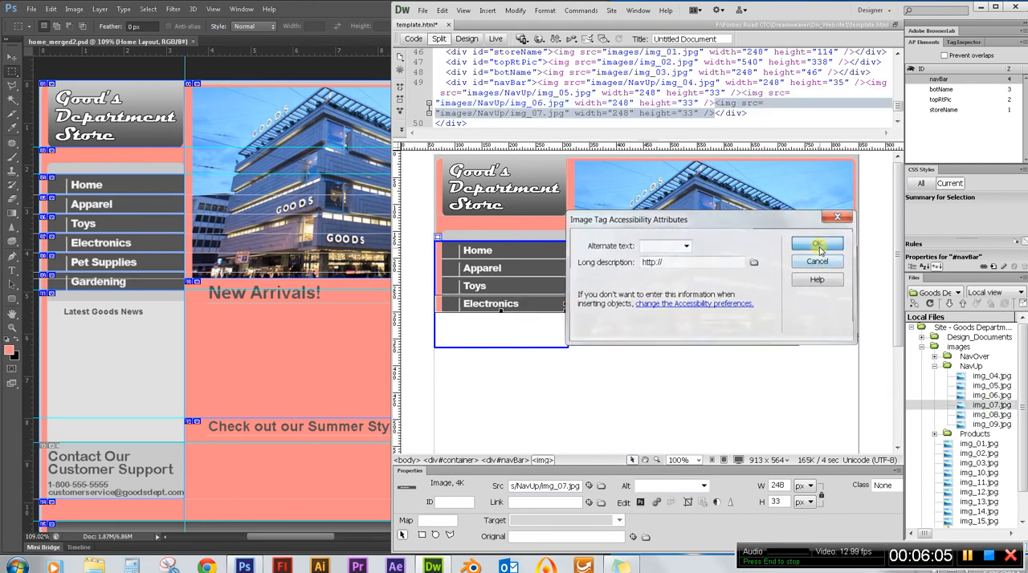
# Complete the navBar with the NavUp images img_08.jpg and img_09.jpg below the Electronics button, without alternate text.
pyautogui.moveTo(986, 414); pyautogui.dragTo(566, 321)
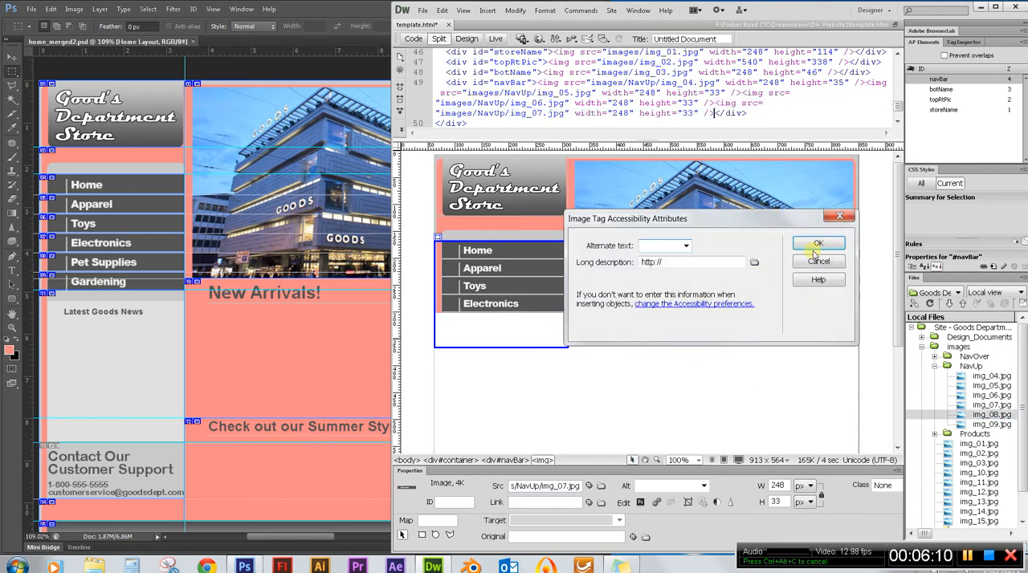
pyautogui.click(816, 244)
pyautogui.moveTo(989, 424); pyautogui.dragTo(562, 334)
pyautogui.click(809, 246)
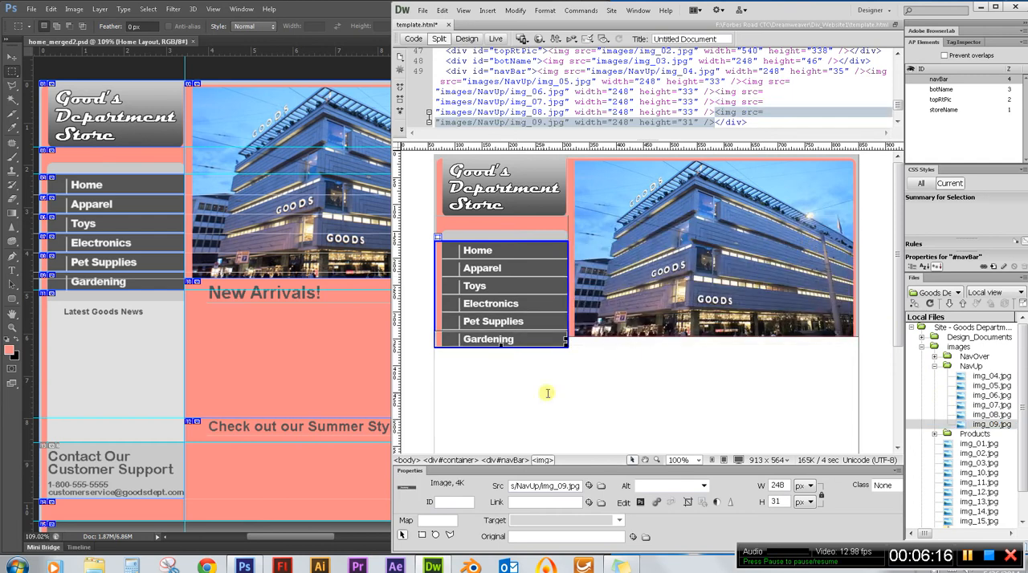
# Deselect the navBar image, preview the template page in Firefox and close the browser window.
pyautogui.click(598, 363)
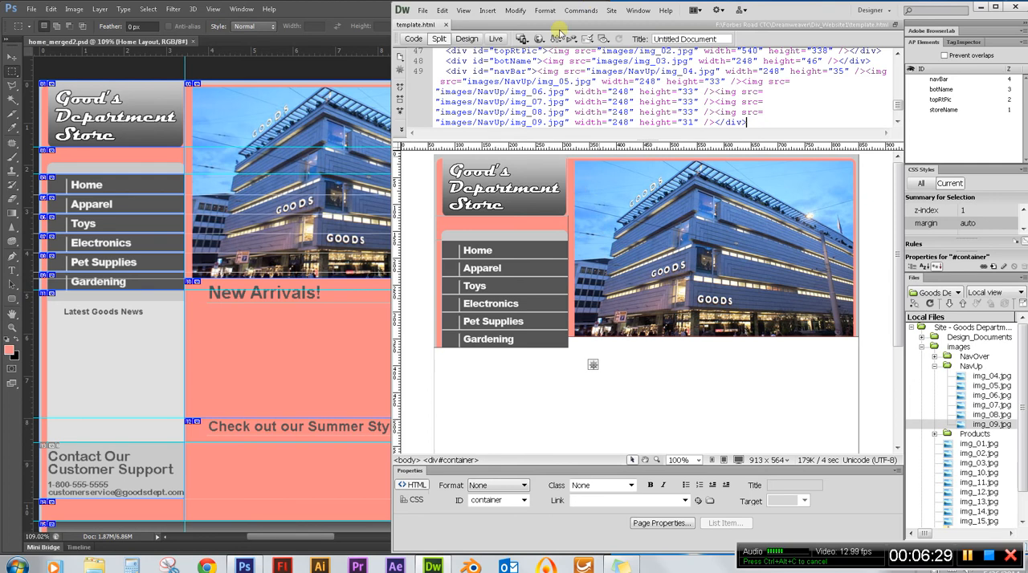
pyautogui.click(541, 40)
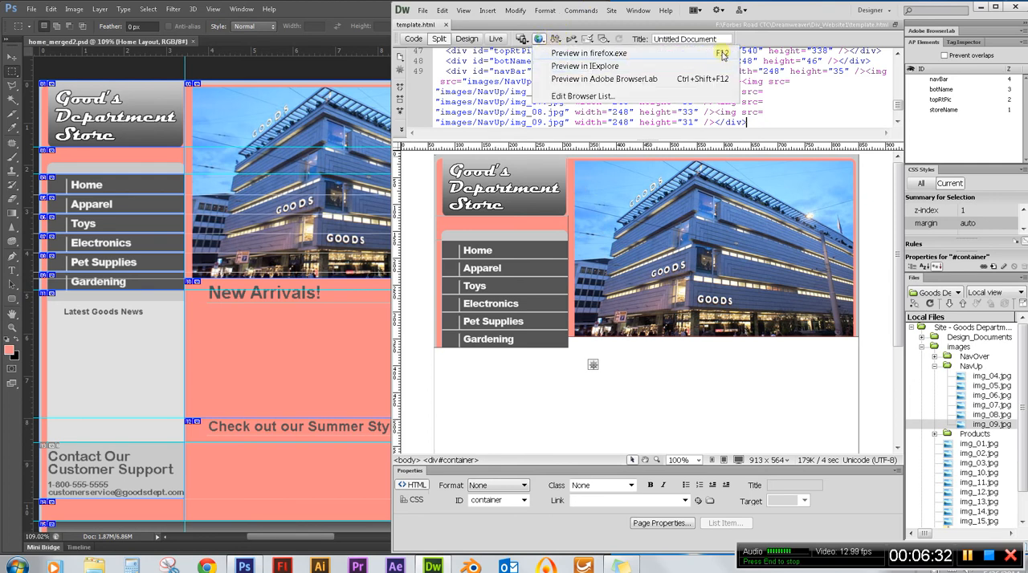
pyautogui.click(633, 54)
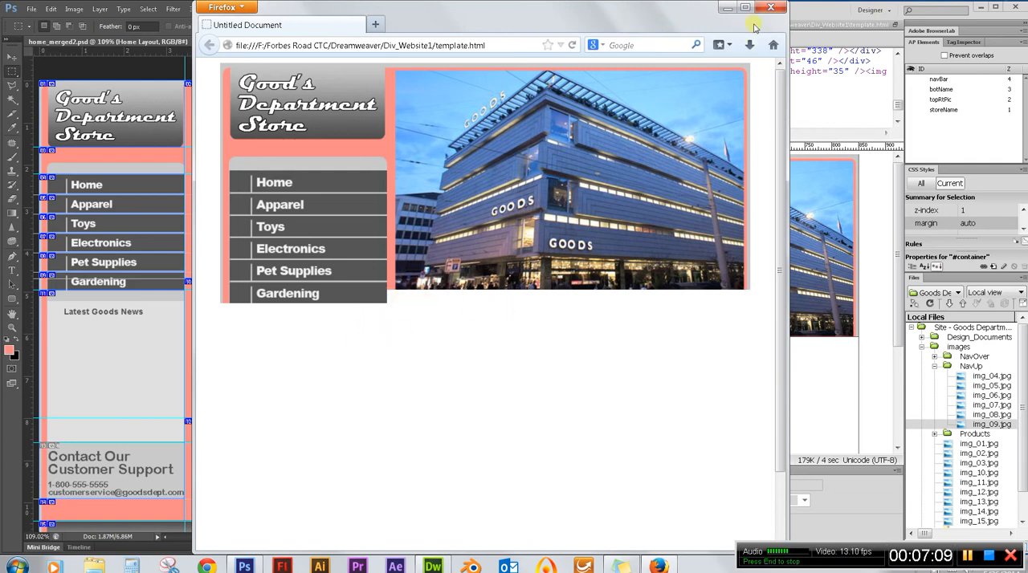
pyautogui.click(771, 7)
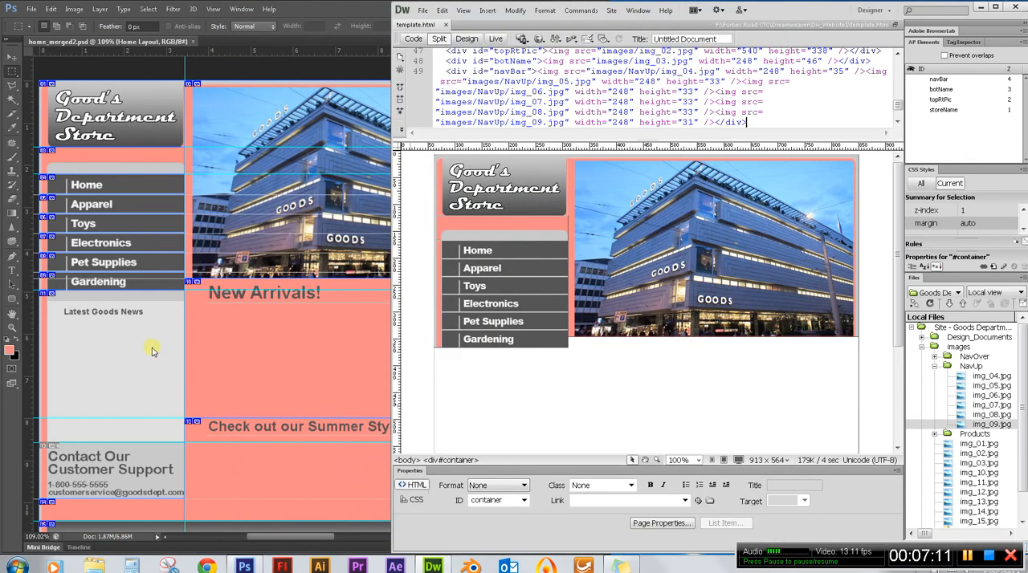
# Check the New Arrivals area in the Photoshop layout, and insert a new AP div inside the container in Dreamweaver.
pyautogui.click(153, 350)
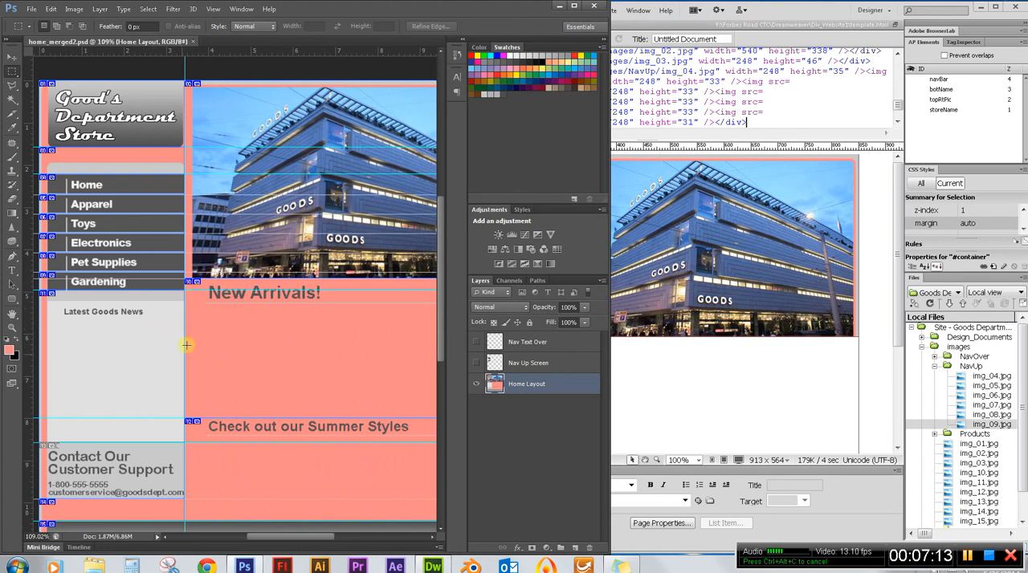
pyautogui.hotkey('alt', 'Tab')
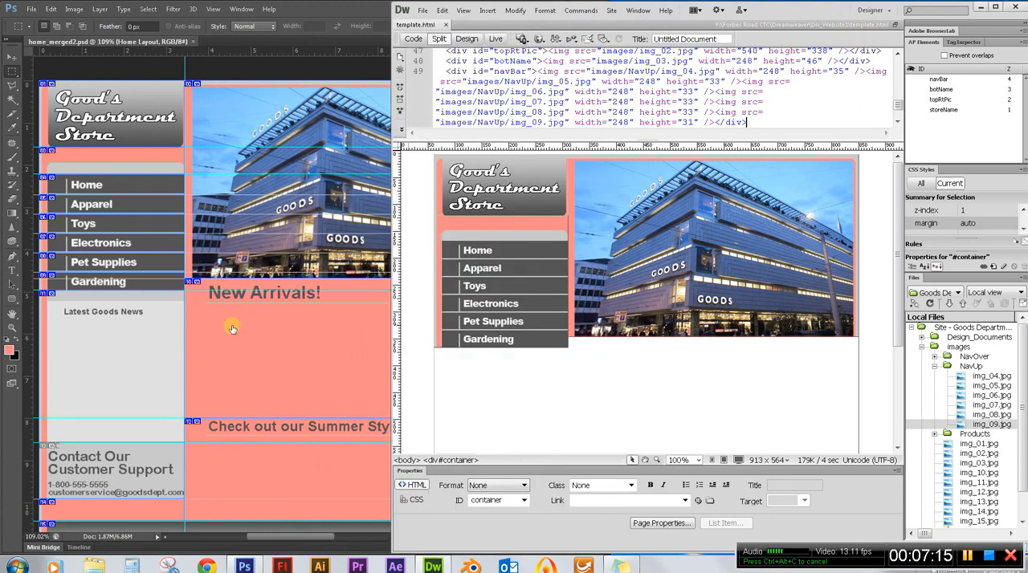
pyautogui.click(200, 322)
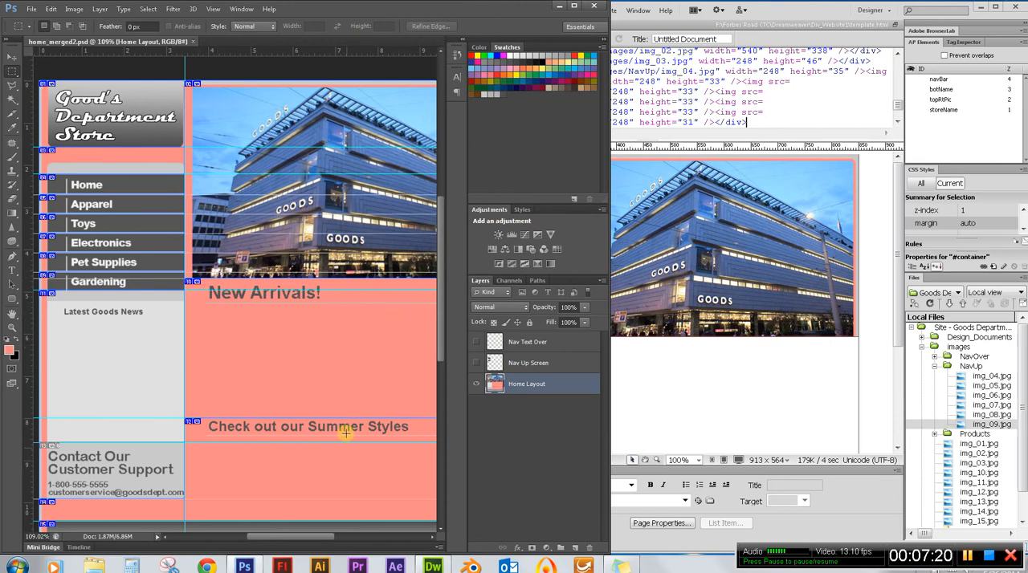
pyautogui.moveTo(318, 540); pyautogui.dragTo(336, 549)
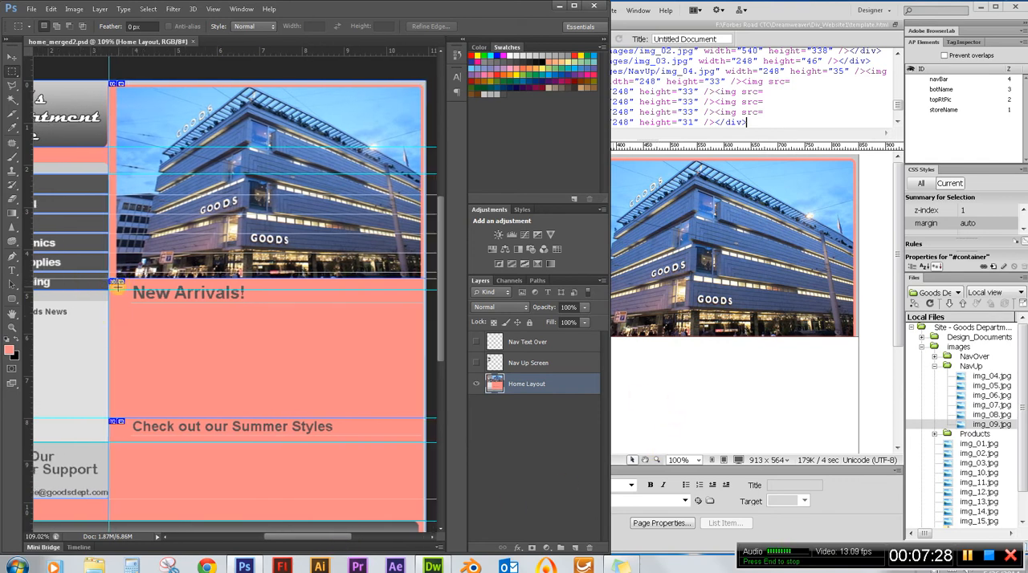
pyautogui.click(1025, 377)
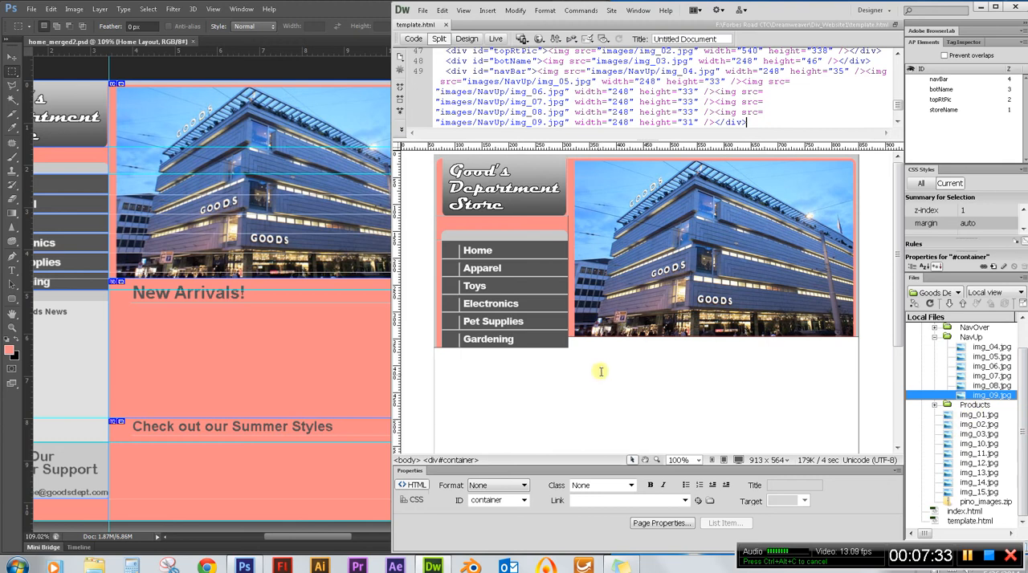
pyautogui.click(672, 384)
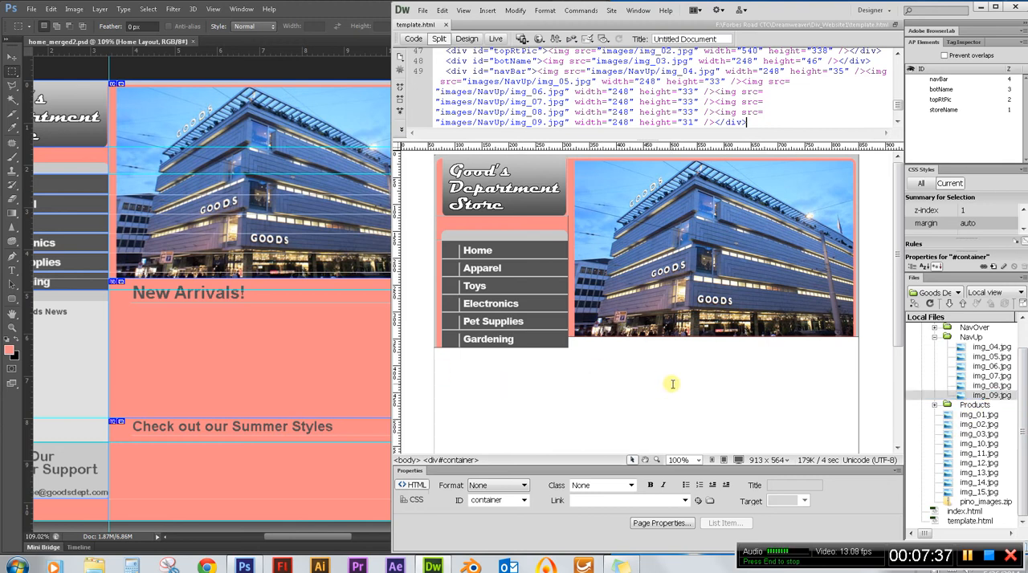
pyautogui.click(486, 12)
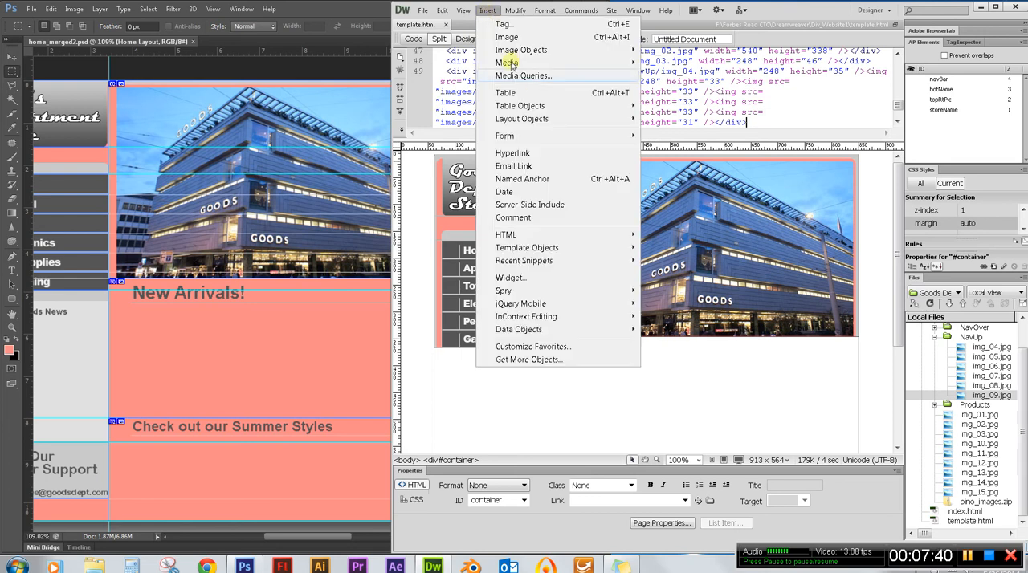
pyautogui.moveTo(592, 119)
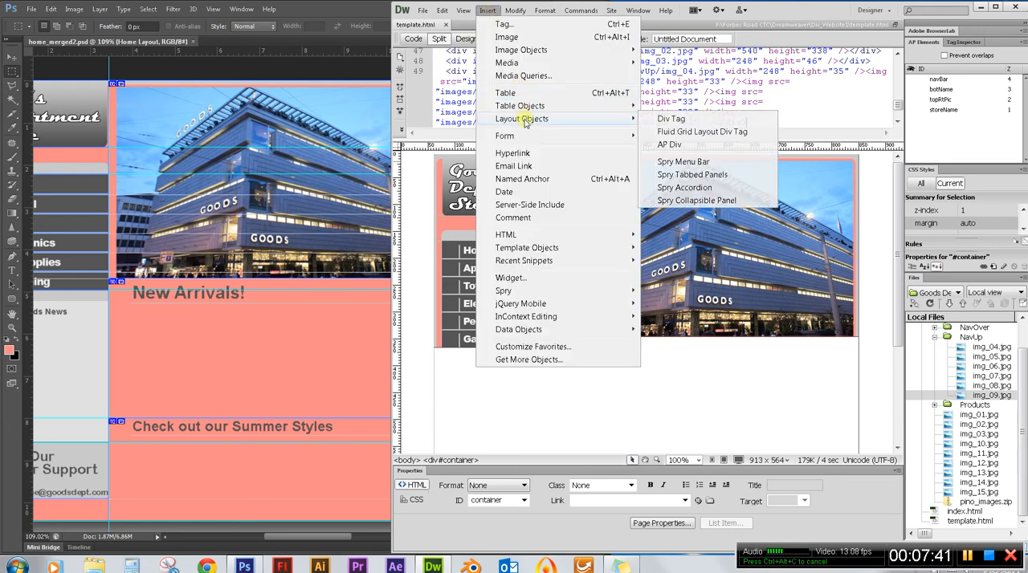
pyautogui.click(717, 147)
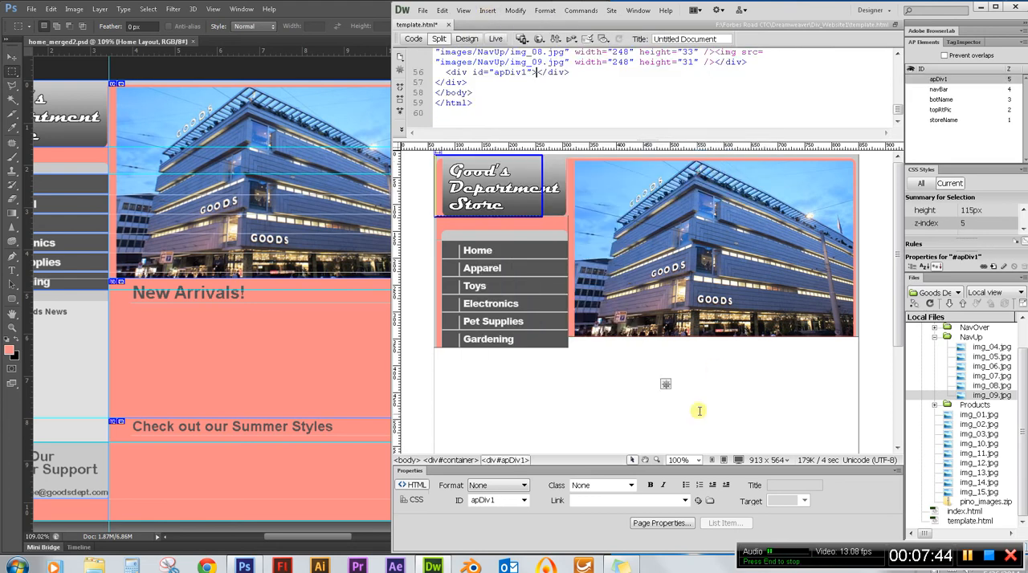
# Select the new AP div and rename it newArrivals.
pyautogui.click(540, 207)
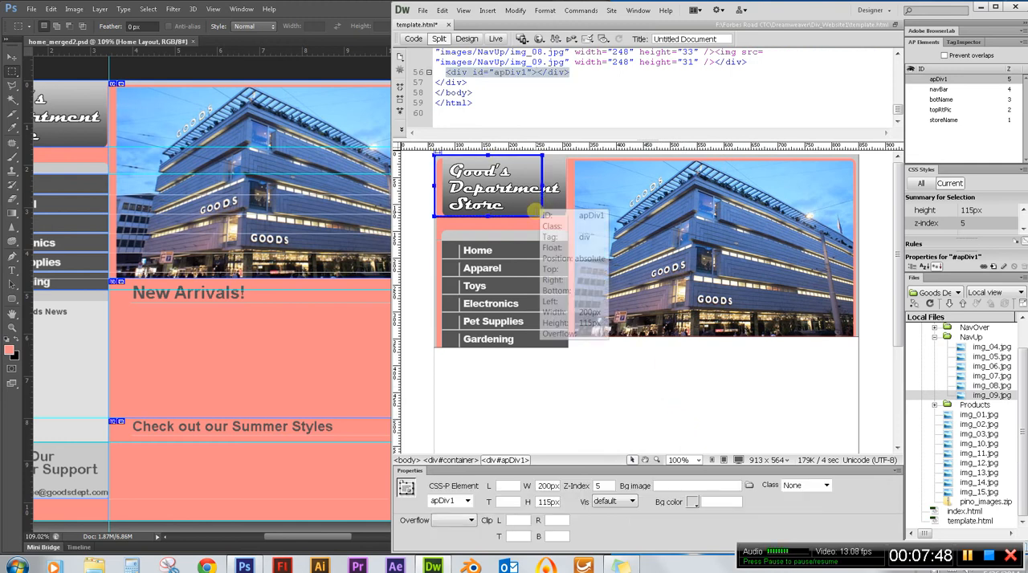
pyautogui.rightClick(537, 210)
pyautogui.press('Escape')
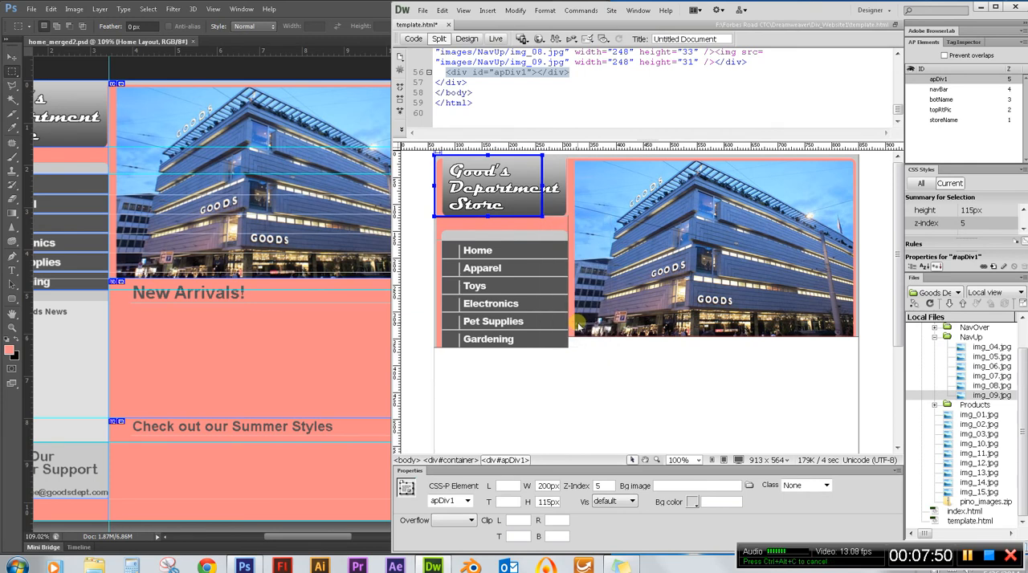
pyautogui.doubleClick(938, 80)
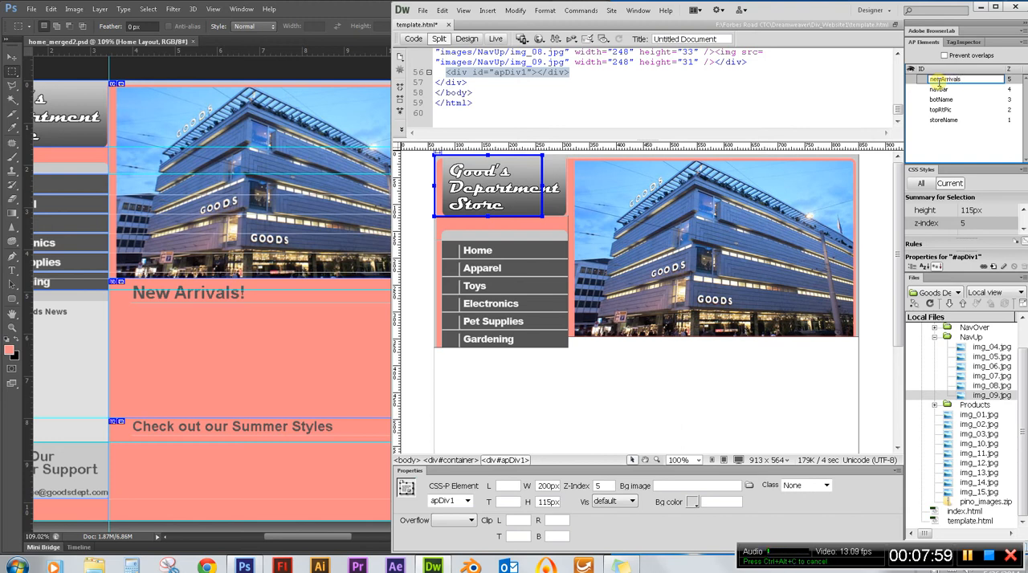
pyautogui.click(936, 134)
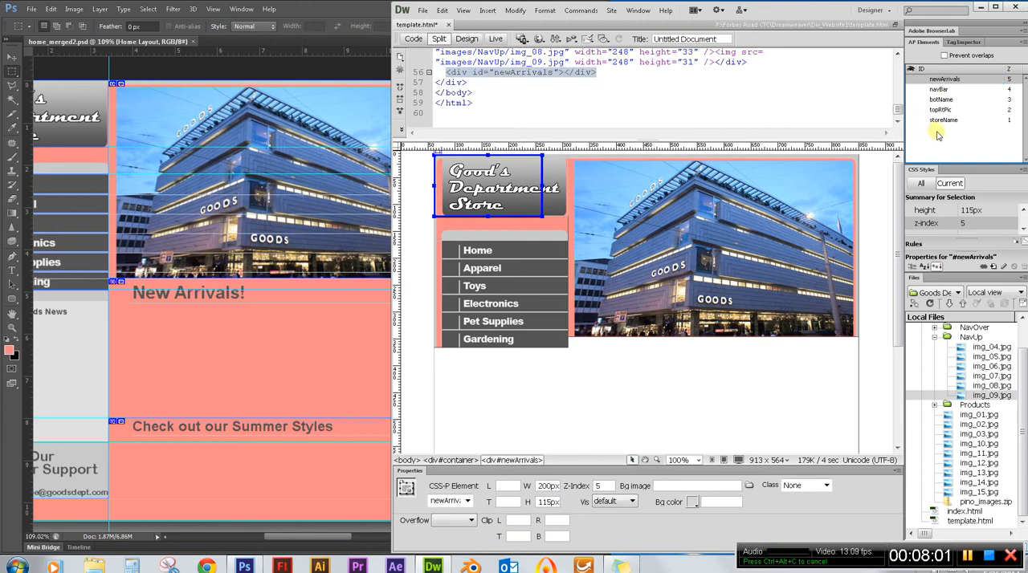
# Switch to Photoshop and measure the New Arrivals area, down to the guide below the Summer Styles heading, with a marquee and the New document dialog.
pyautogui.click(144, 337)
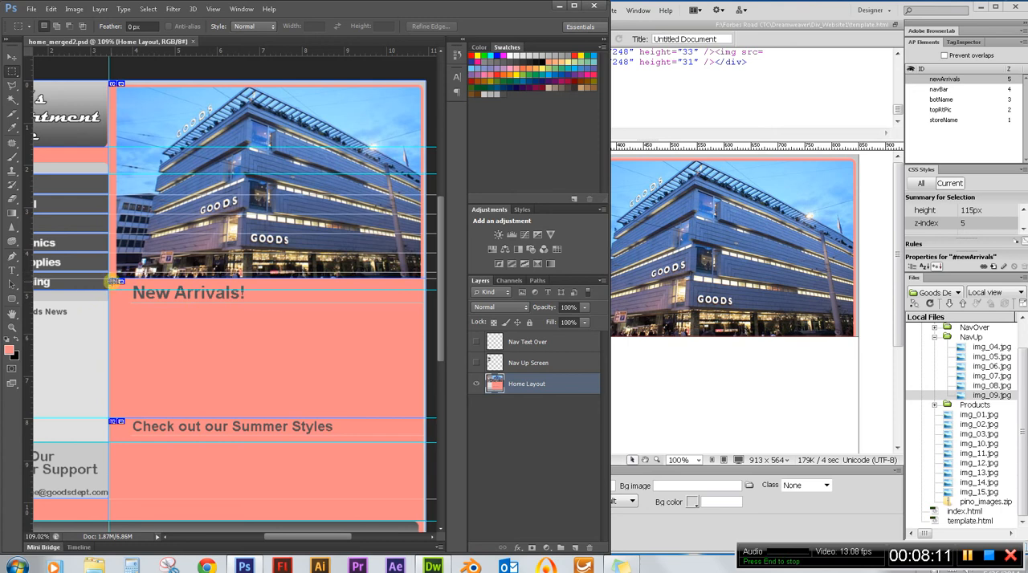
pyautogui.moveTo(110, 282); pyautogui.dragTo(428, 442)
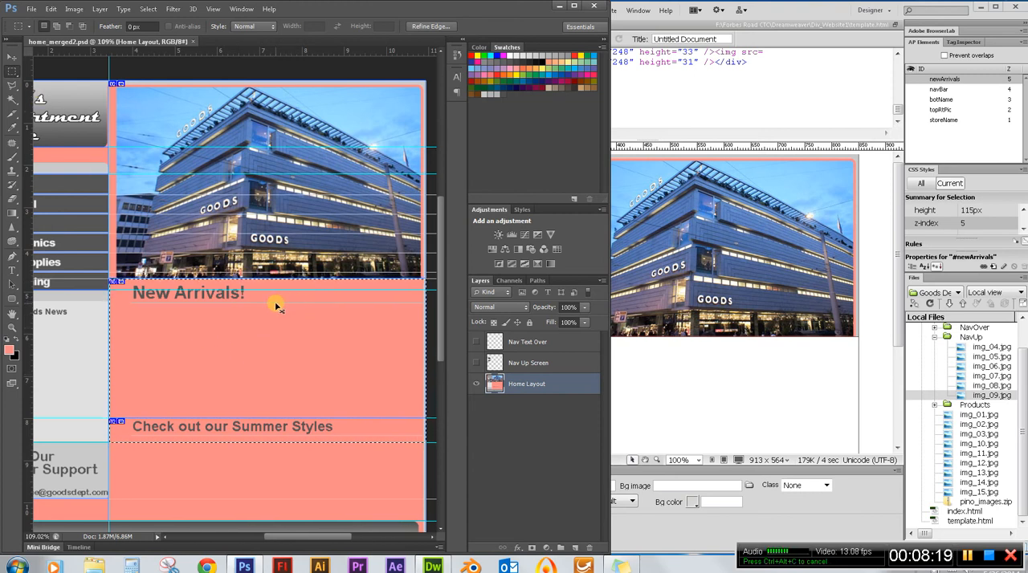
pyautogui.hotkey('ctrl', 'n')
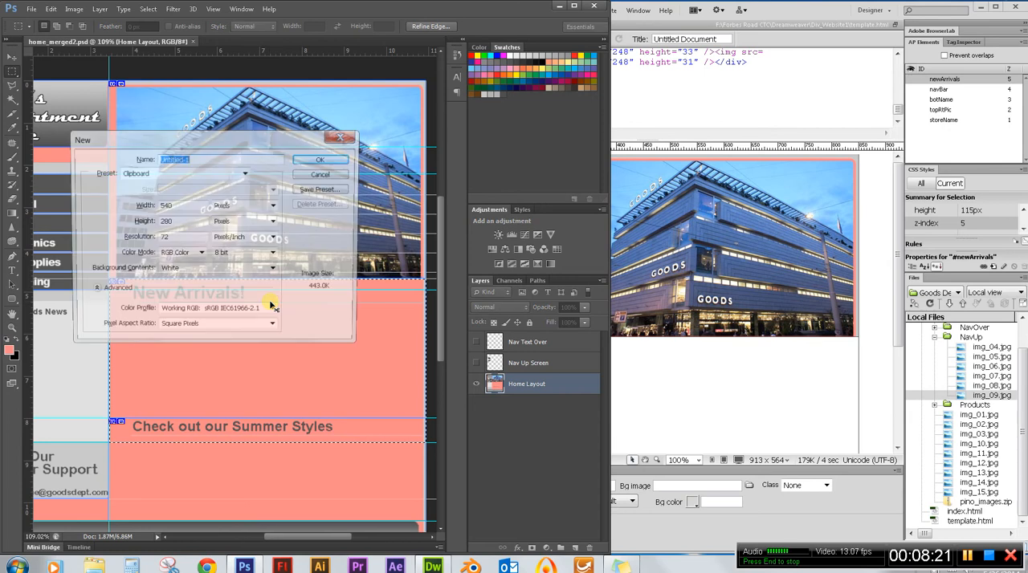
pyautogui.moveTo(197, 140); pyautogui.dragTo(144, 132)
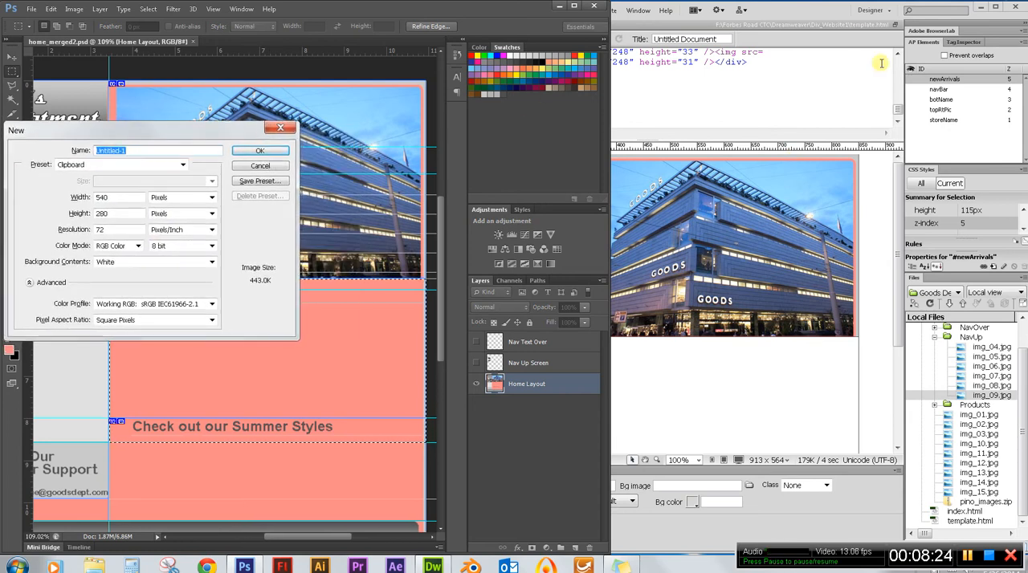
# Switch to Dreamweaver and set the newArrivals div's width to 540px, height to 280px and left position to 248px.
pyautogui.click(835, 15)
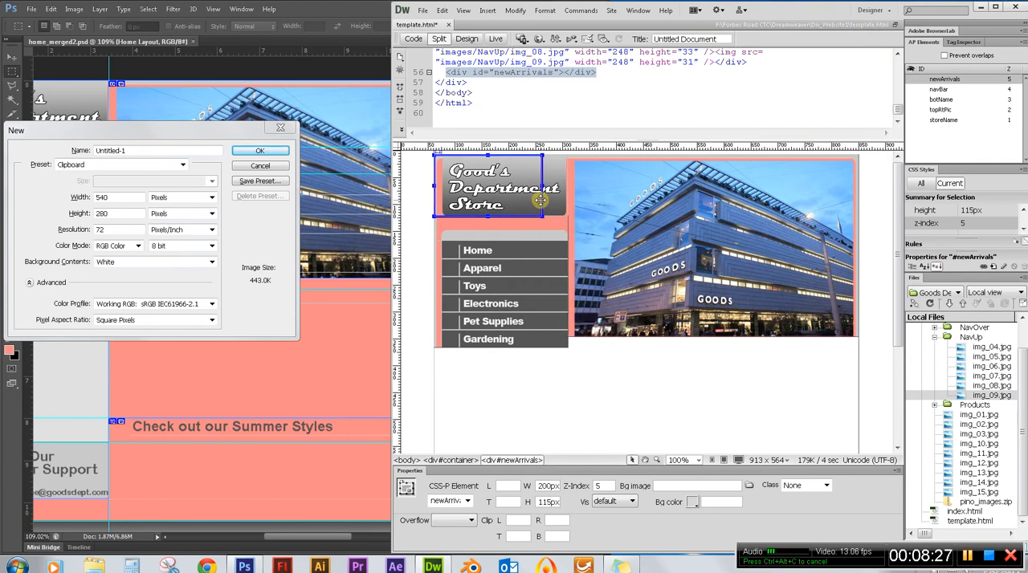
pyautogui.doubleClick(548, 486)
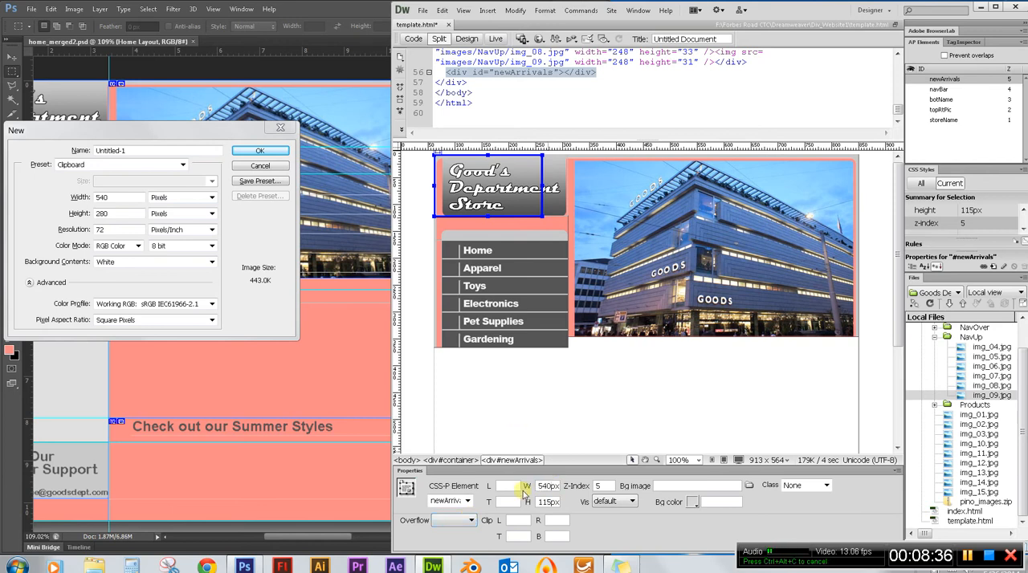
pyautogui.doubleClick(540, 502)
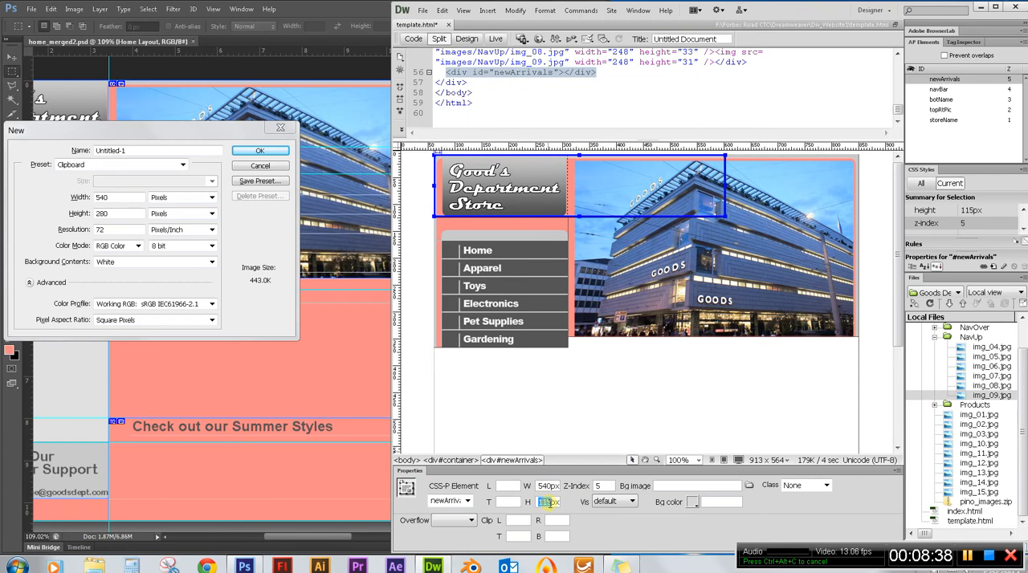
pyautogui.write('280')
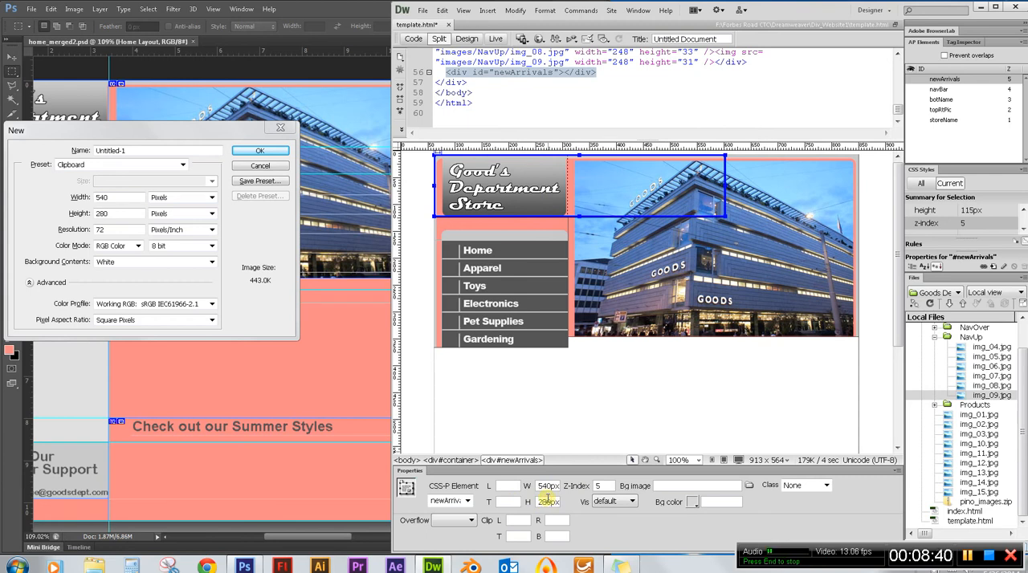
pyautogui.press('Return')
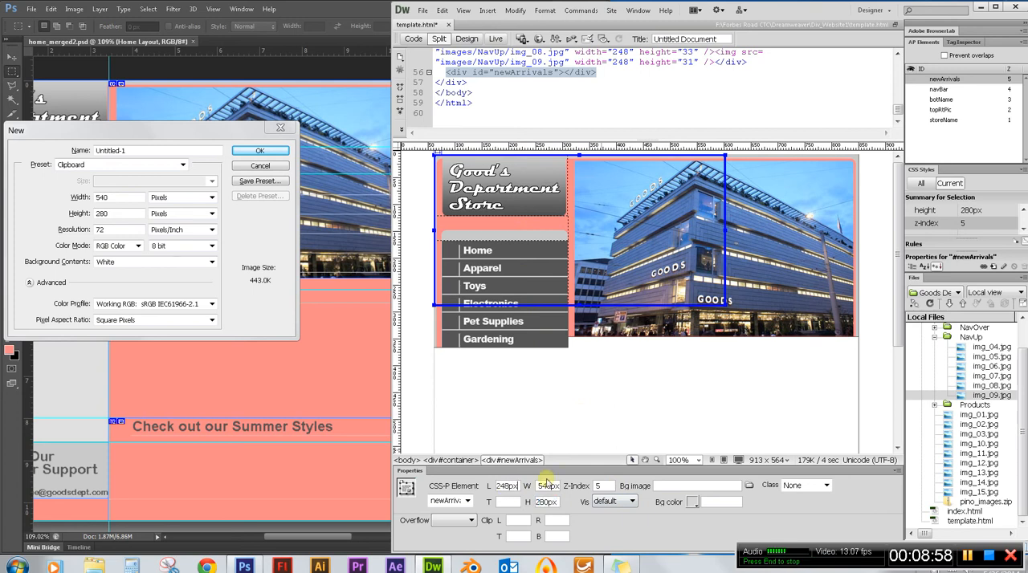
pyautogui.press('Return')
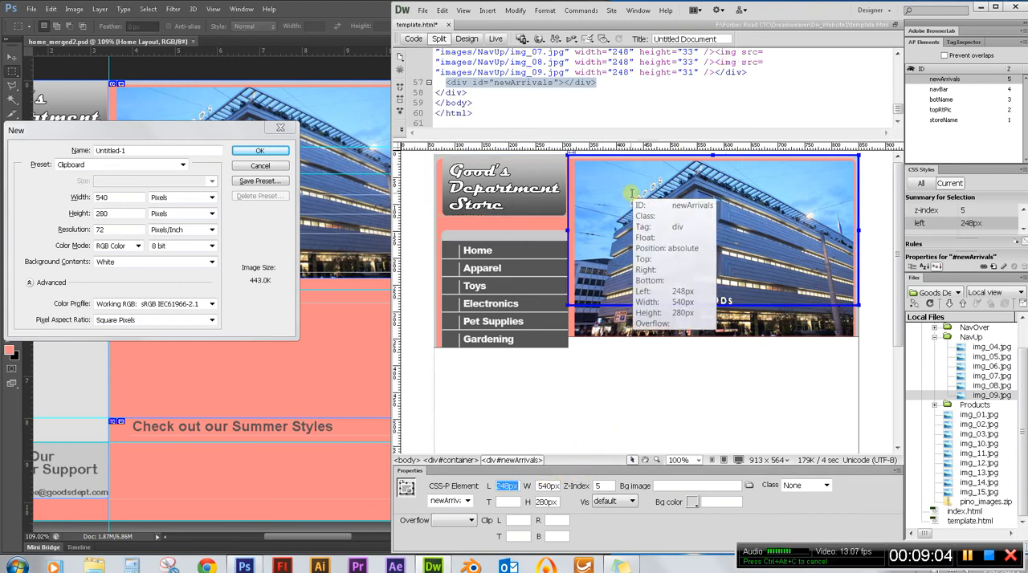
# Check the height of the topRtPic div and set the newArrivals div's top position to 338px.
pyautogui.click(692, 337)
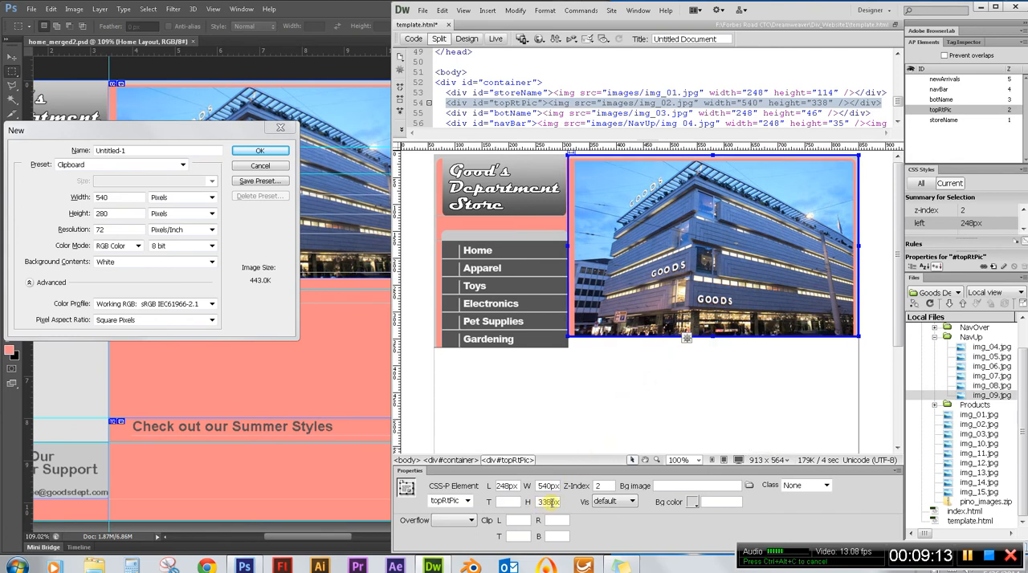
pyautogui.click(947, 80)
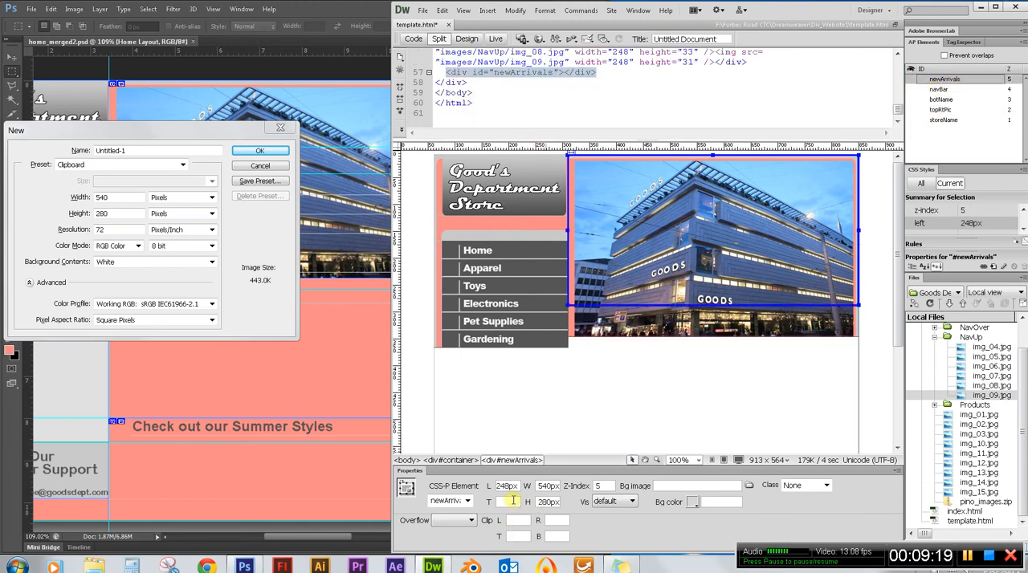
pyautogui.click(693, 335)
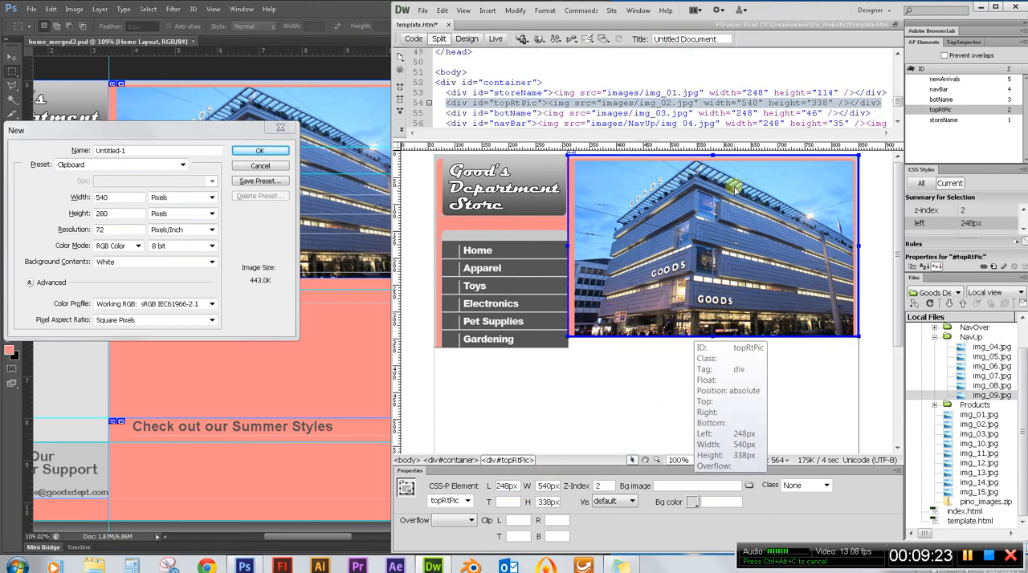
pyautogui.click(943, 79)
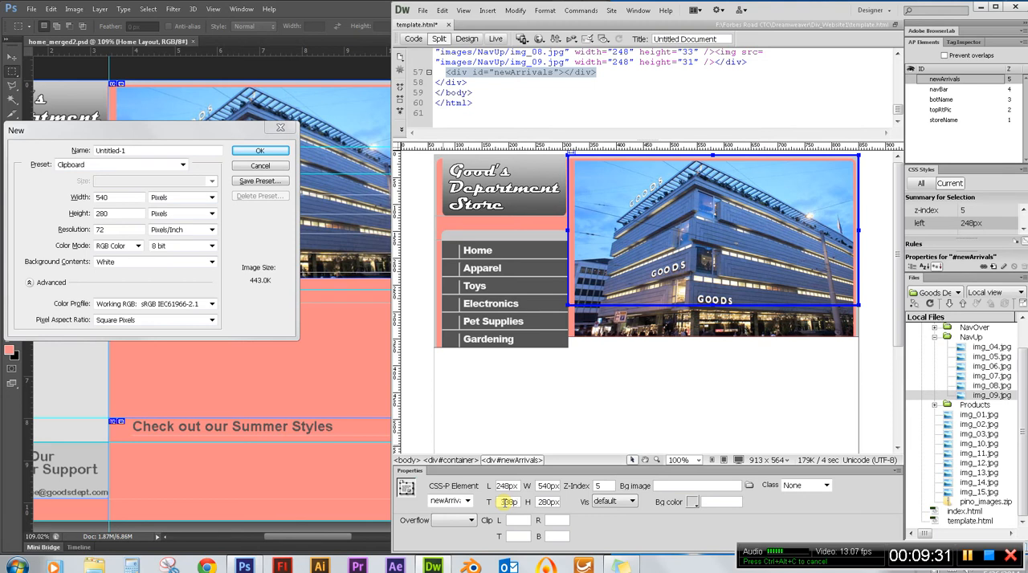
pyautogui.press('Return')
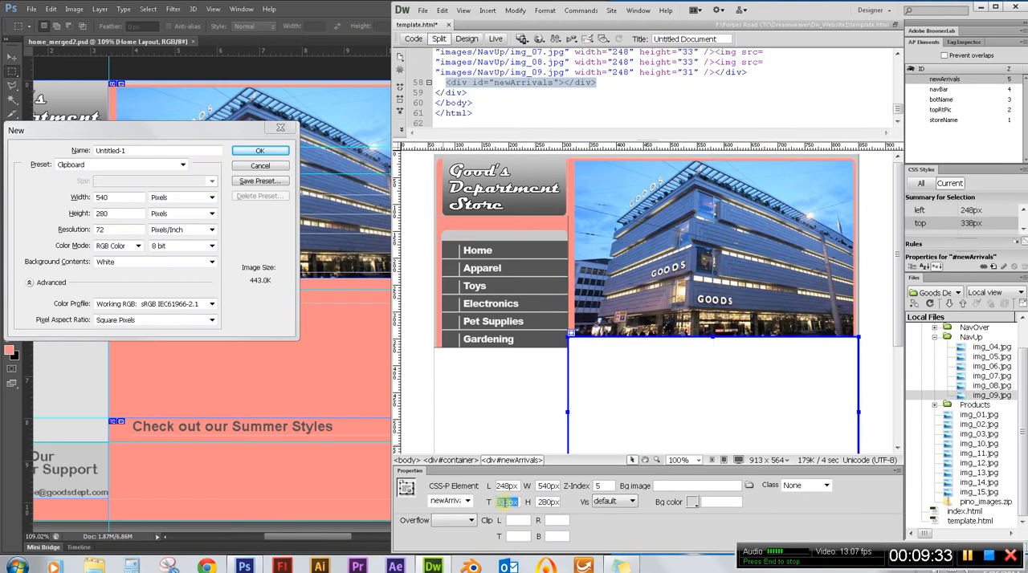
# Insert img_10.jpg into the newArrivals div without alternate text and check how it fills the div.
pyautogui.moveTo(899, 290); pyautogui.dragTo(901, 375)
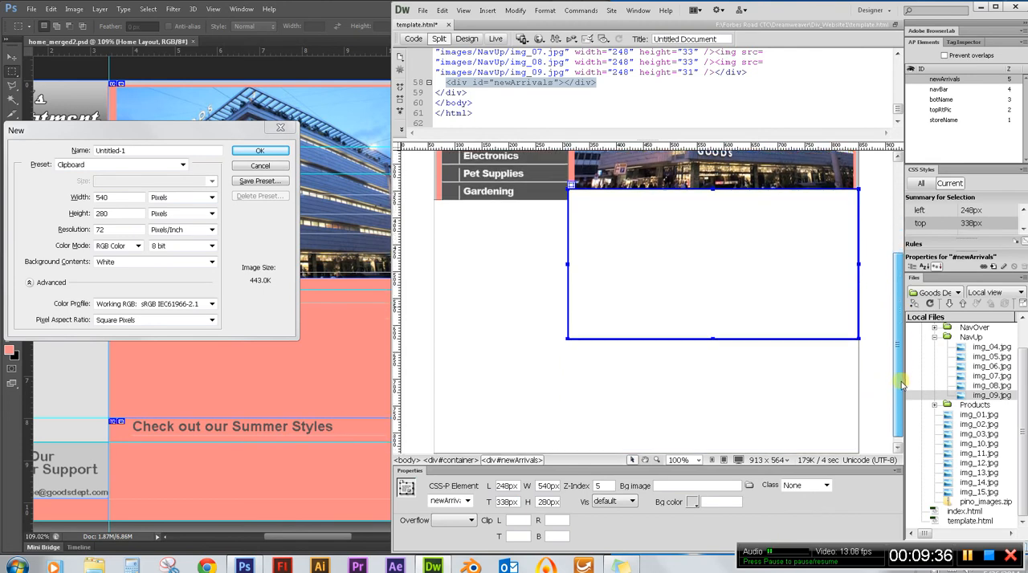
pyautogui.click(982, 443)
pyautogui.moveTo(983, 446); pyautogui.dragTo(692, 265)
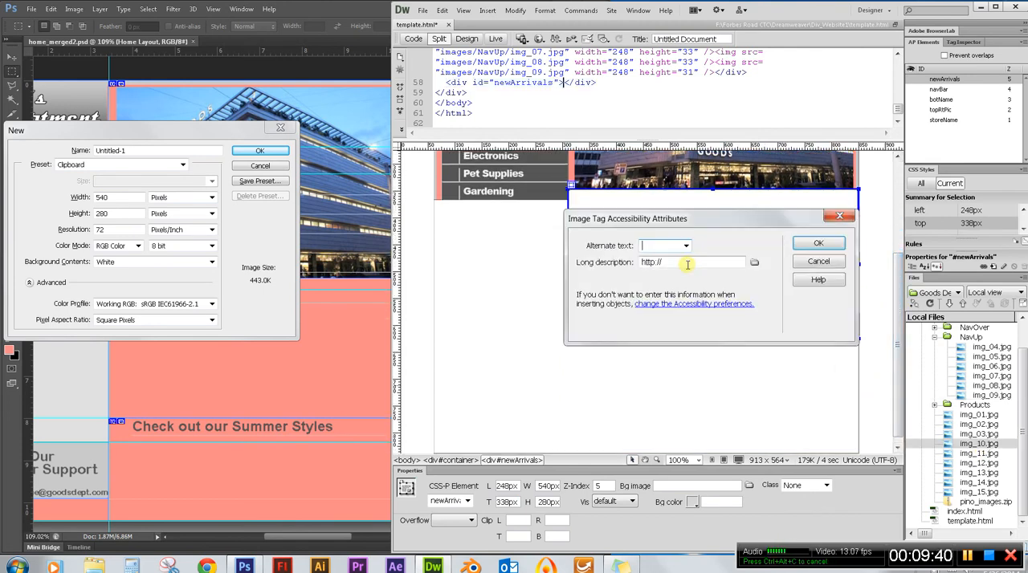
pyautogui.click(821, 245)
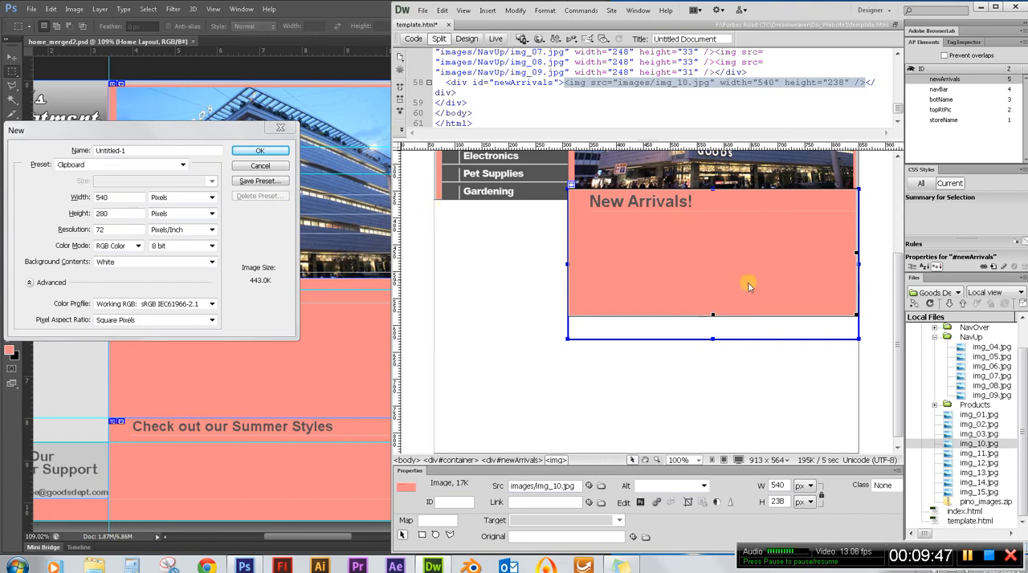
pyautogui.click(773, 388)
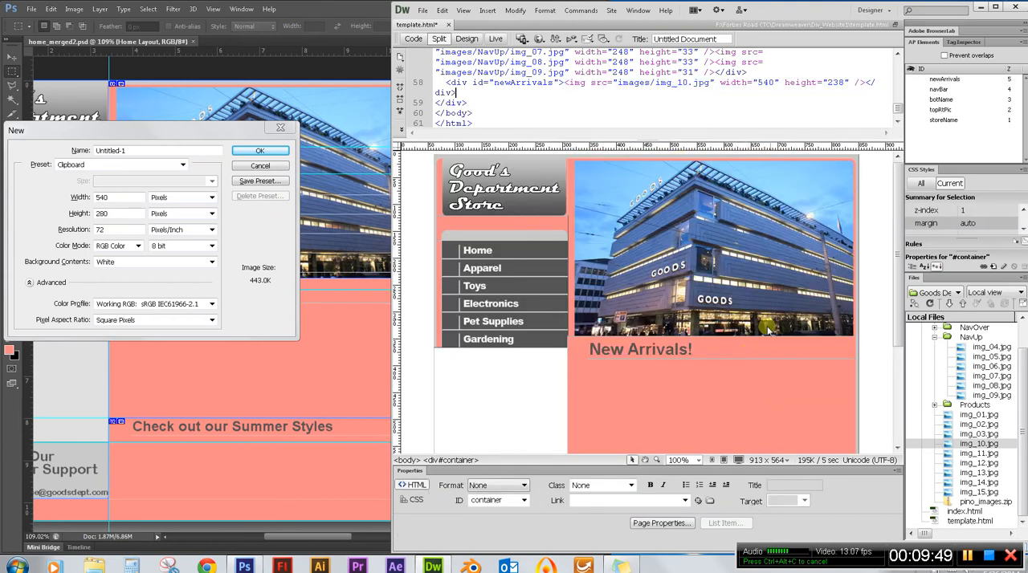
pyautogui.scroll(-3, 776, 362)
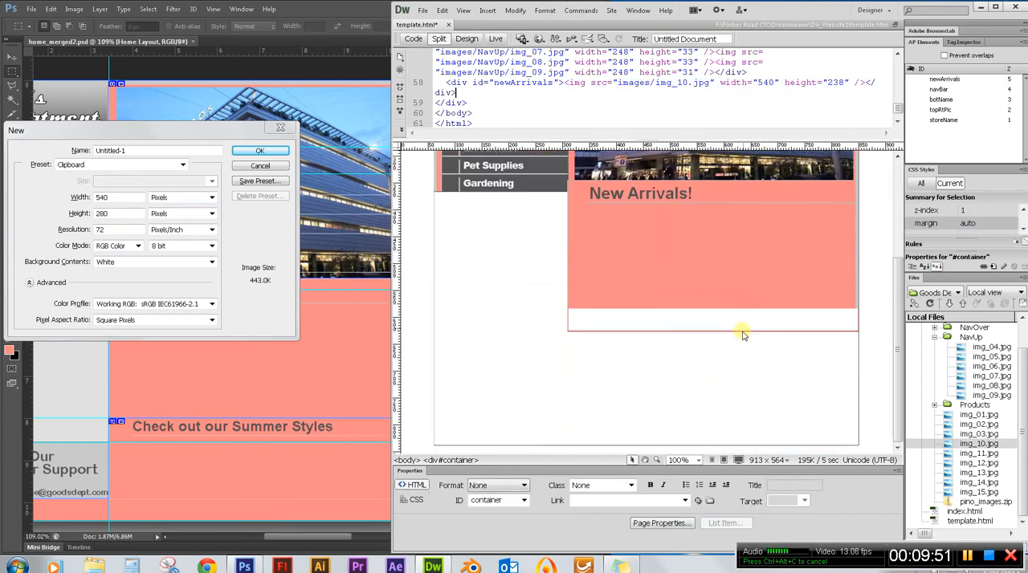
pyautogui.click(727, 281)
# Switch to Photoshop and remeasure the New Arrivals area, down to the guide above the Summer Styles heading, with a marquee and the New document dialog.
pyautogui.moveTo(170, 127); pyautogui.dragTo(160, 113)
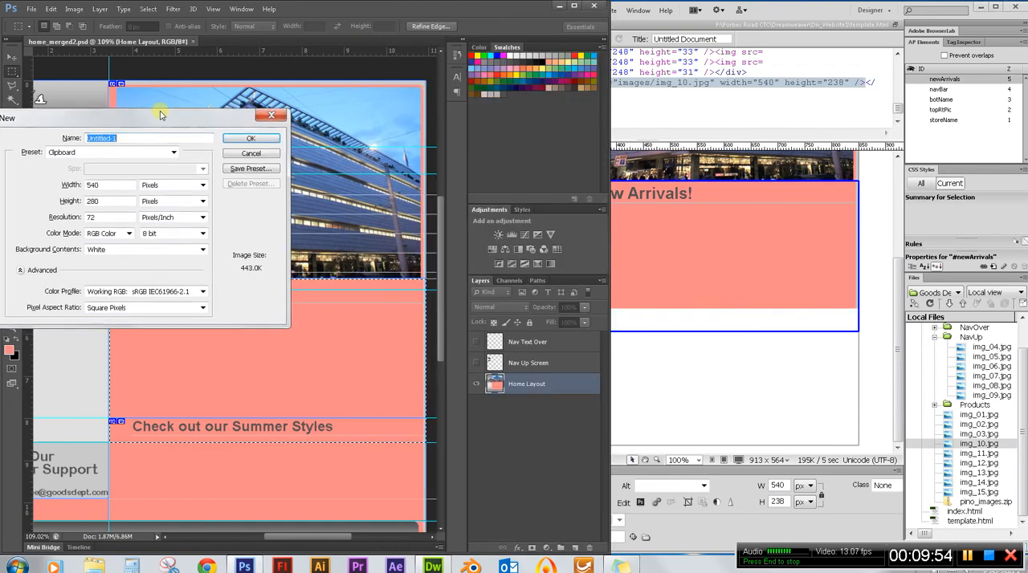
pyautogui.click(252, 153)
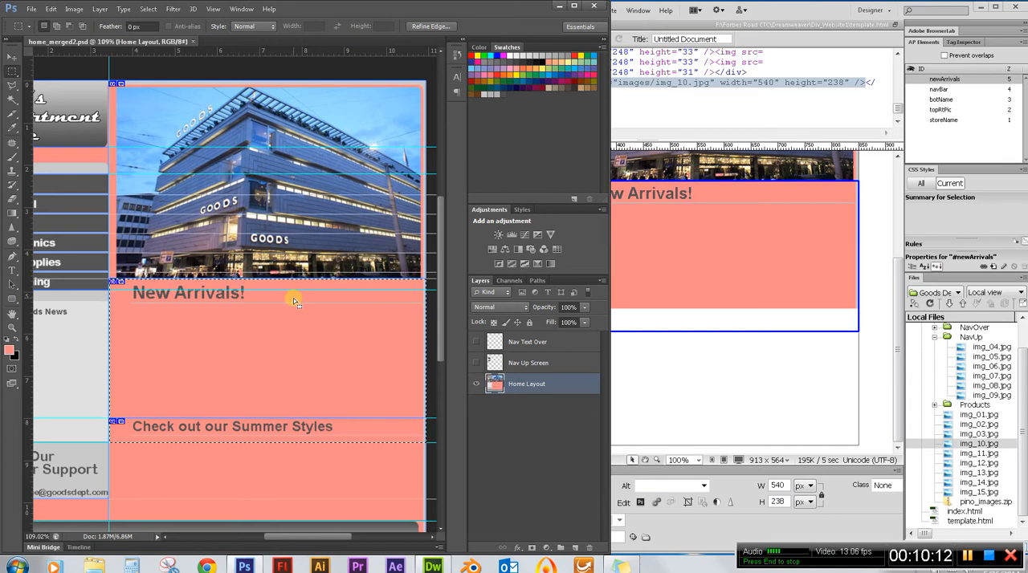
pyautogui.click(257, 316)
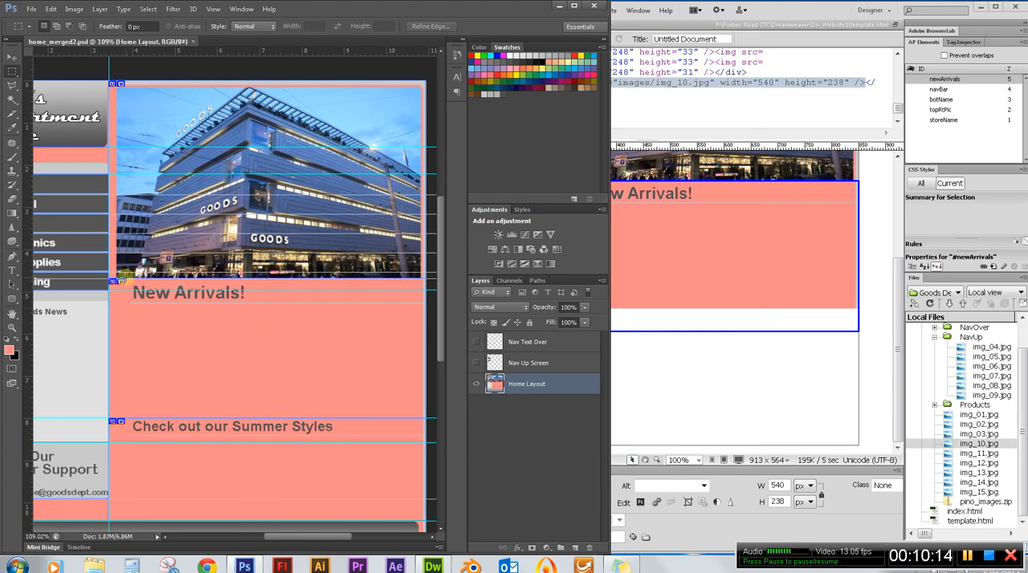
pyautogui.moveTo(111, 281); pyautogui.dragTo(428, 418)
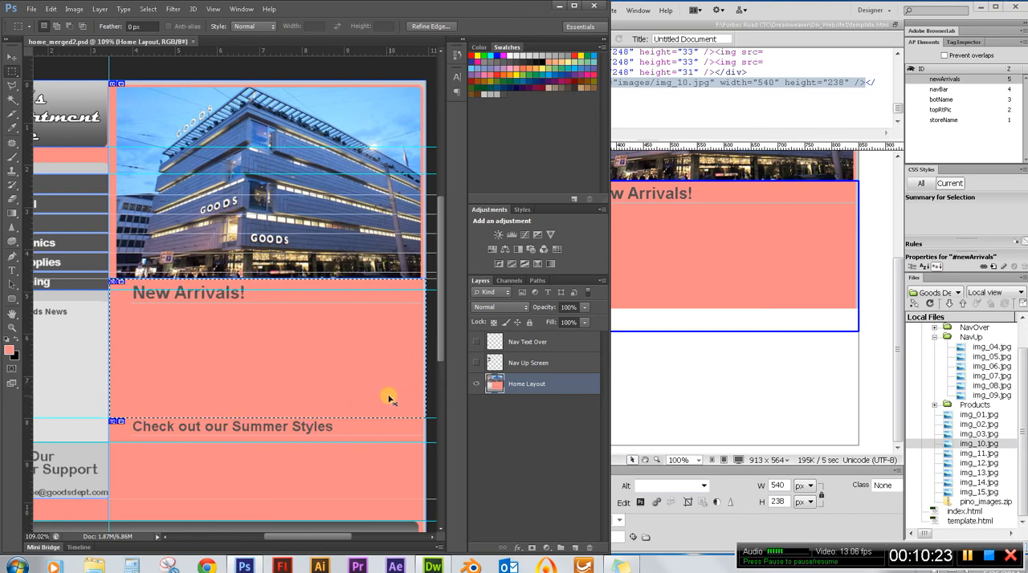
pyautogui.hotkey('ctrl', 'n')
pyautogui.moveTo(498, 119); pyautogui.dragTo(144, 133)
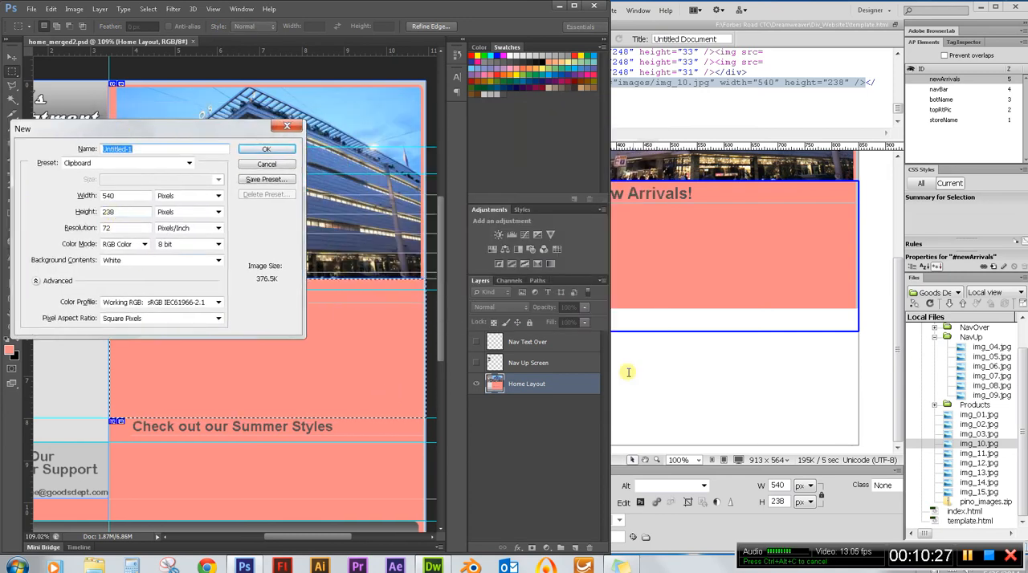
# Switch to Dreamweaver and set the newArrivals div's height to 238px.
pyautogui.click(723, 331)
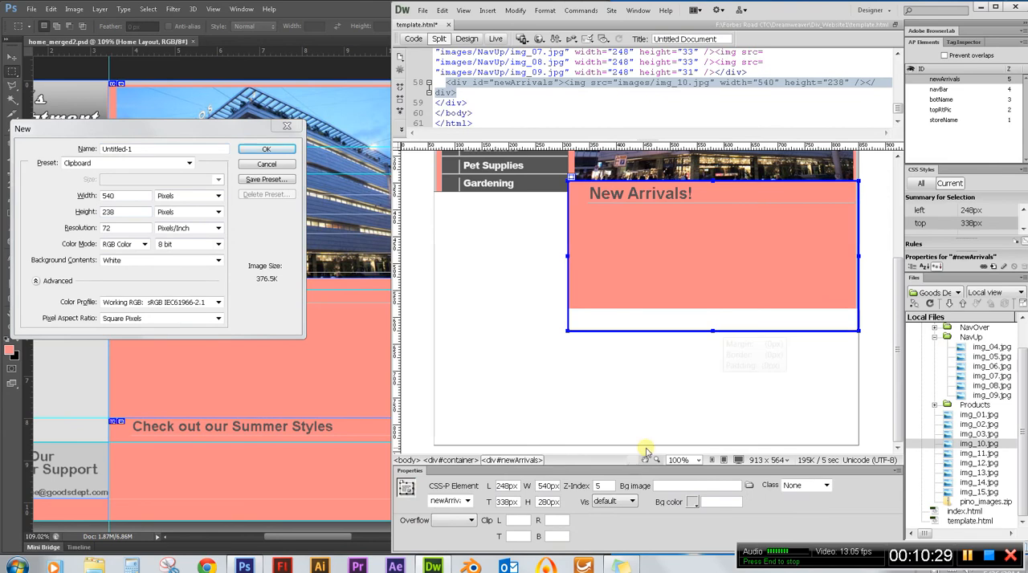
pyautogui.doubleClick(543, 501)
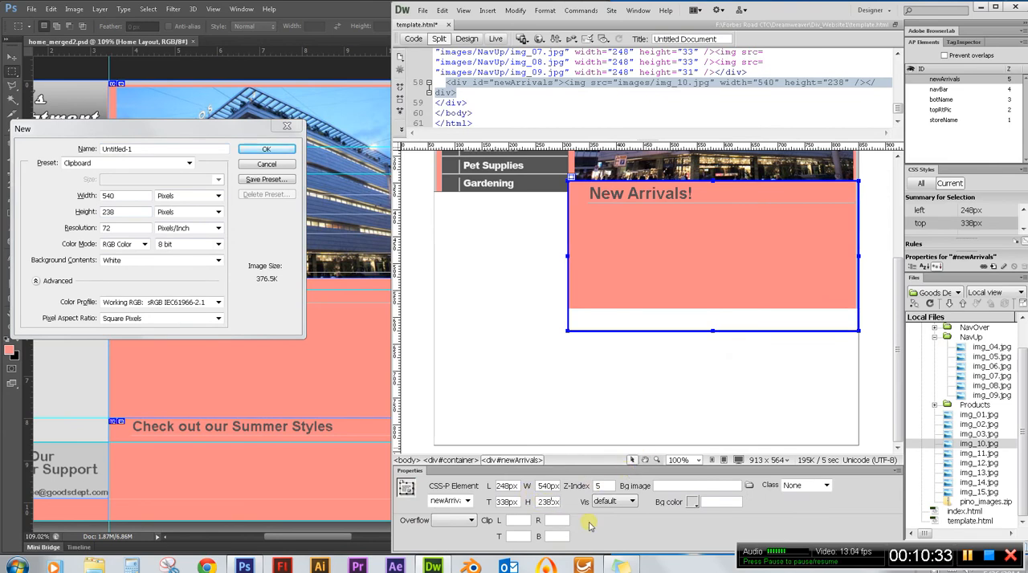
pyautogui.press('Return')
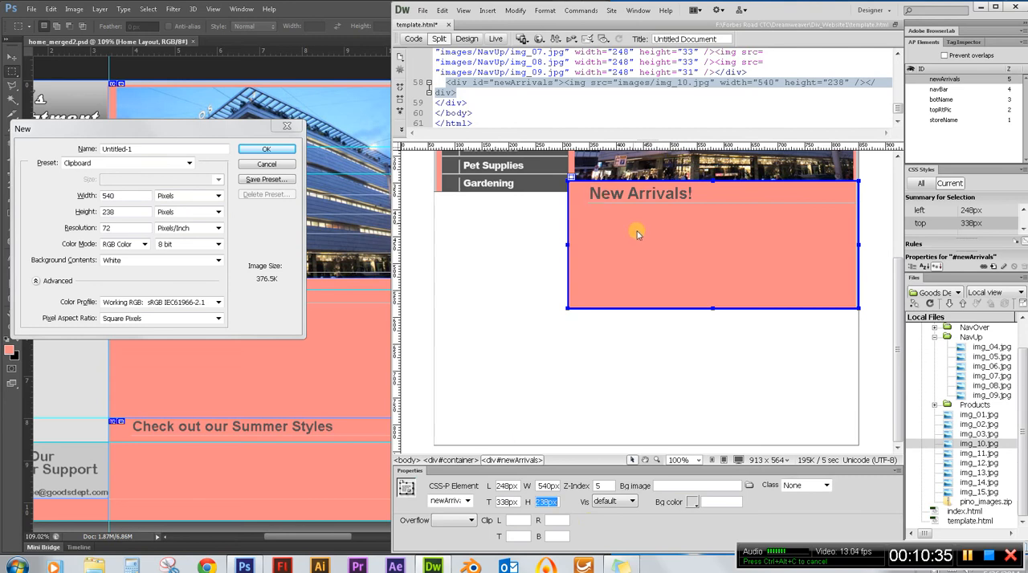
# Switch to Photoshop, dismiss the New document dialog and measure the Latest Goods News area below the navigation with a marquee and a new document.
pyautogui.click(268, 165)
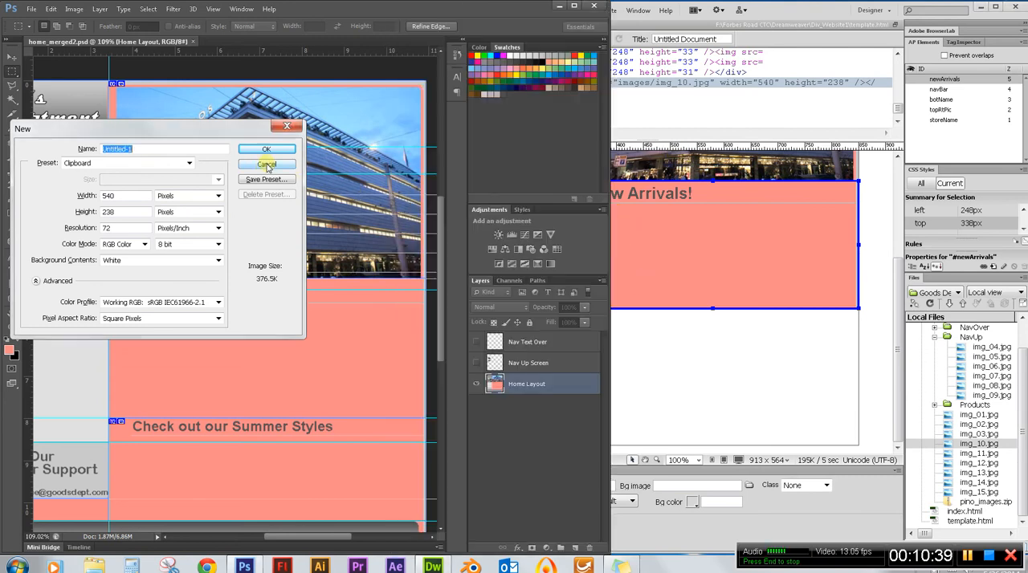
pyautogui.click(268, 164)
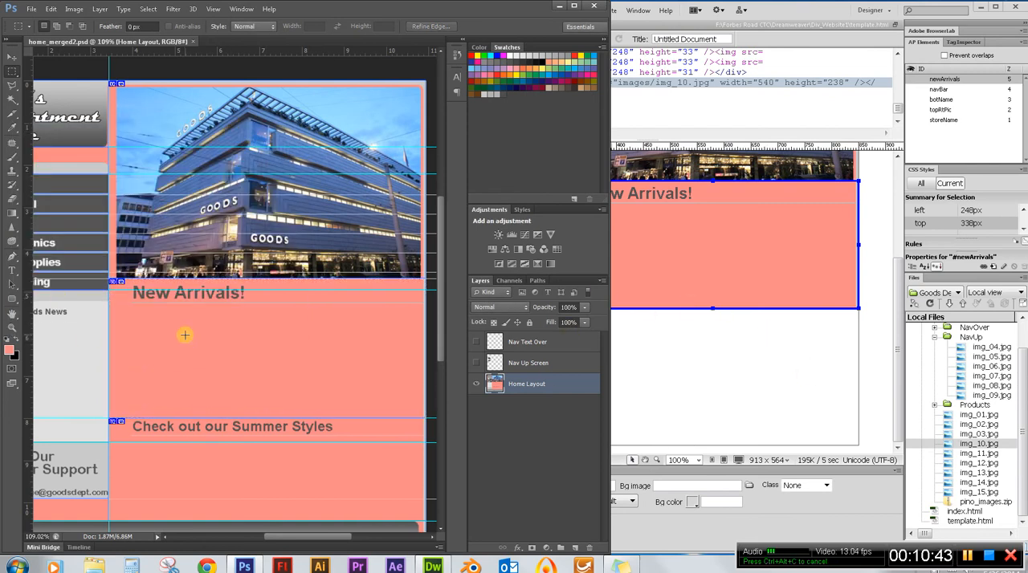
pyautogui.moveTo(310, 538); pyautogui.dragTo(285, 542)
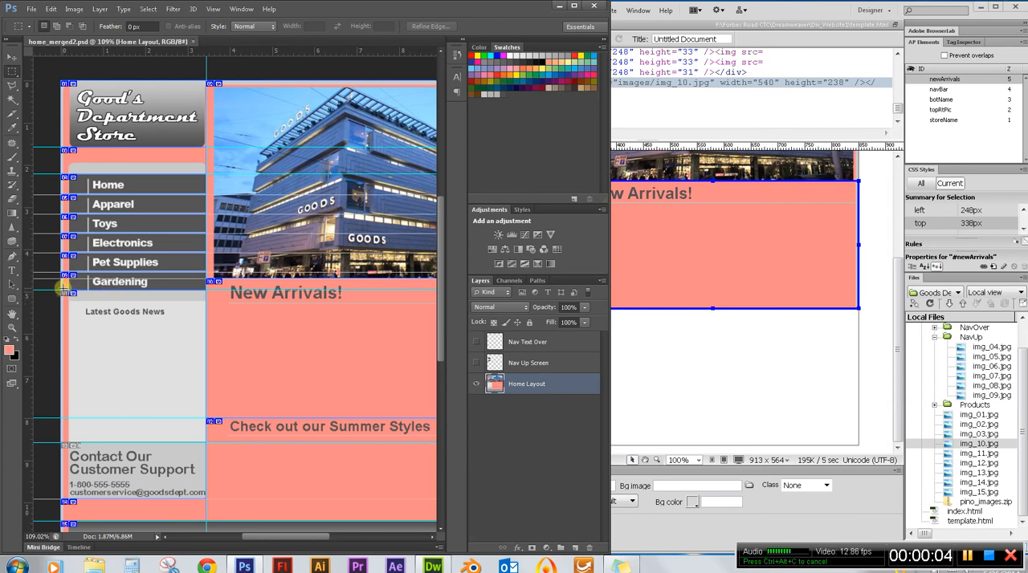
pyautogui.moveTo(62, 292); pyautogui.dragTo(207, 442)
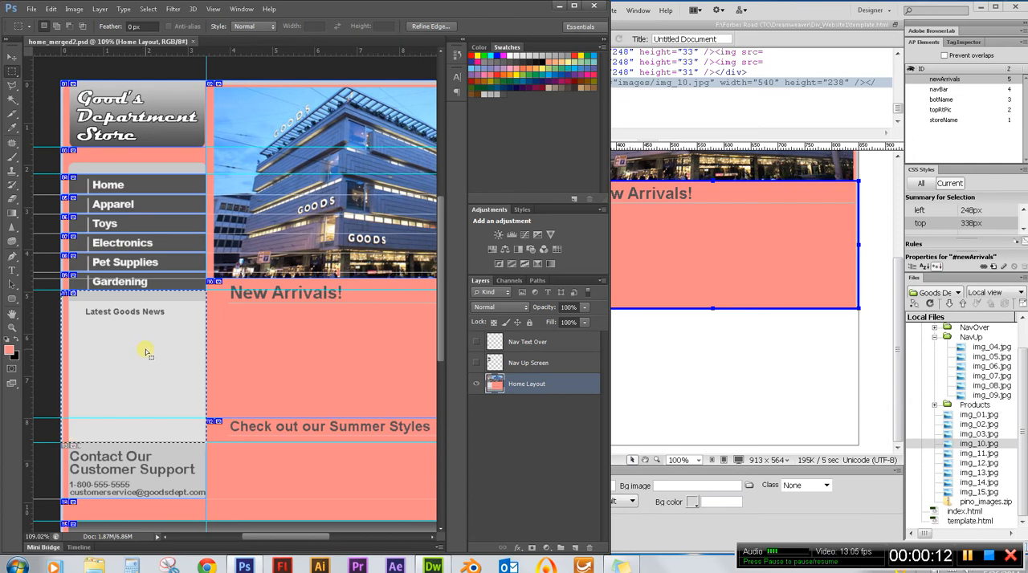
pyautogui.hotkey('ctrl', 'n')
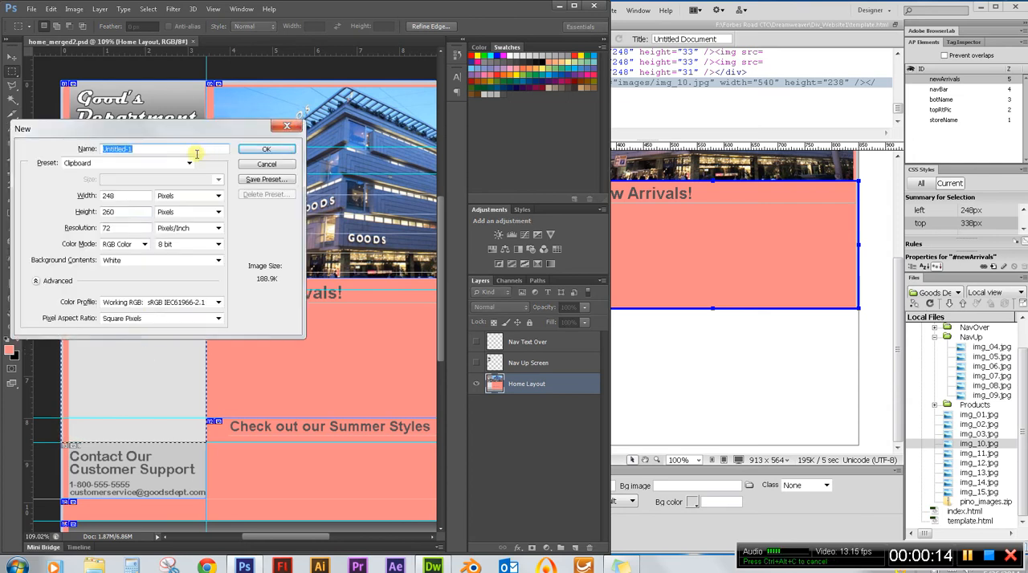
# Switch to Dreamweaver, insert a new AP div inside the container after newArrivals and select it.
pyautogui.click(775, 7)
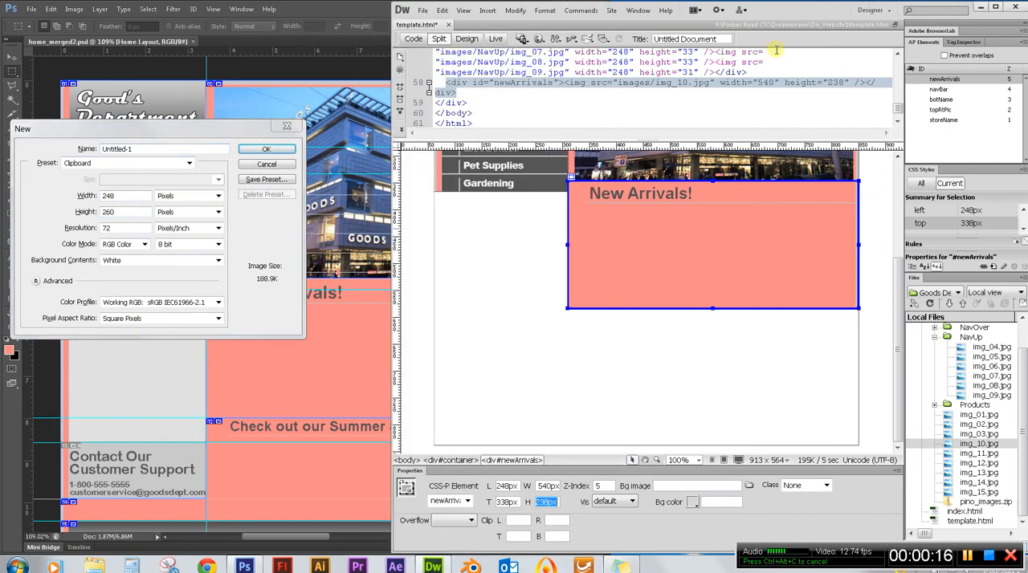
pyautogui.click(498, 258)
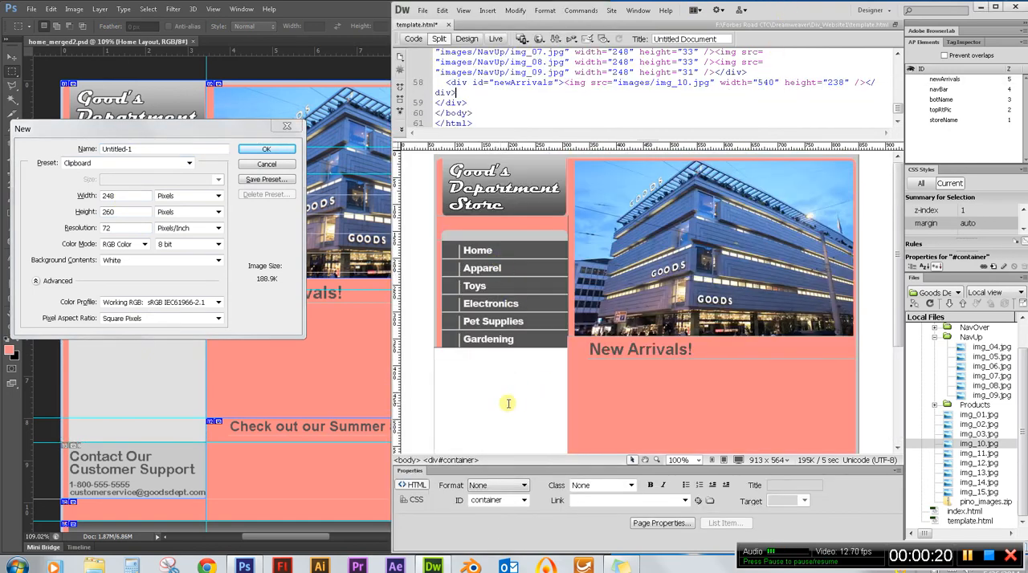
pyautogui.click(488, 11)
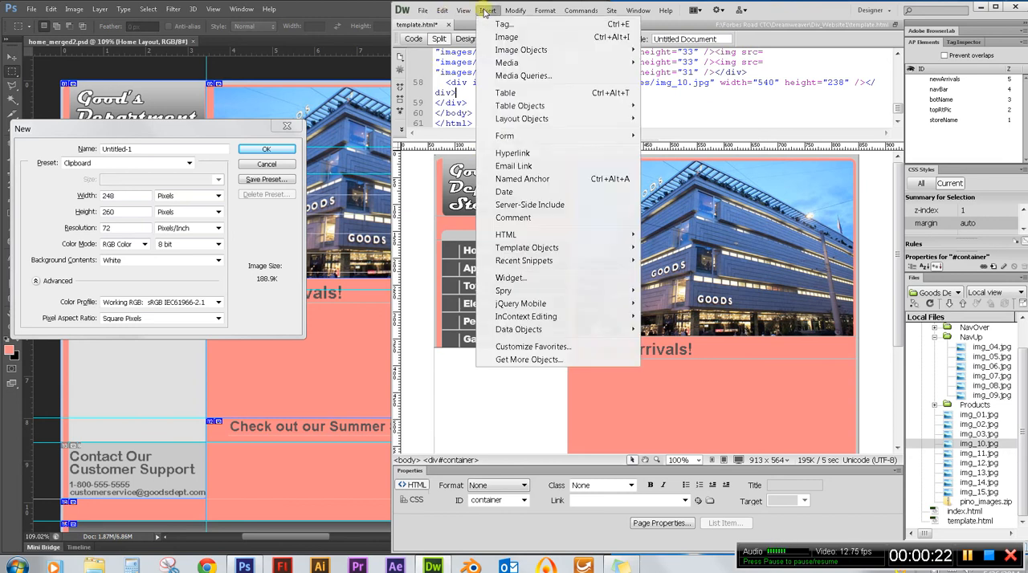
pyautogui.moveTo(542, 118)
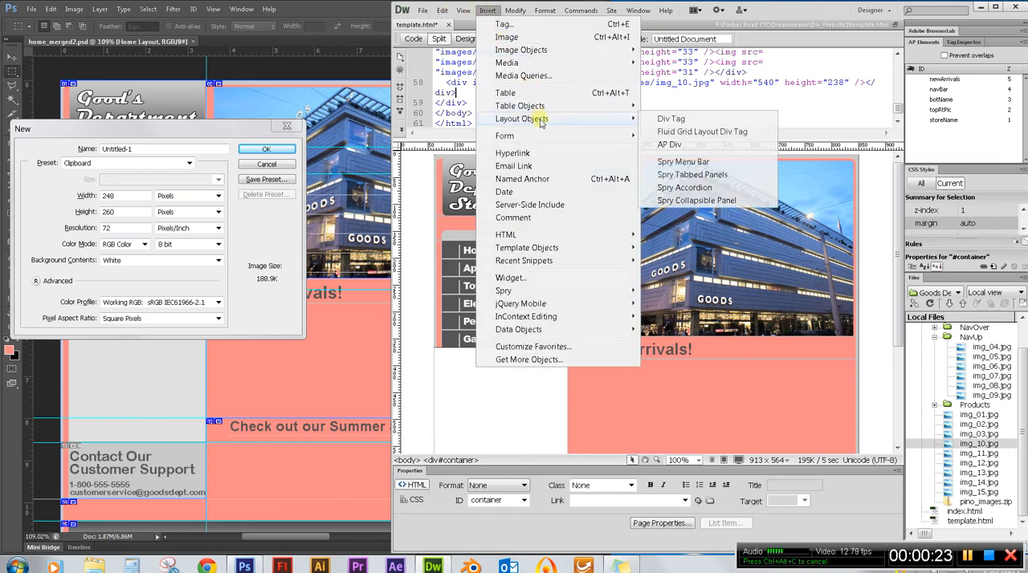
pyautogui.click(721, 145)
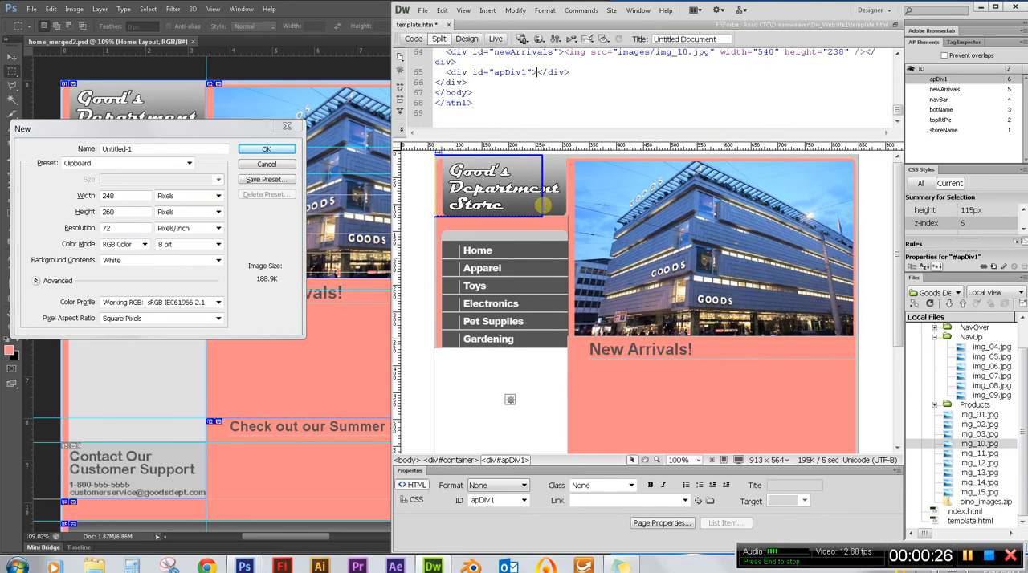
pyautogui.click(542, 207)
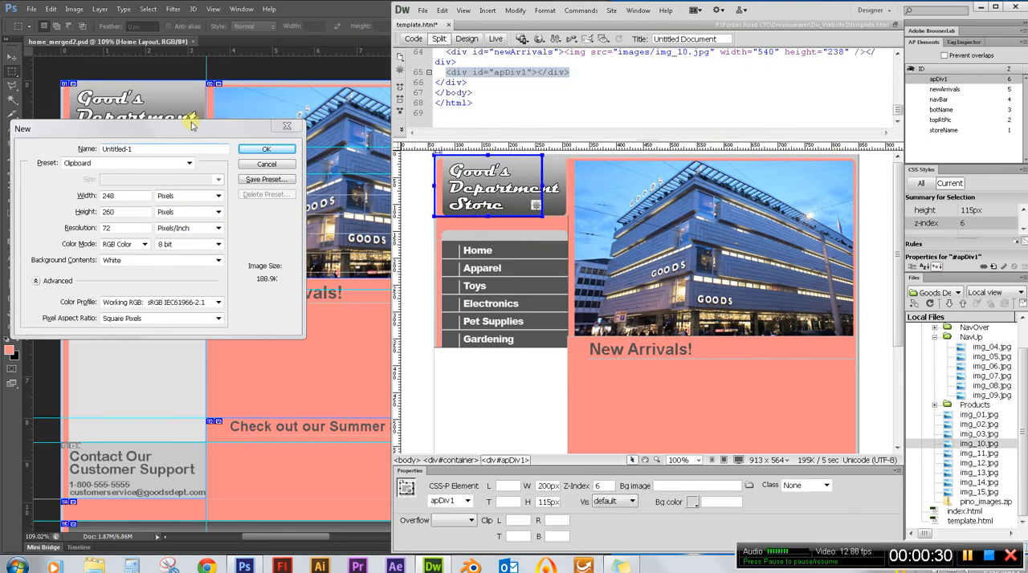
# Rename the newly inserted AP div as latestNews in Dreamweaver.
pyautogui.moveTo(191, 124); pyautogui.dragTo(200, 86)
pyautogui.click(818, 17)
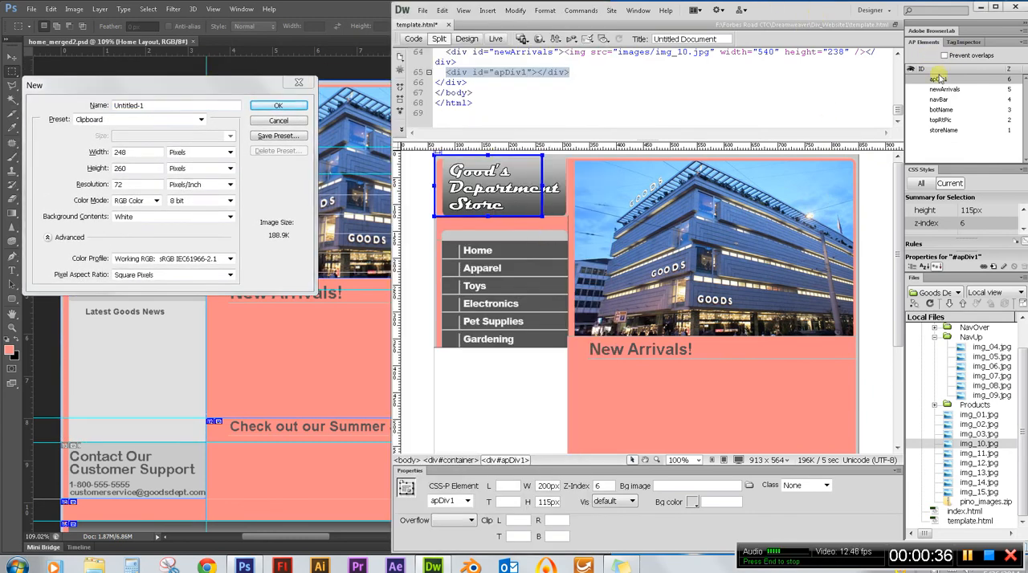
pyautogui.doubleClick(941, 81)
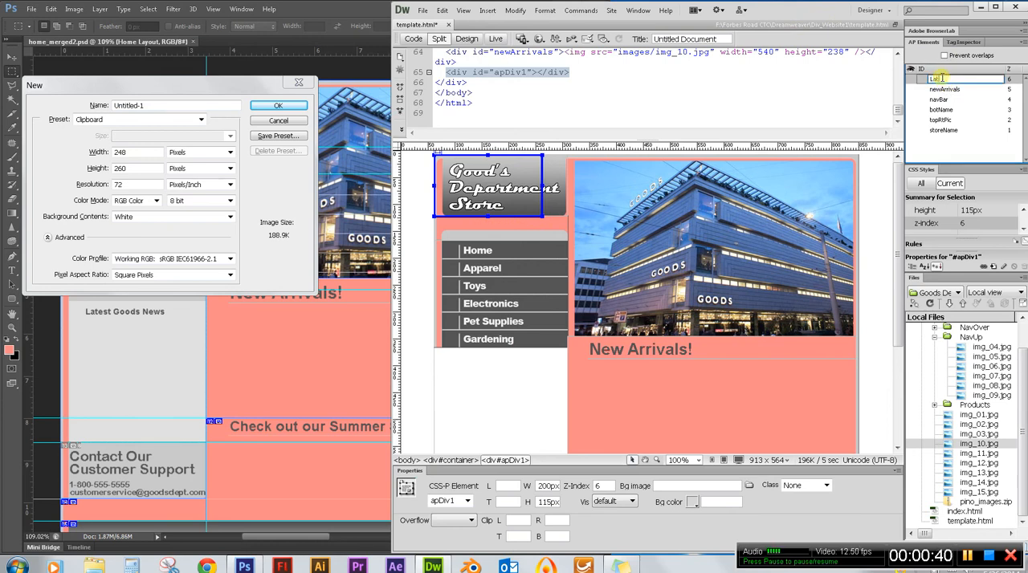
pyautogui.press('BackSpace')
pyautogui.write('latestNe')
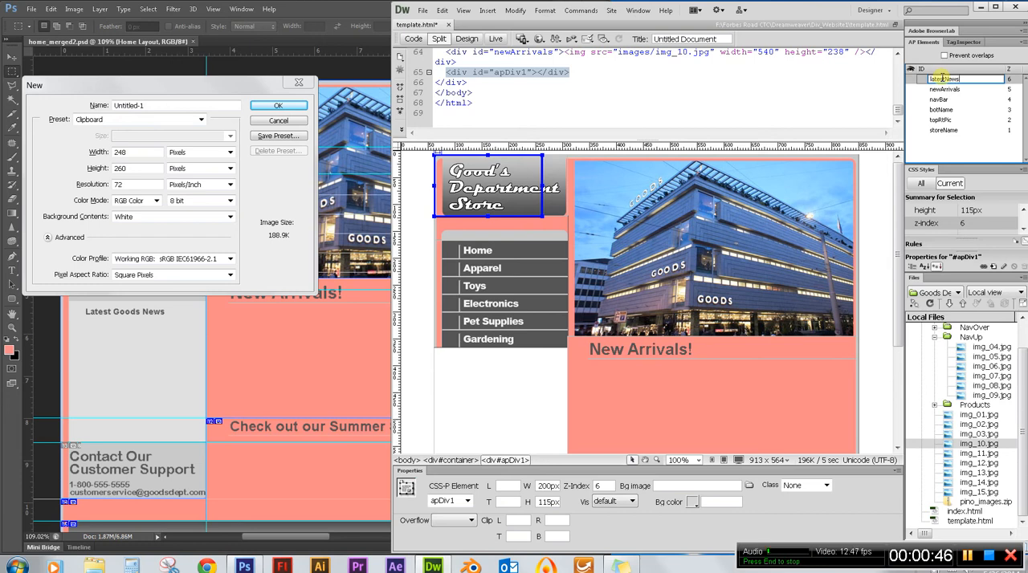
pyautogui.write('ws')
pyautogui.press('Return')
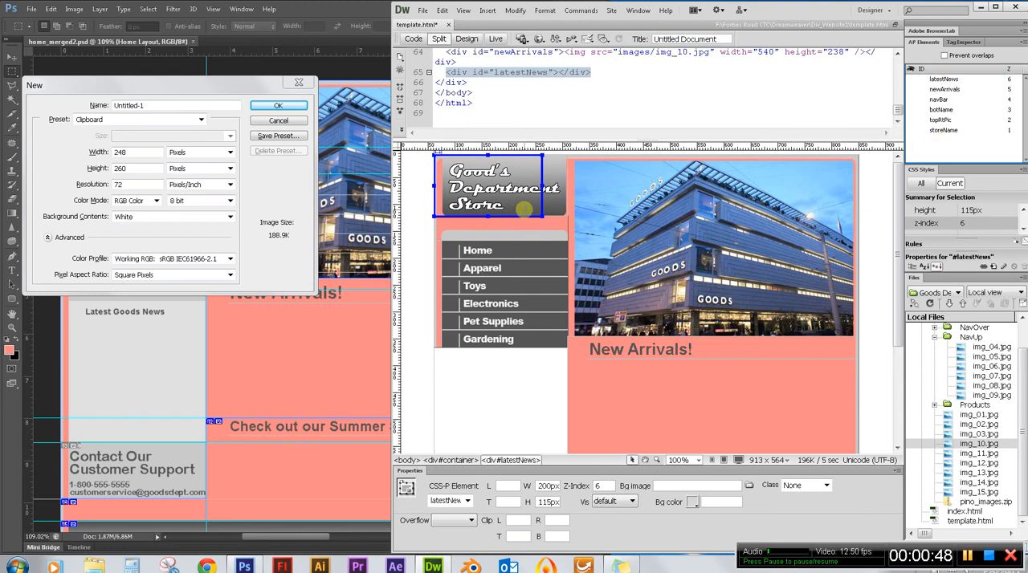
# Set the latestNews div's width to 248px and its height to 260px, matching the dimensions in Photoshop's New document dialog.
pyautogui.click(541, 201)
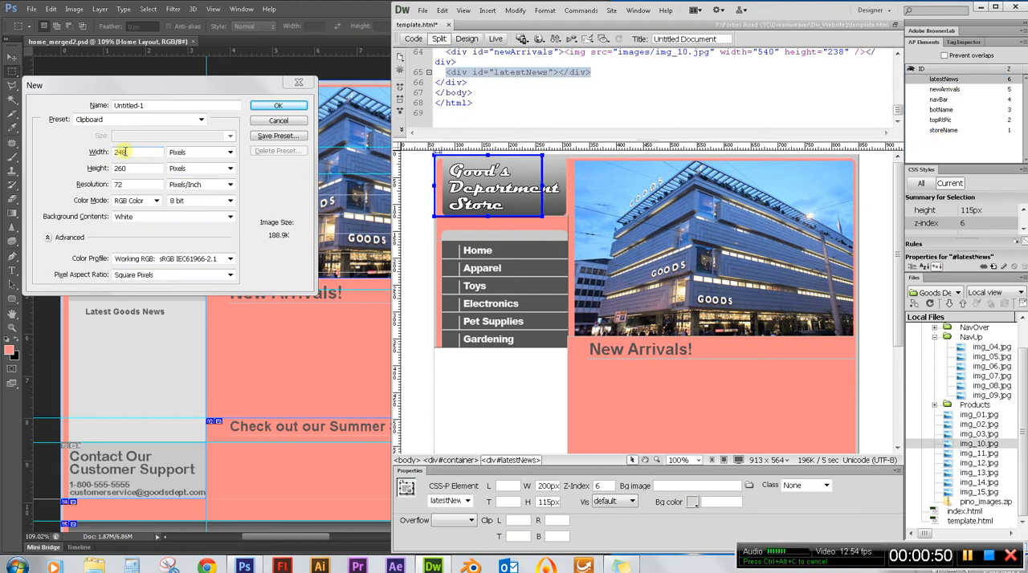
pyautogui.doubleClick(546, 486)
pyautogui.write('248')
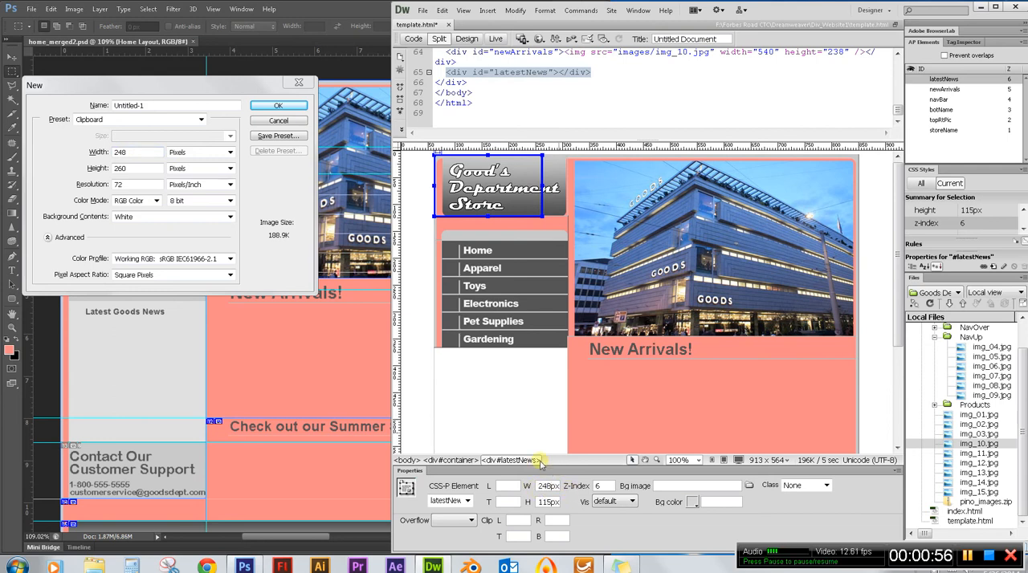
pyautogui.click(131, 169)
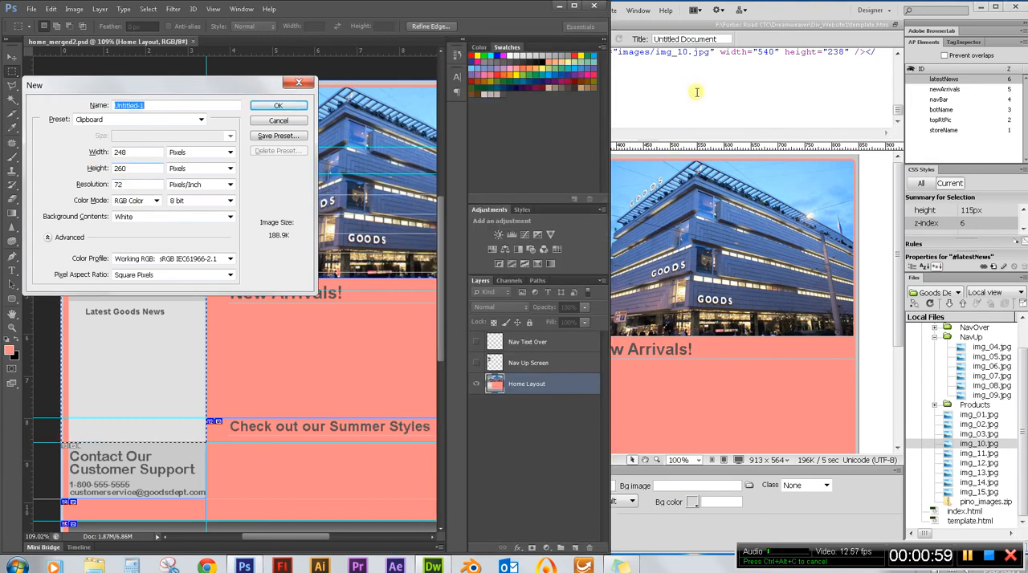
pyautogui.click(794, 10)
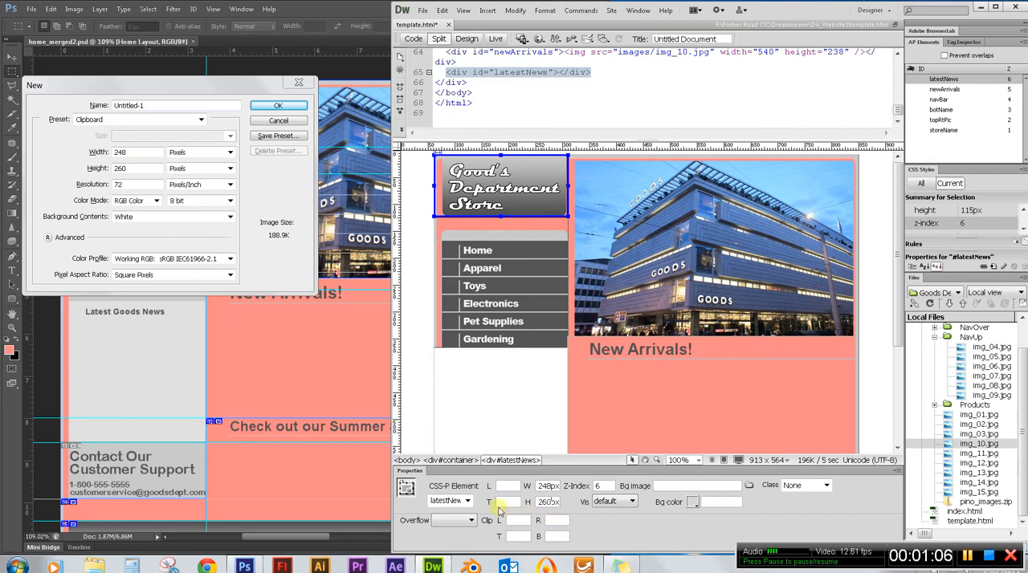
pyautogui.write('260px')
pyautogui.press('Return')
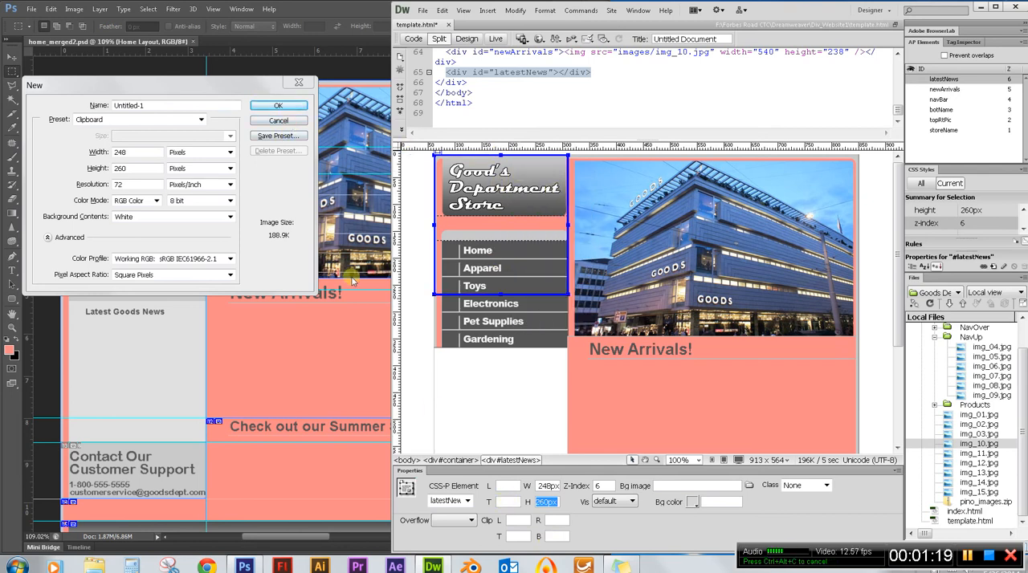
# Switch to Photoshop, dismiss the New document dialog and measure from the page top to below the navigation with a marquee and a new document.
pyautogui.click(288, 123)
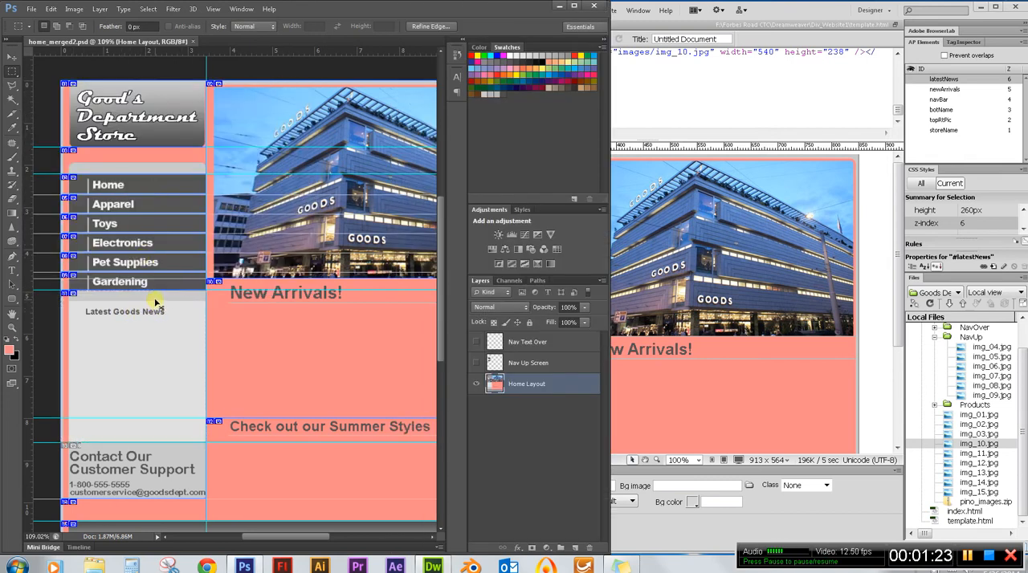
pyautogui.click(133, 242)
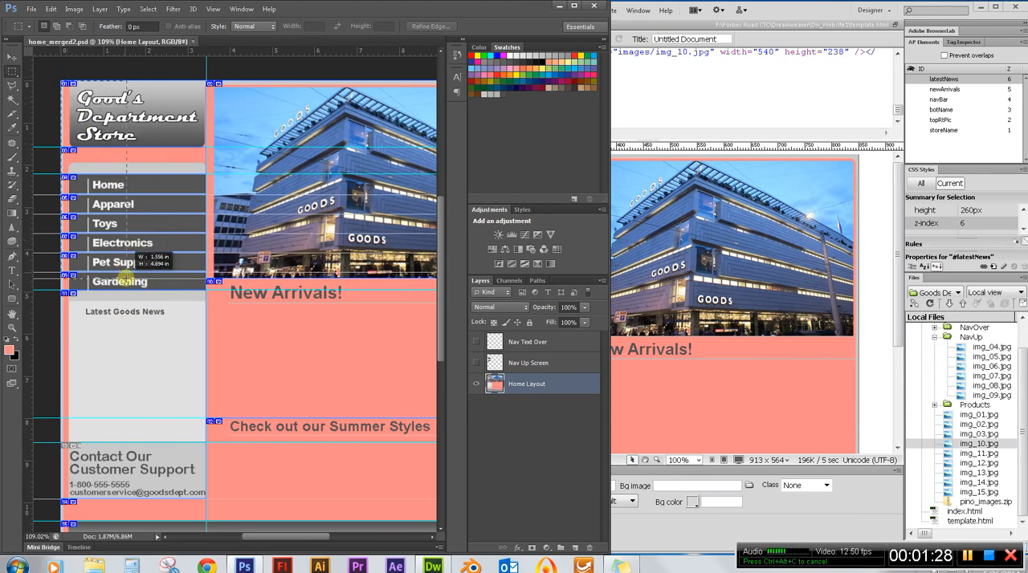
pyautogui.moveTo(126, 274); pyautogui.dragTo(128, 293)
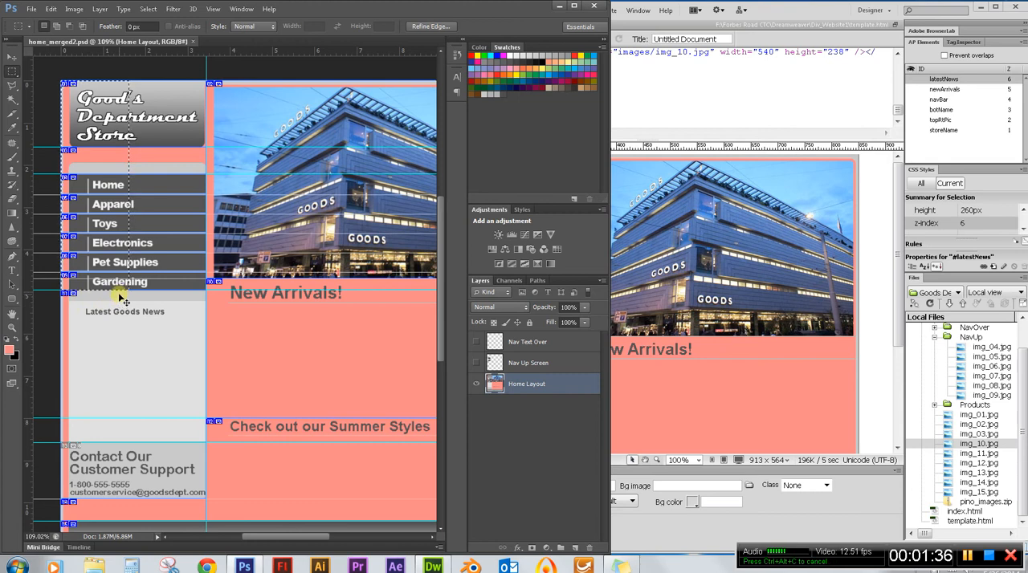
pyautogui.hotkey('ctrl', 'n')
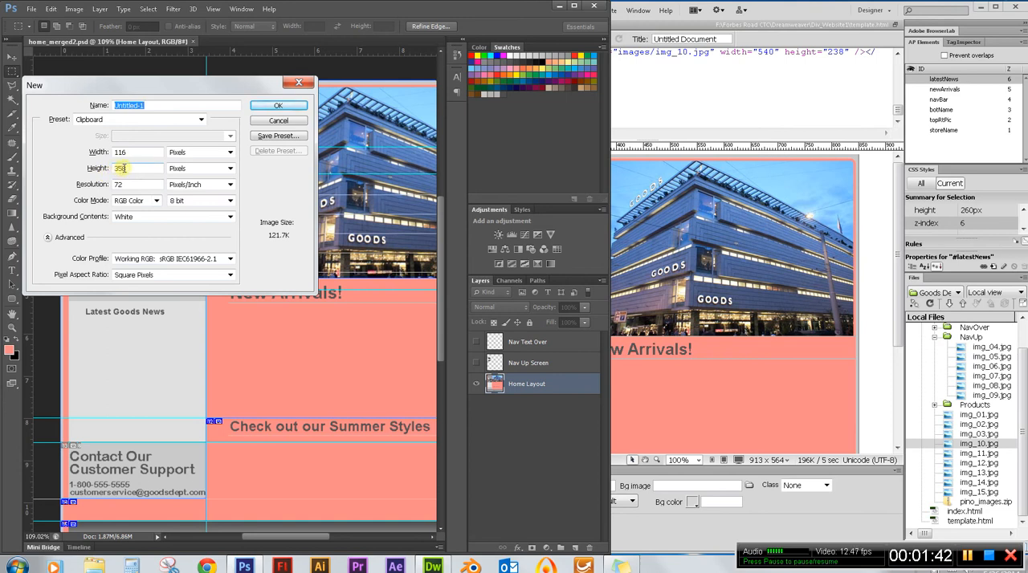
# Switch to Dreamweaver and set the latestNews div's top position to 358px.
pyautogui.click(632, 79)
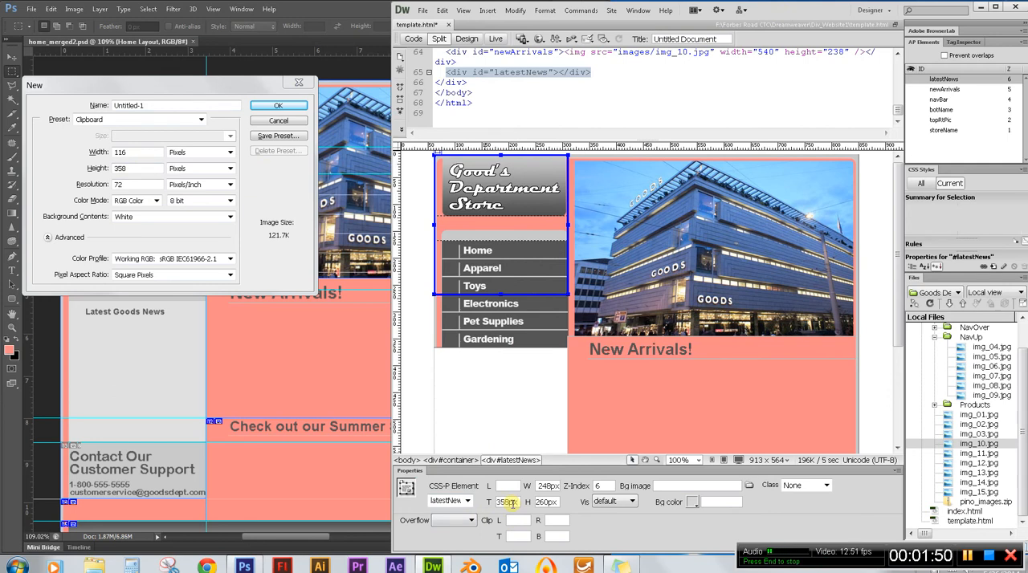
pyautogui.press('Return')
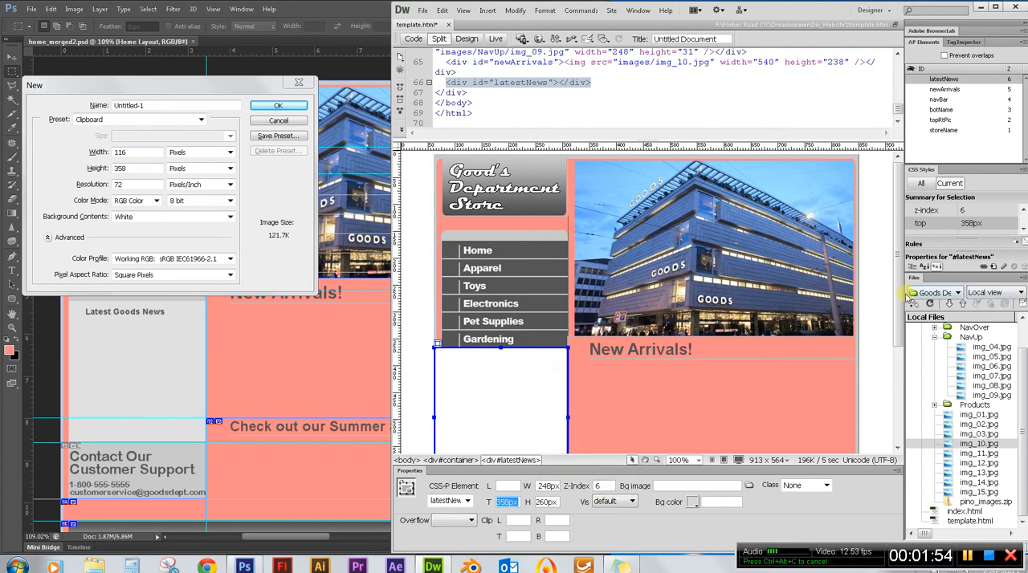
pyautogui.moveTo(899, 286); pyautogui.dragTo(904, 394)
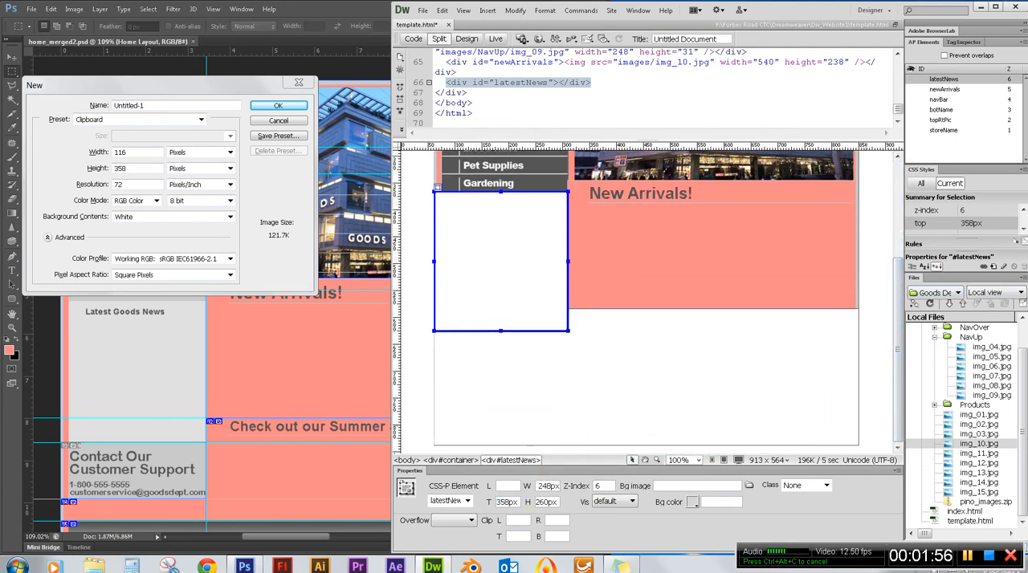
pyautogui.click(993, 473)
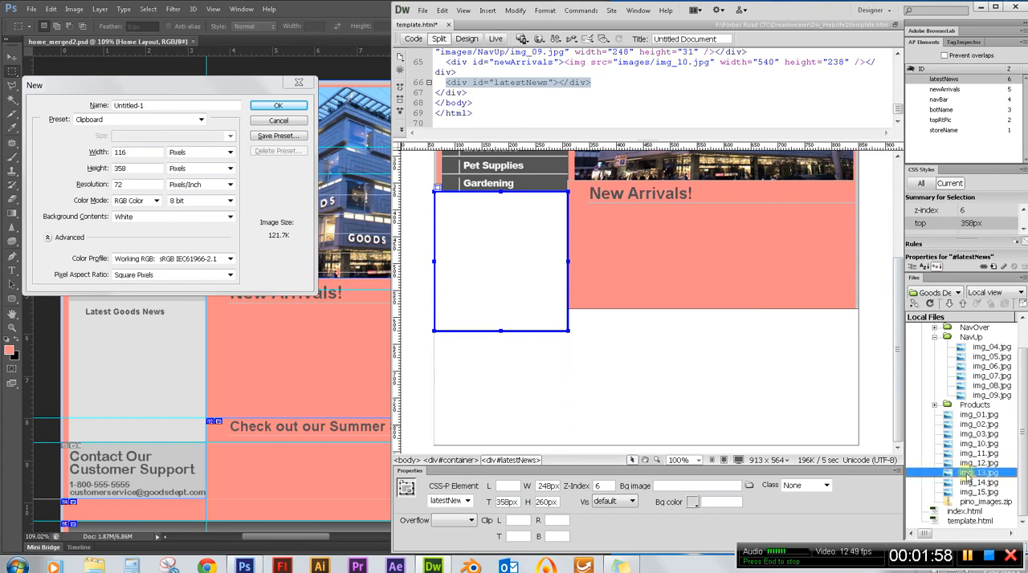
pyautogui.moveTo(964, 474)
pyautogui.mouseDown()
pyautogui.moveTo(905, 469)
pyautogui.moveTo(589, 335)
pyautogui.moveTo(492, 241)
pyautogui.mouseUp()
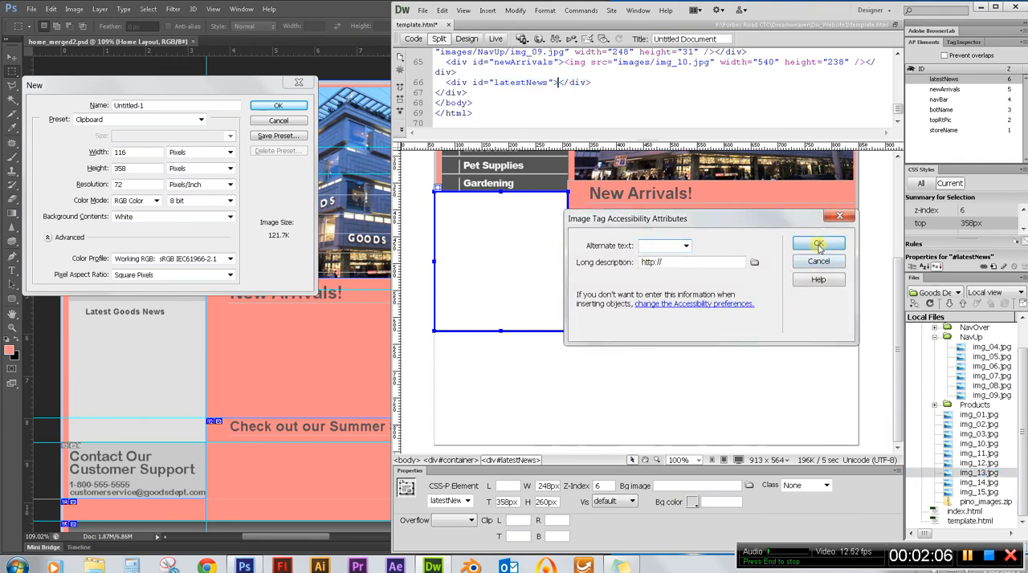
pyautogui.click(818, 245)
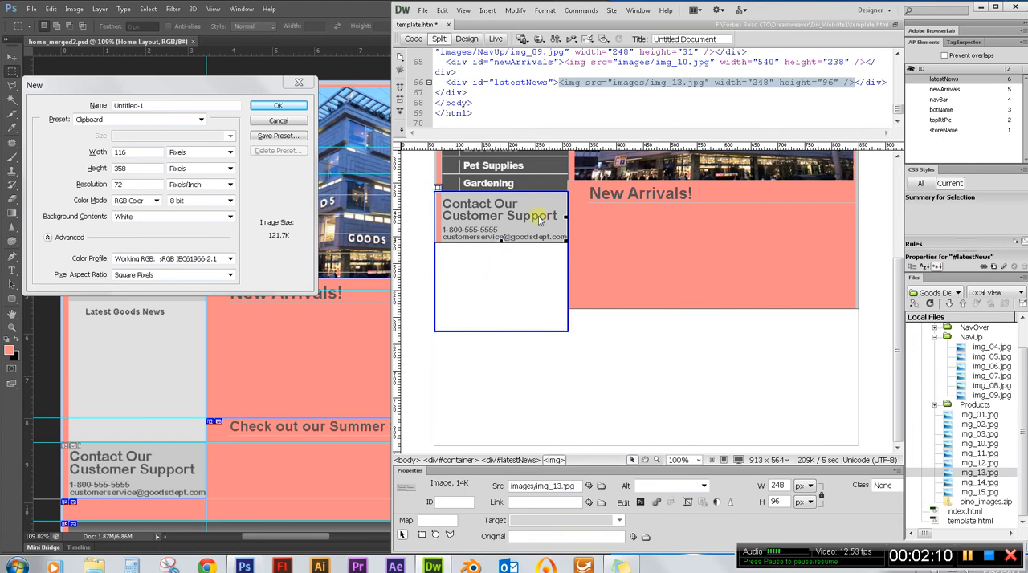
pyautogui.press('Delete')
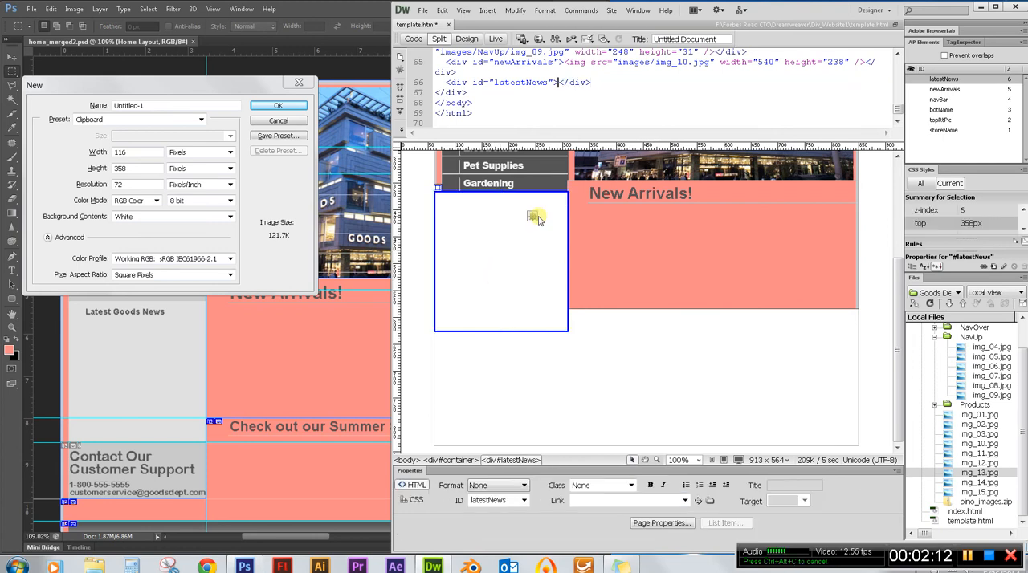
# Dismiss Photoshop's New document dialog, switch back to Dreamweaver and insert img_11.jpg into the latestNews div without alternate text.
pyautogui.click(293, 122)
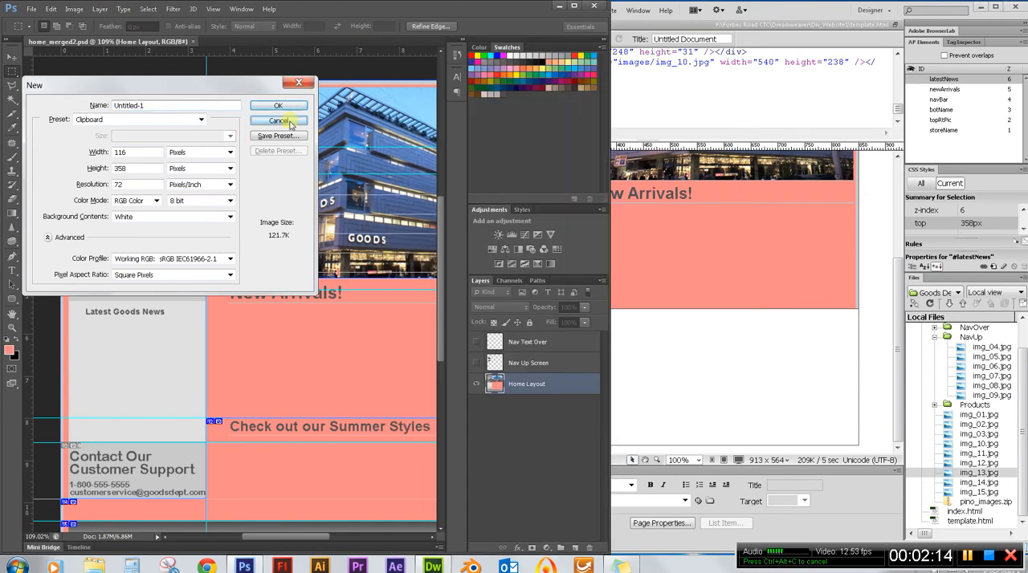
pyautogui.click(289, 122)
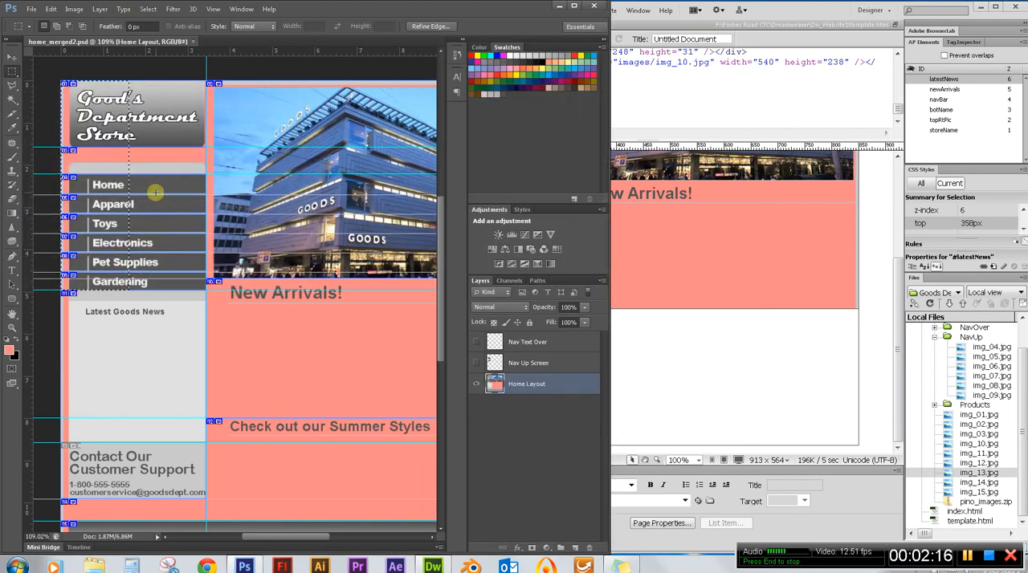
pyautogui.click(793, 15)
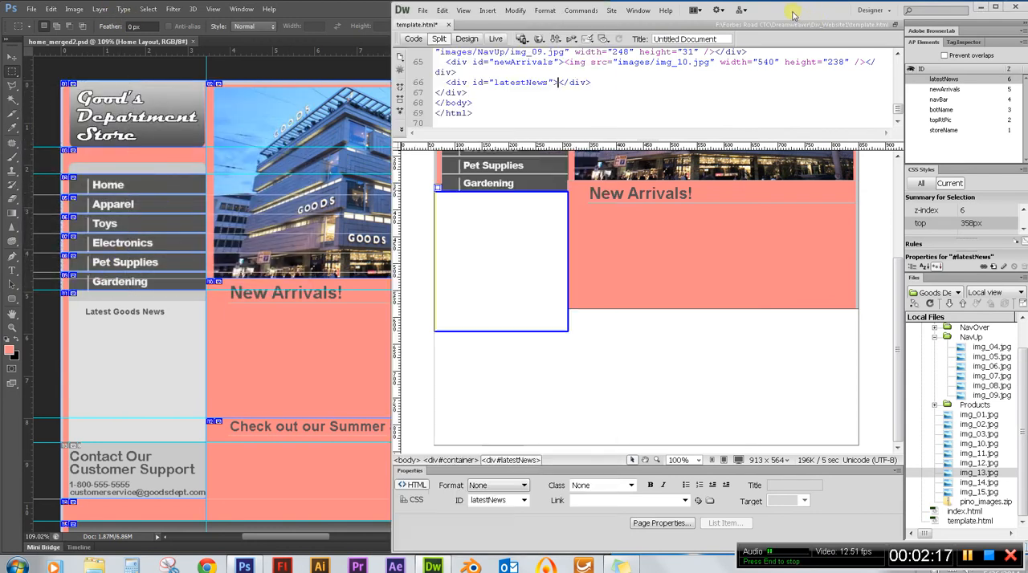
pyautogui.click(978, 455)
pyautogui.moveTo(982, 454); pyautogui.dragTo(484, 255)
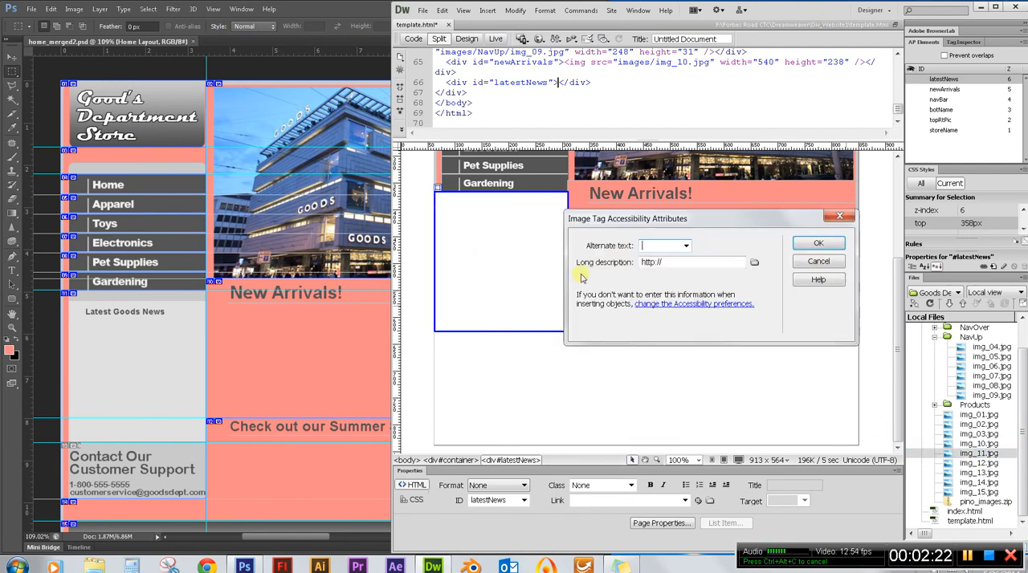
pyautogui.click(832, 244)
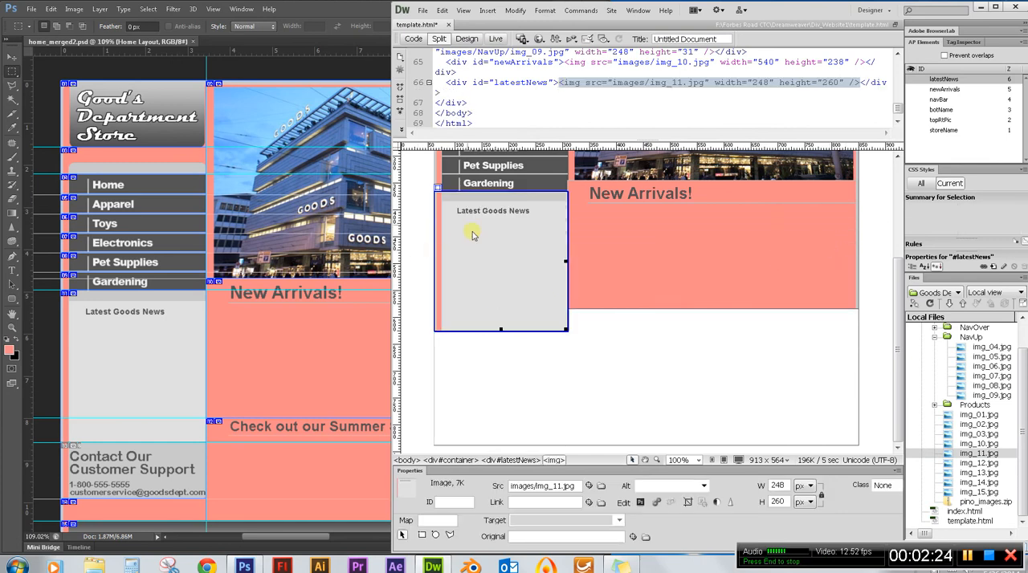
pyautogui.click(583, 372)
pyautogui.scroll(-3, 576, 339)
pyautogui.scroll(1, 576, 340)
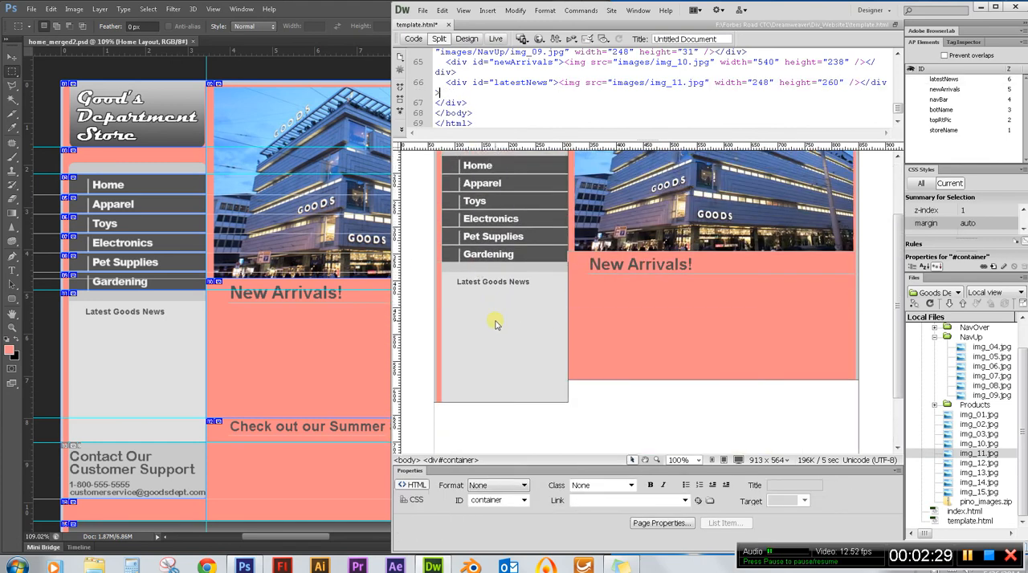
pyautogui.scroll(-2, 649, 424)
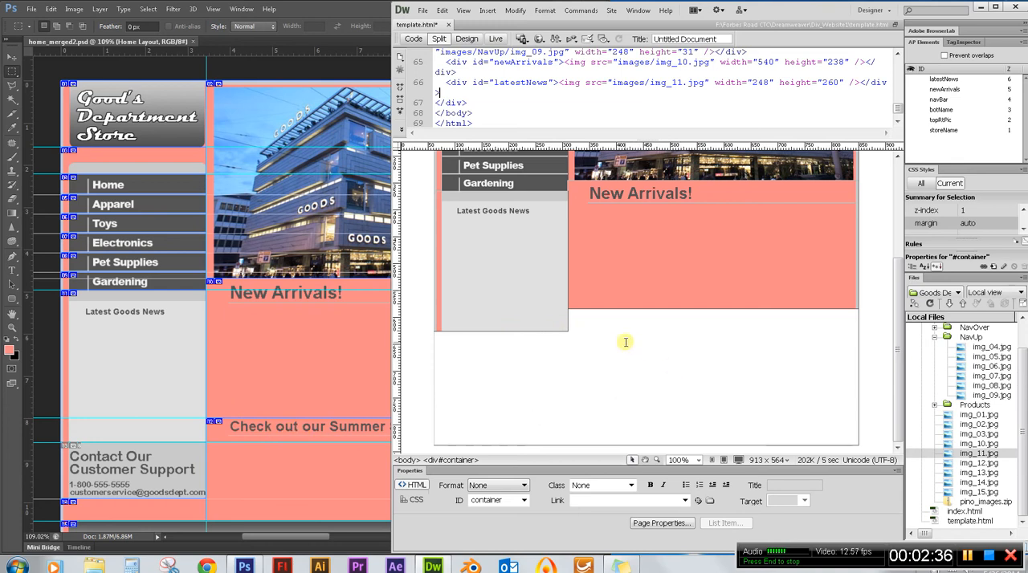
# Switch to Photoshop and measure the Summer Styles area, down to the bottom of the Contact section, with a marquee and the New document dialog.
pyautogui.doubleClick(290, 12)
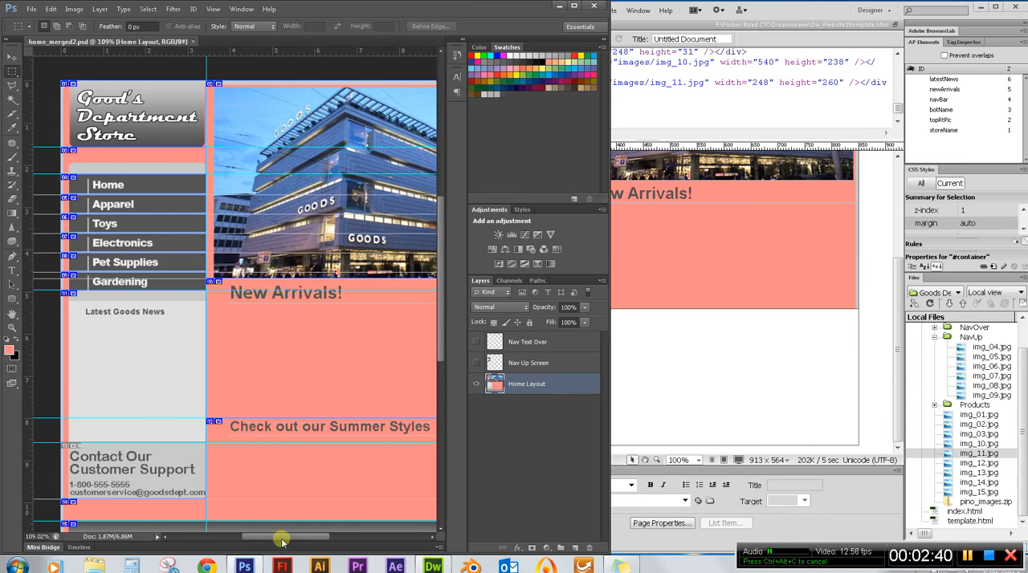
pyautogui.moveTo(280, 536); pyautogui.dragTo(314, 538)
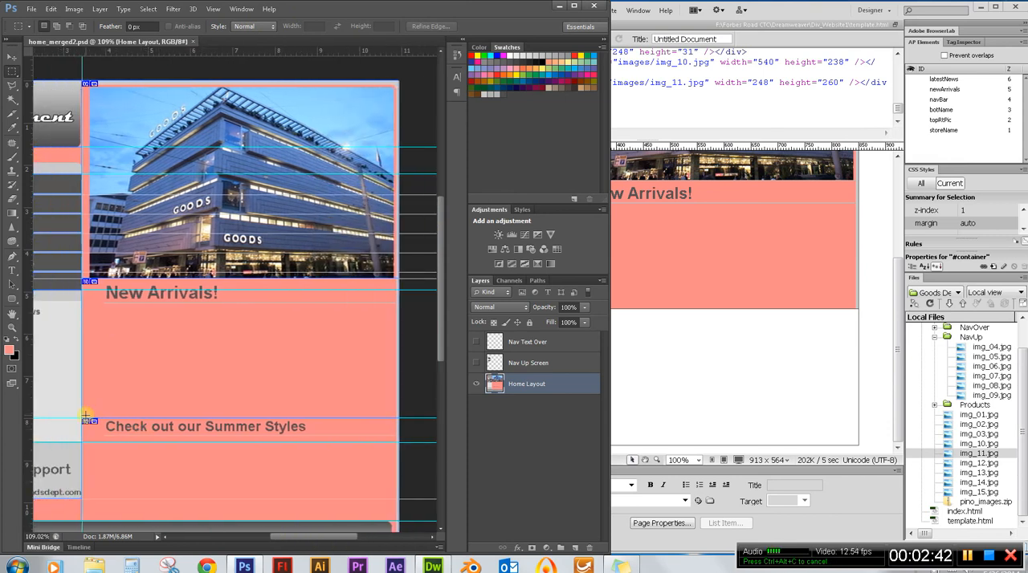
pyautogui.scroll(-3, 146, 439)
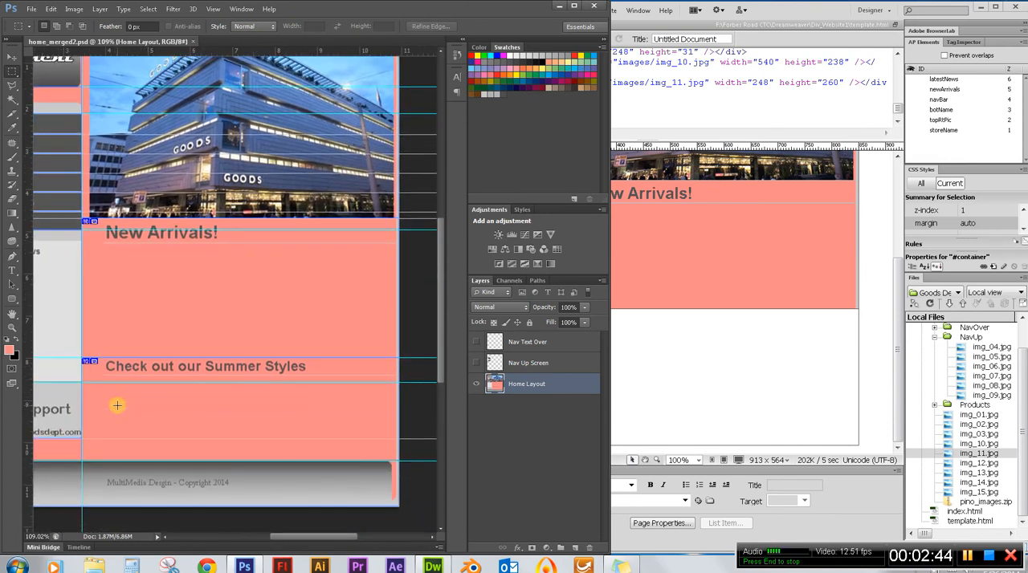
pyautogui.moveTo(300, 541)
pyautogui.mouseDown()
pyautogui.moveTo(256, 539)
pyautogui.moveTo(321, 541)
pyautogui.moveTo(292, 542)
pyautogui.moveTo(300, 544)
pyautogui.mouseUp()
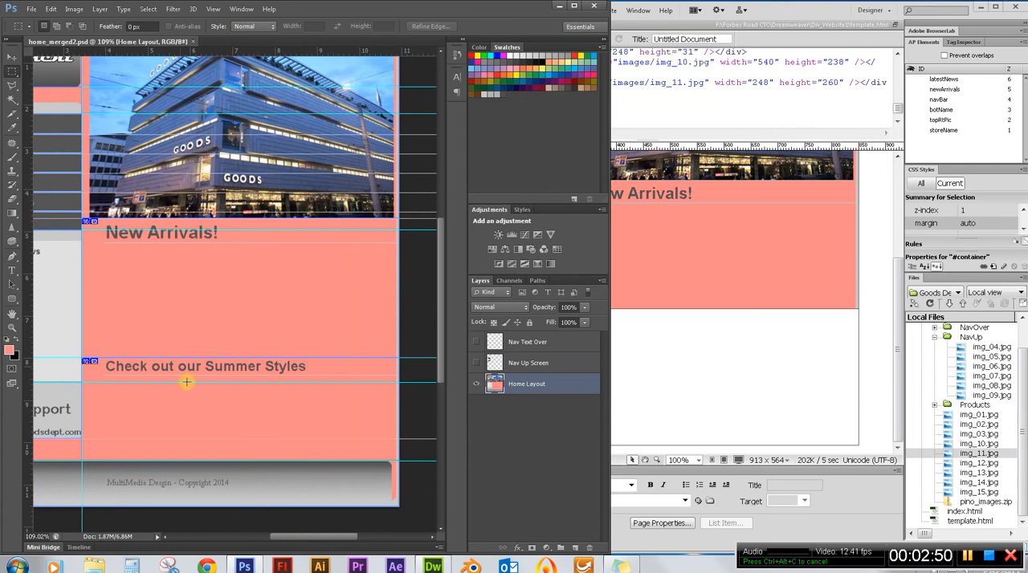
pyautogui.moveTo(81, 358); pyautogui.dragTo(399, 436)
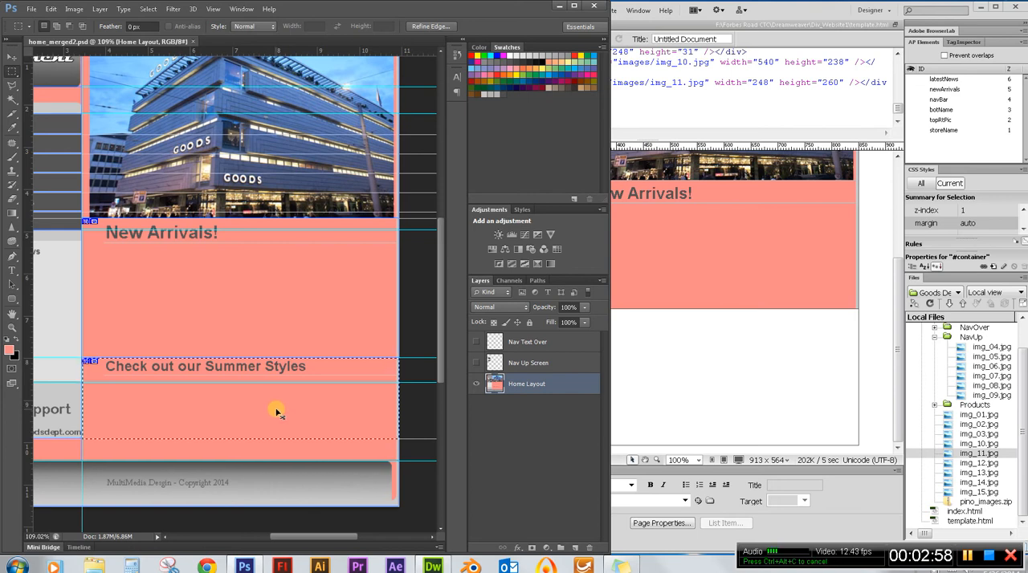
pyautogui.hotkey('ctrl', 'n')
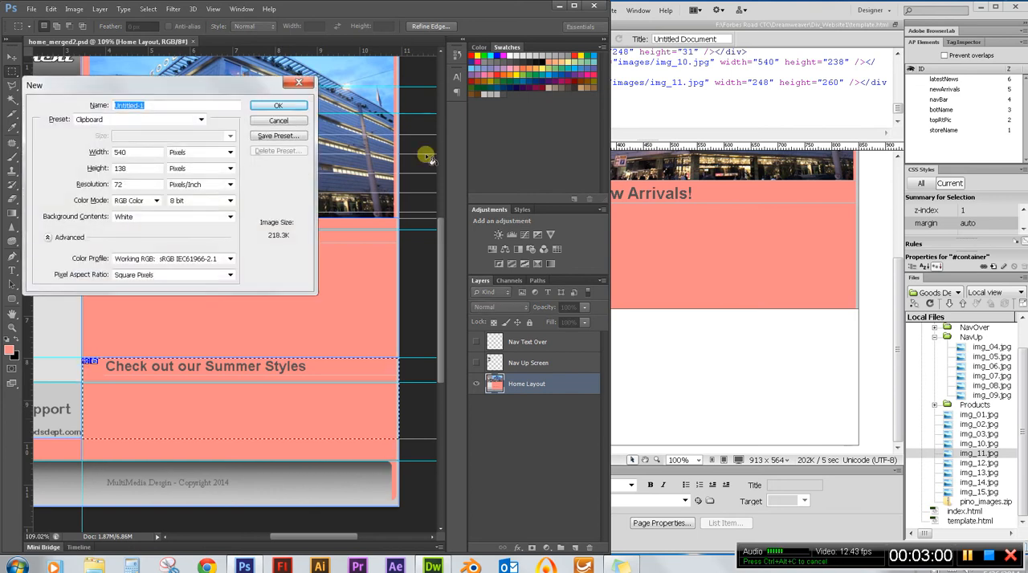
# Switch to Dreamweaver and insert a new AP div inside the container, after the latestNews div.
pyautogui.click(622, 36)
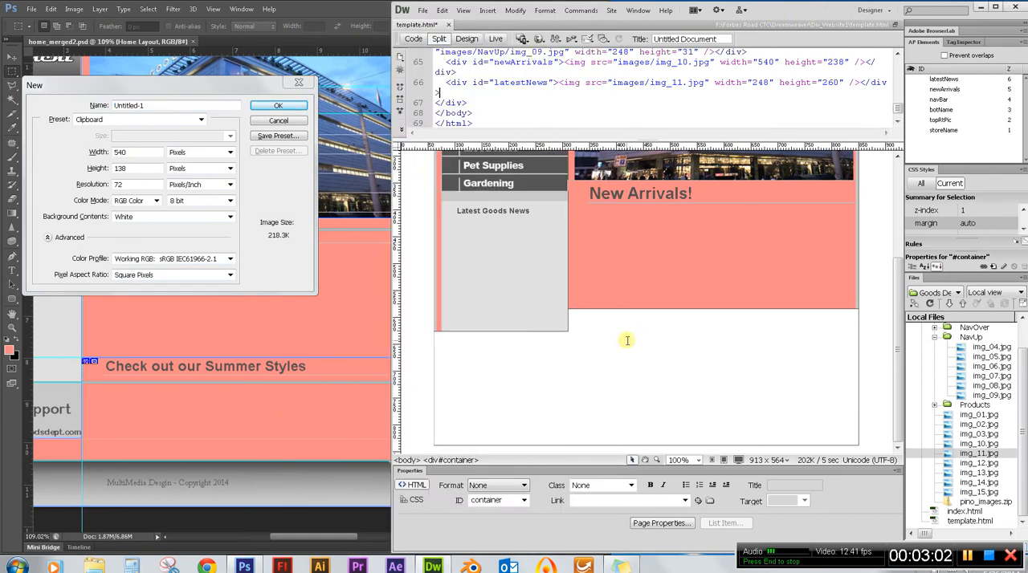
pyautogui.scroll(3, 627, 340)
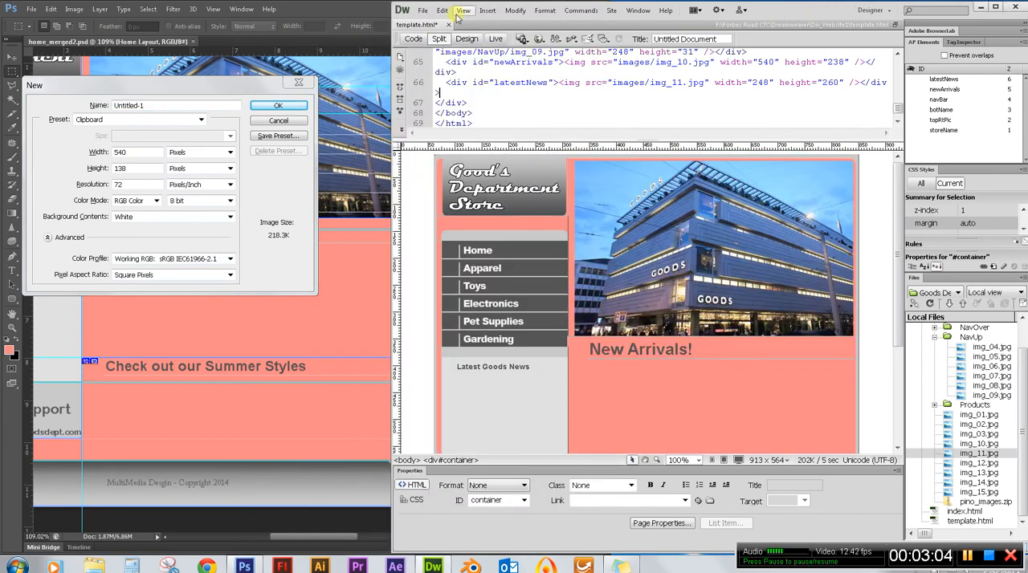
pyautogui.click(487, 10)
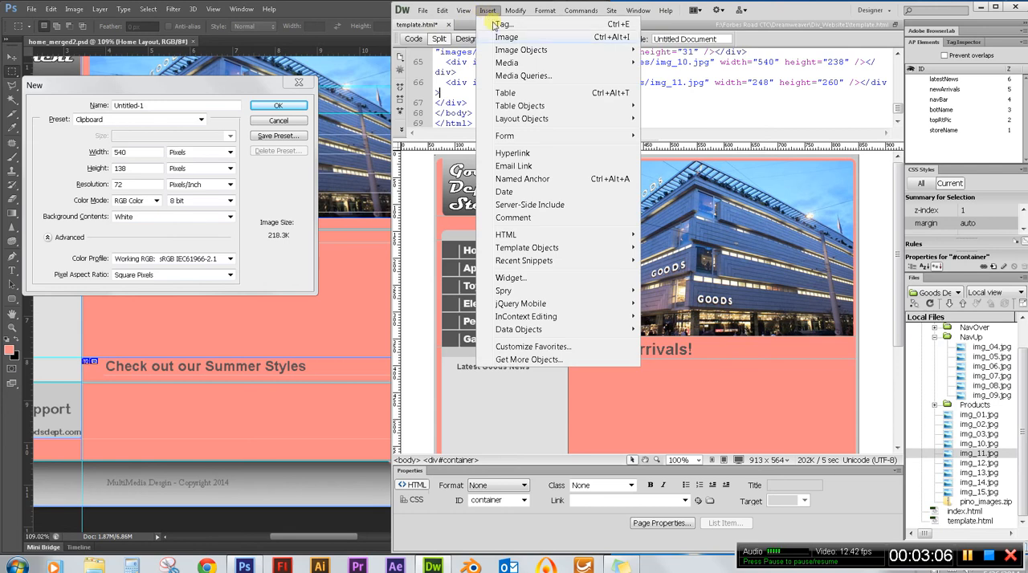
pyautogui.moveTo(552, 113)
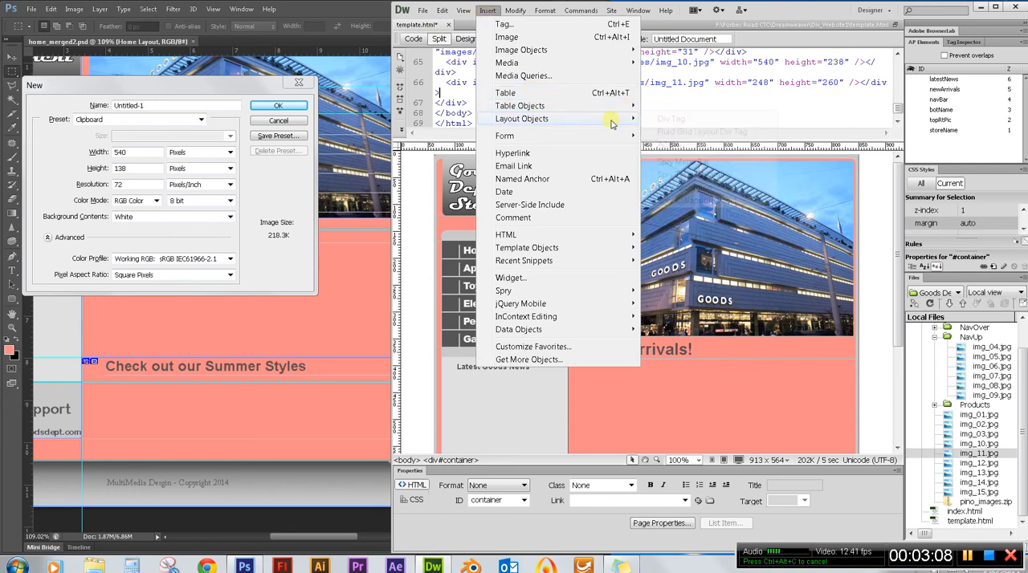
pyautogui.moveTo(594, 119)
pyautogui.click(708, 151)
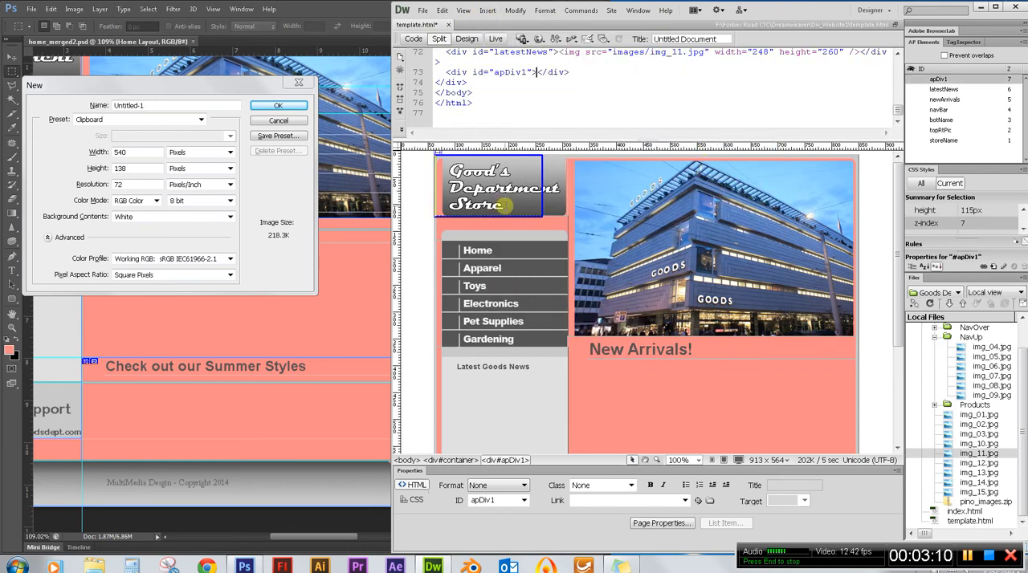
# Set the new AP div's width to 540px and its height to 138px.
pyautogui.click(542, 203)
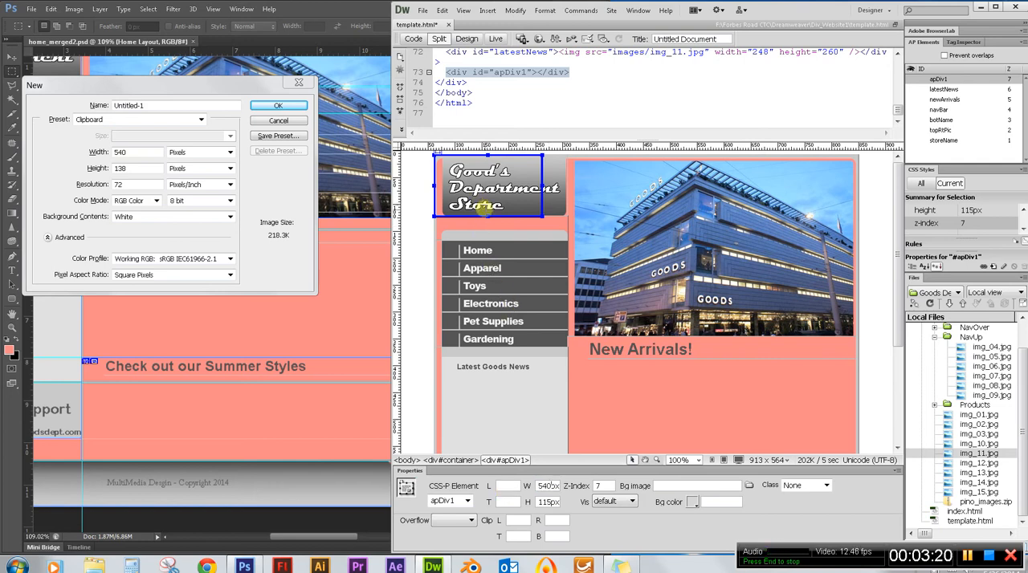
pyautogui.doubleClick(549, 501)
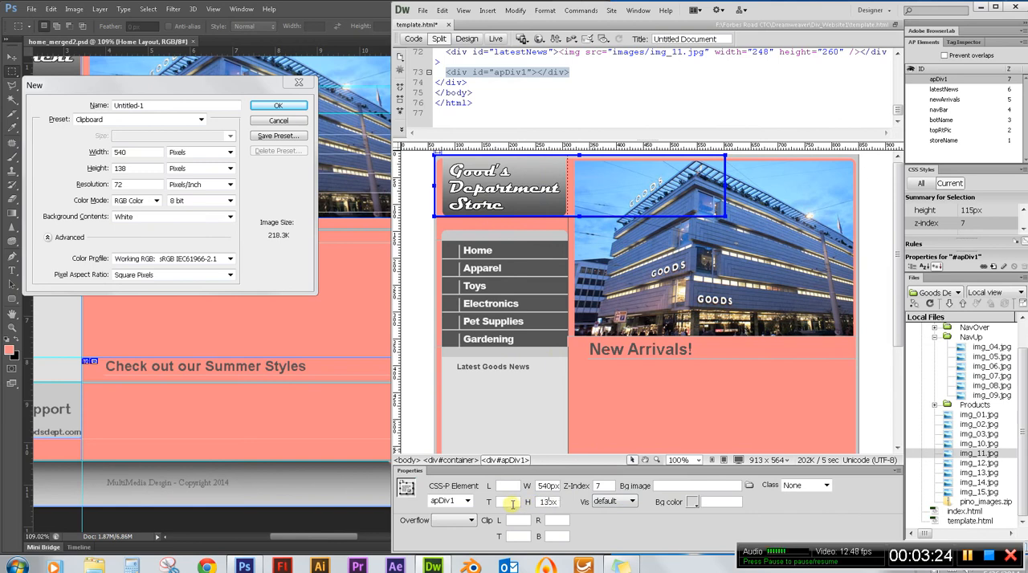
pyautogui.press('Return')
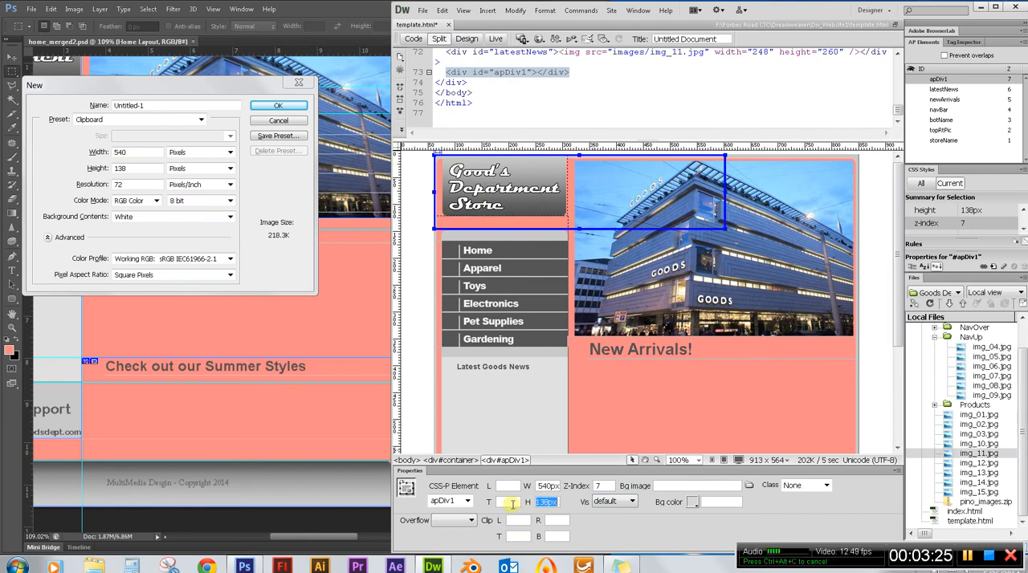
# Rename the new AP div newStyles and set its left position to 248px.
pyautogui.doubleClick(939, 78)
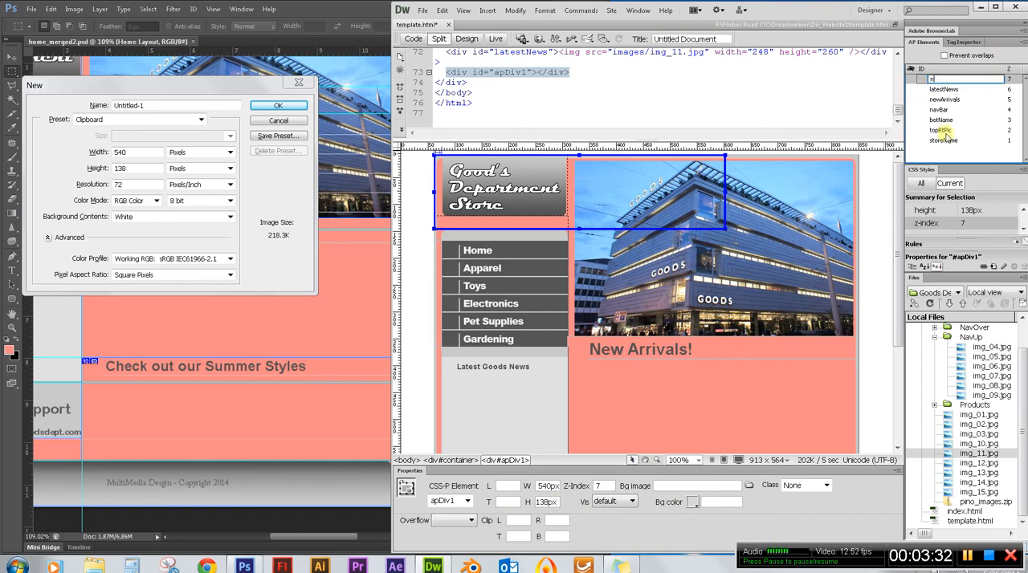
pyautogui.write('newStyles')
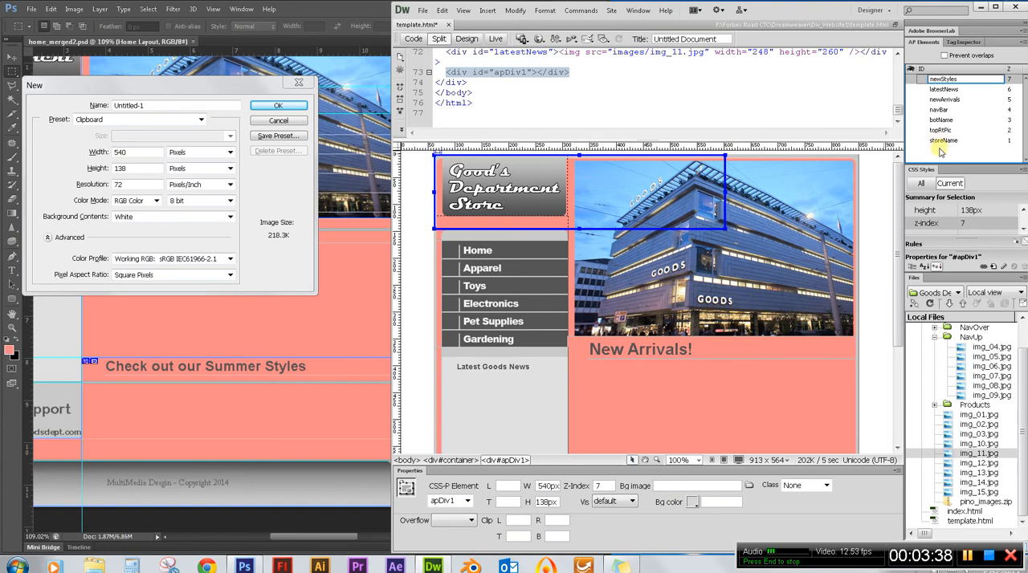
pyautogui.press('Return')
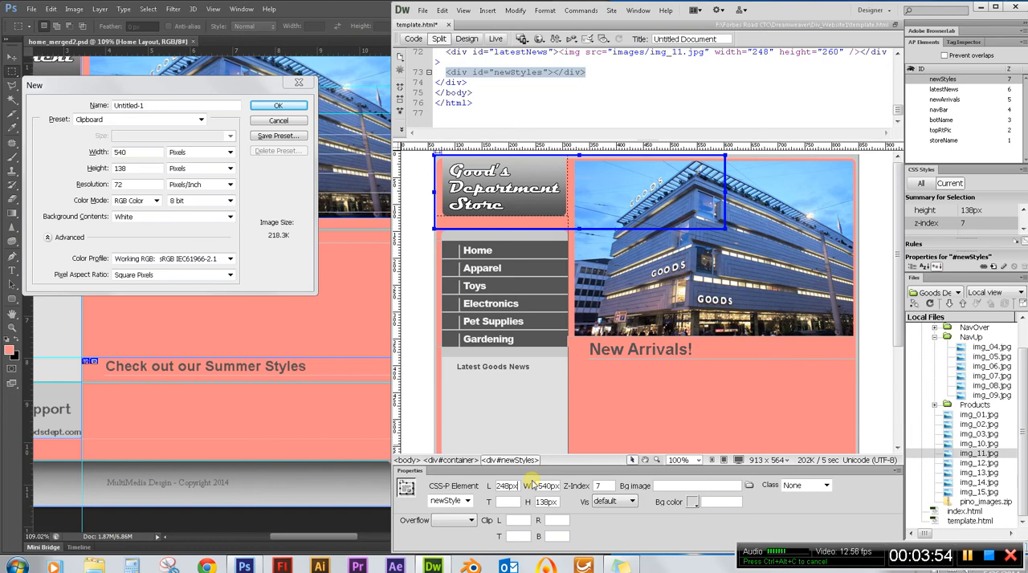
pyautogui.press('Return')
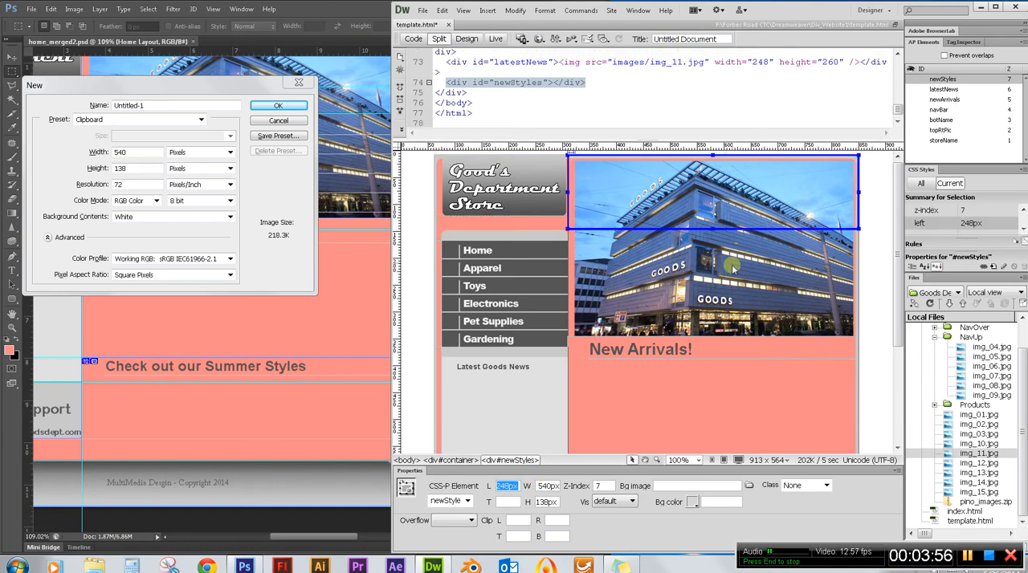
# Switch to Photoshop, dismiss the New document dialog and measure from the page top to the Summer Styles area with a marquee and a new document.
pyautogui.moveTo(900, 313)
pyautogui.mouseDown()
pyautogui.moveTo(904, 346)
pyautogui.moveTo(905, 326)
pyautogui.mouseUp()
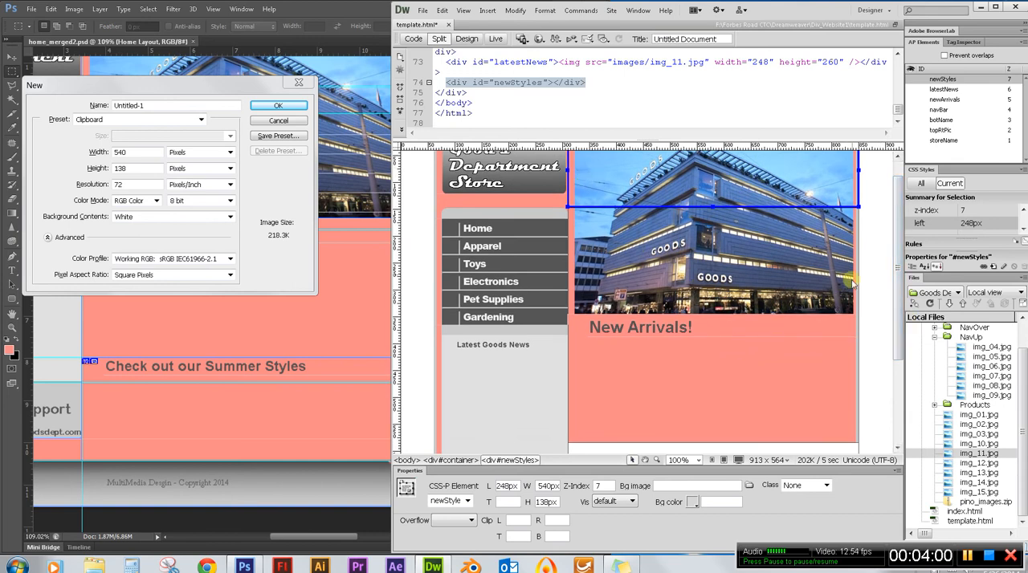
pyautogui.scroll(2, 893, 258)
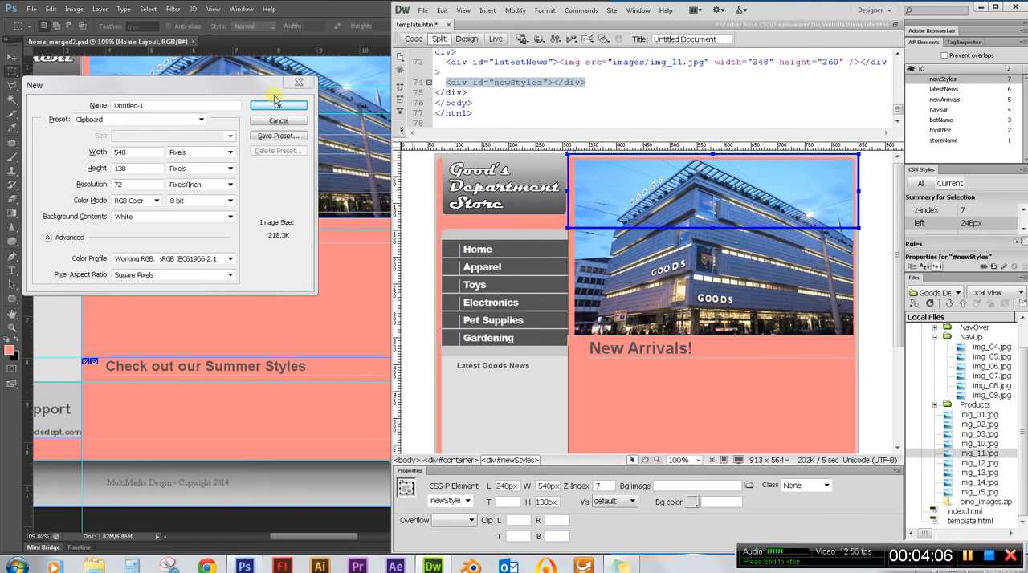
pyautogui.click(278, 121)
pyautogui.click(279, 121)
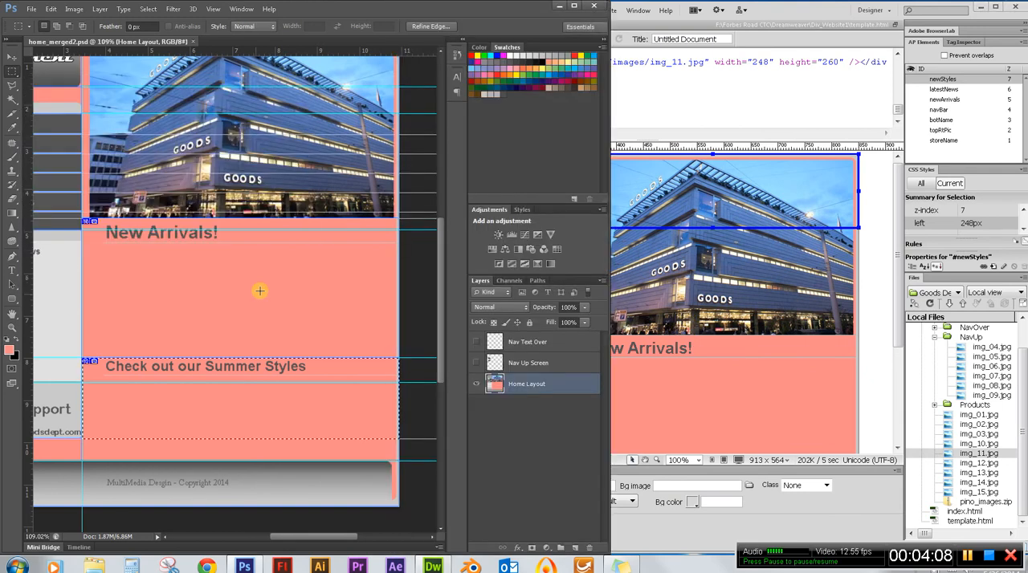
pyautogui.scroll(3, 257, 365)
pyautogui.moveTo(167, 88); pyautogui.dragTo(252, 432)
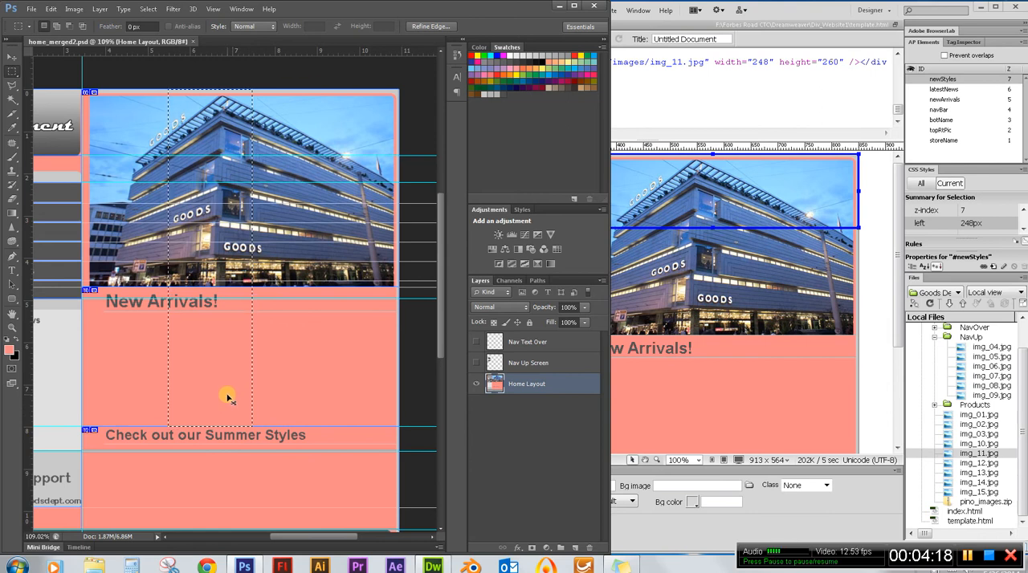
pyautogui.hotkey('ctrl', 'n')
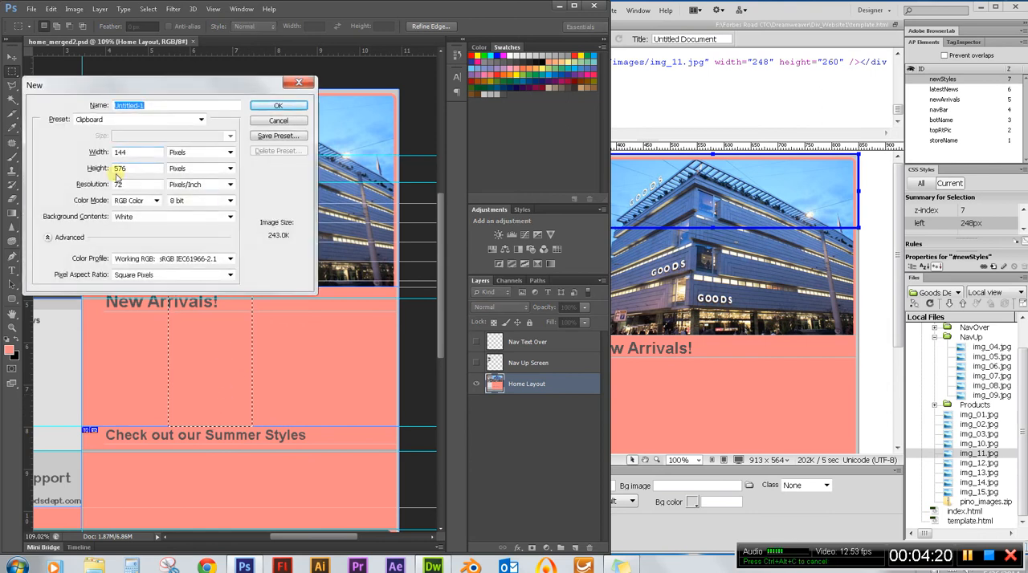
pyautogui.click(292, 123)
# Switch to Dreamweaver and set the newStyles div's top position to 576px.
pyautogui.click(841, 13)
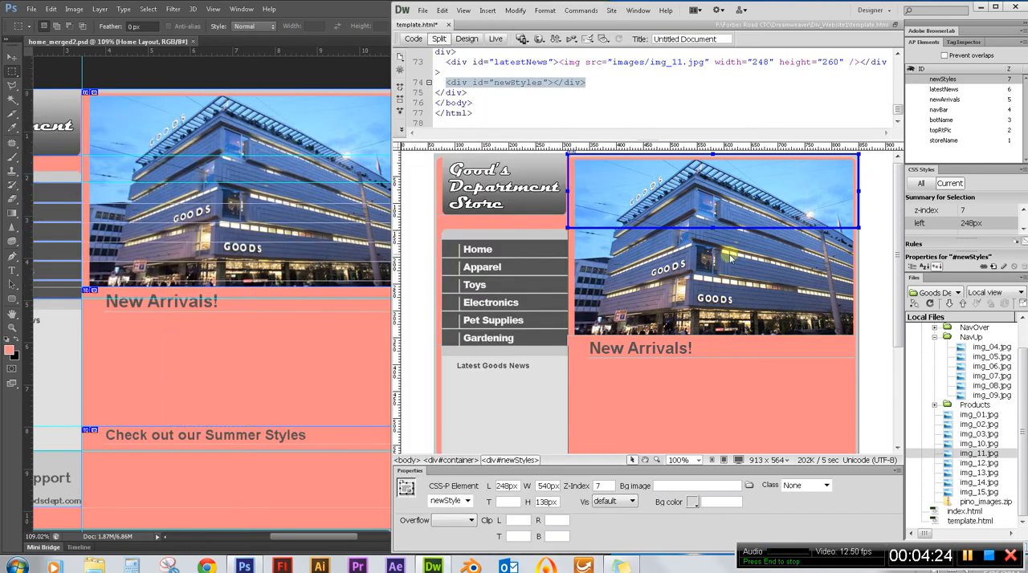
pyautogui.click(650, 324)
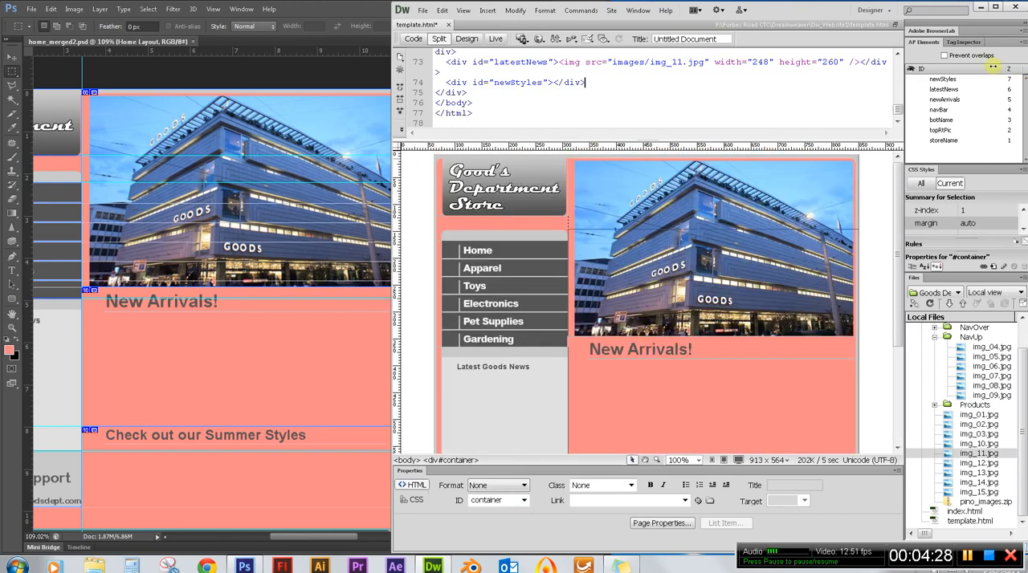
pyautogui.click(945, 79)
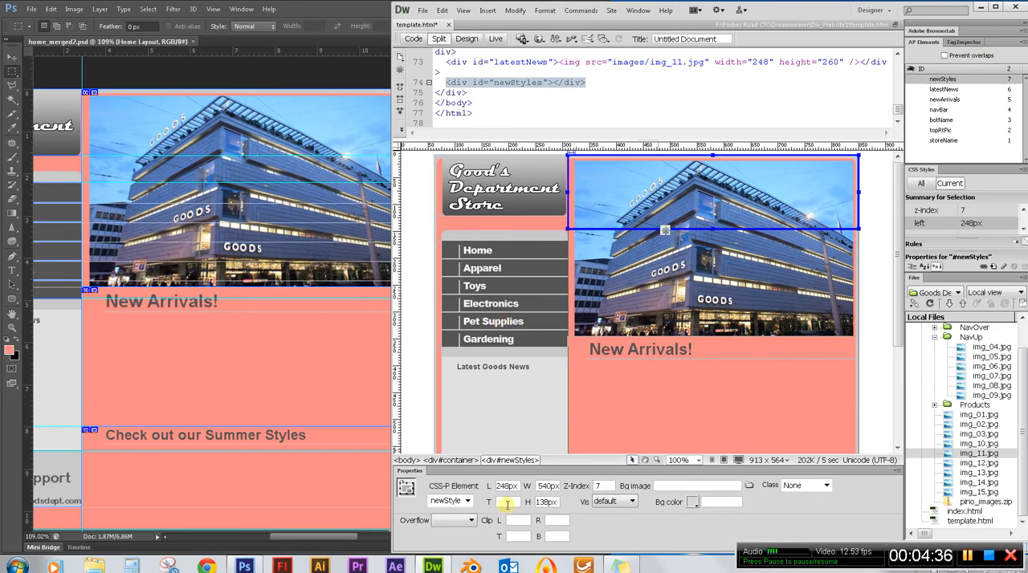
pyautogui.click(507, 502)
pyautogui.write('37')
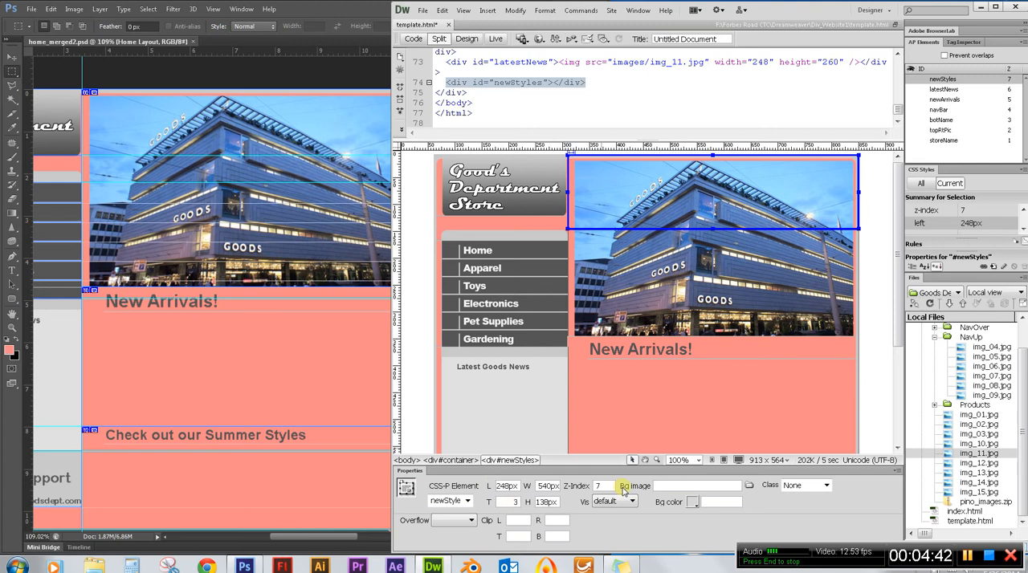
pyautogui.write('6')
pyautogui.press('Return')
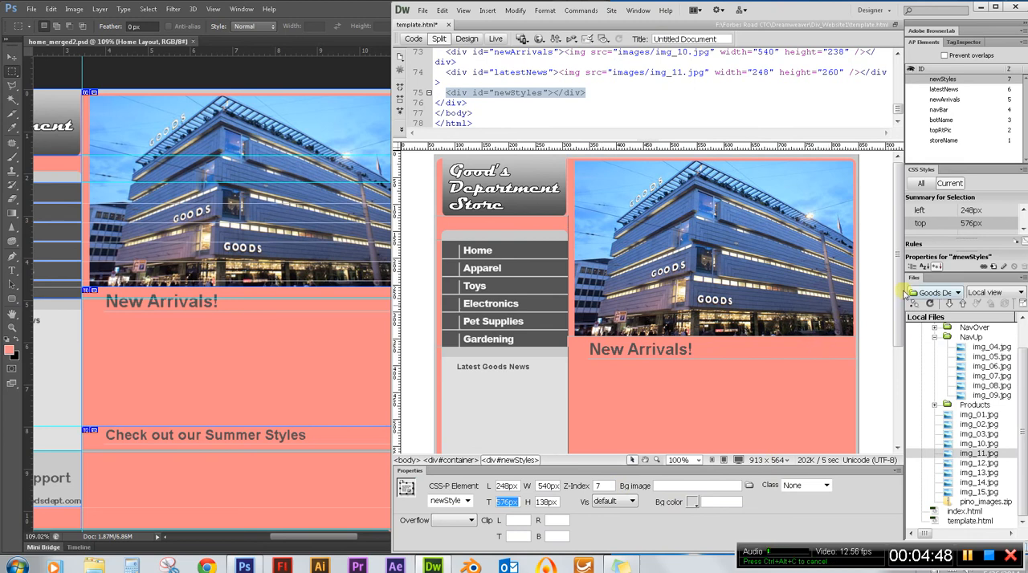
# Insert img_12.jpg into the newStyles div without alternate text.
pyautogui.moveTo(903, 286); pyautogui.dragTo(899, 411)
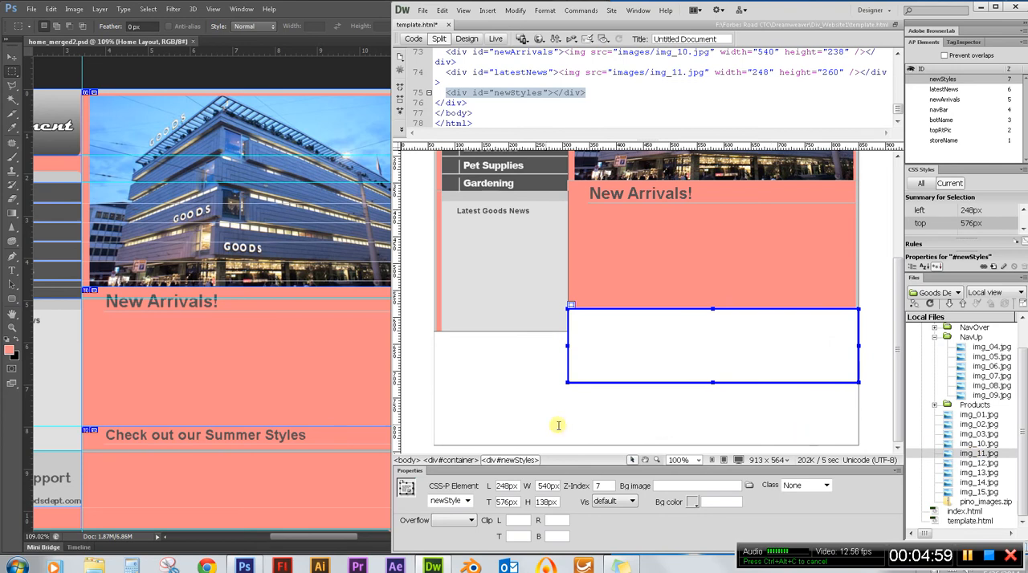
pyautogui.click(978, 463)
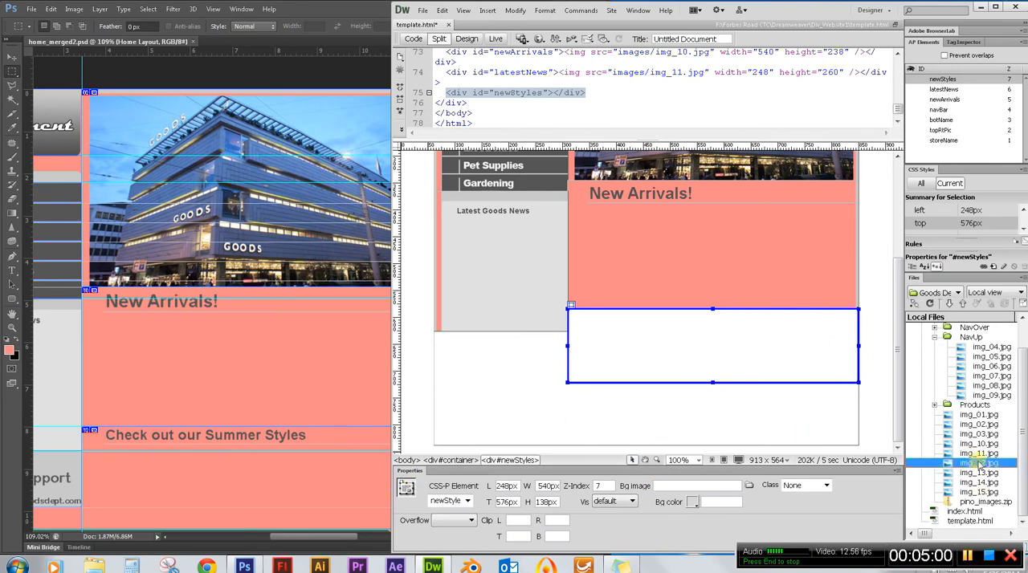
pyautogui.moveTo(977, 463); pyautogui.dragTo(669, 349)
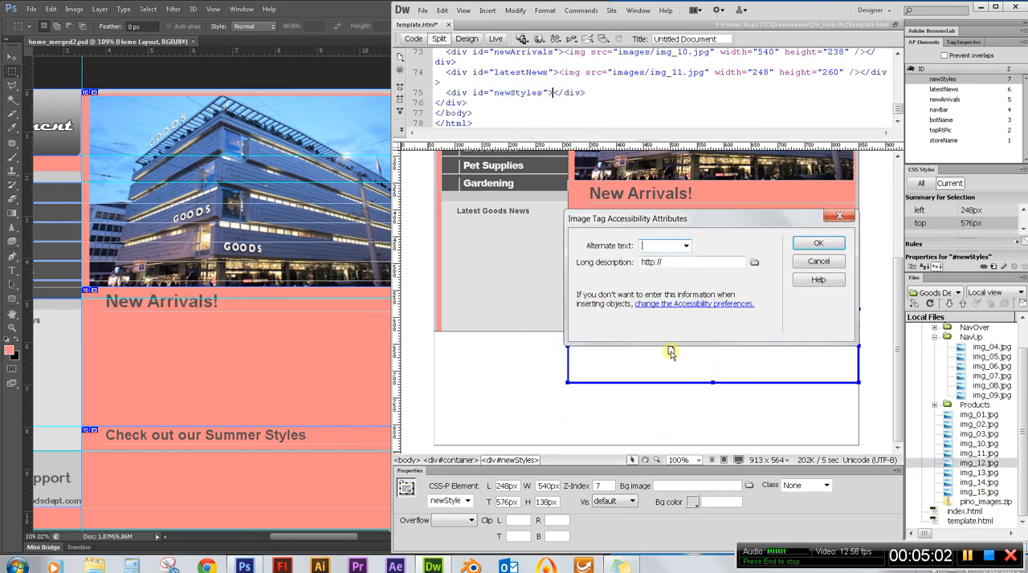
pyautogui.click(817, 243)
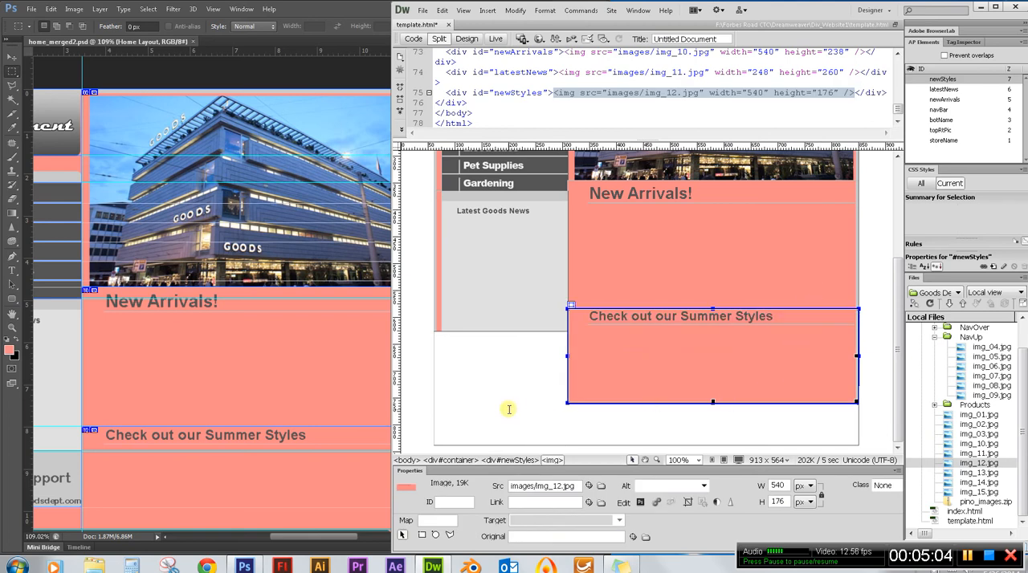
pyautogui.click(752, 423)
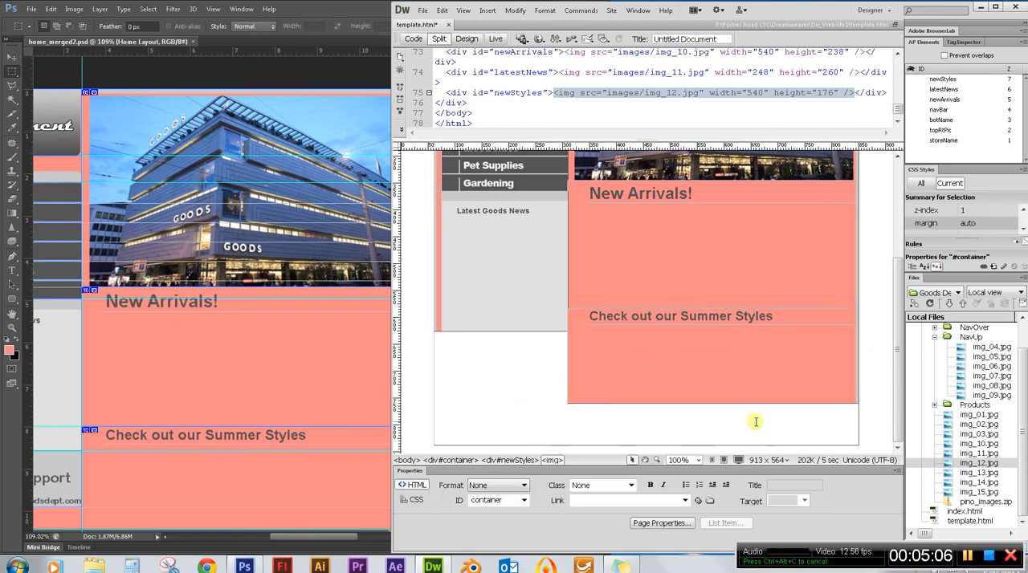
# Select the newStyles div that holds the Summer Styles image on the template page.
pyautogui.scroll(3, 774, 416)
pyautogui.scroll(-3, 775, 416)
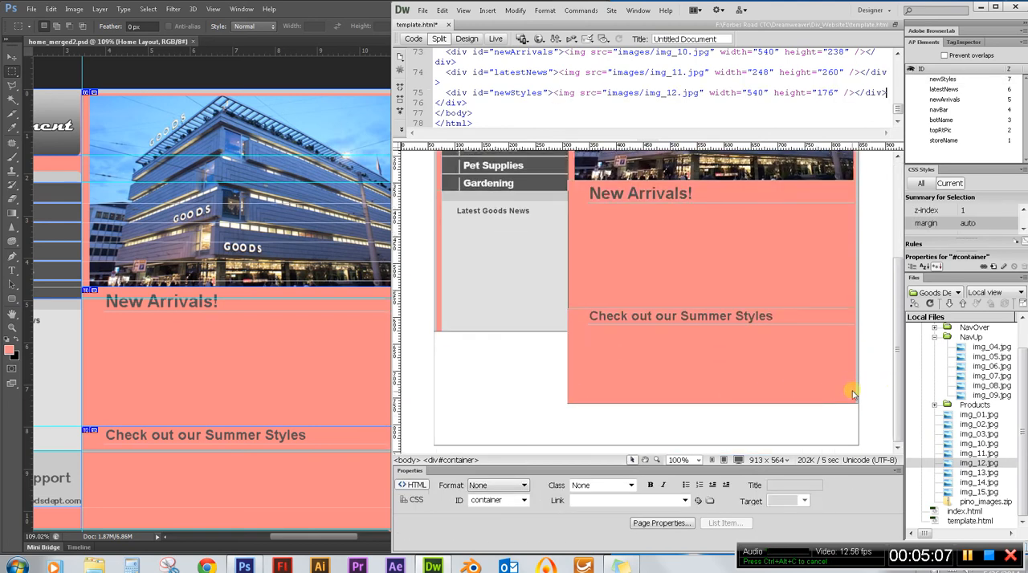
pyautogui.click(849, 403)
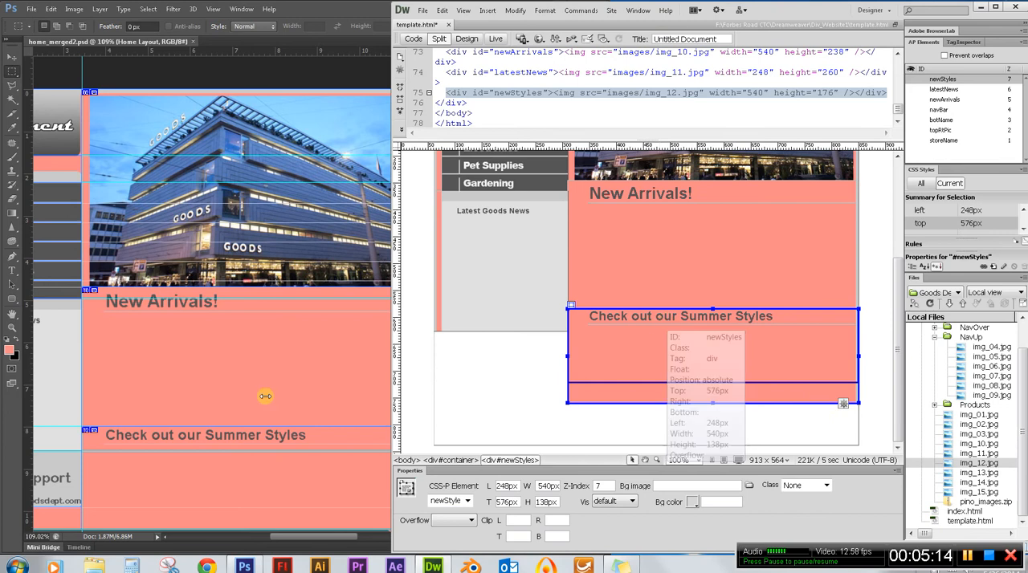
# Switch to Photoshop and measure the Summer Styles area down to the footer with a marquee selection and a new document.
pyautogui.click(52, 436)
pyautogui.scroll(-2, 209, 436)
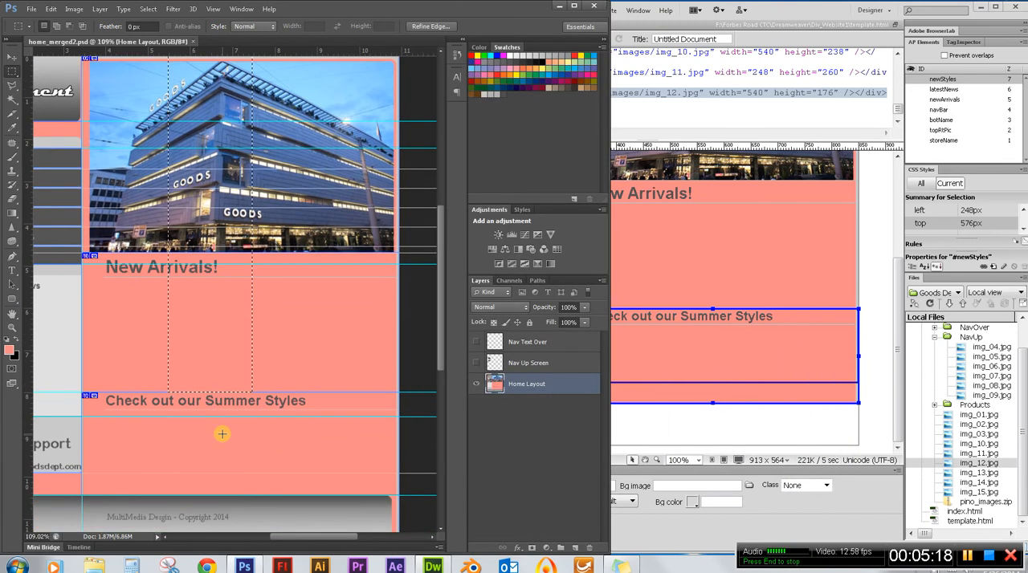
pyautogui.scroll(-2, 222, 434)
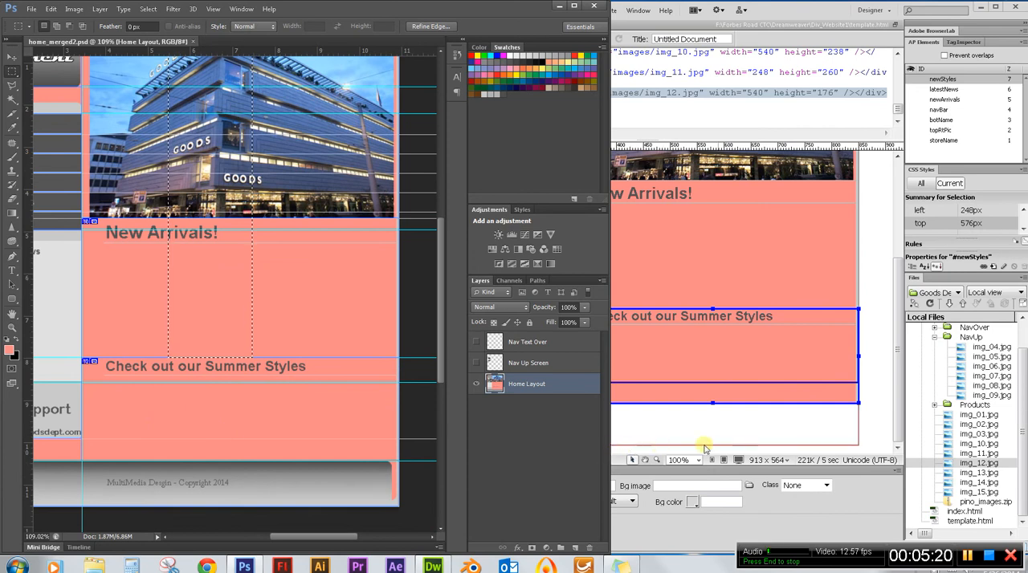
pyautogui.scroll(-3, 241, 434)
pyautogui.scroll(3, 253, 416)
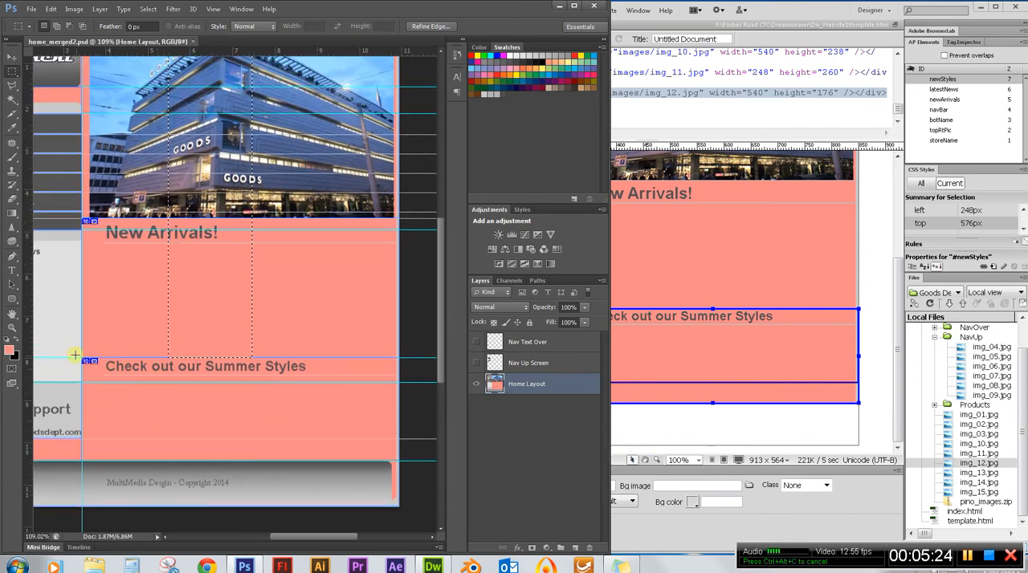
pyautogui.moveTo(83, 361); pyautogui.dragTo(401, 440)
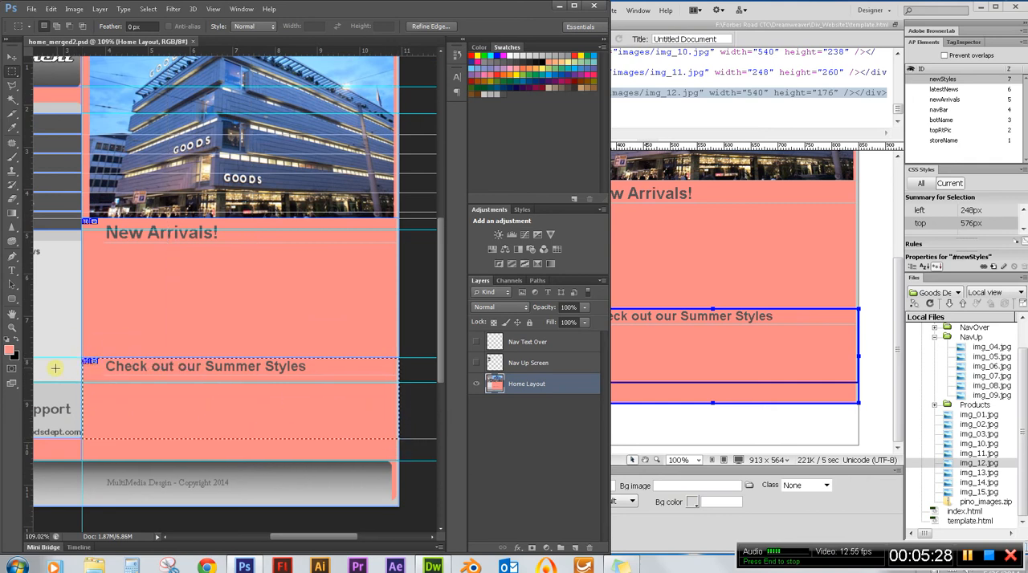
pyautogui.moveTo(83, 362)
pyautogui.mouseDown()
pyautogui.moveTo(110, 388)
pyautogui.moveTo(84, 363)
pyautogui.mouseUp()
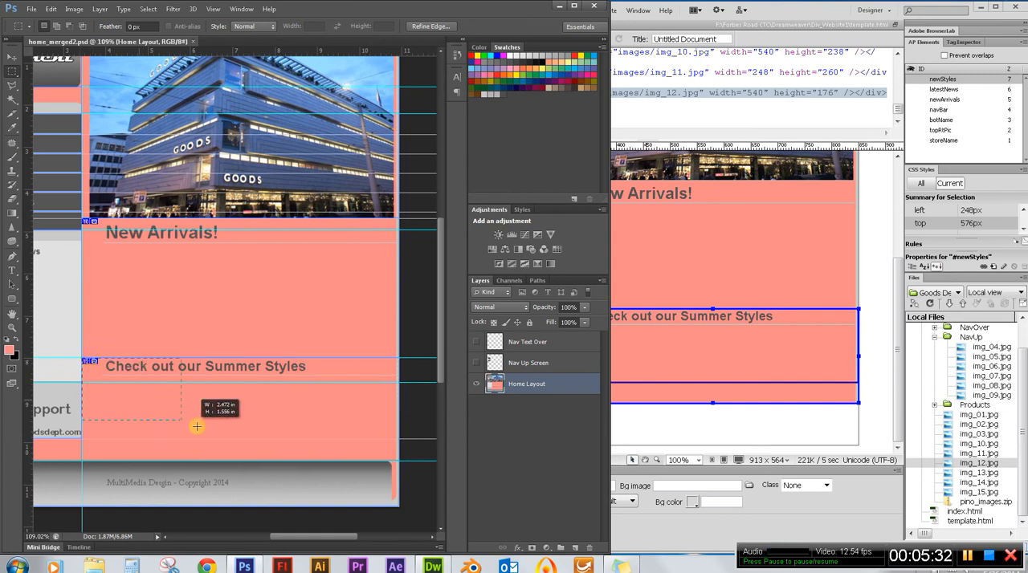
pyautogui.moveTo(404, 464); pyautogui.dragTo(406, 464)
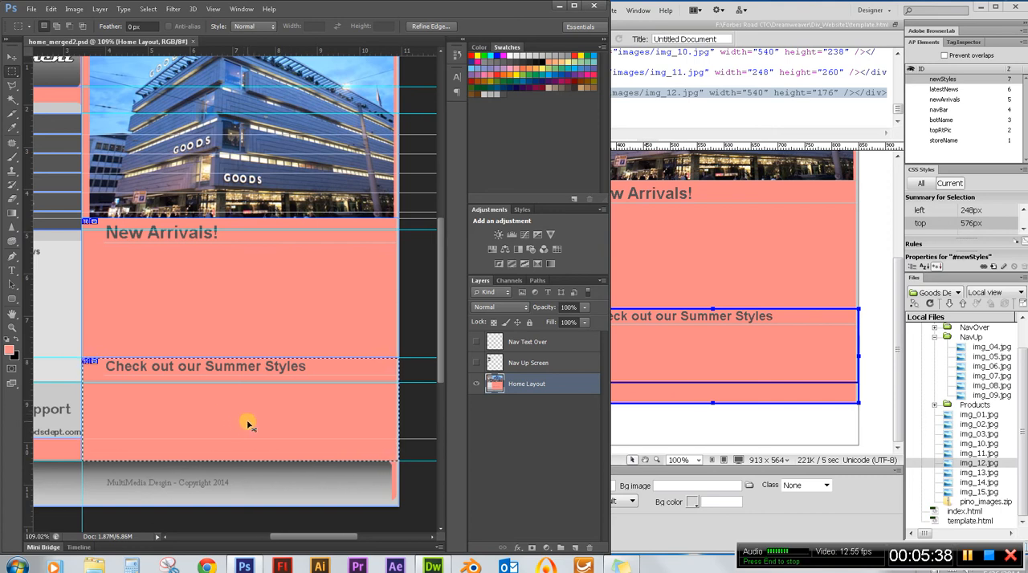
pyautogui.hotkey('ctrl', 'n')
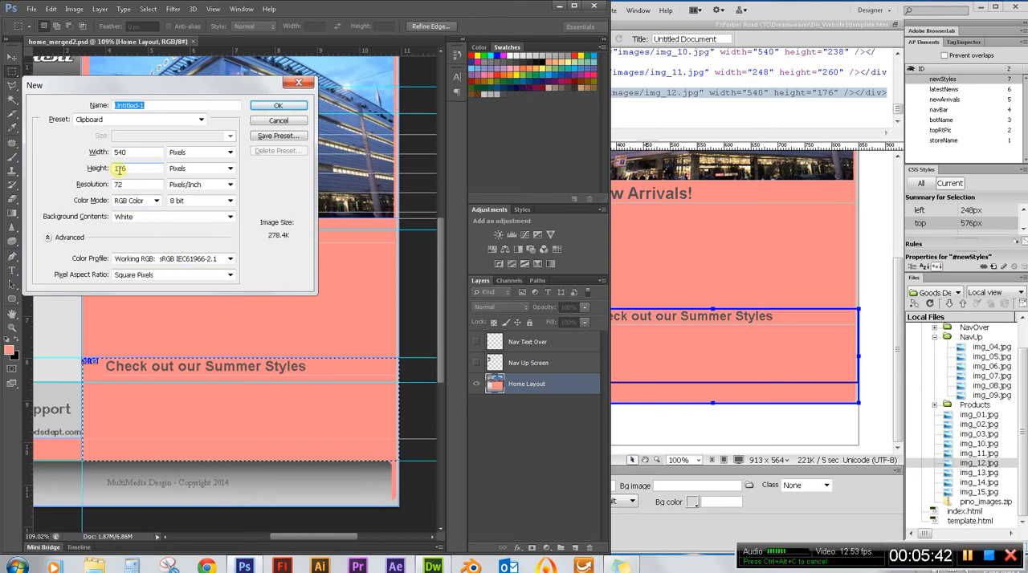
# Switch to Dreamweaver and set the newStyles div's height to 176px.
pyautogui.click(798, 8)
pyautogui.rightClick(846, 390)
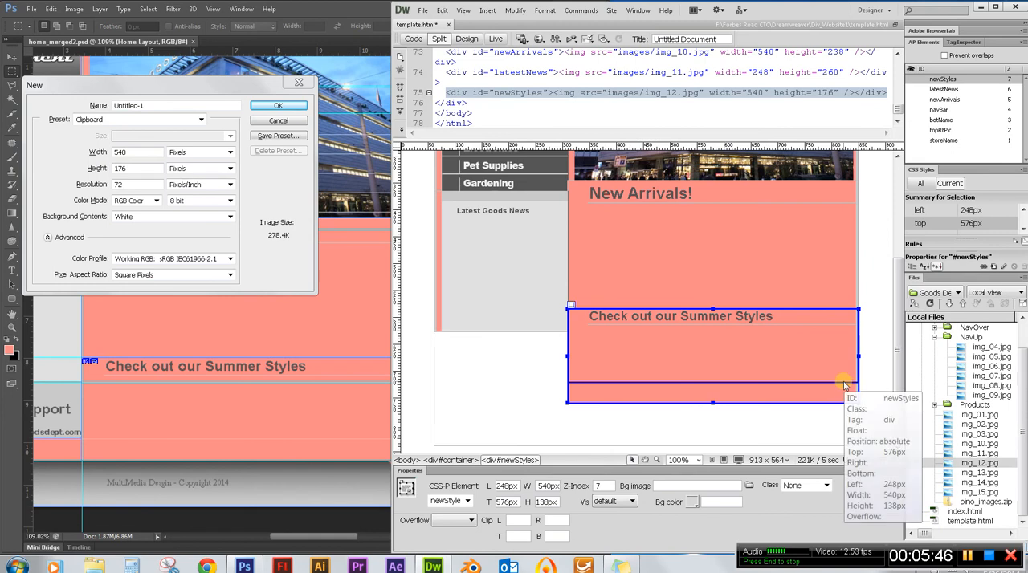
pyautogui.click(835, 382)
pyautogui.click(830, 403)
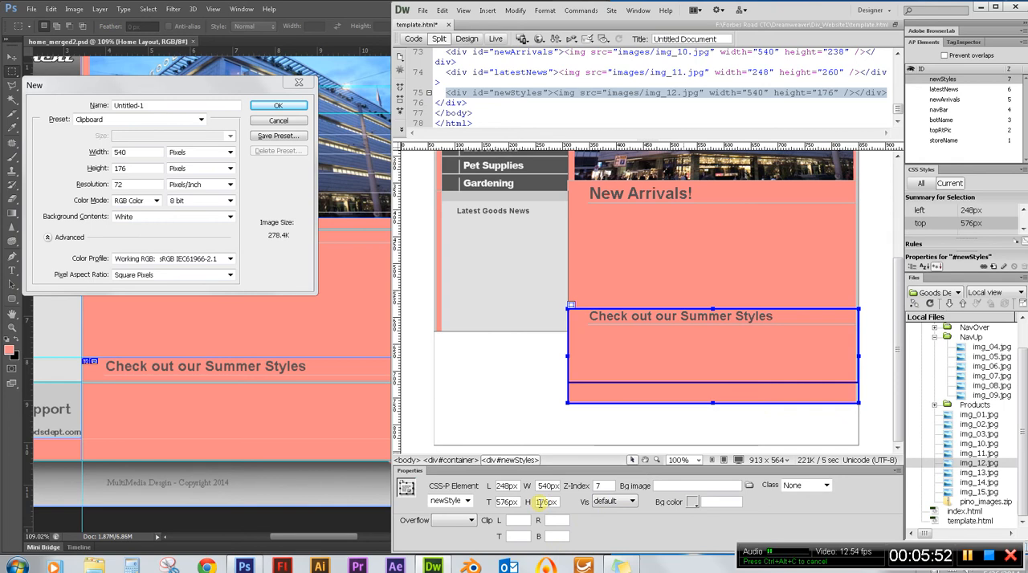
pyautogui.doubleClick(541, 502)
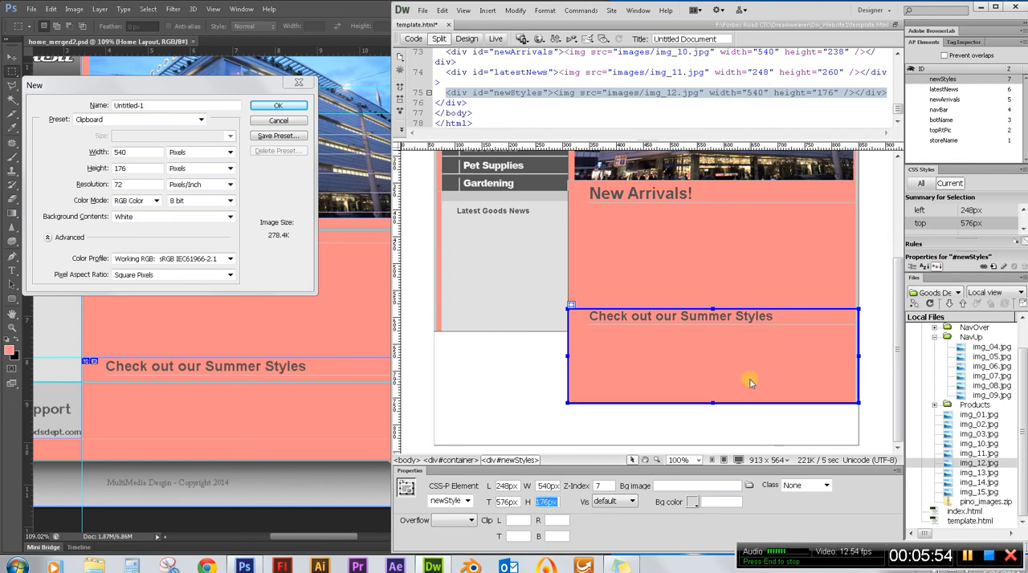
pyautogui.click(743, 402)
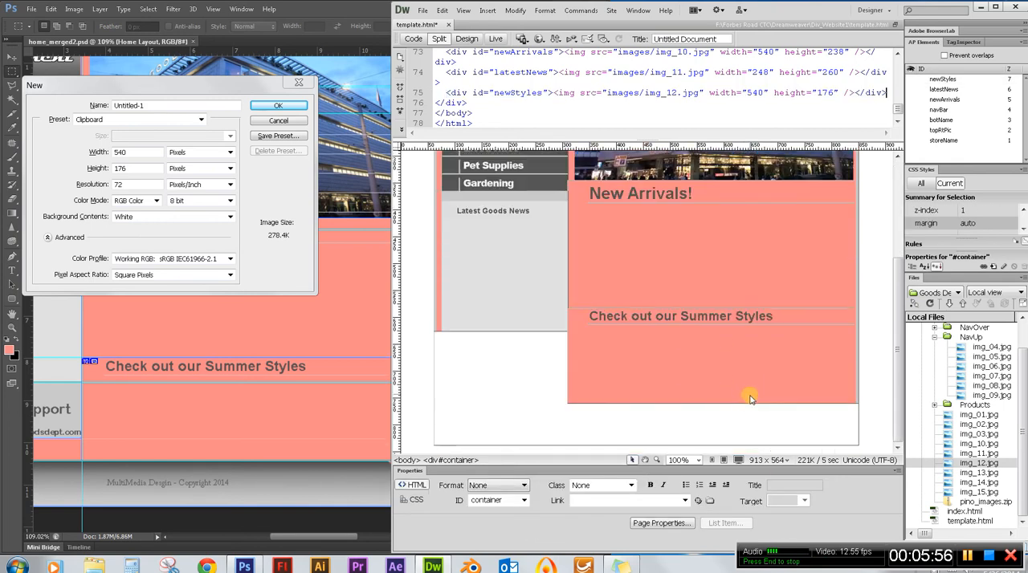
# Dismiss the New document dialog in Photoshop, then return to Dreamweaver and save template.html.
pyautogui.scroll(4, 482, 362)
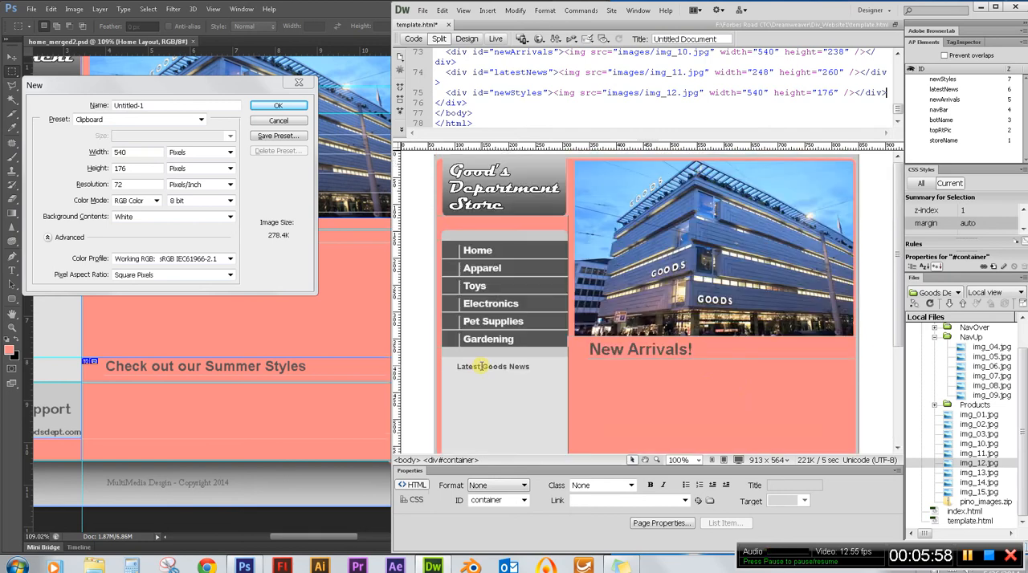
pyautogui.scroll(-4, 640, 356)
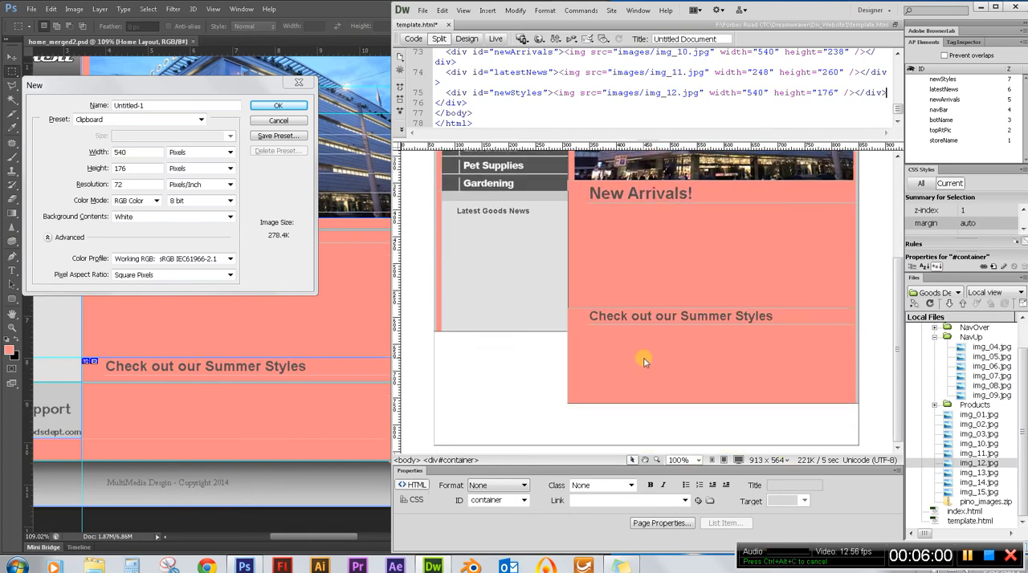
pyautogui.scroll(1, 637, 361)
pyautogui.scroll(1, 636, 358)
pyautogui.scroll(-2, 636, 358)
pyautogui.click(283, 126)
pyautogui.click(278, 122)
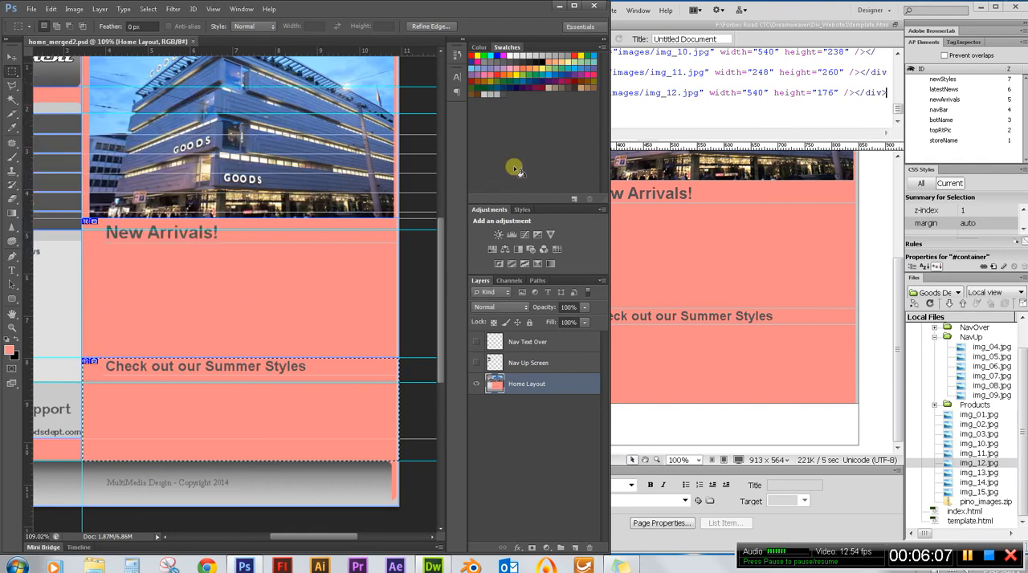
pyautogui.click(829, 10)
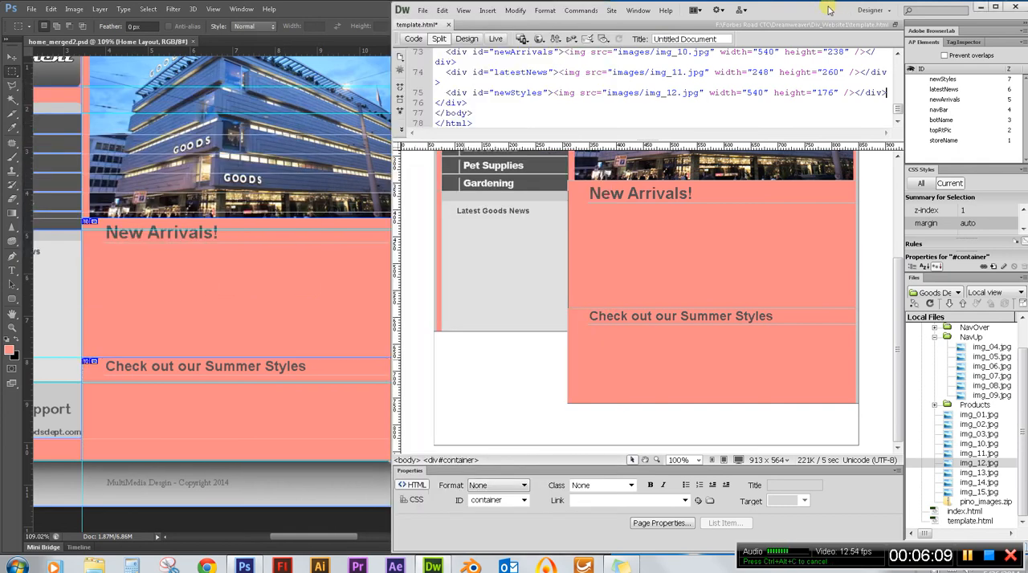
# Preview the template page in Firefox, check the layout from header to Summer Styles area, and close the browser.
pyautogui.click(618, 202)
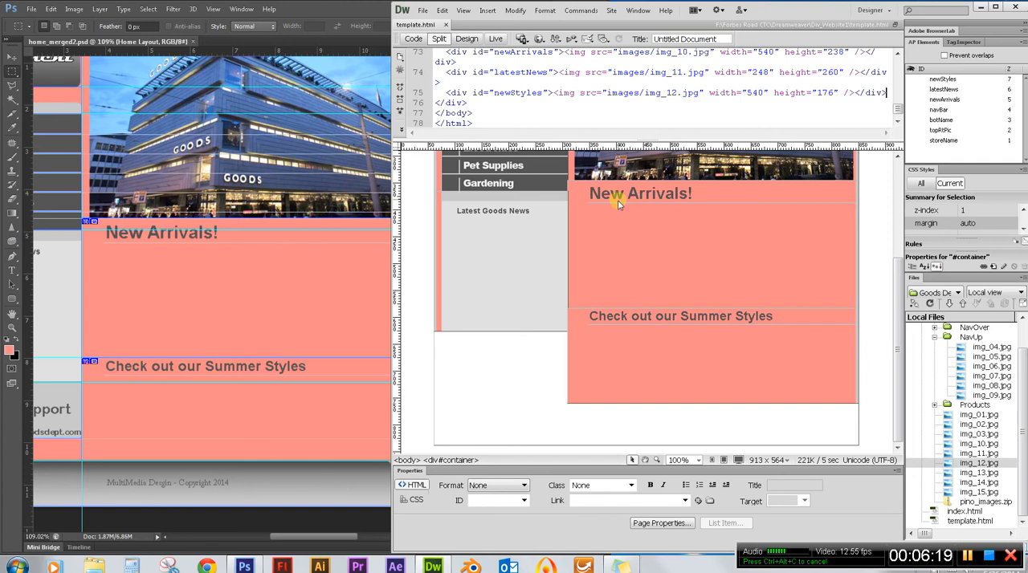
pyautogui.press('F12')
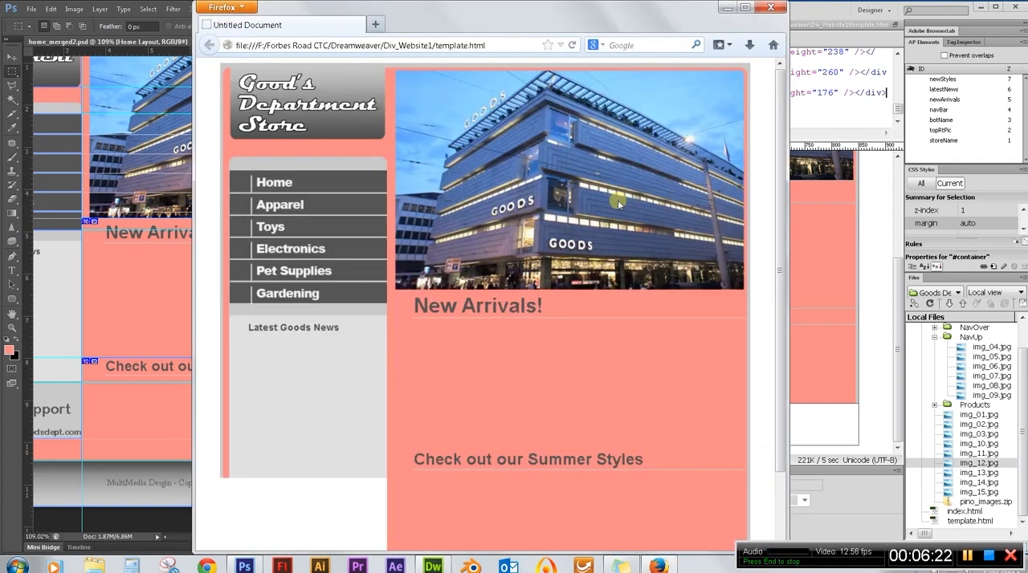
pyautogui.scroll(-2, 634, 193)
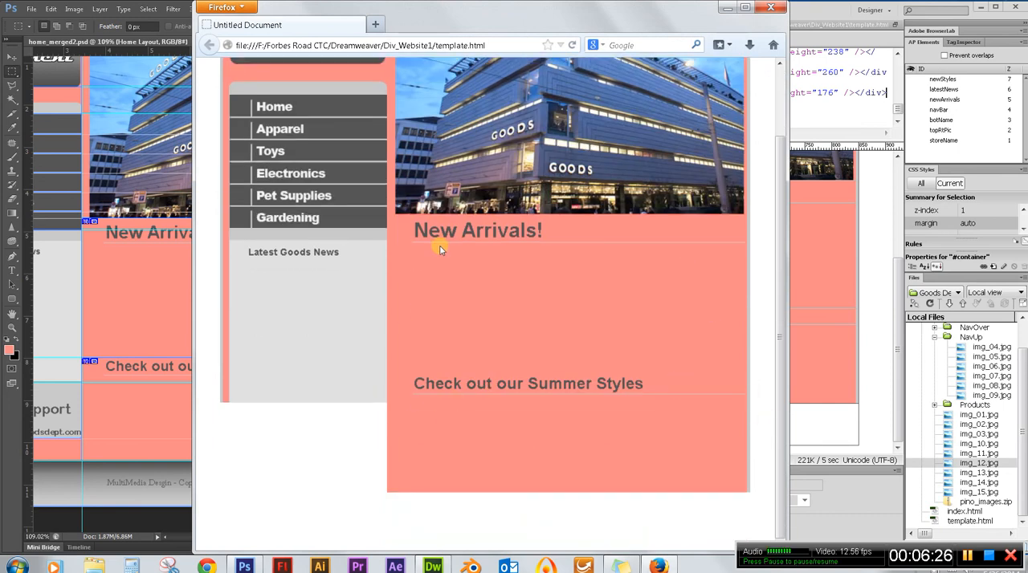
pyautogui.scroll(2, 440, 250)
pyautogui.scroll(-2, 395, 201)
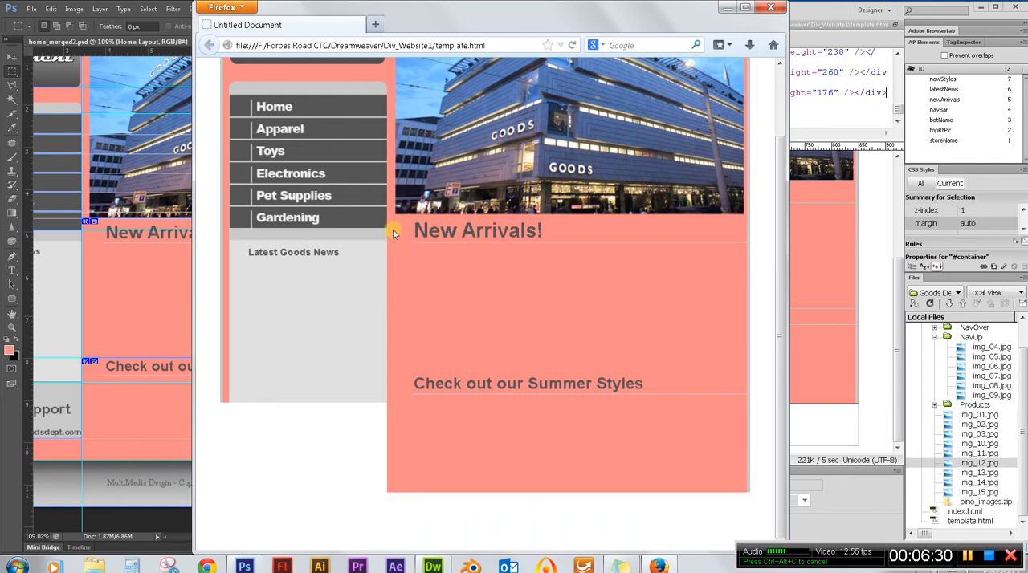
pyautogui.scroll(2, 551, 284)
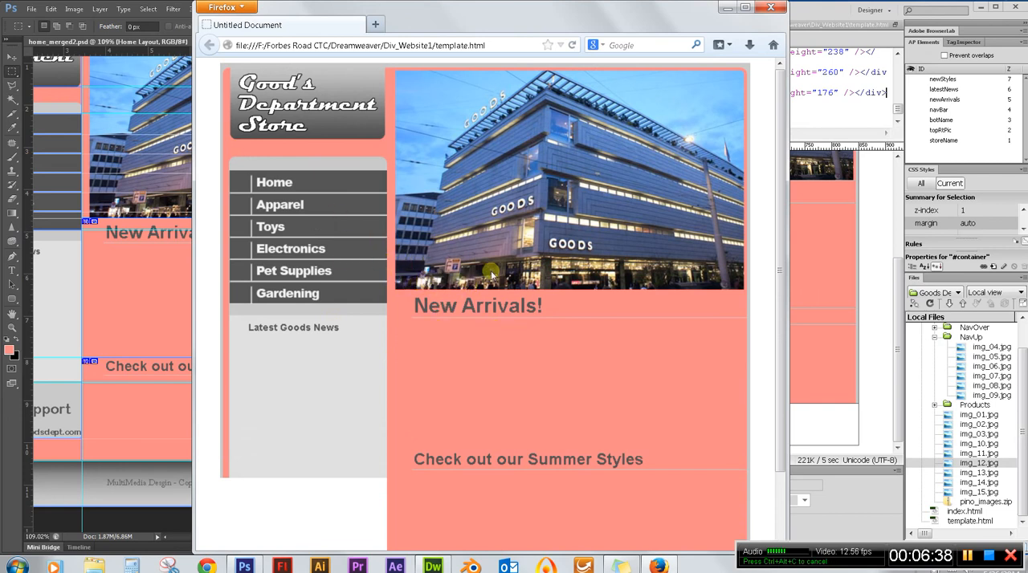
pyautogui.click(771, 11)
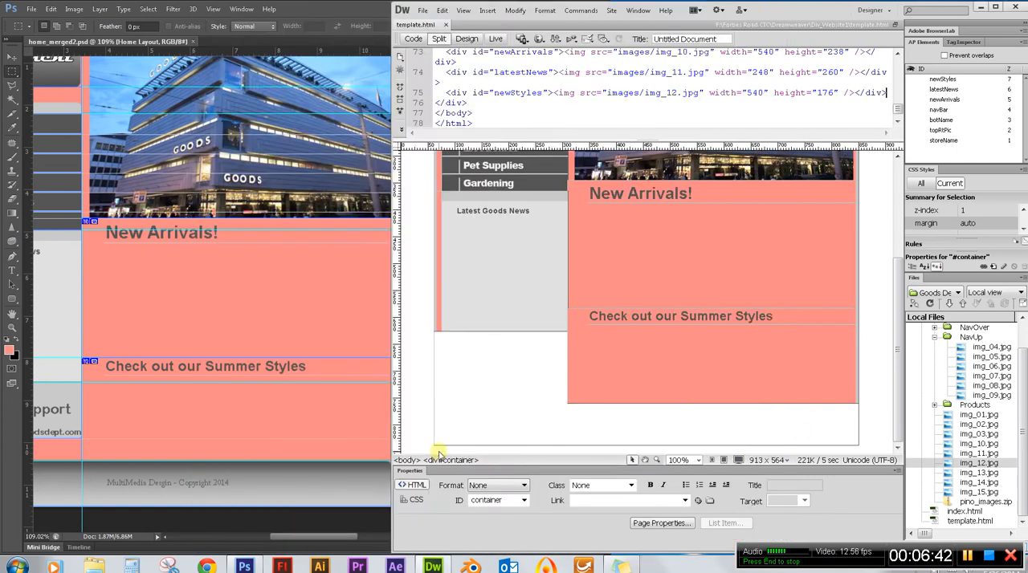
# Switch to Photoshop and measure the Contact Our Customer Support slice by copying a marquee selection into a new document.
pyautogui.click(191, 416)
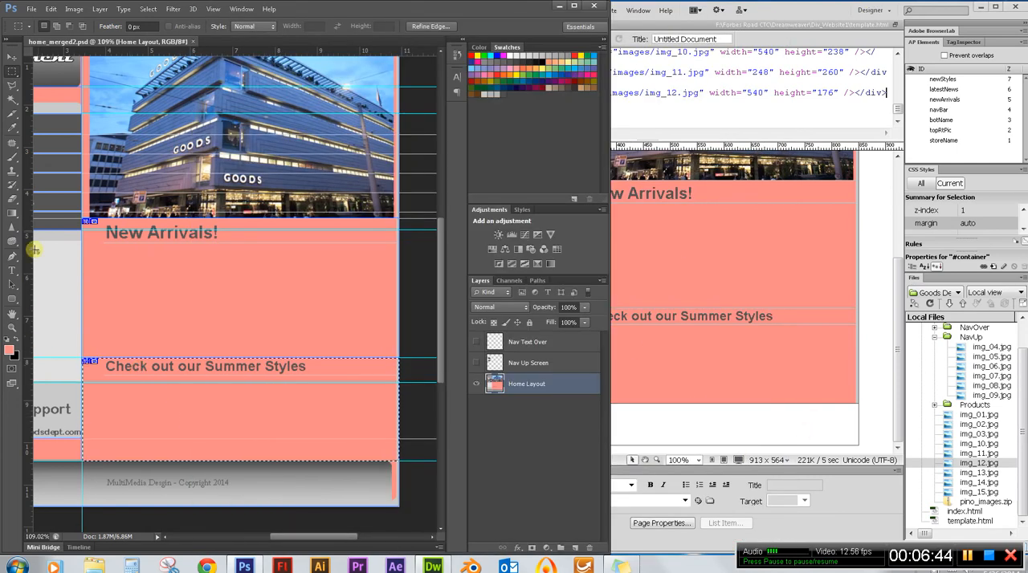
pyautogui.click(312, 371)
pyautogui.moveTo(344, 534); pyautogui.dragTo(317, 536)
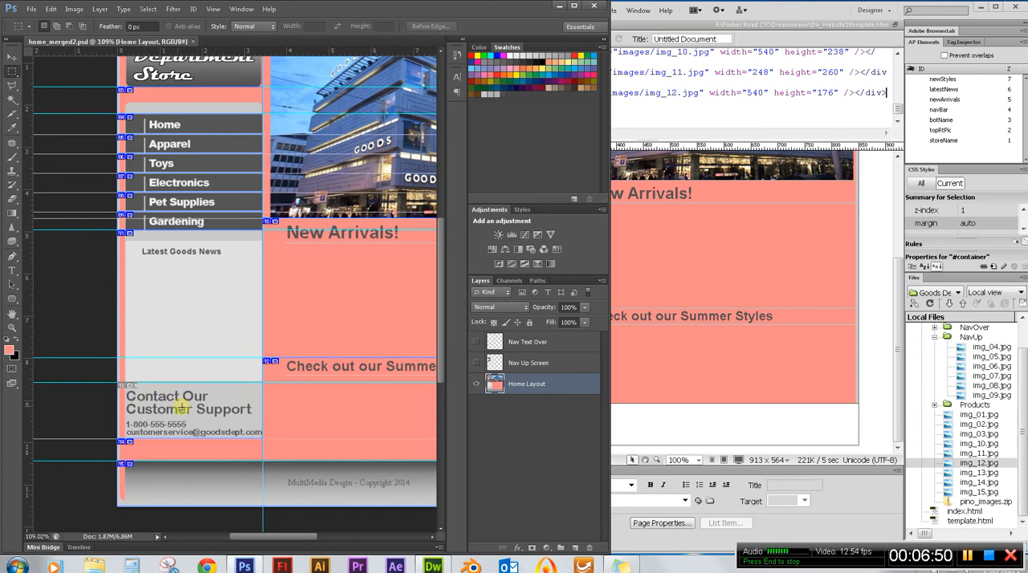
pyautogui.moveTo(118, 383); pyautogui.dragTo(261, 439)
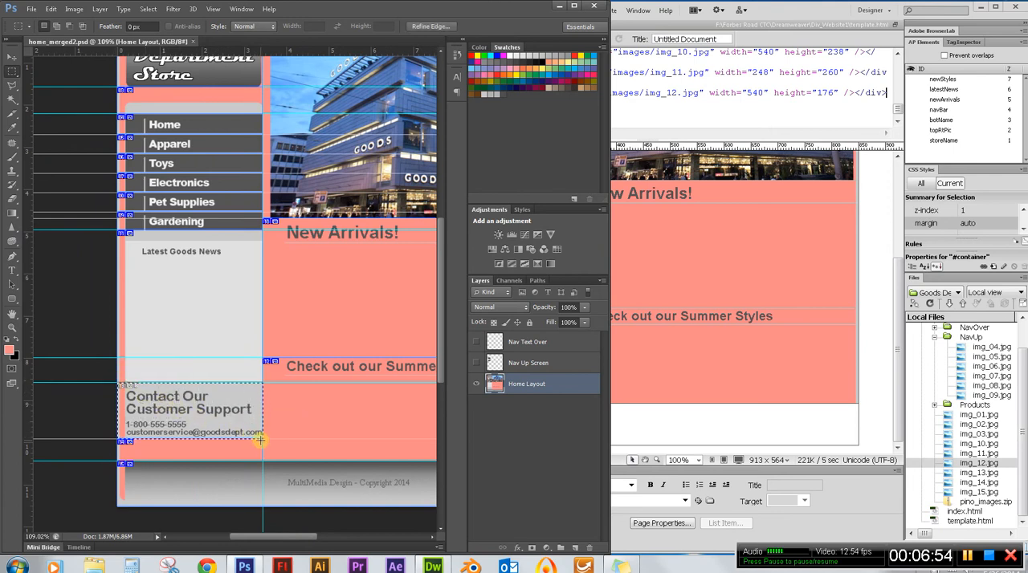
pyautogui.hotkey('ctrl', 'c')
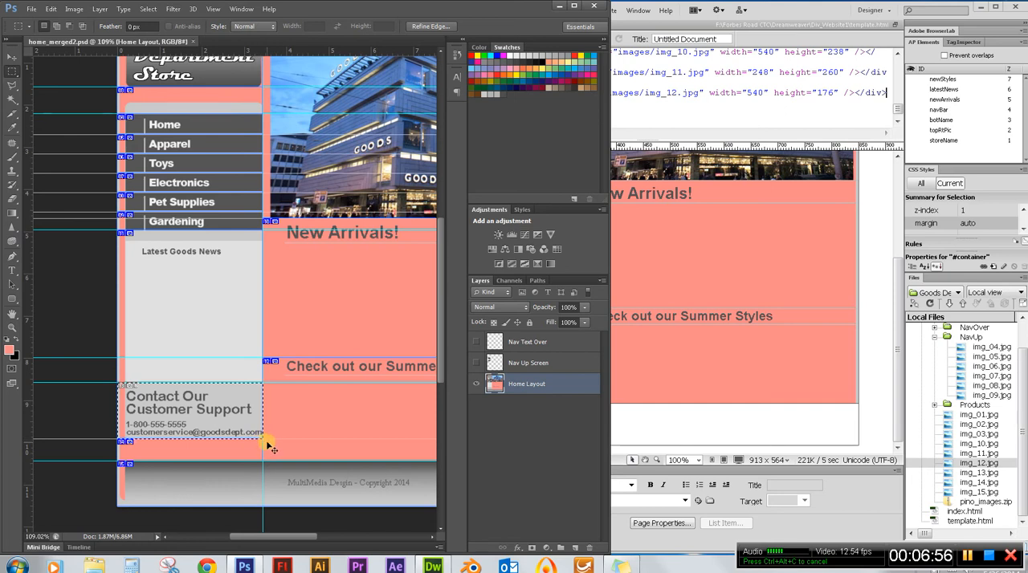
pyautogui.hotkey('ctrl', 'n')
# Switch to Dreamweaver and insert an AP div with a width of 248px and a height of 96px.
pyautogui.click(811, 13)
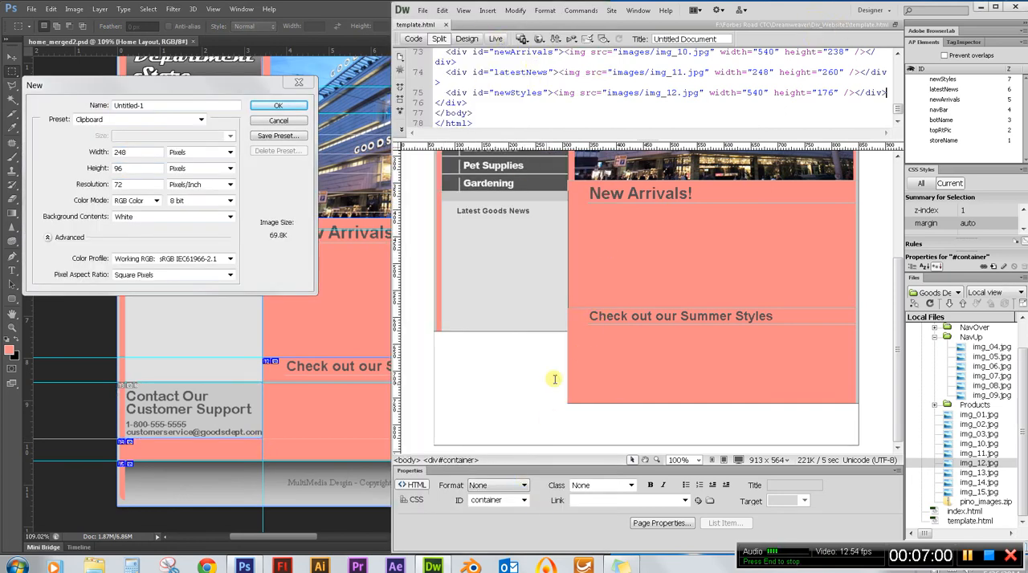
pyautogui.scroll(4, 501, 377)
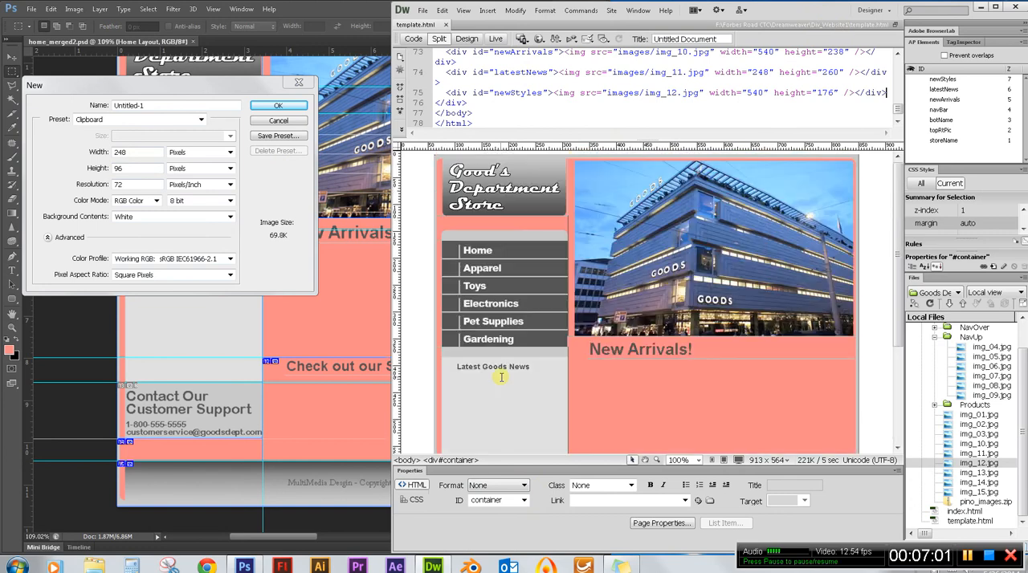
pyautogui.click(488, 10)
pyautogui.moveTo(529, 121)
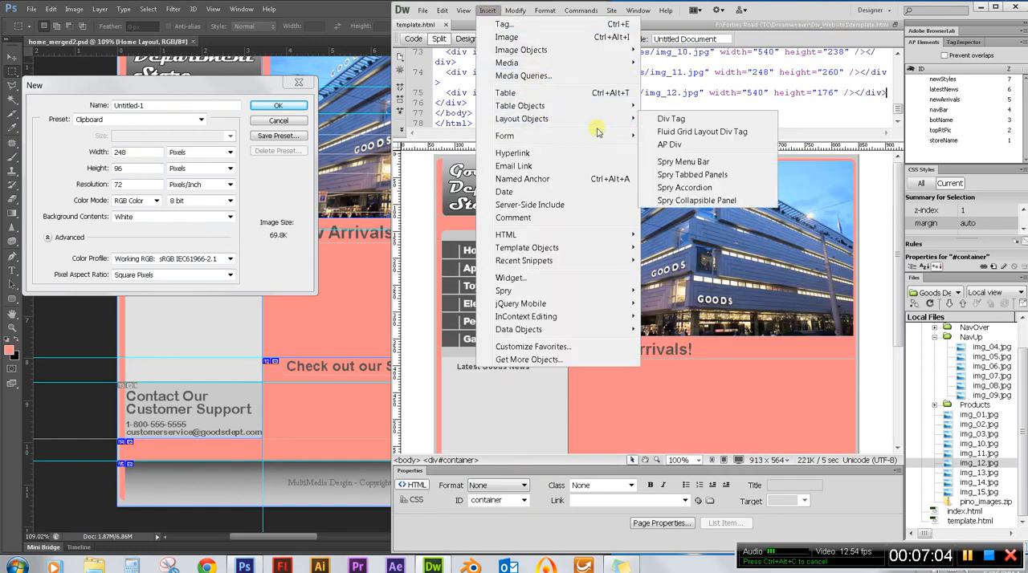
pyautogui.click(701, 146)
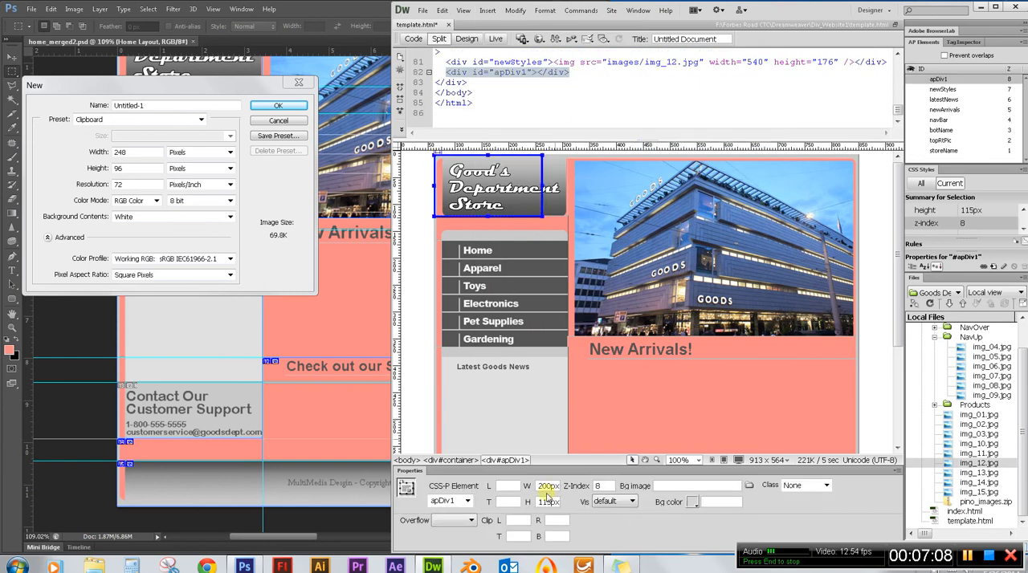
pyautogui.write('48')
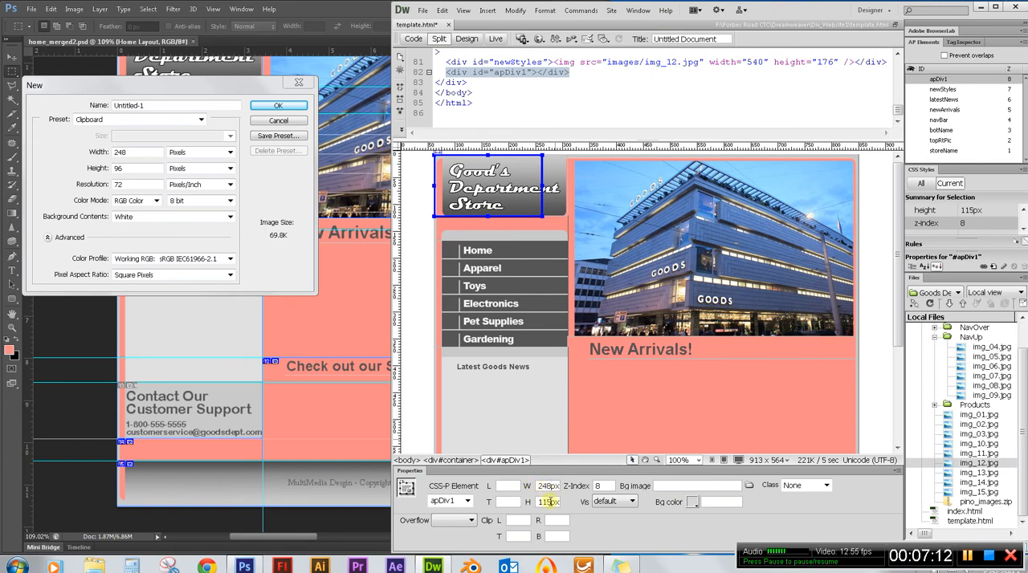
pyautogui.doubleClick(543, 501)
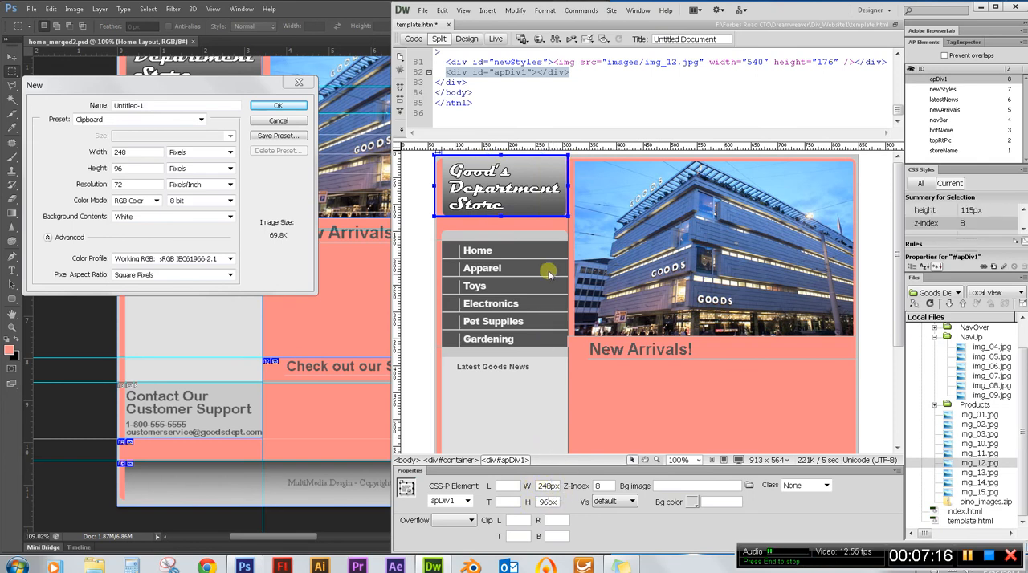
# Rename the new apDiv1 element as custSupport.
pyautogui.click(940, 78)
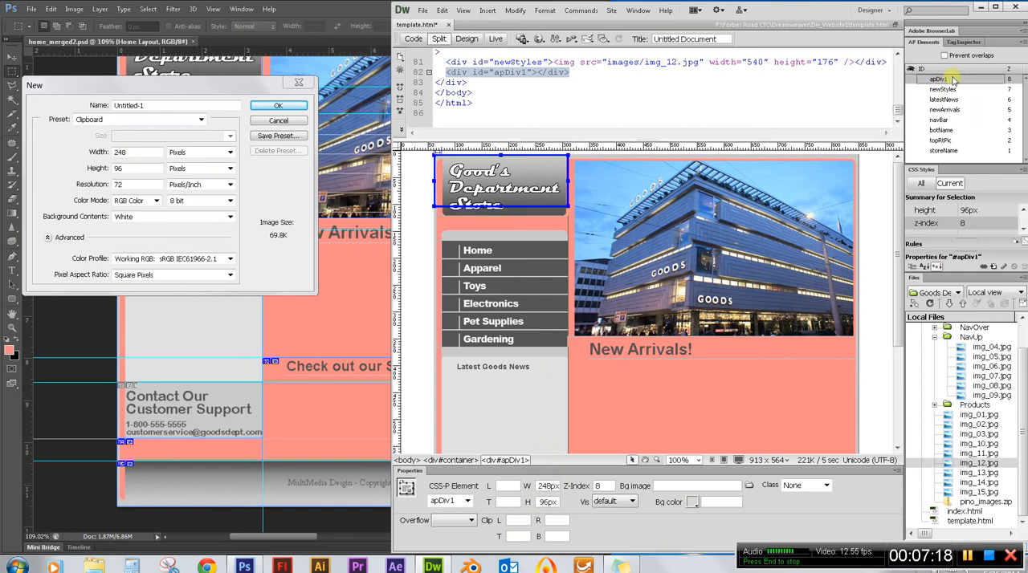
pyautogui.doubleClick(942, 79)
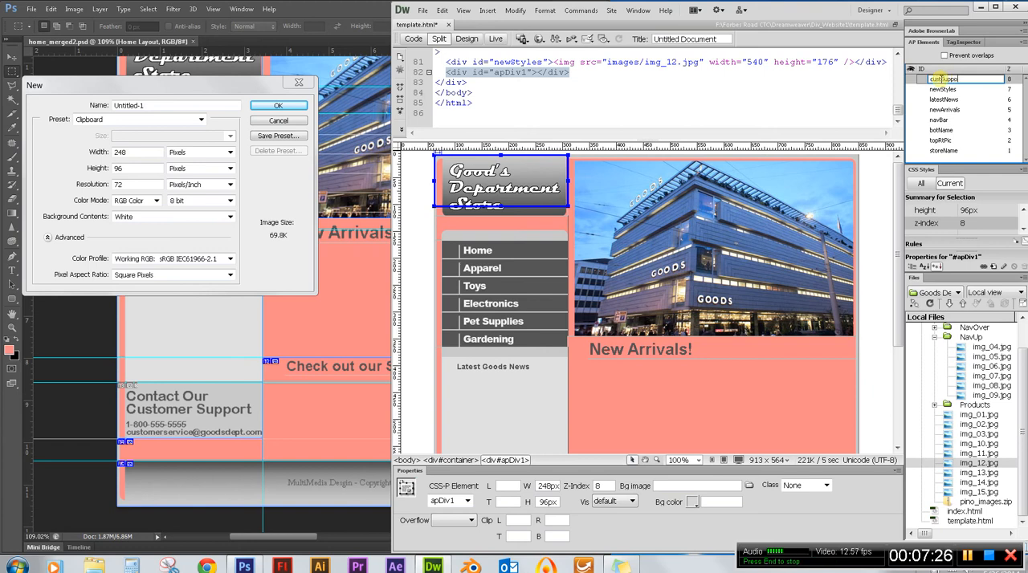
pyautogui.press('Return')
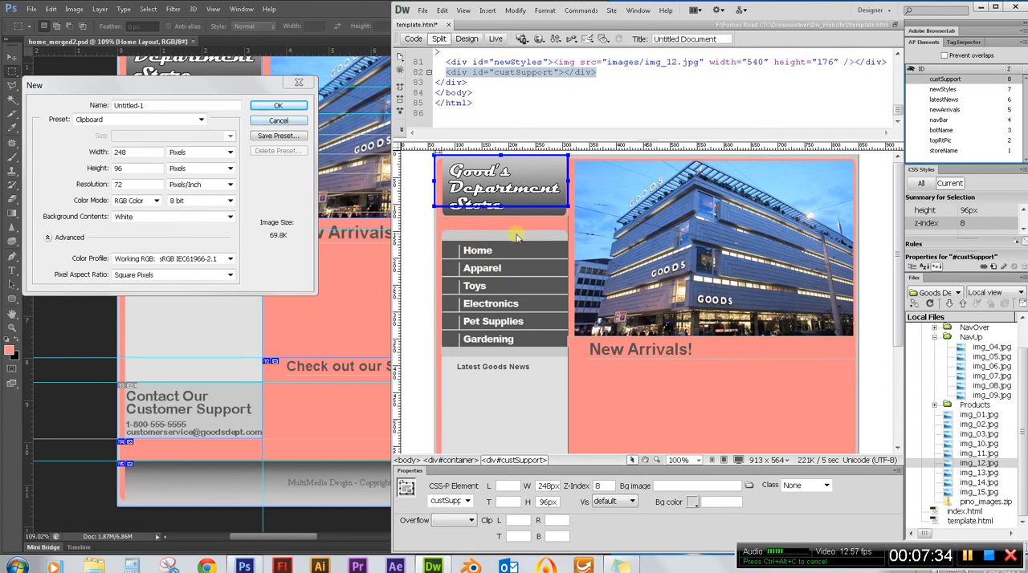
# Switch to Photoshop and measure the distance from the page top to the Contact Our Customer Support slice using a copied marquee selection.
pyautogui.click(296, 127)
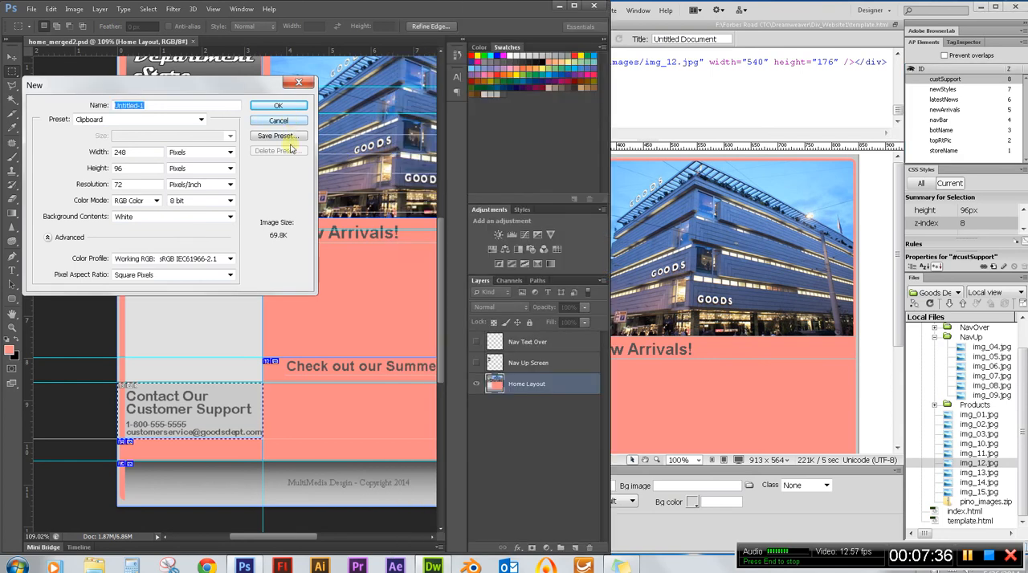
pyautogui.click(277, 120)
pyautogui.scroll(2, 255, 272)
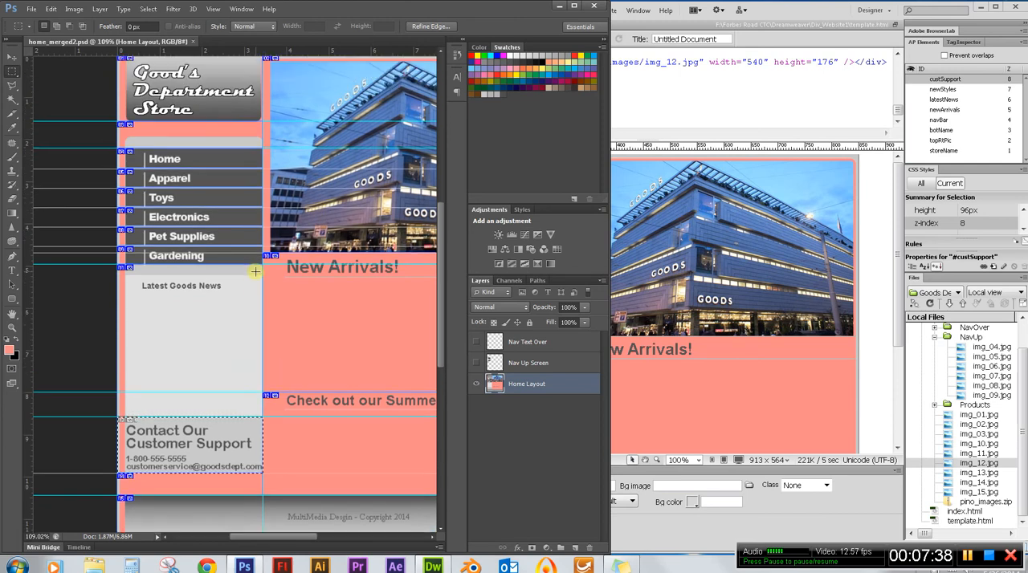
pyautogui.scroll(2, 255, 271)
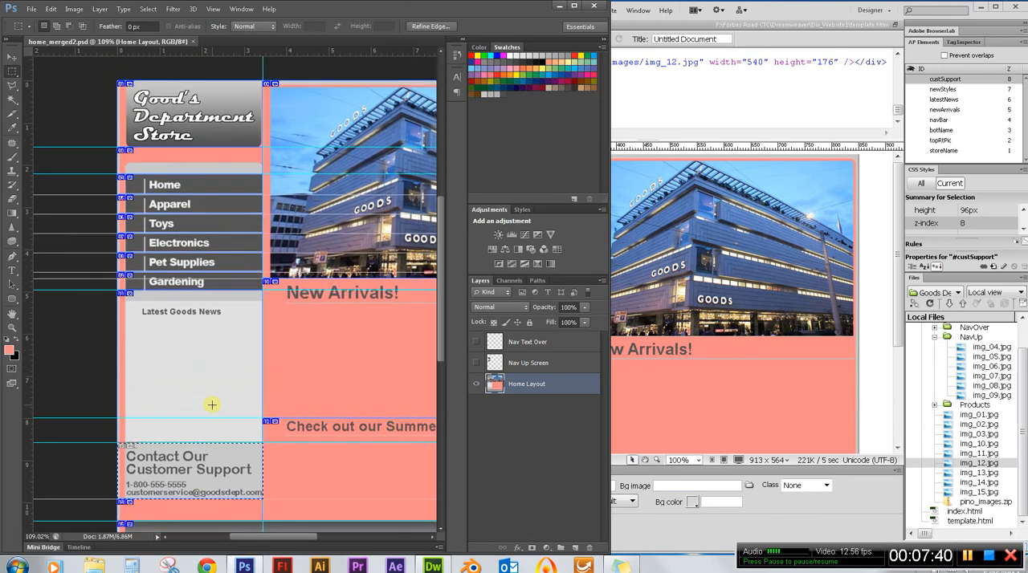
pyautogui.moveTo(116, 81); pyautogui.dragTo(174, 443)
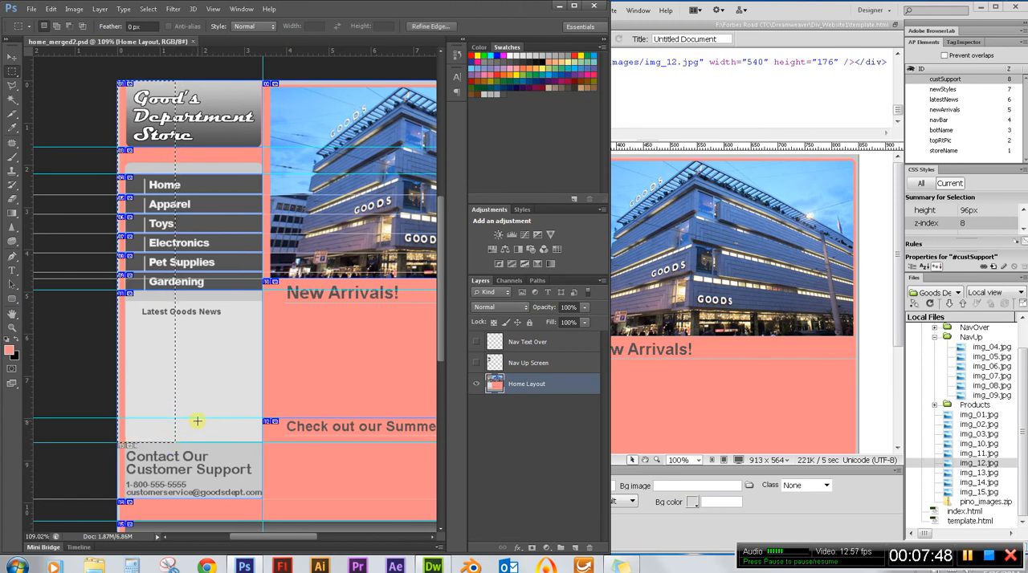
pyautogui.hotkey('ctrl', 'n')
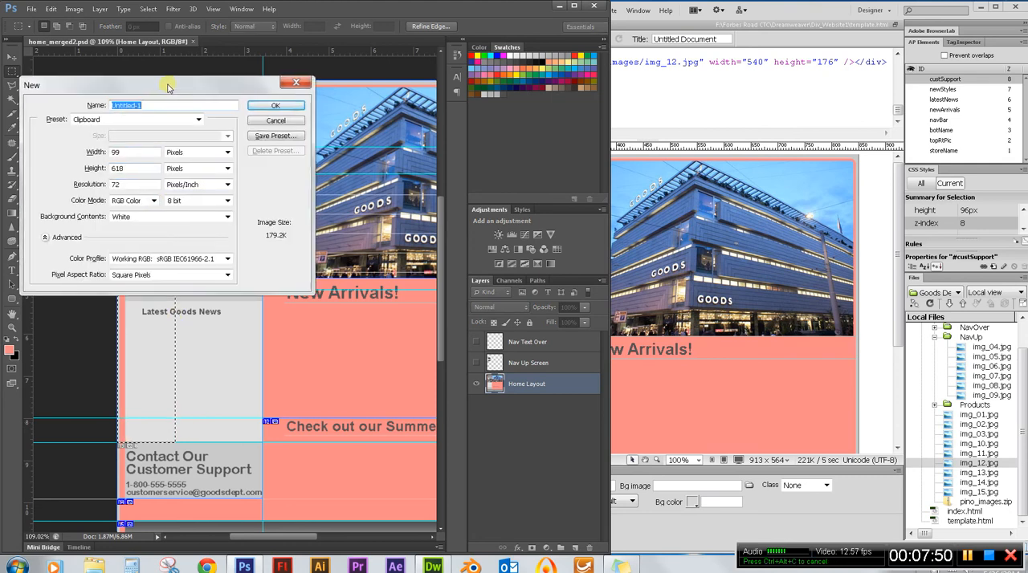
pyautogui.moveTo(168, 87); pyautogui.dragTo(138, 94)
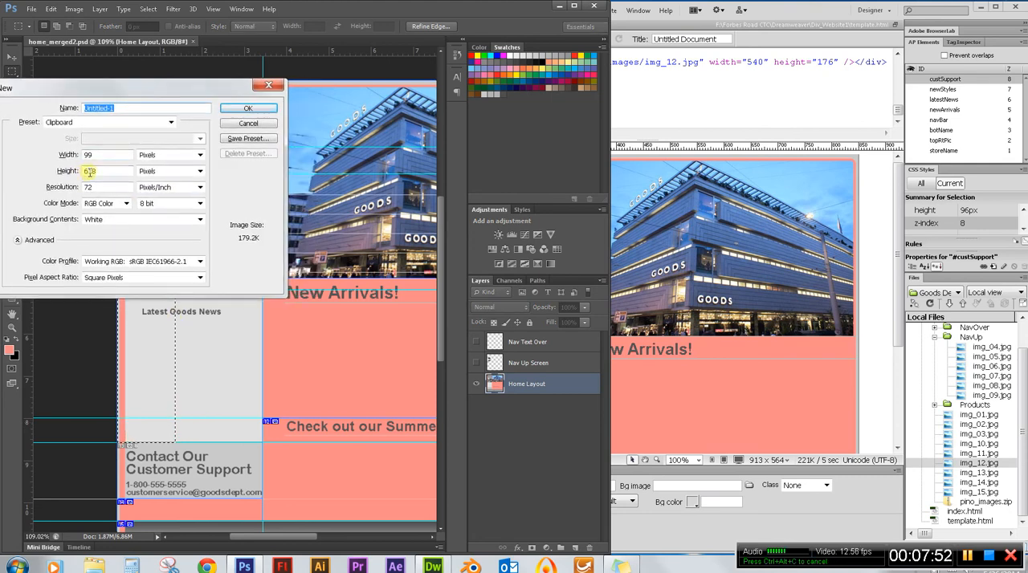
# Switch to Dreamweaver and set the custSupport div's top position to 618px.
pyautogui.click(815, 11)
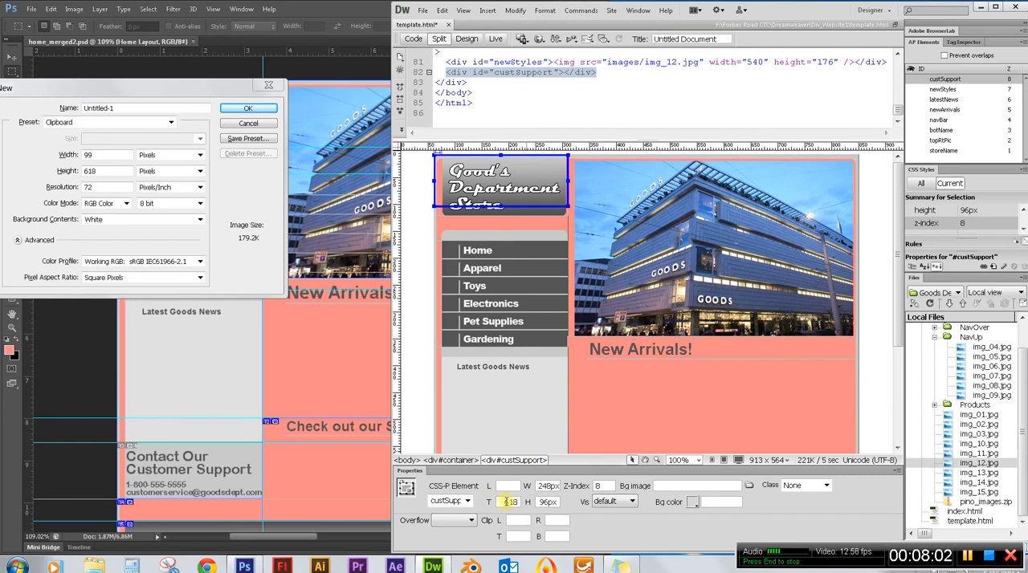
pyautogui.press('Return')
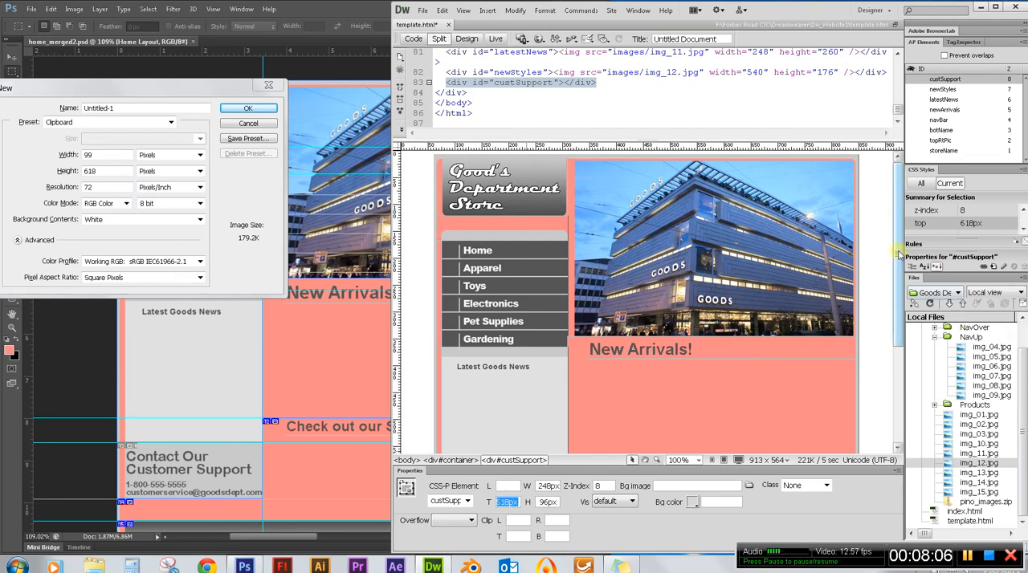
pyautogui.scroll(-1, 899, 279)
pyautogui.moveTo(899, 280); pyautogui.dragTo(897, 366)
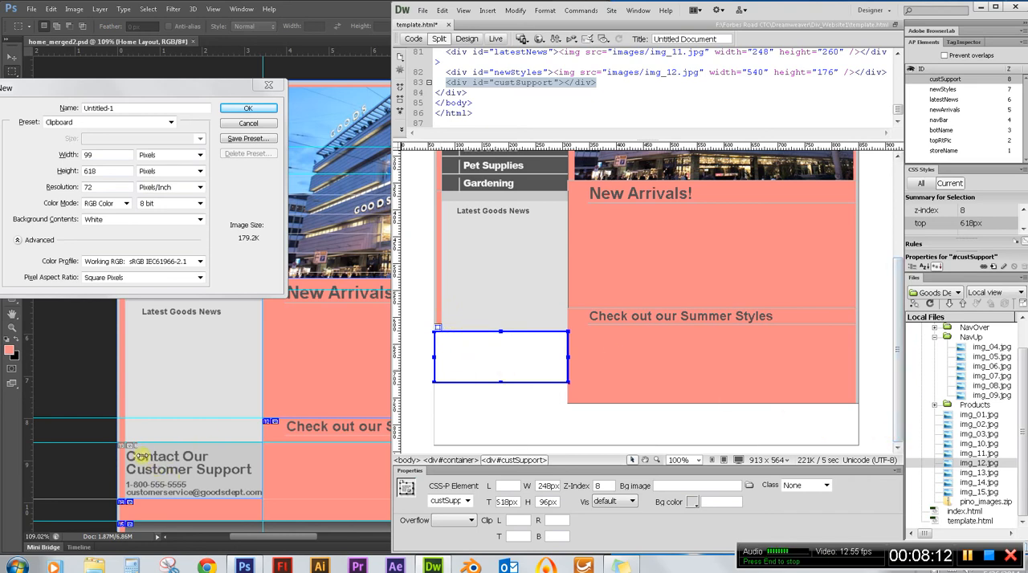
# Insert img_13.jpg into the custSupport div without alternate text.
pyautogui.click(971, 473)
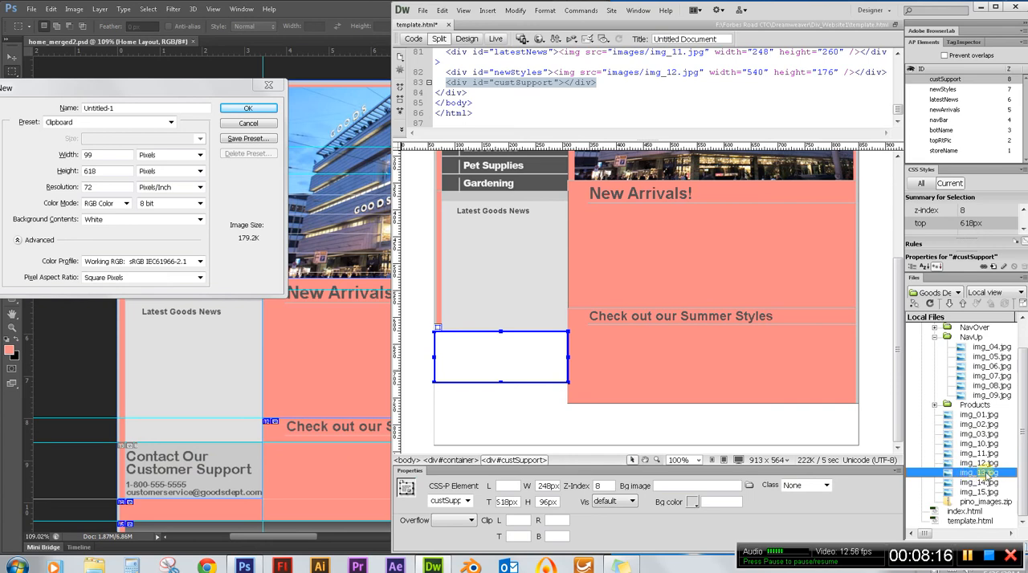
pyautogui.moveTo(988, 475); pyautogui.dragTo(471, 360)
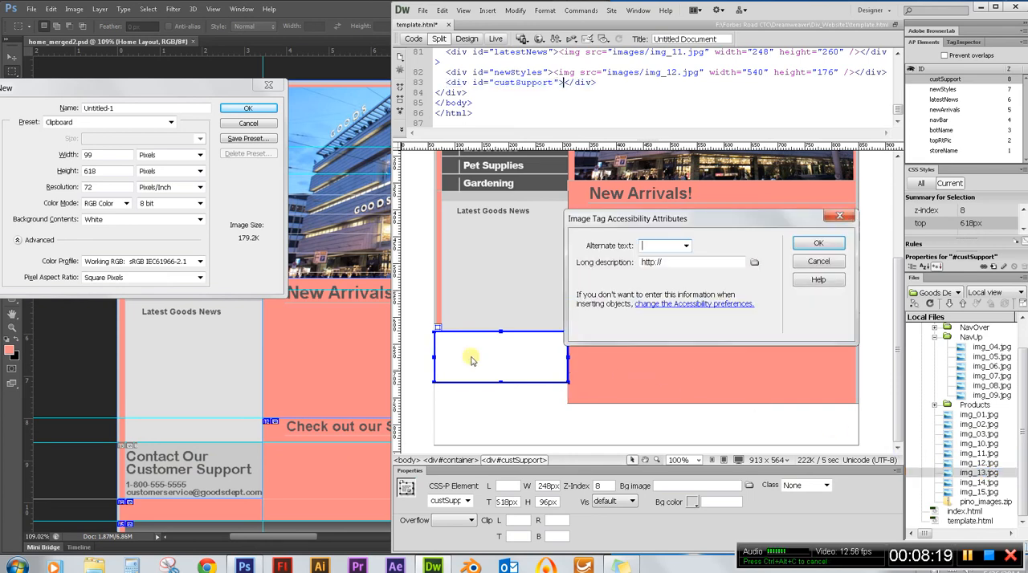
pyautogui.click(809, 244)
pyautogui.click(513, 401)
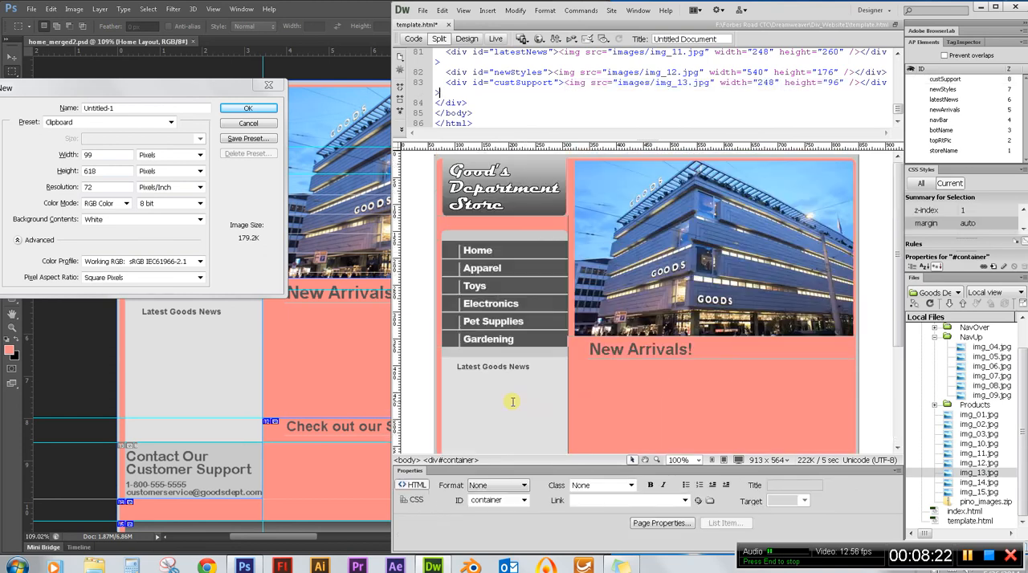
pyautogui.scroll(-3, 570, 391)
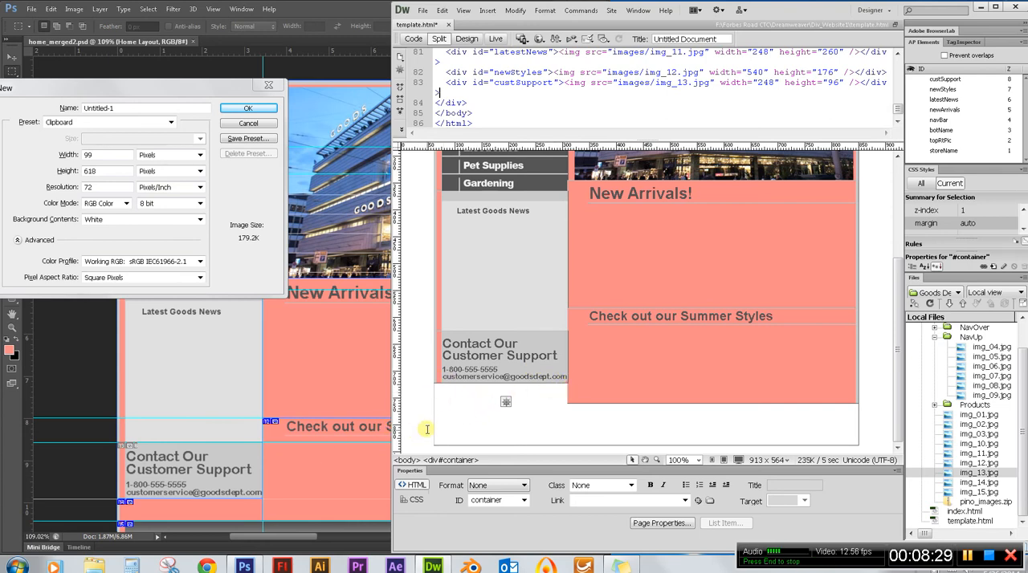
# Switch to Photoshop and measure the pink strip below the customer support slice by copying a marquee selection into a new document.
pyautogui.click(259, 131)
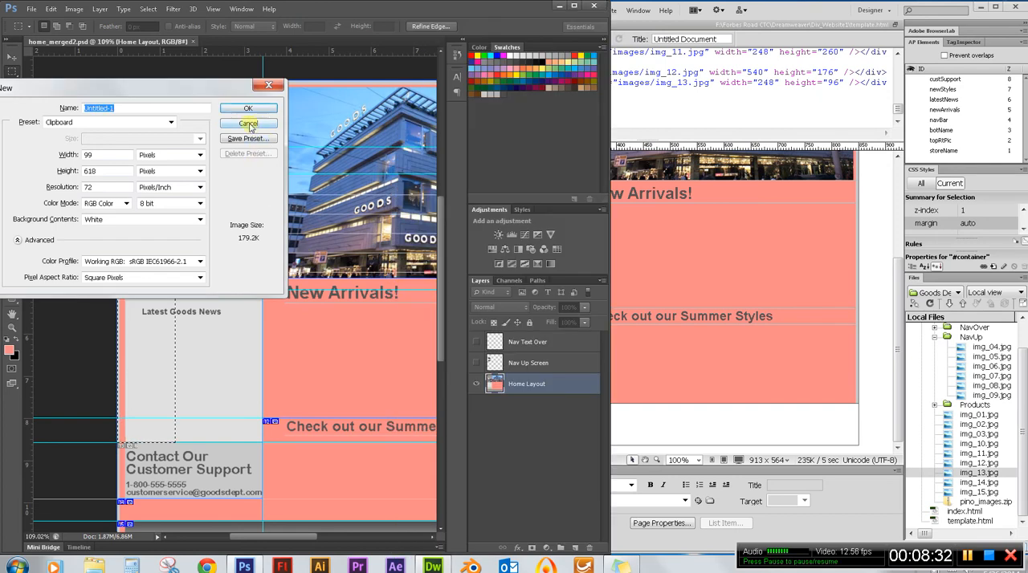
pyautogui.press('Escape')
pyautogui.scroll(-3, 353, 273)
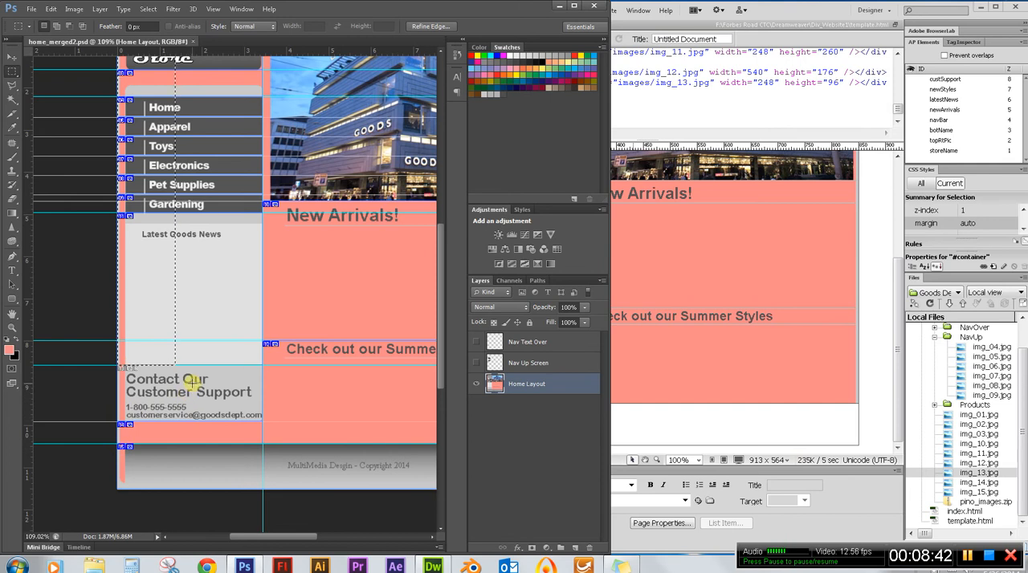
pyautogui.click(159, 388)
pyautogui.moveTo(115, 423); pyautogui.dragTo(263, 444)
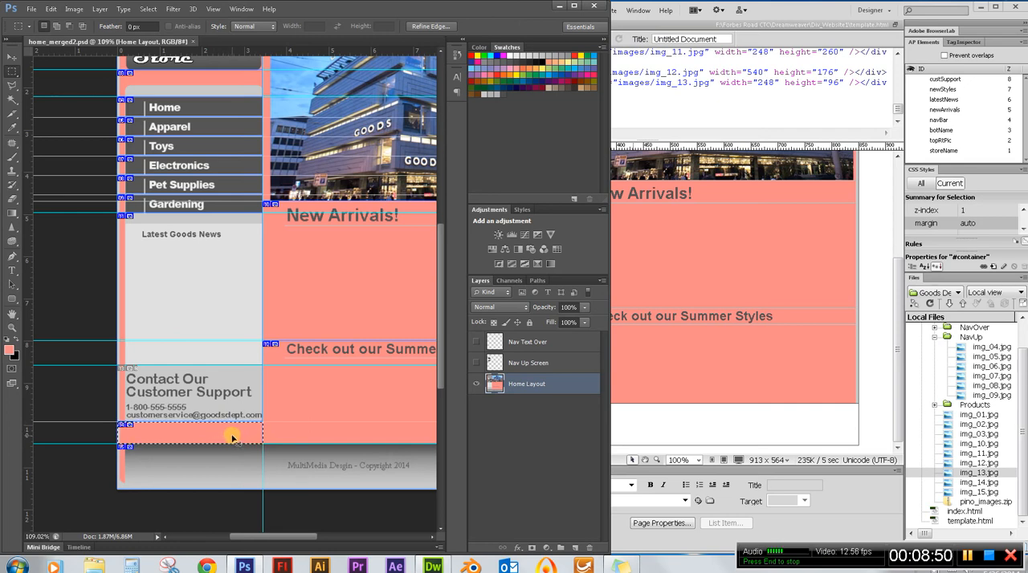
pyautogui.hotkey('ctrl', 'n')
pyautogui.moveTo(493, 126); pyautogui.dragTo(131, 137)
# Switch to Dreamweaver and insert an AP div with a width of 248px and a height of 38px.
pyautogui.click(883, 8)
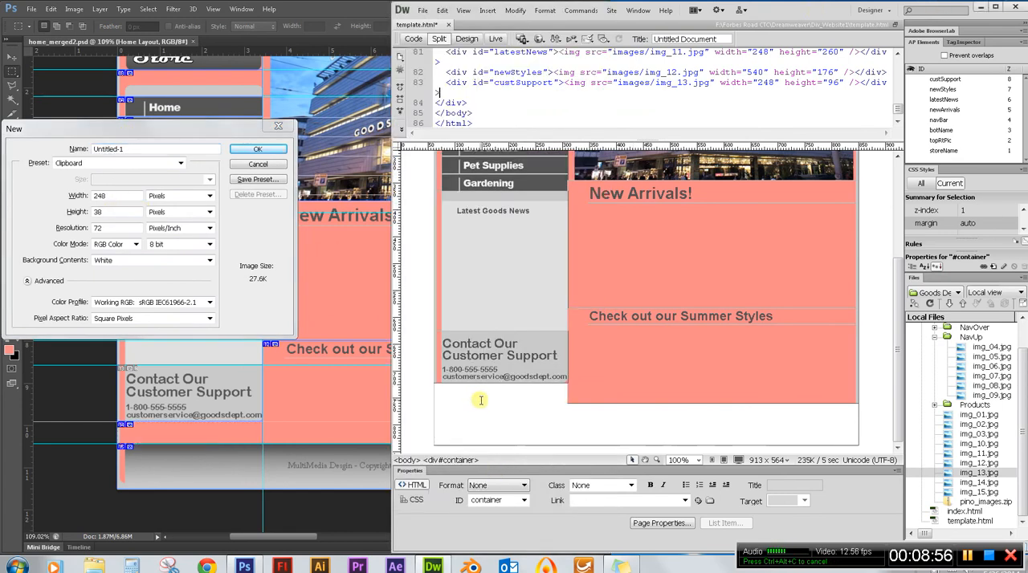
pyautogui.scroll(3, 497, 401)
pyautogui.scroll(-3, 546, 332)
pyautogui.scroll(3, 509, 411)
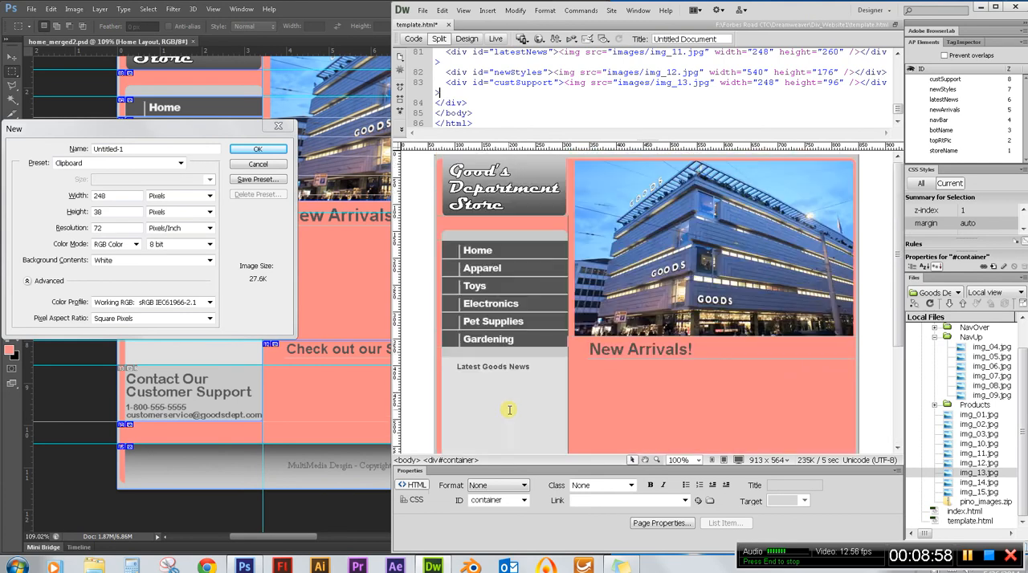
pyautogui.click(487, 10)
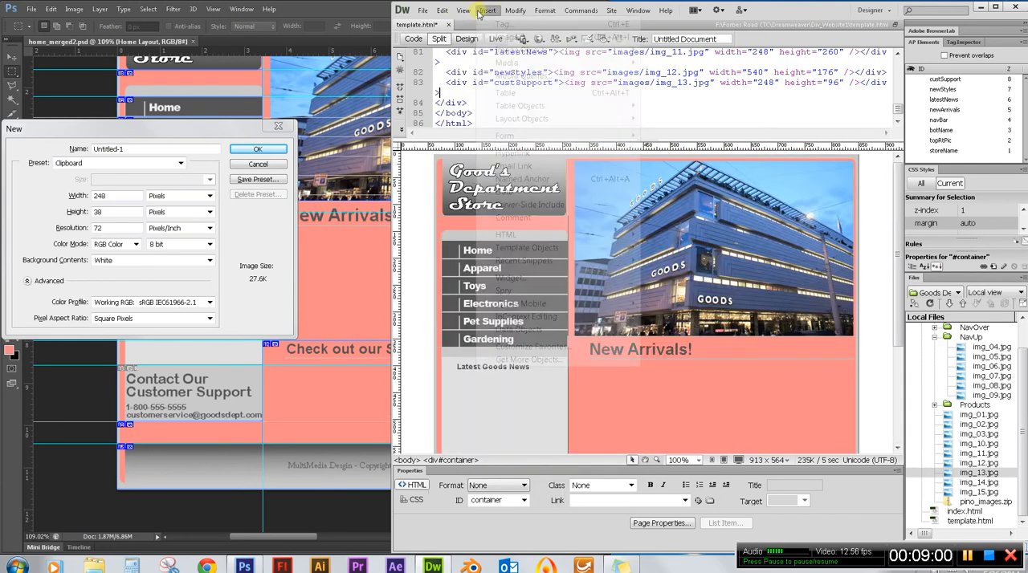
pyautogui.moveTo(521, 119)
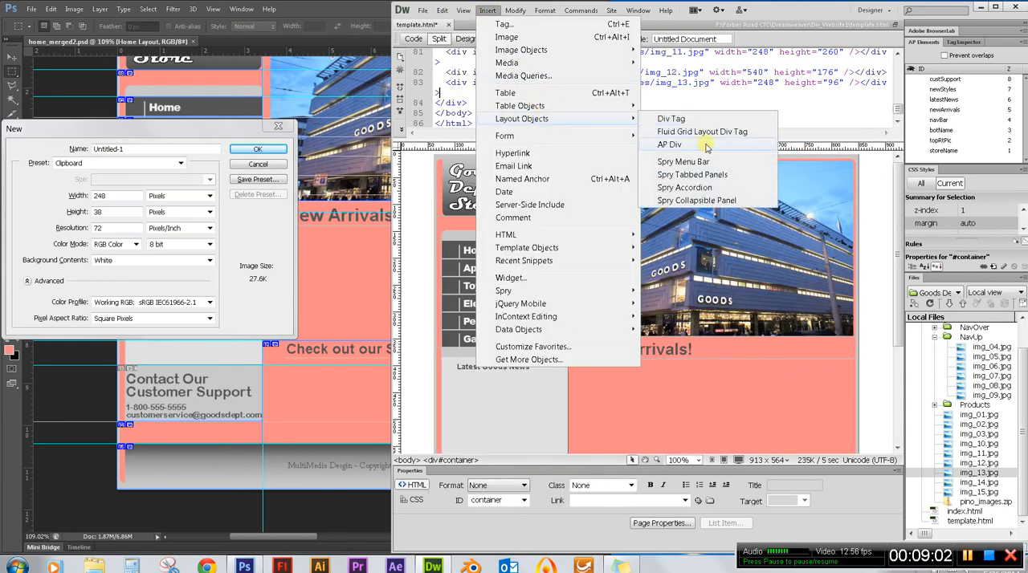
pyautogui.click(707, 146)
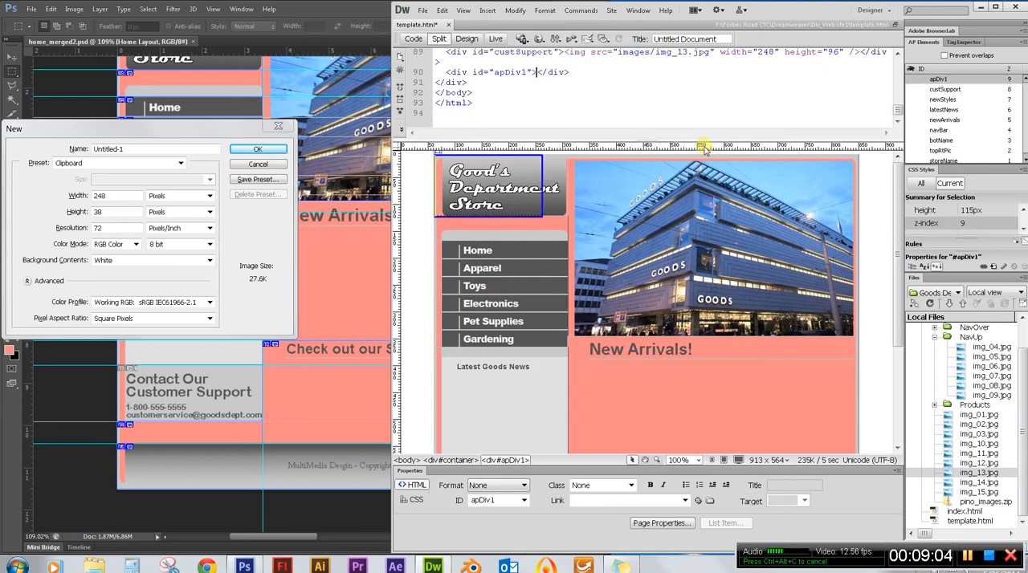
pyautogui.click(523, 215)
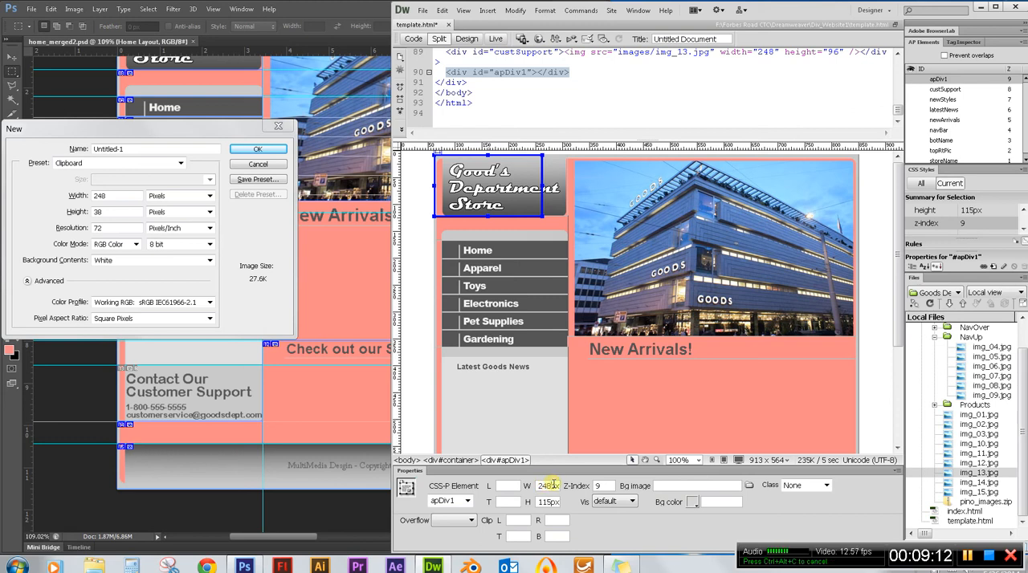
pyautogui.press('Tab')
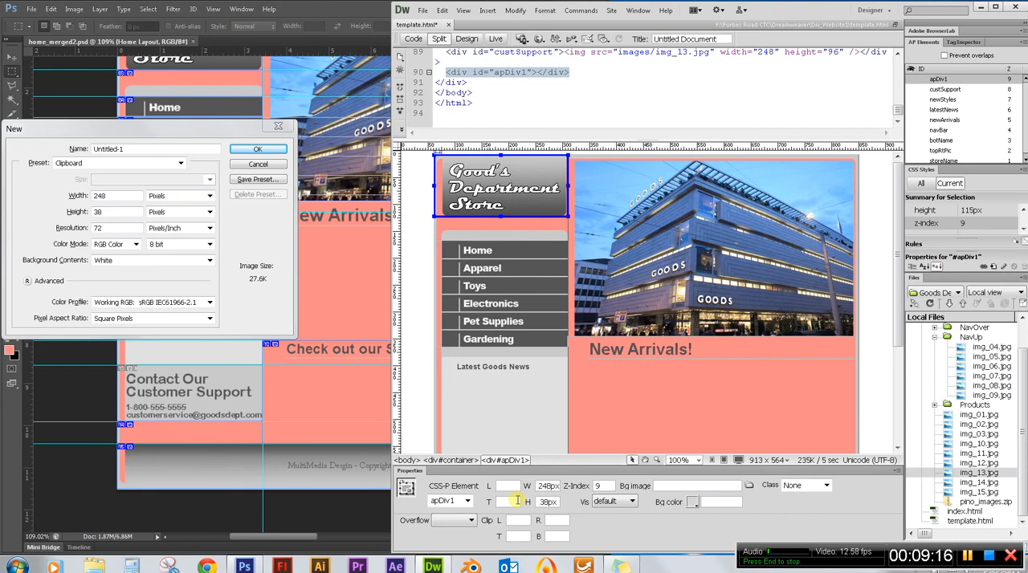
pyautogui.press('Return')
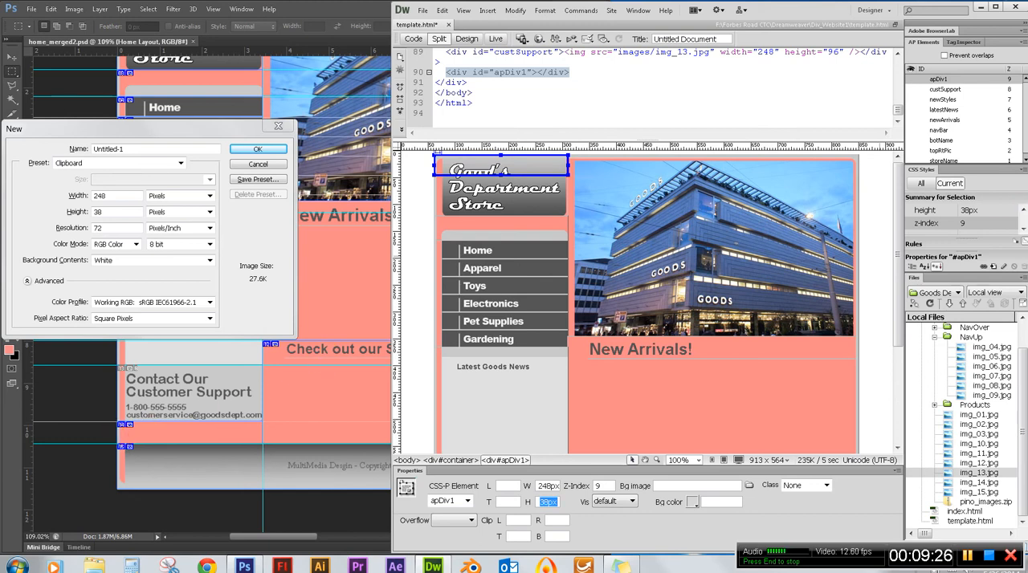
# Rename the new AP div as botCustSupp and select it.
pyautogui.doubleClick(941, 80)
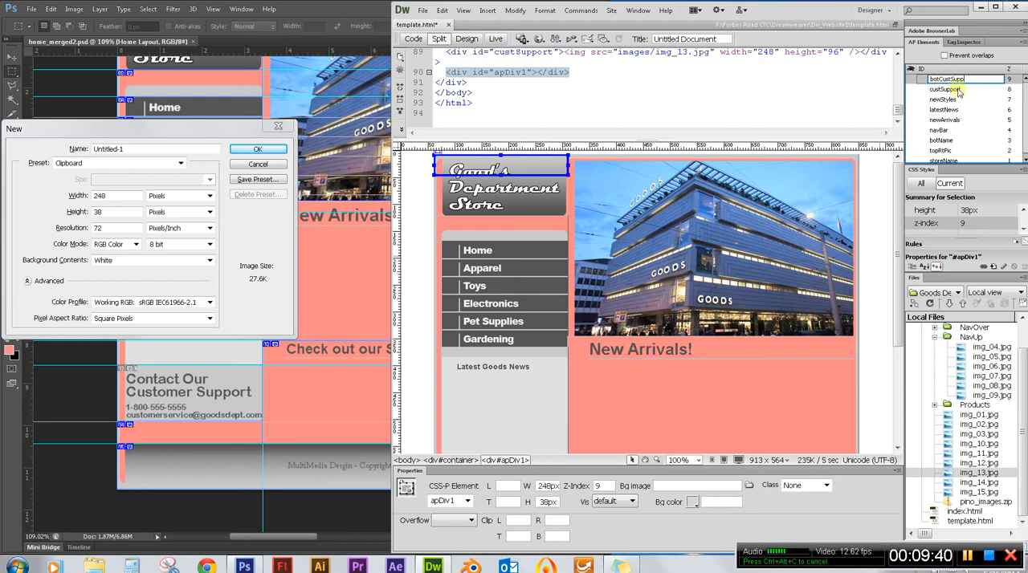
pyautogui.click(954, 91)
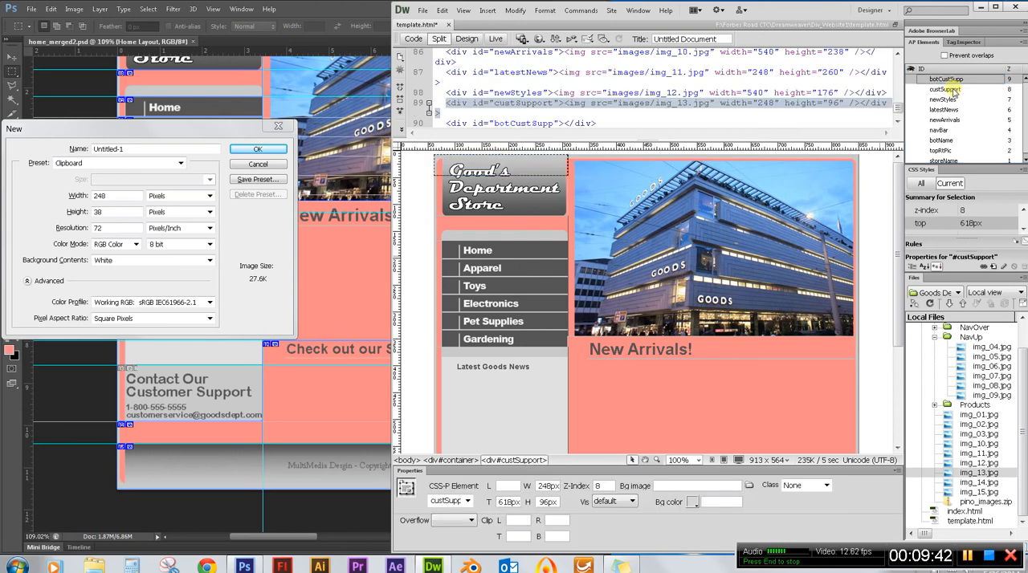
pyautogui.click(956, 79)
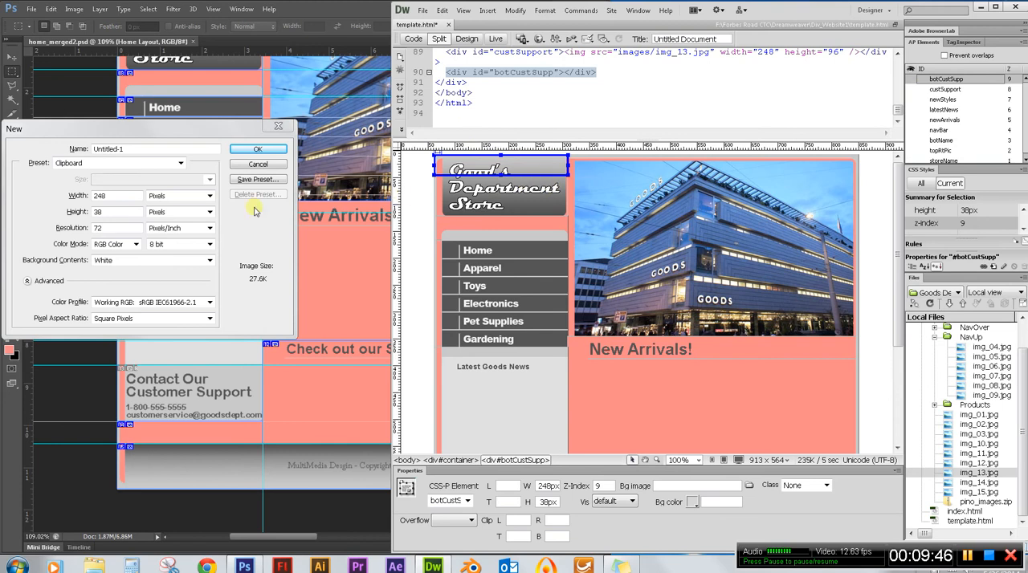
# Switch to Photoshop and measure from the page top to the strip below the customer support slice, then dismiss the New document dialog.
pyautogui.click(267, 166)
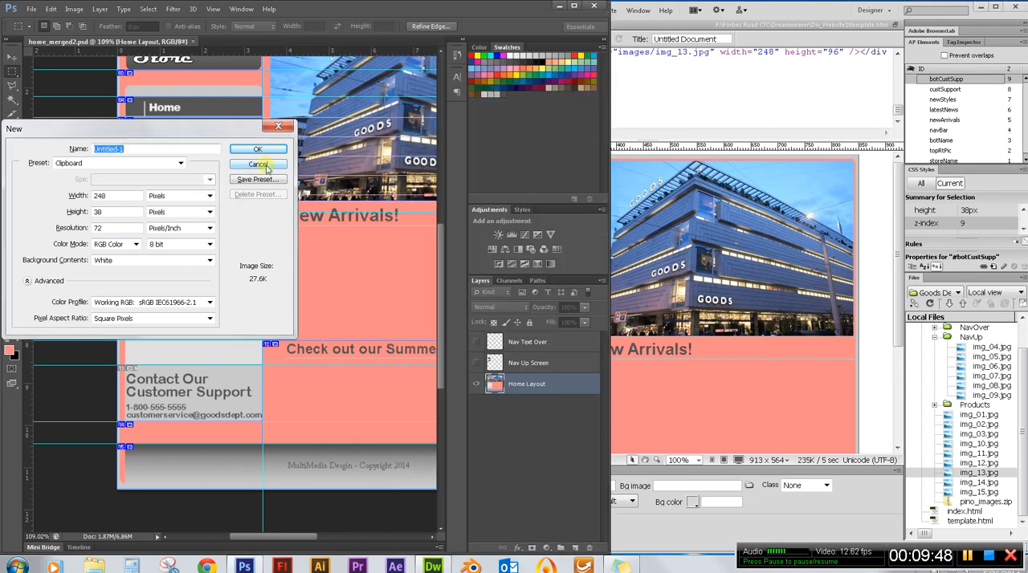
pyautogui.click(259, 164)
pyautogui.scroll(3, 249, 165)
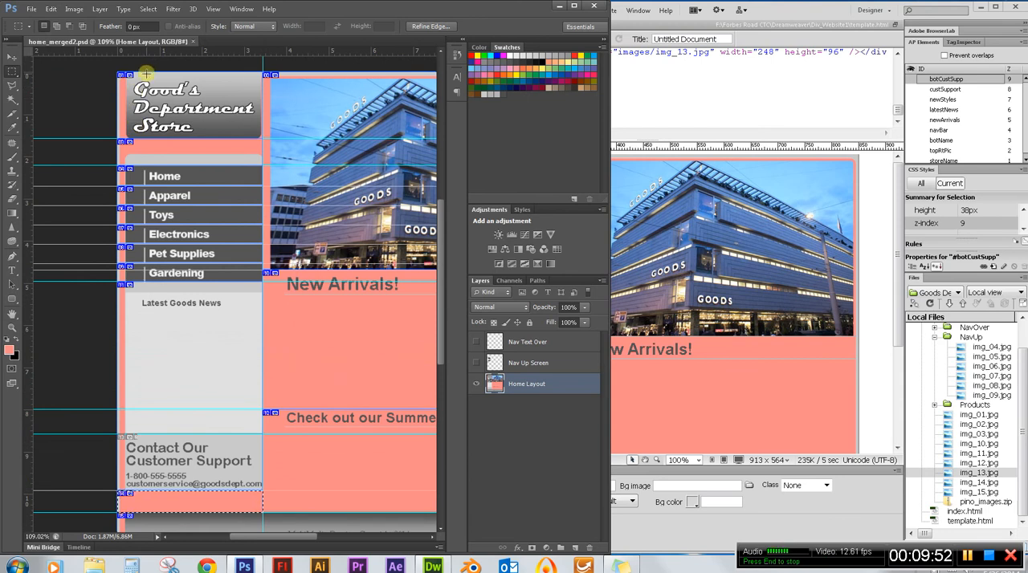
pyautogui.moveTo(149, 84); pyautogui.dragTo(206, 490)
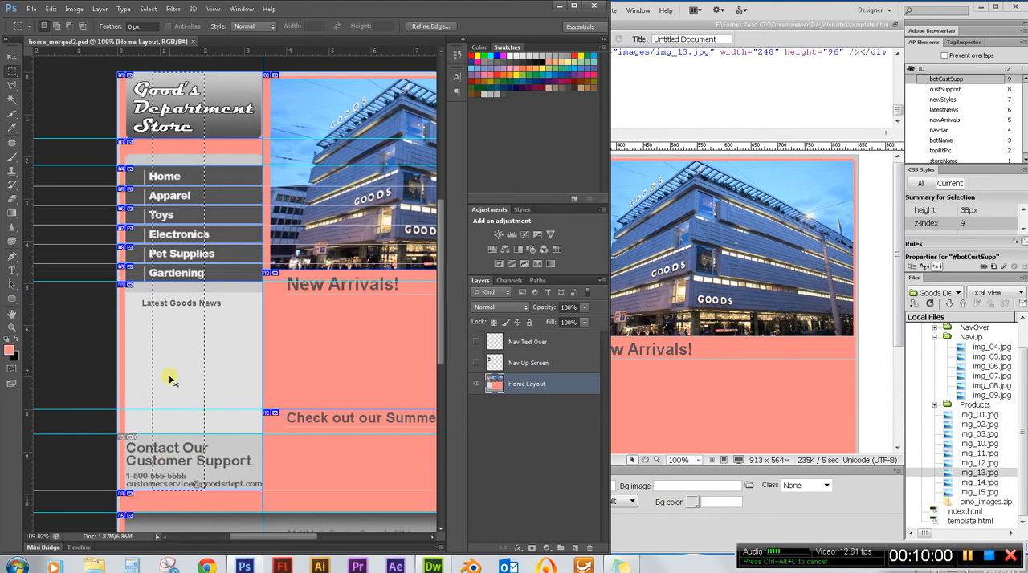
pyautogui.hotkey('ctrl', 'n')
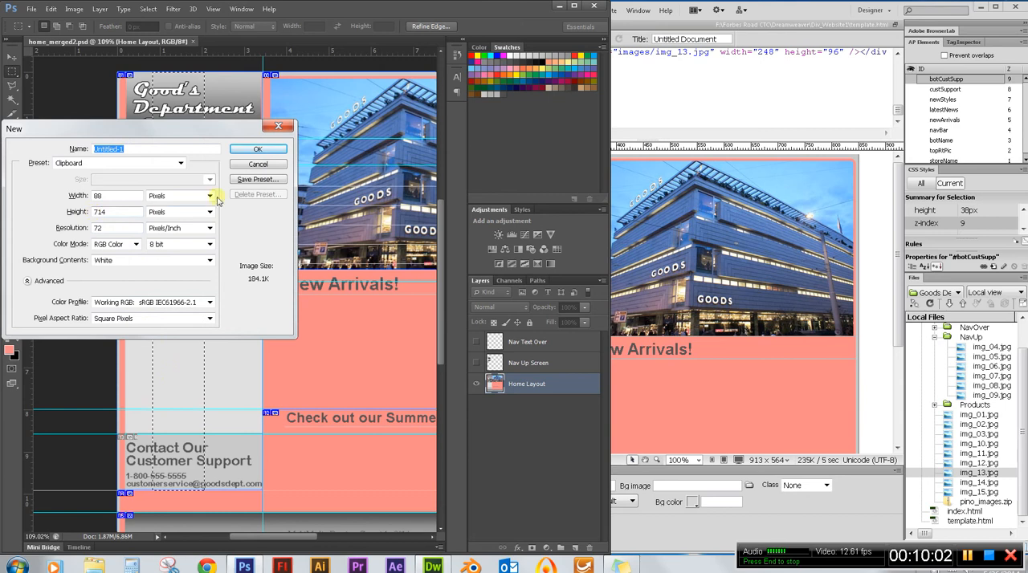
pyautogui.click(258, 165)
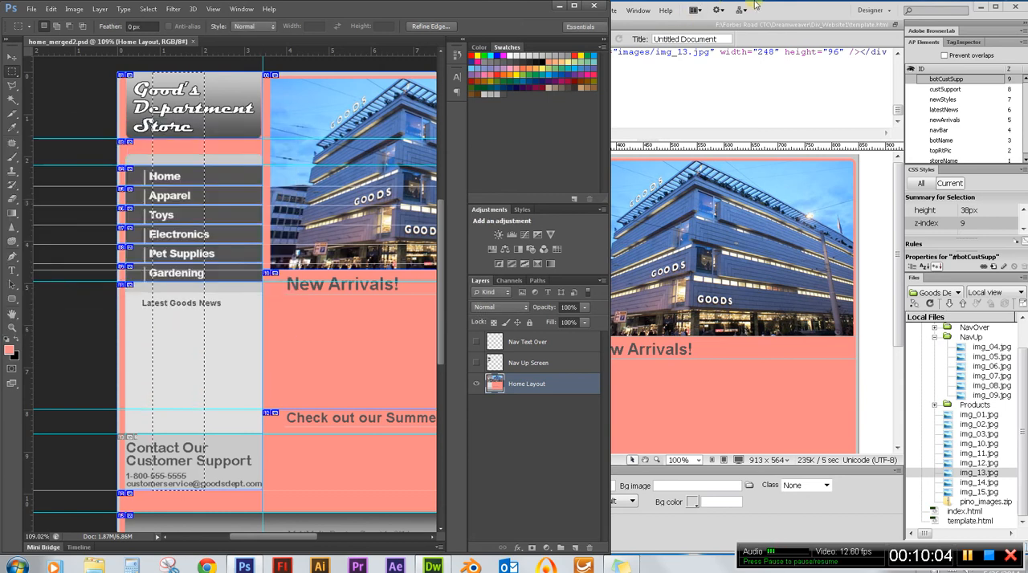
# Switch to Dreamweaver and set the top position of the botCustSupp div to 714px.
pyautogui.hotkey('alt', 'Tab')
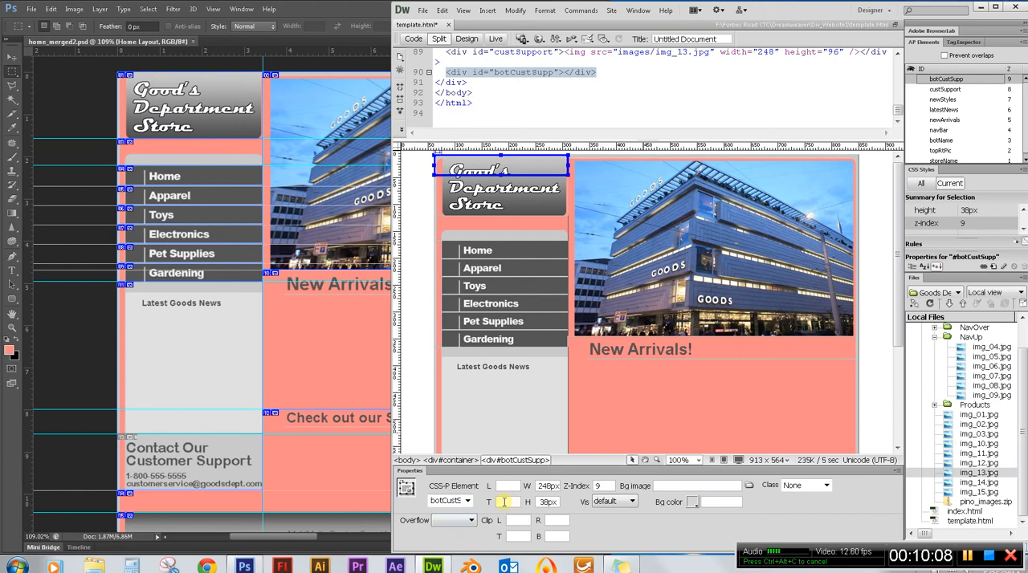
pyautogui.write('4')
pyautogui.press('Return')
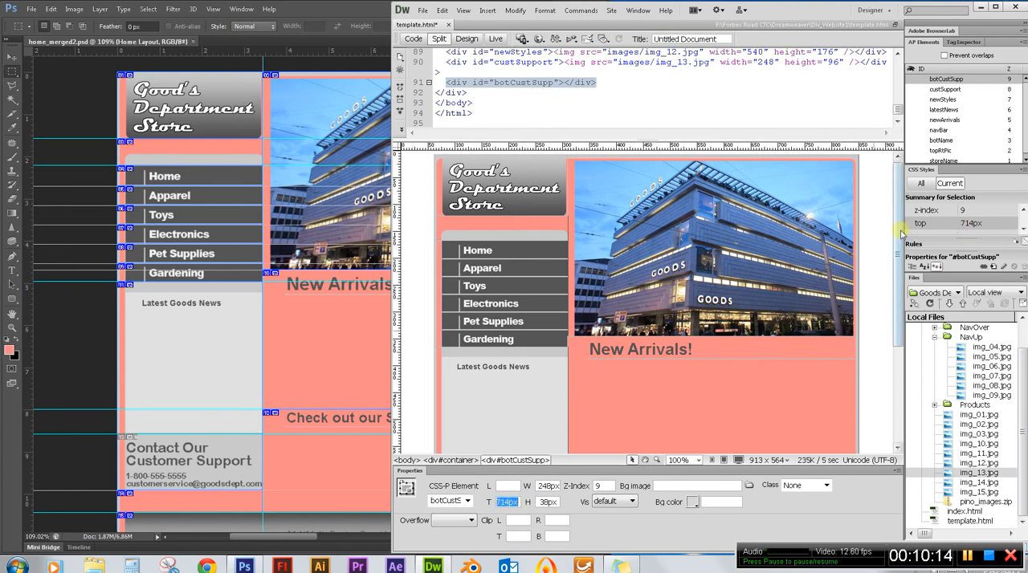
# Place img_14.jpg inside the botCustSupp div without alternate text, then deselect it.
pyautogui.moveTo(898, 233); pyautogui.dragTo(904, 367)
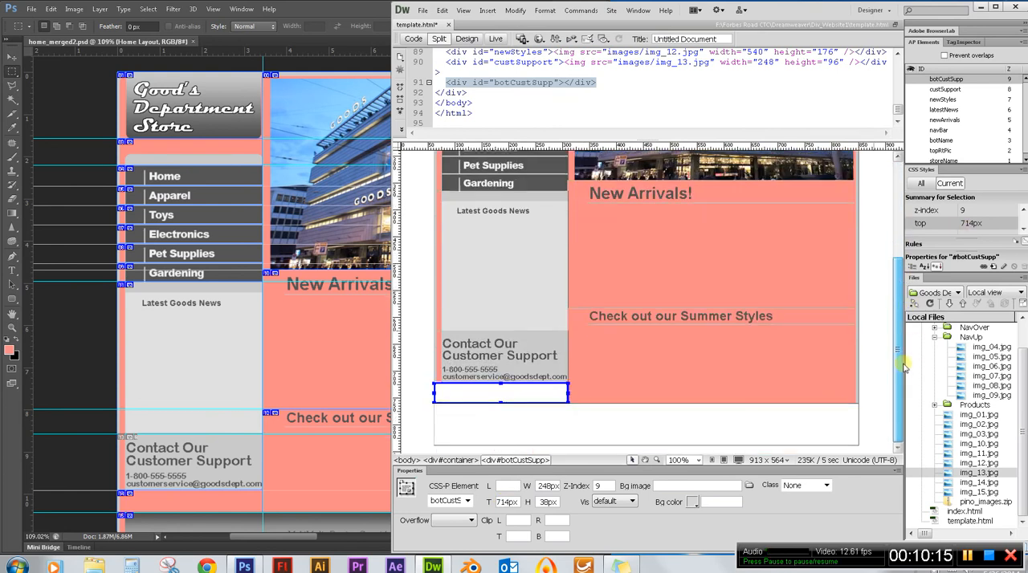
pyautogui.click(976, 482)
pyautogui.moveTo(964, 483); pyautogui.dragTo(484, 391)
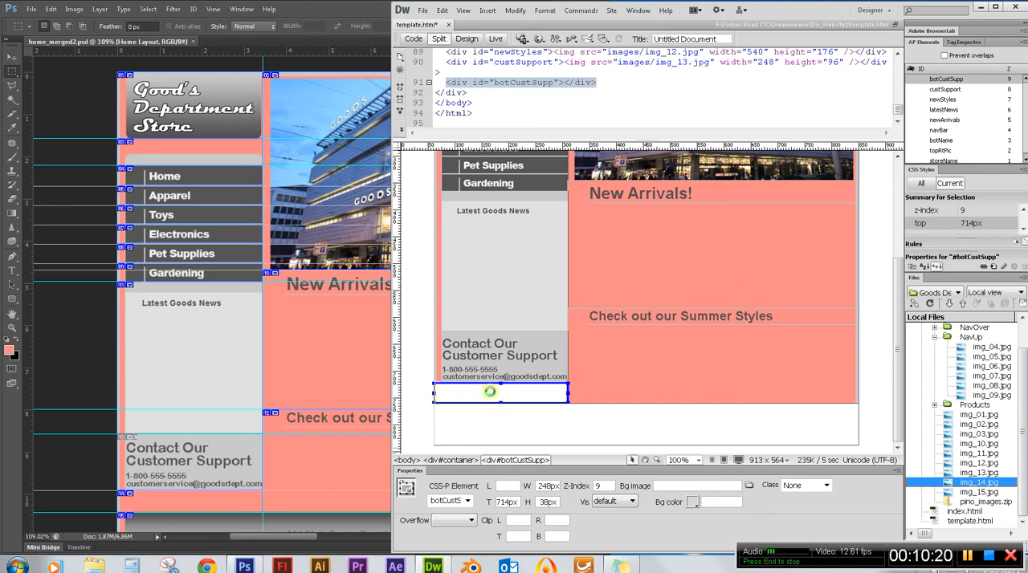
pyautogui.moveTo(489, 392); pyautogui.dragTo(489, 392)
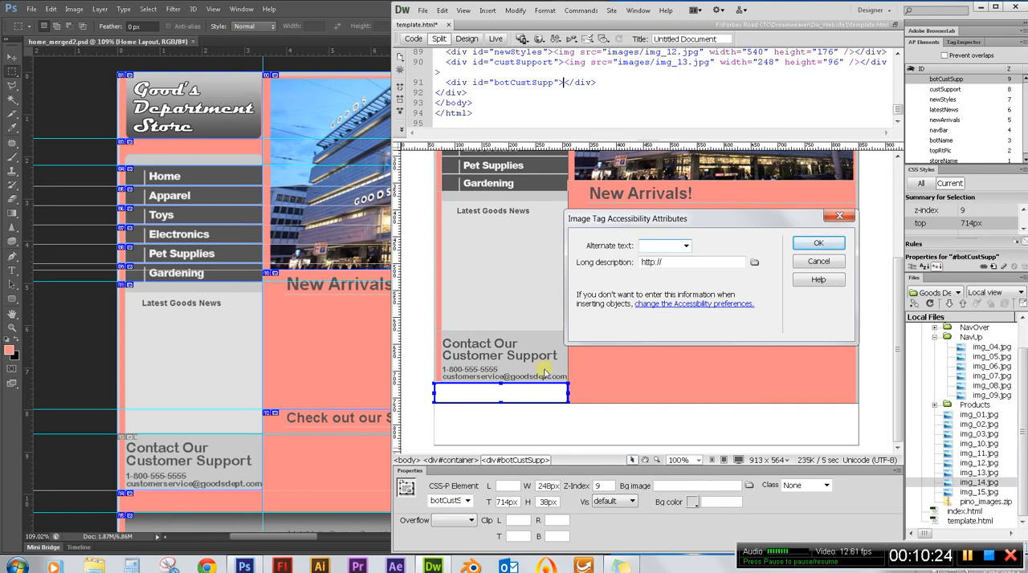
pyautogui.click(805, 243)
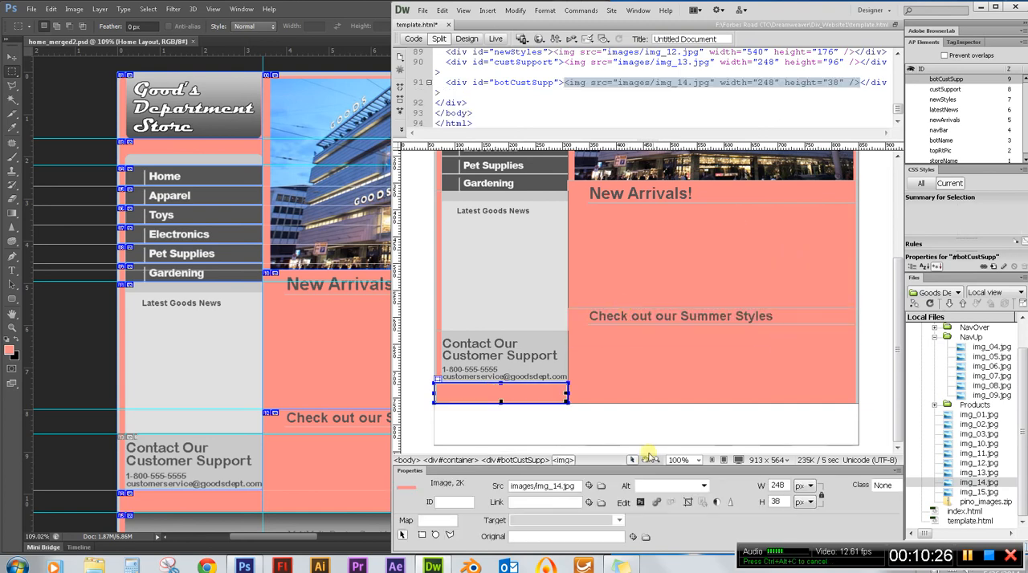
pyautogui.click(545, 421)
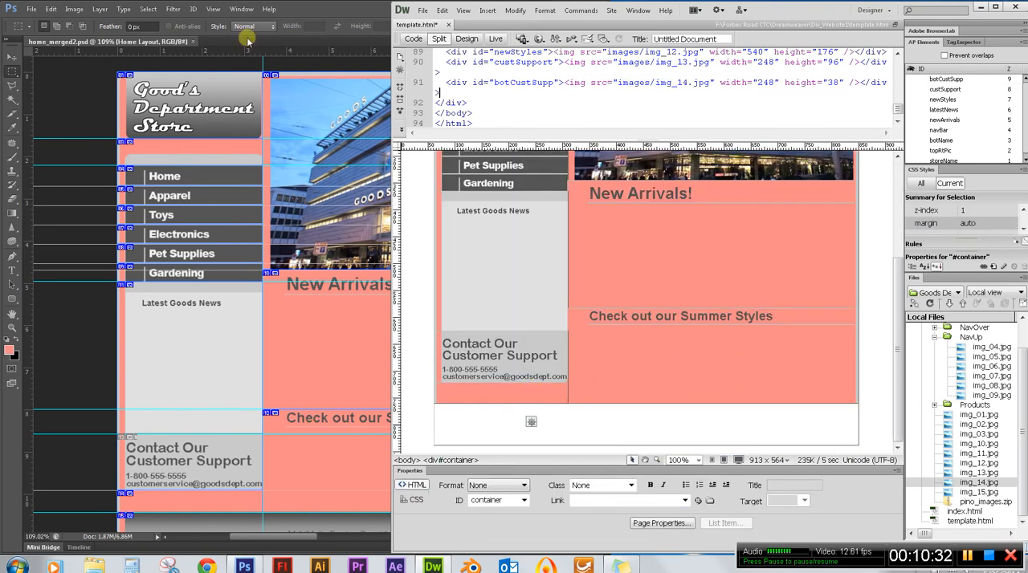
# Switch to Photoshop and measure the full-width footer slice by copying a marquee selection of it into the New document dialog.
pyautogui.click(299, 14)
pyautogui.scroll(-3, 294, 369)
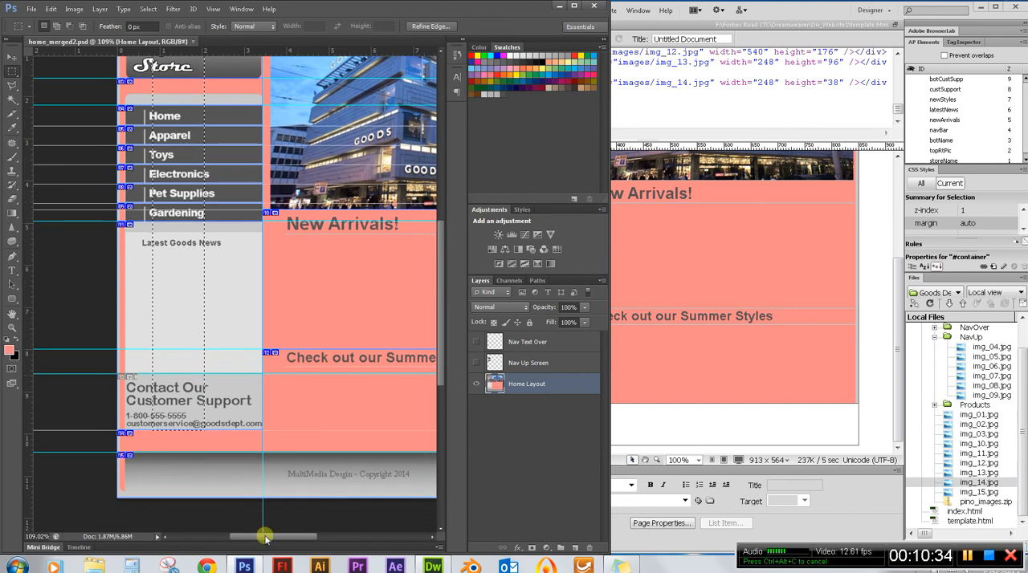
pyautogui.moveTo(279, 542); pyautogui.dragTo(294, 544)
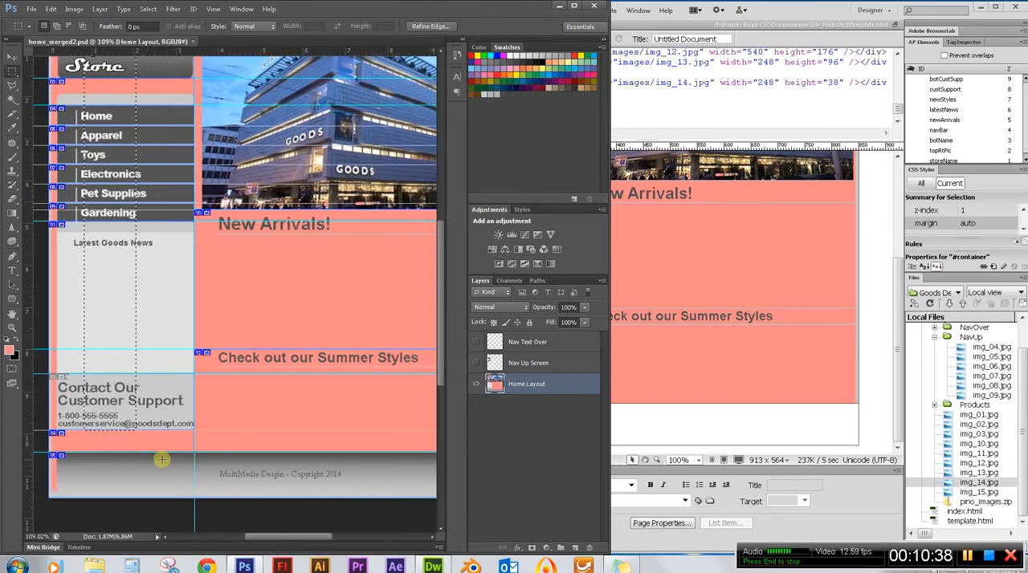
pyautogui.scroll(-2, 100, 482)
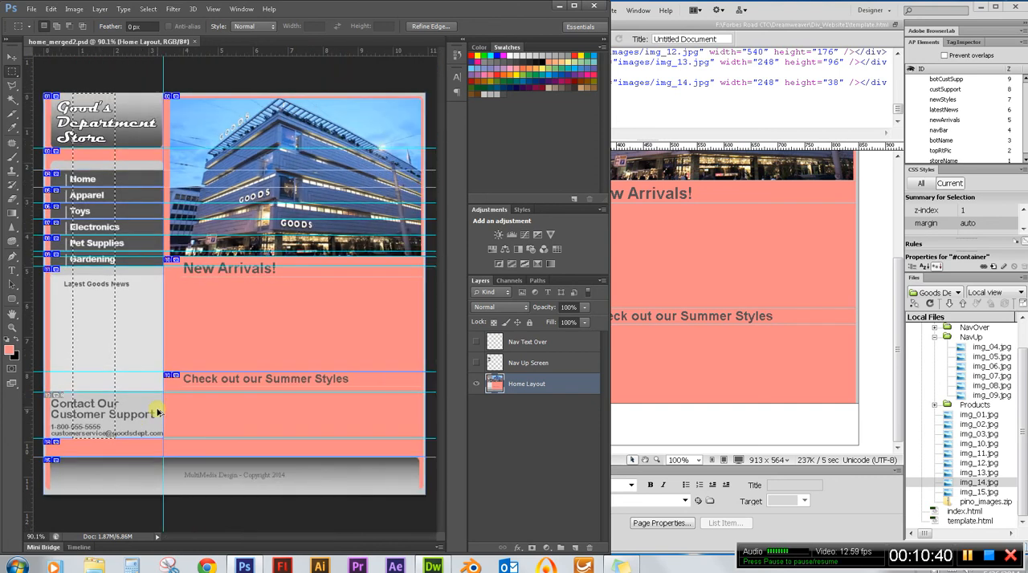
pyautogui.click(131, 366)
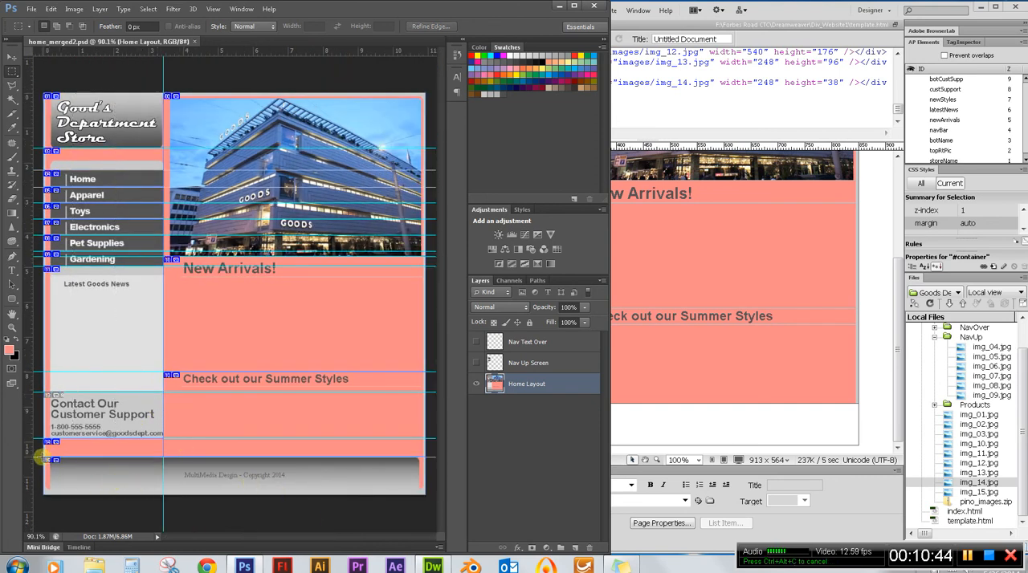
pyautogui.moveTo(40, 458); pyautogui.dragTo(428, 493)
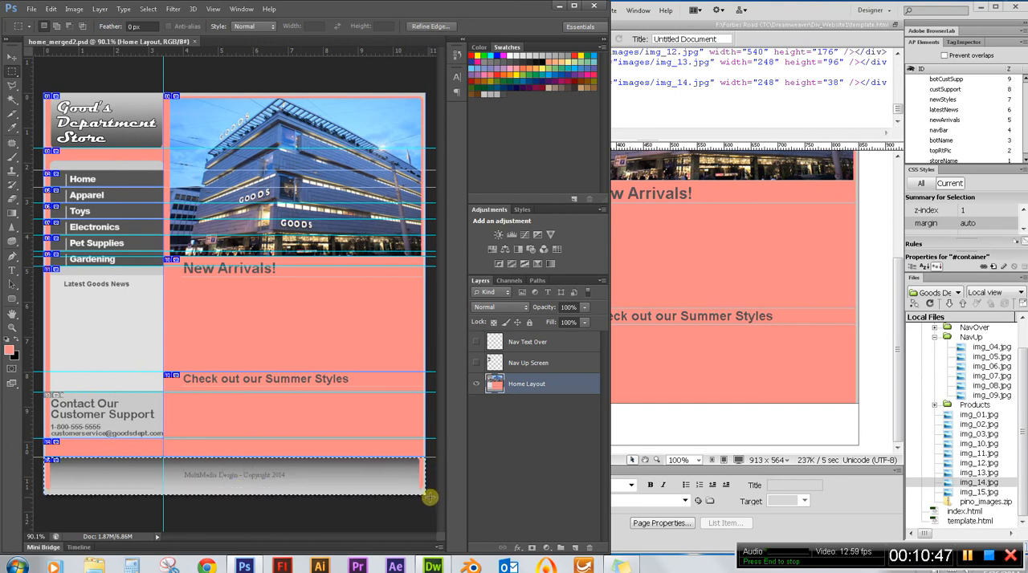
pyautogui.click(56, 464)
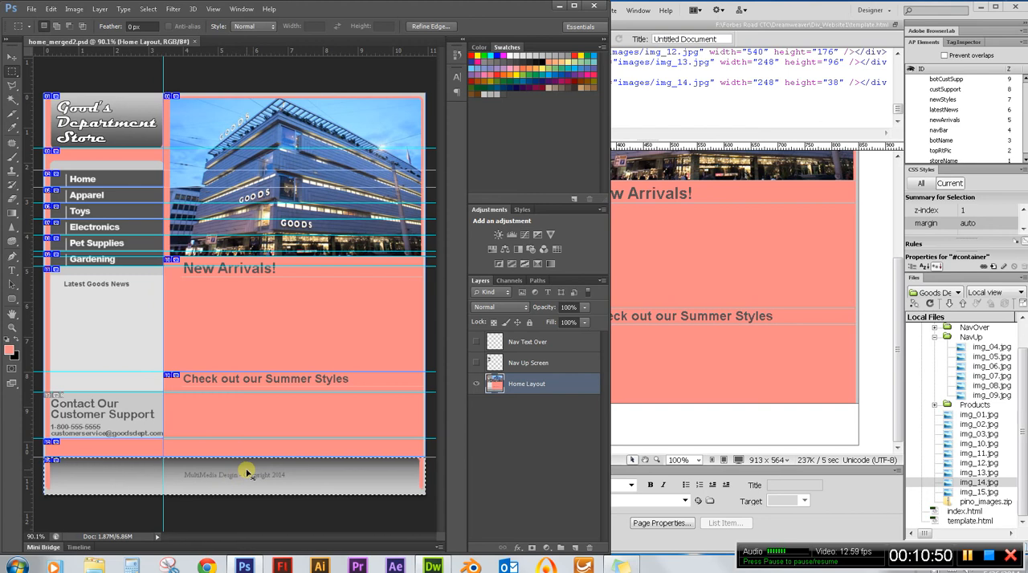
pyautogui.hotkey('ctrl', 'n')
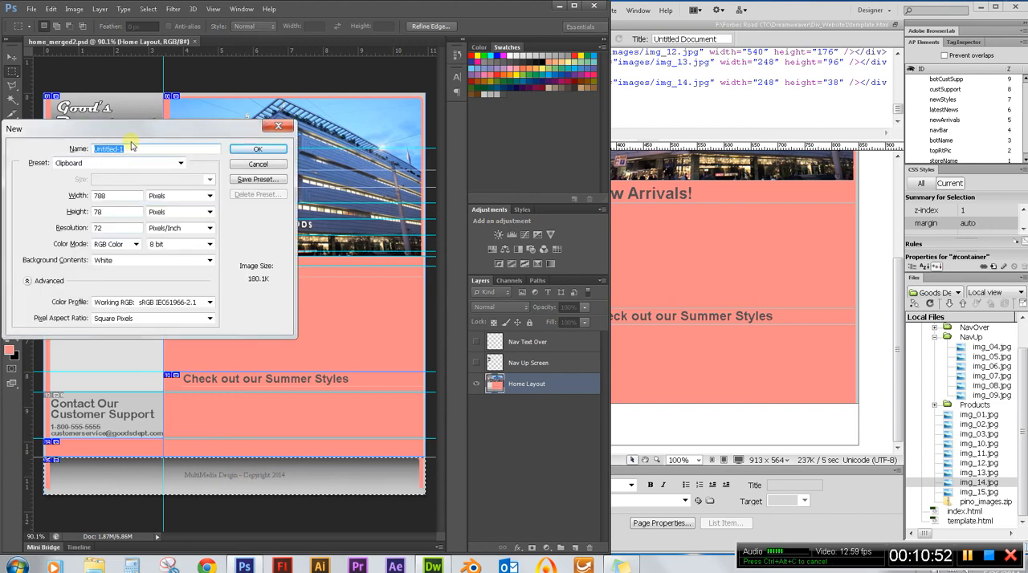
# Switch to Dreamweaver, insert another AP div in the container and rename it footer.
pyautogui.click(811, 9)
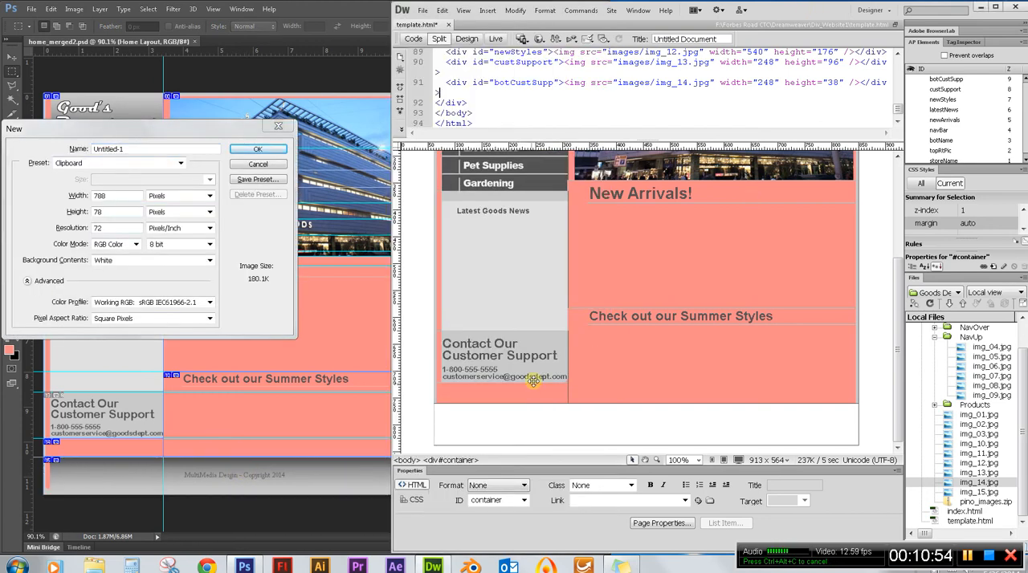
pyautogui.scroll(3, 522, 420)
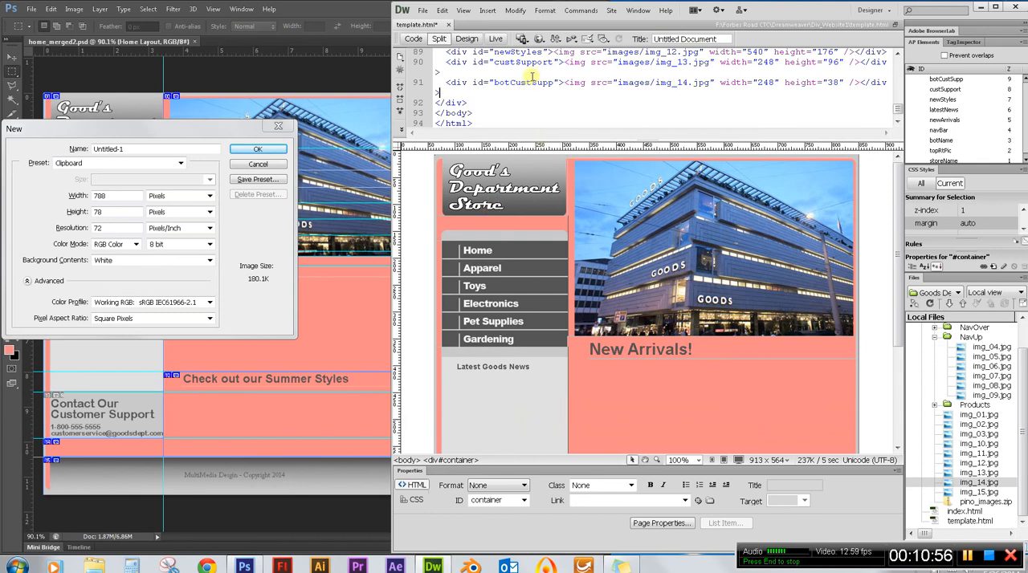
pyautogui.click(488, 11)
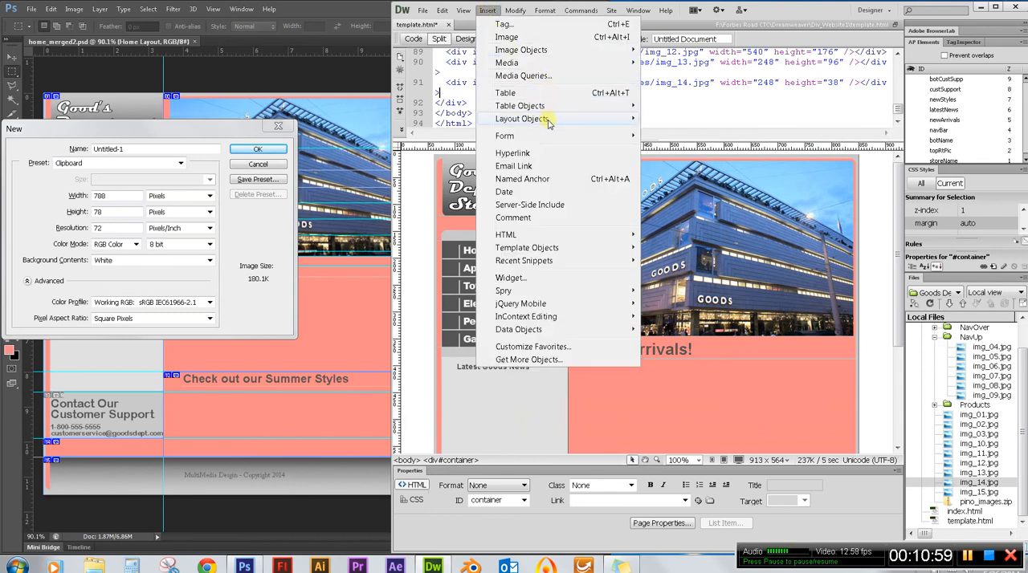
pyautogui.moveTo(557, 121)
pyautogui.click(669, 145)
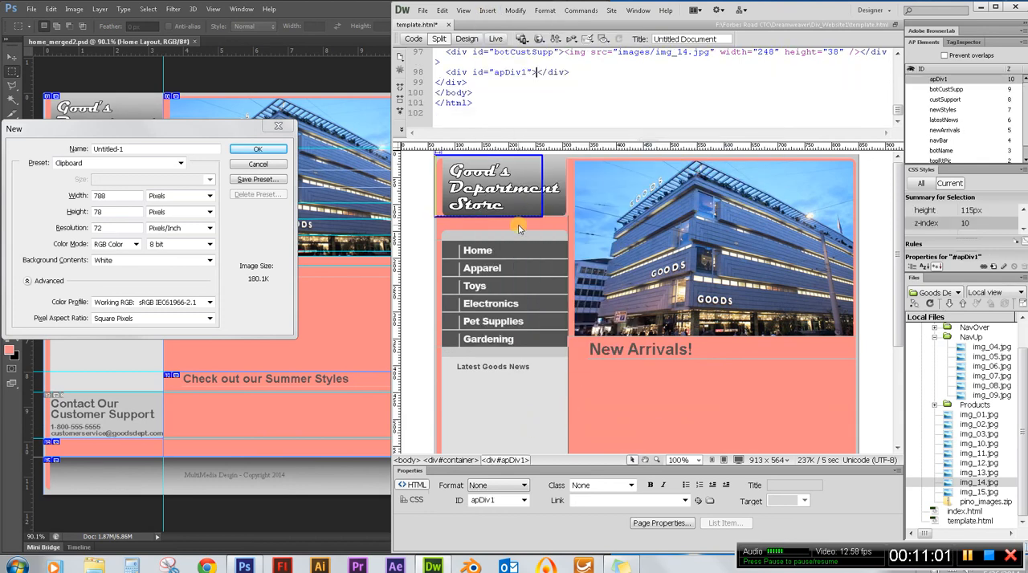
pyautogui.click(528, 217)
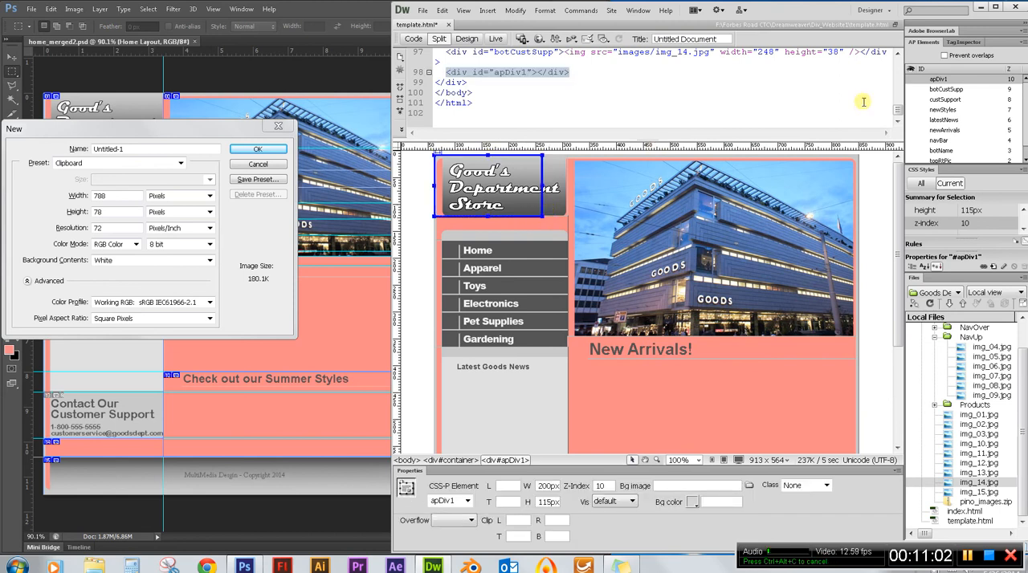
pyautogui.doubleClick(941, 80)
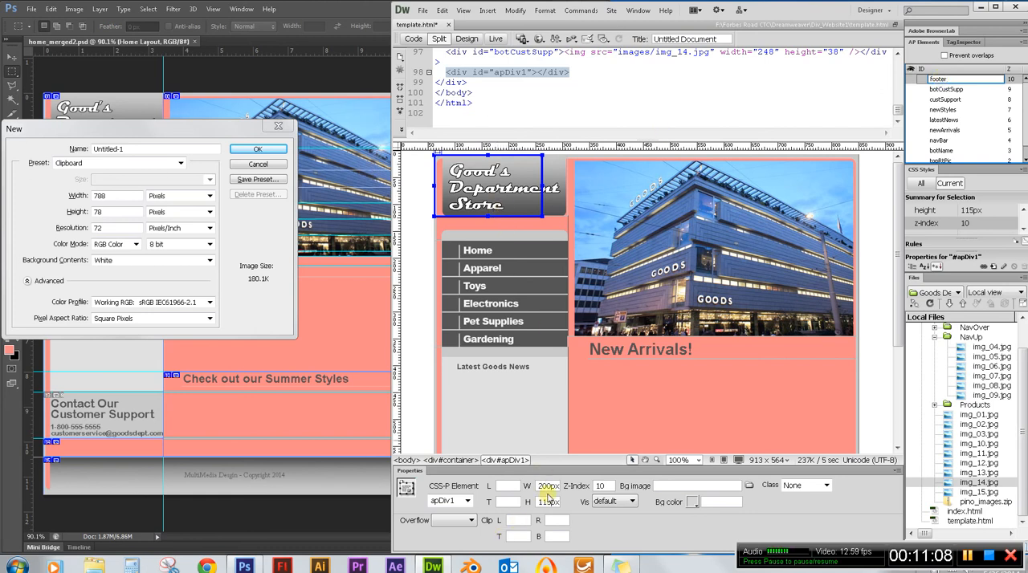
# Set the footer div's width to 788px and its height to 78px.
pyautogui.moveTo(538, 486); pyautogui.dragTo(555, 486)
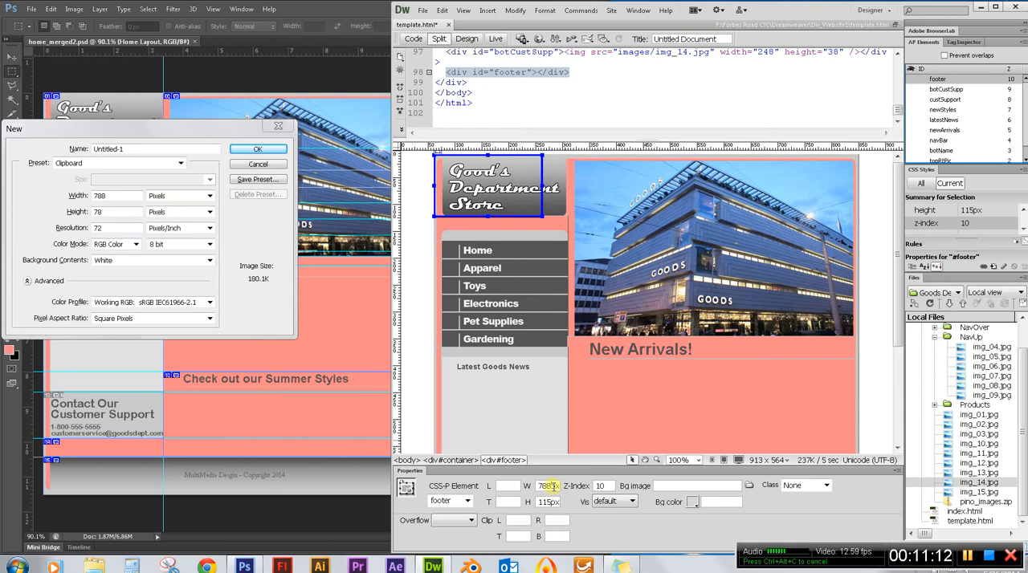
pyautogui.doubleClick(546, 503)
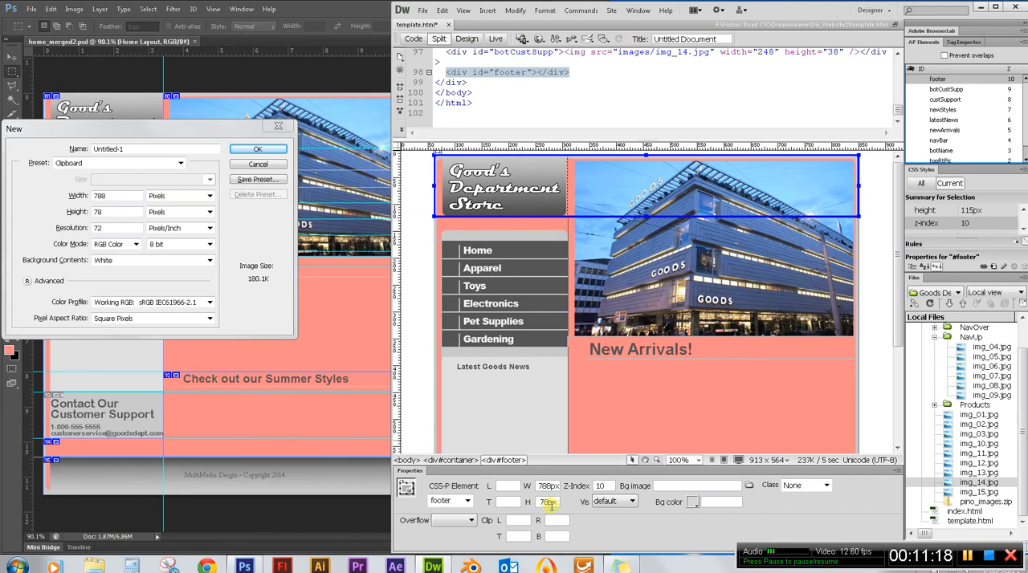
pyautogui.press('Return')
# Switch to Photoshop, cancel the New document dialog and measure from the page top to the footer using a copied marquee selection.
pyautogui.click(350, 380)
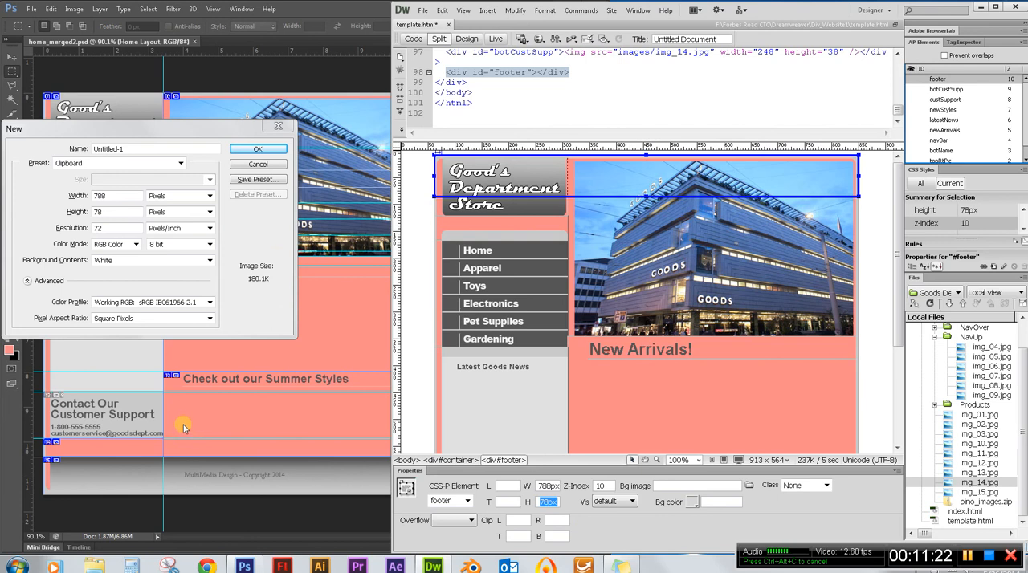
pyautogui.click(260, 166)
pyautogui.click(259, 165)
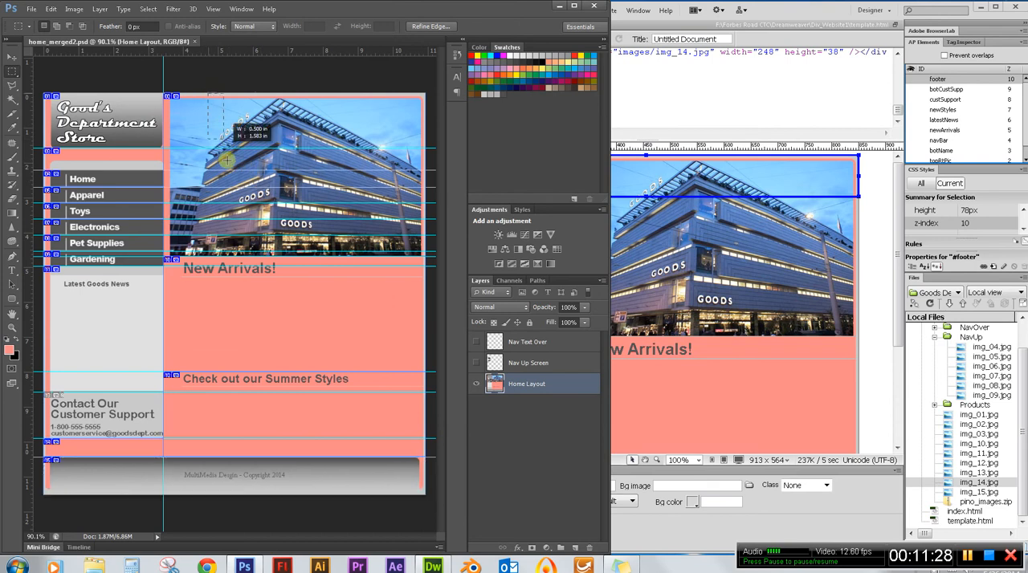
pyautogui.moveTo(208, 93); pyautogui.dragTo(253, 303)
pyautogui.moveTo(264, 412); pyautogui.dragTo(270, 454)
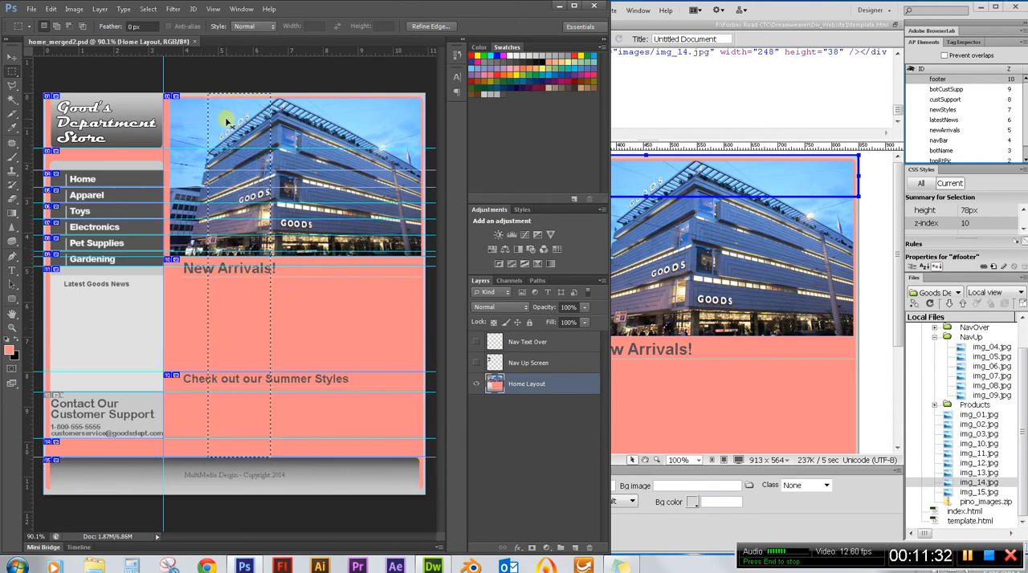
pyautogui.click(211, 86)
pyautogui.moveTo(224, 137); pyautogui.dragTo(276, 460)
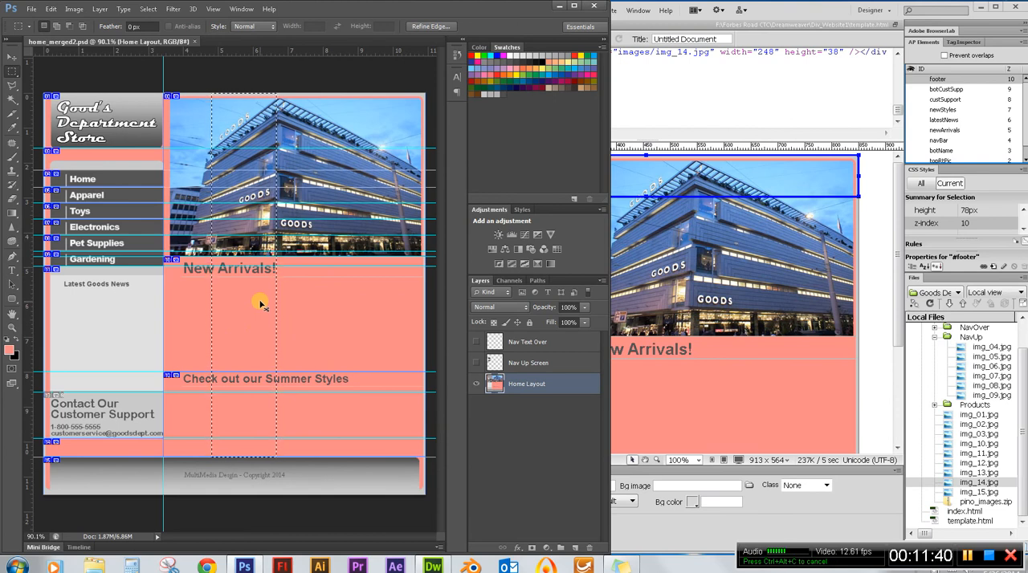
pyautogui.hotkey('ctrl', 'n')
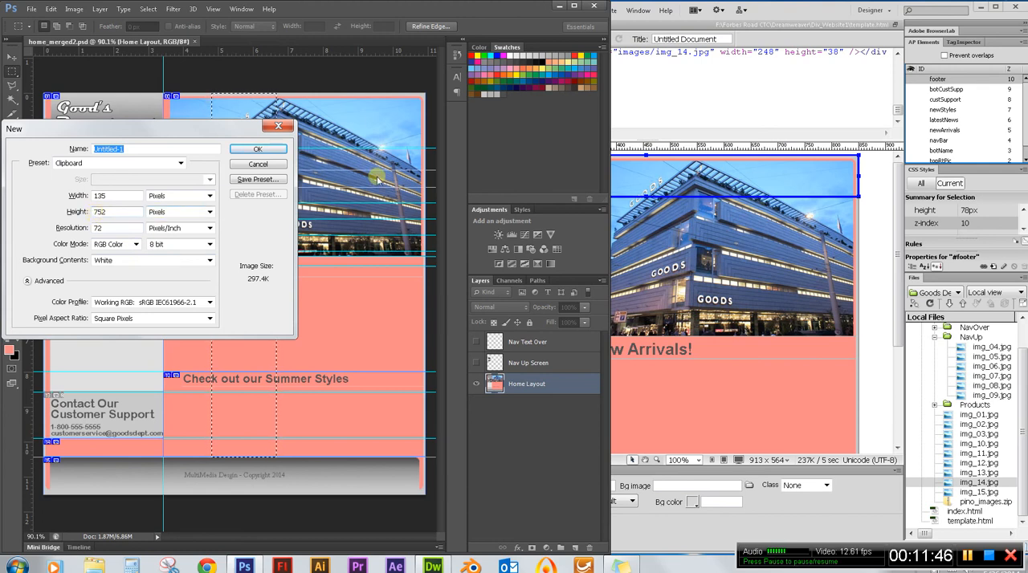
# Switch to Dreamweaver, set the footer div's top position to 752px and place img_15.jpg inside it without alternate text.
pyautogui.click(795, 25)
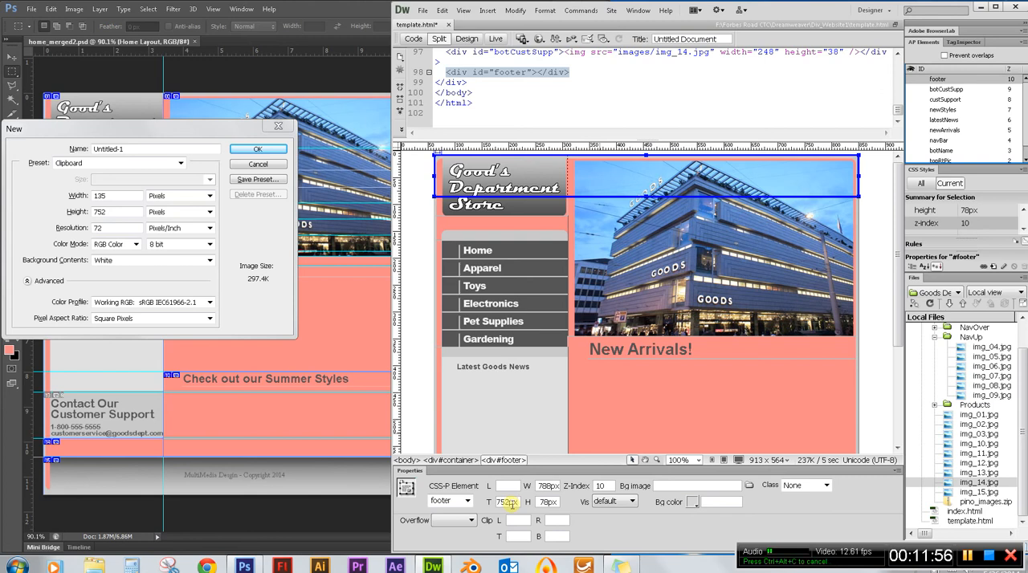
pyautogui.press('Return')
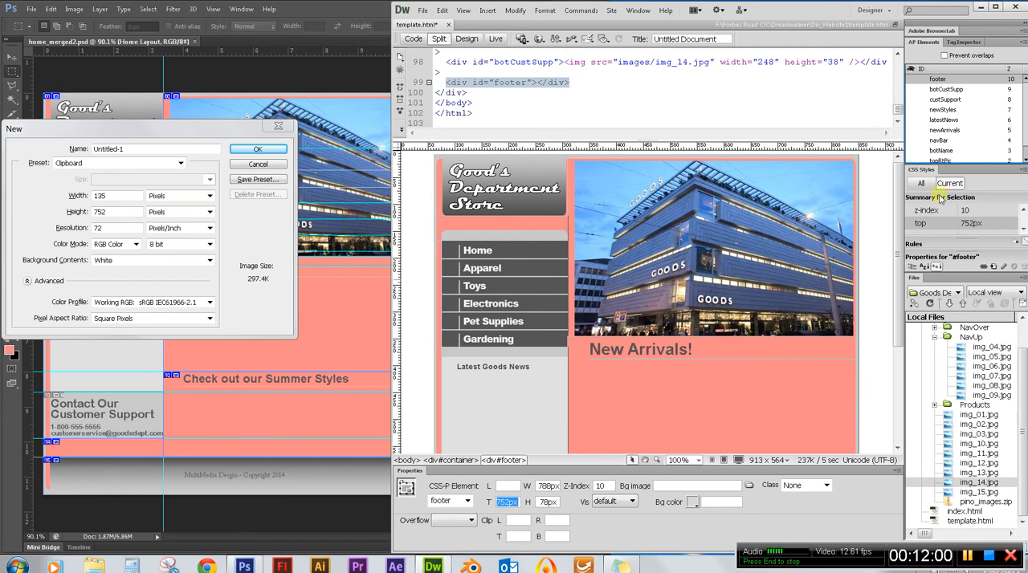
pyautogui.scroll(-5, 898, 215)
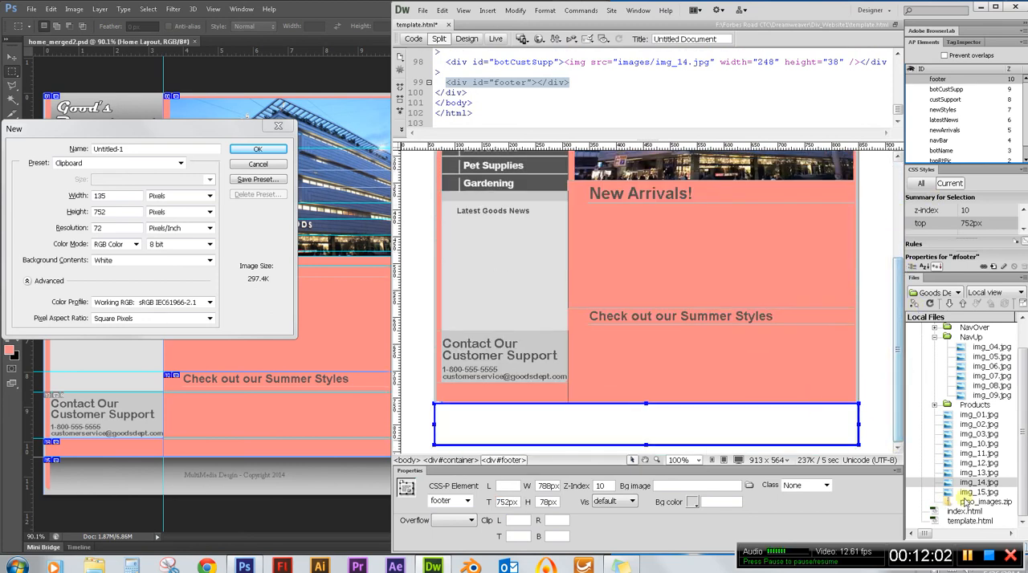
pyautogui.click(980, 492)
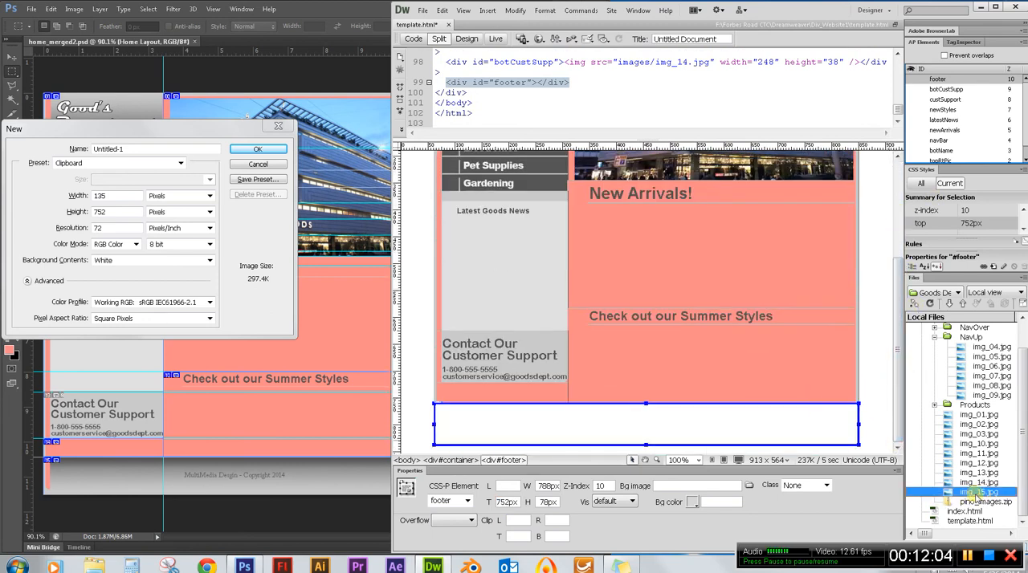
pyautogui.moveTo(970, 495); pyautogui.dragTo(678, 427)
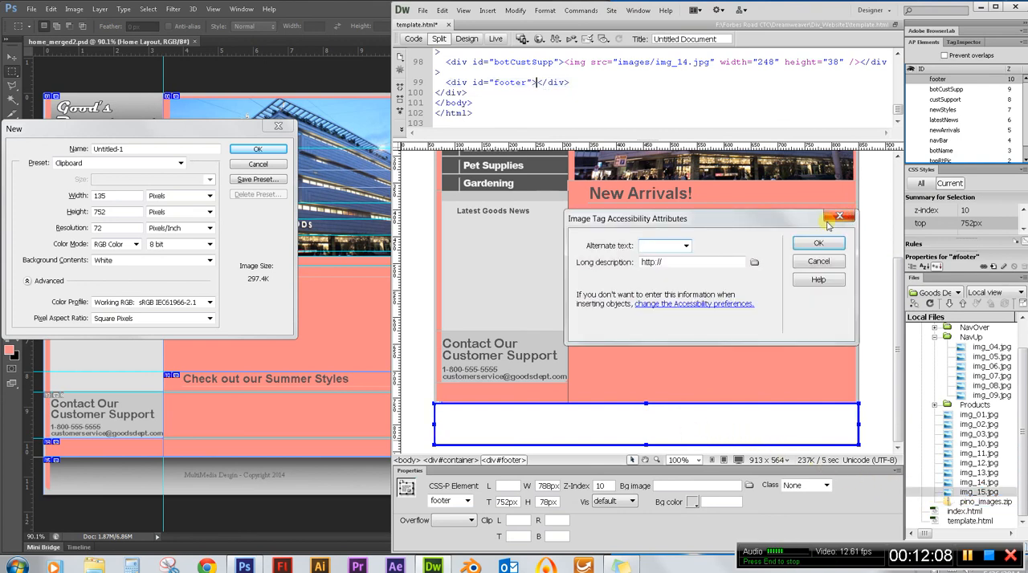
pyautogui.click(813, 245)
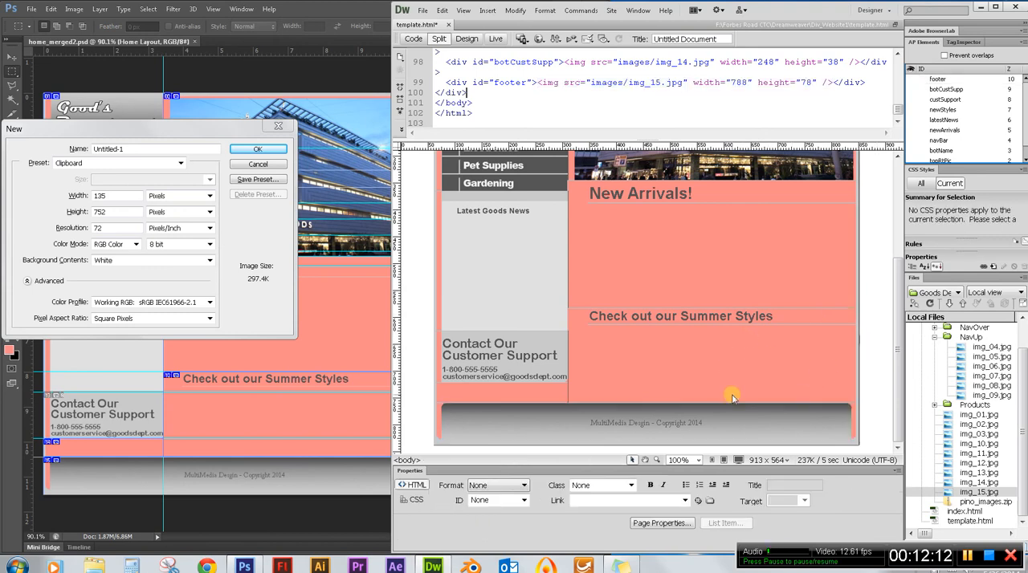
# Review the assembled page from header to footer and save template.html.
pyautogui.click(697, 397)
pyautogui.scroll(4, 725, 241)
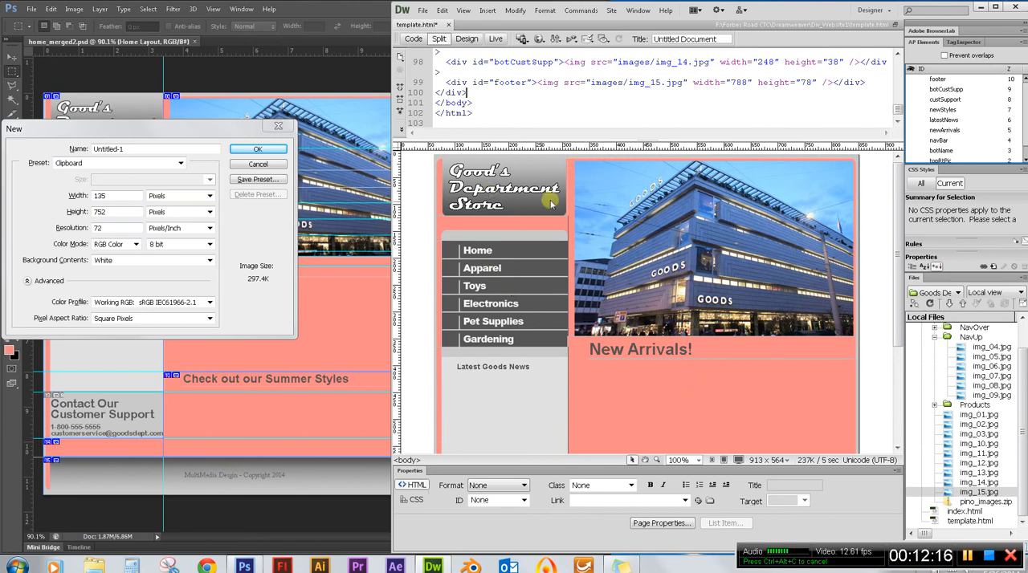
pyautogui.scroll(-4, 546, 187)
pyautogui.scroll(4, 546, 187)
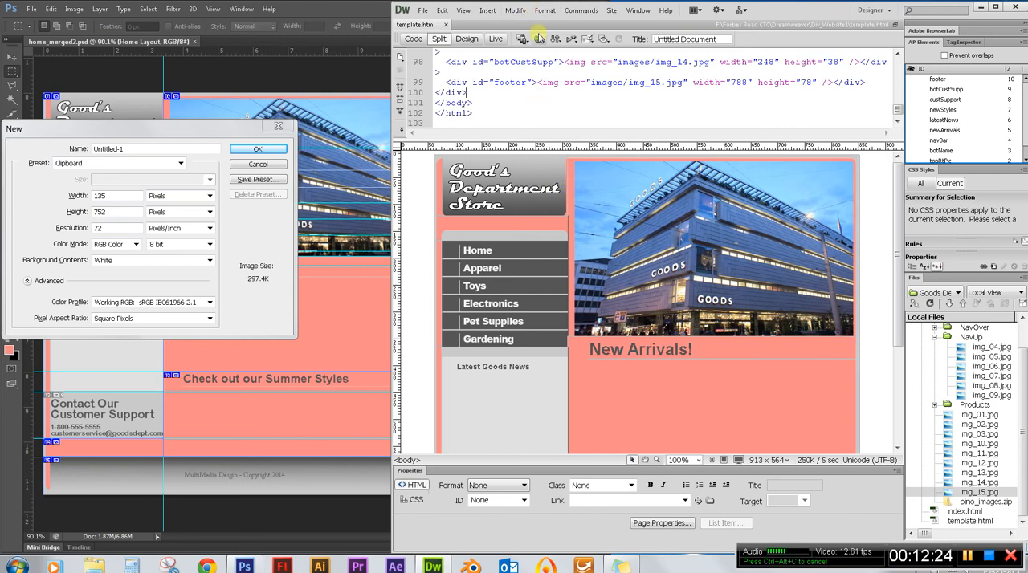
# Preview template.html in Firefox, check the layout from header to footer, and close the browser preview.
pyautogui.click(540, 40)
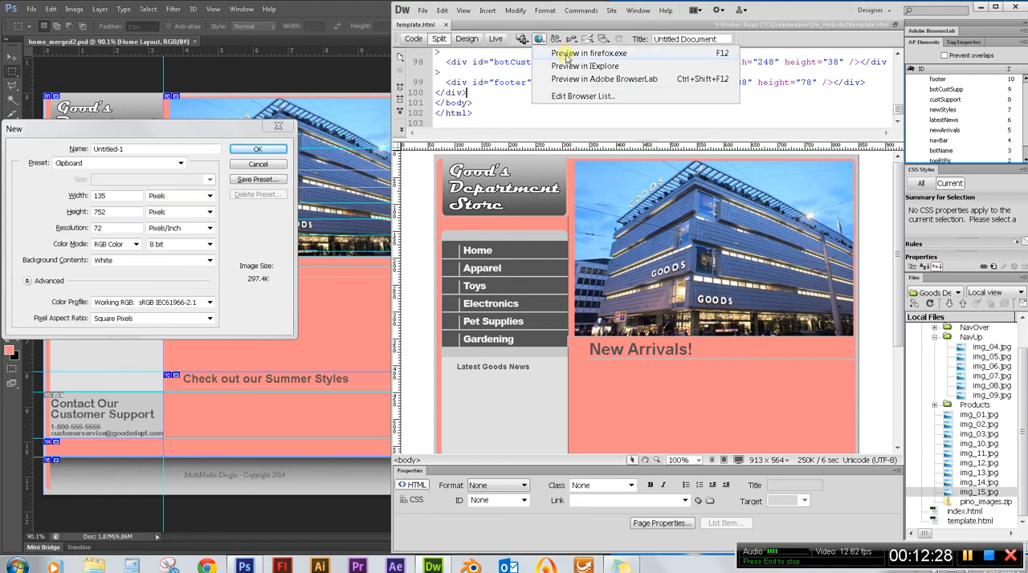
pyautogui.click(568, 53)
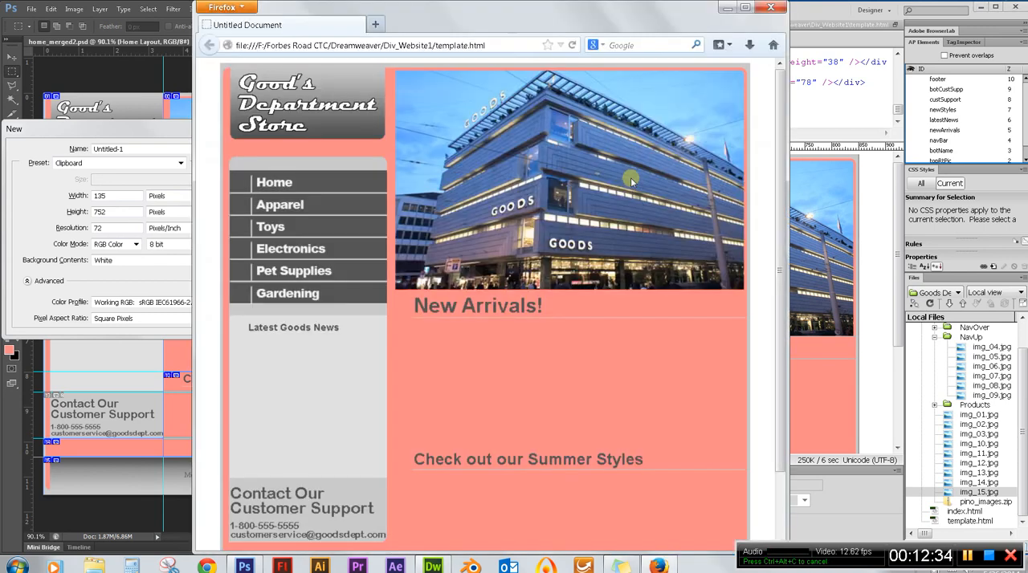
pyautogui.scroll(-2, 527, 264)
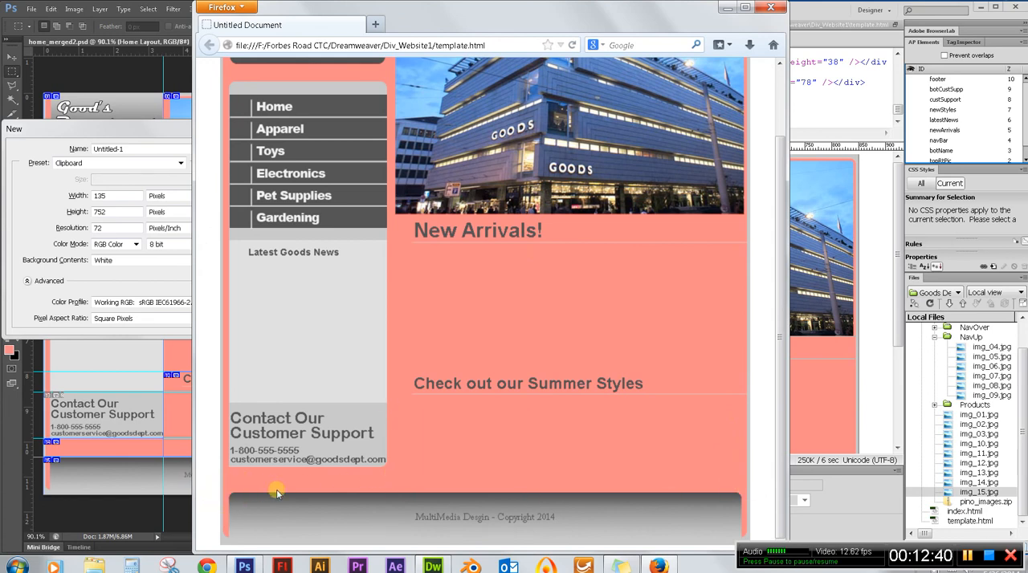
pyautogui.scroll(2, 574, 453)
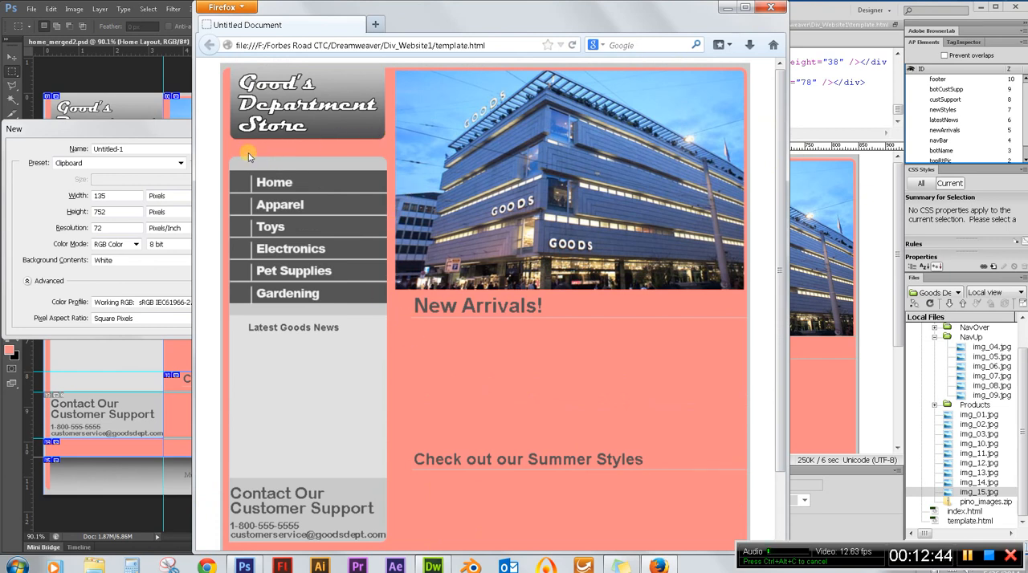
pyautogui.scroll(-2, 451, 251)
pyautogui.scroll(2, 451, 251)
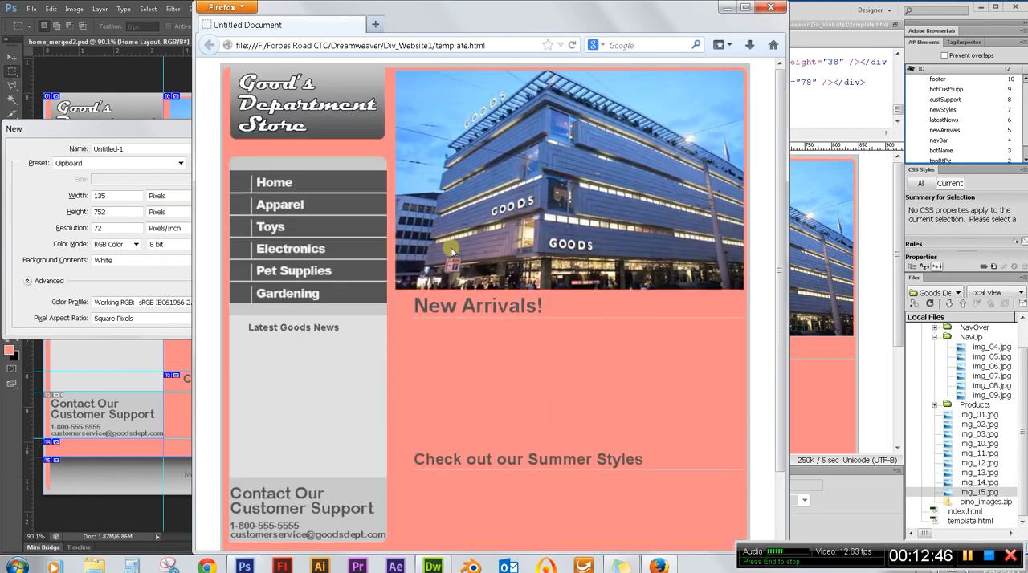
pyautogui.scroll(-2, 452, 252)
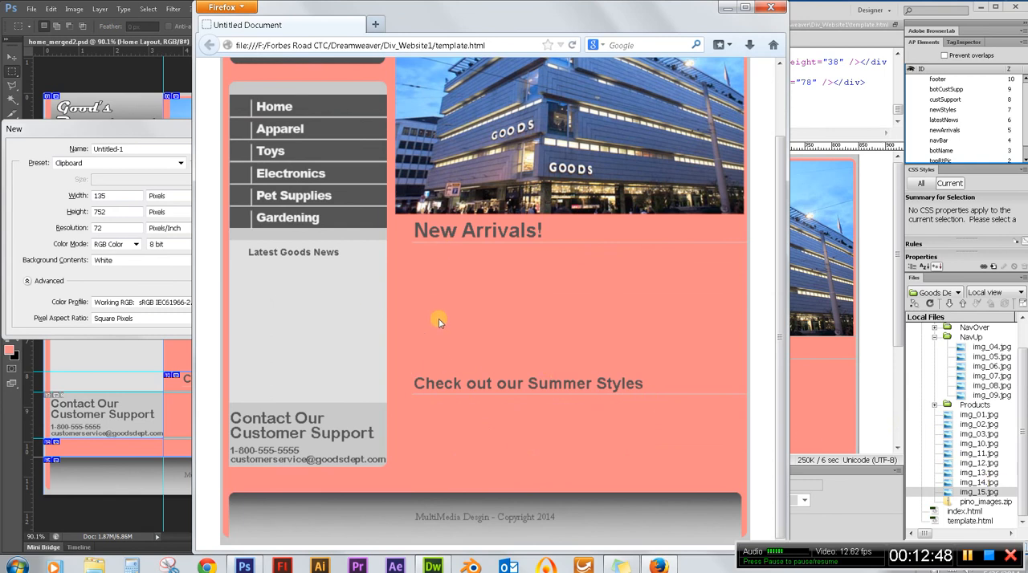
pyautogui.click(772, 7)
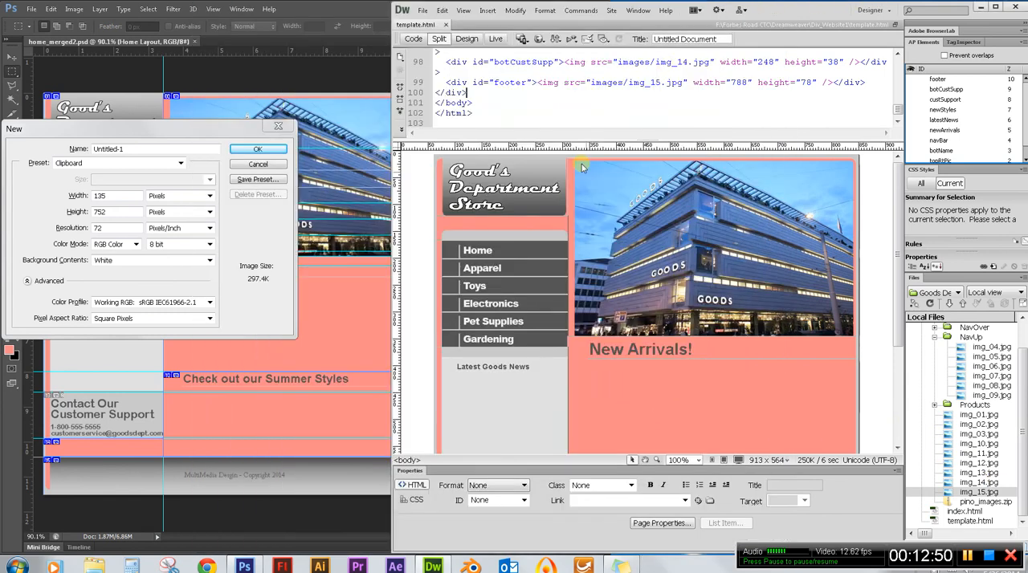
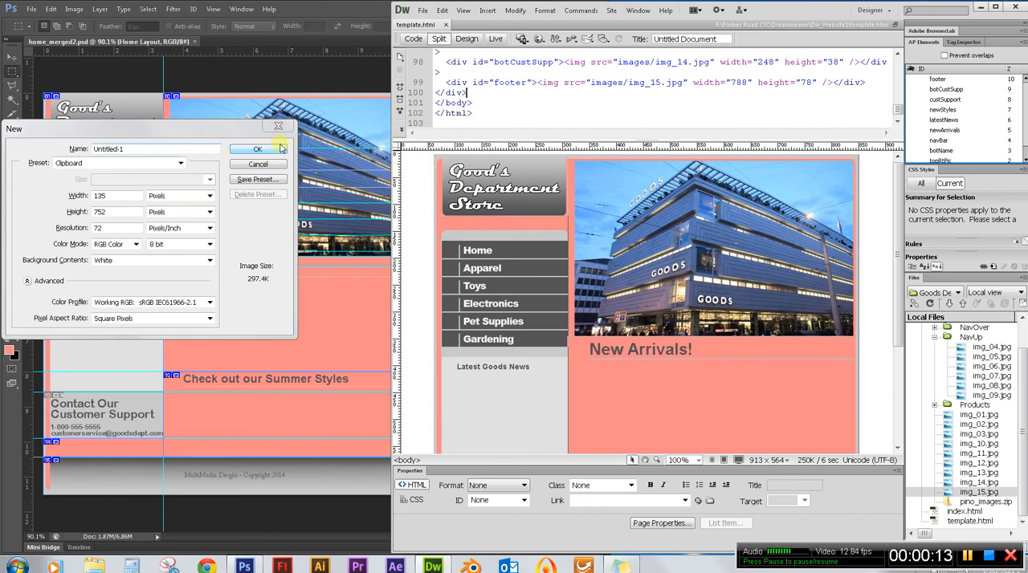
# Switch to Photoshop, cancel the New document dialog and clear the marquee selection on the home layout.
pyautogui.click(173, 130)
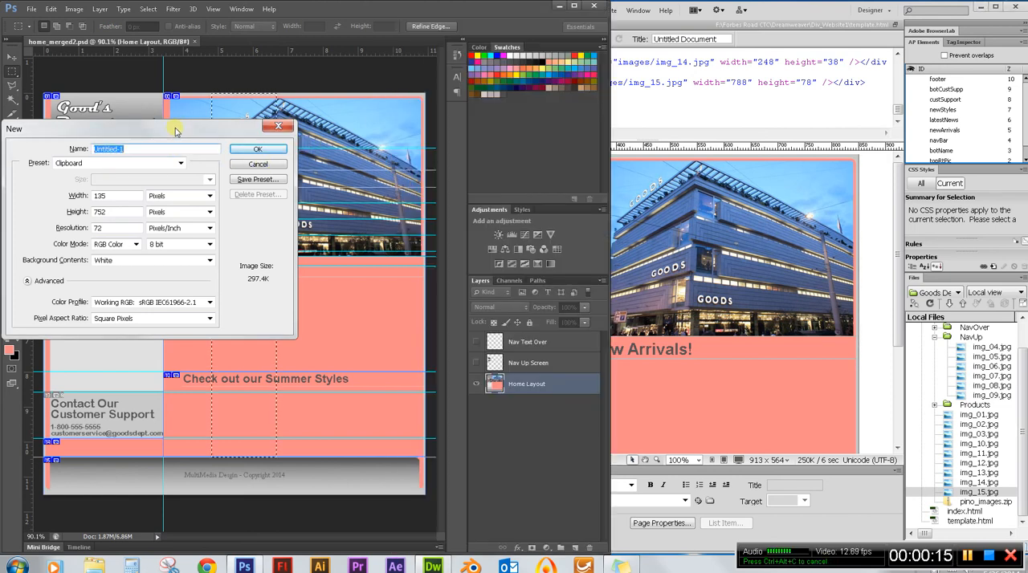
pyautogui.click(265, 166)
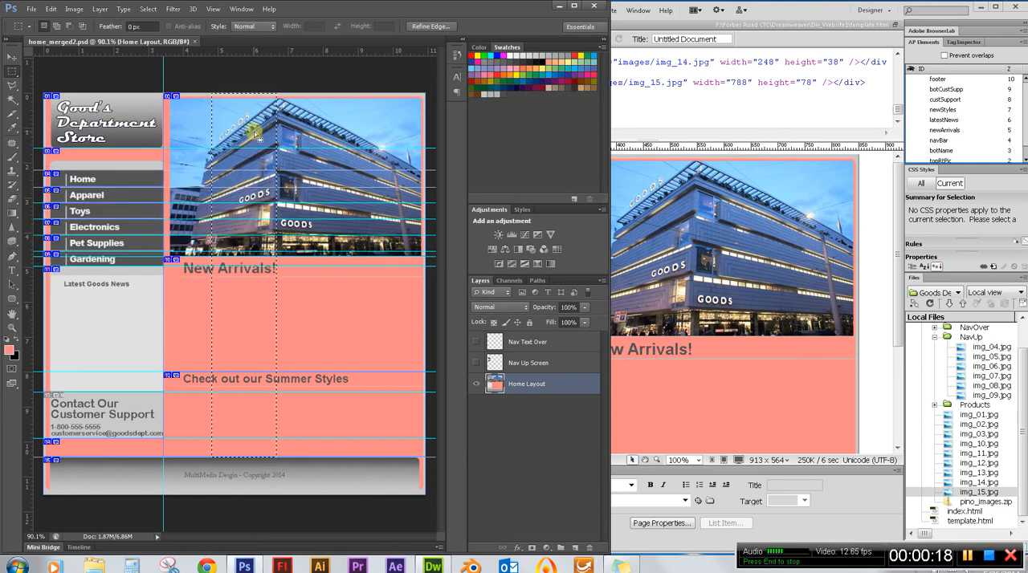
pyautogui.click(255, 134)
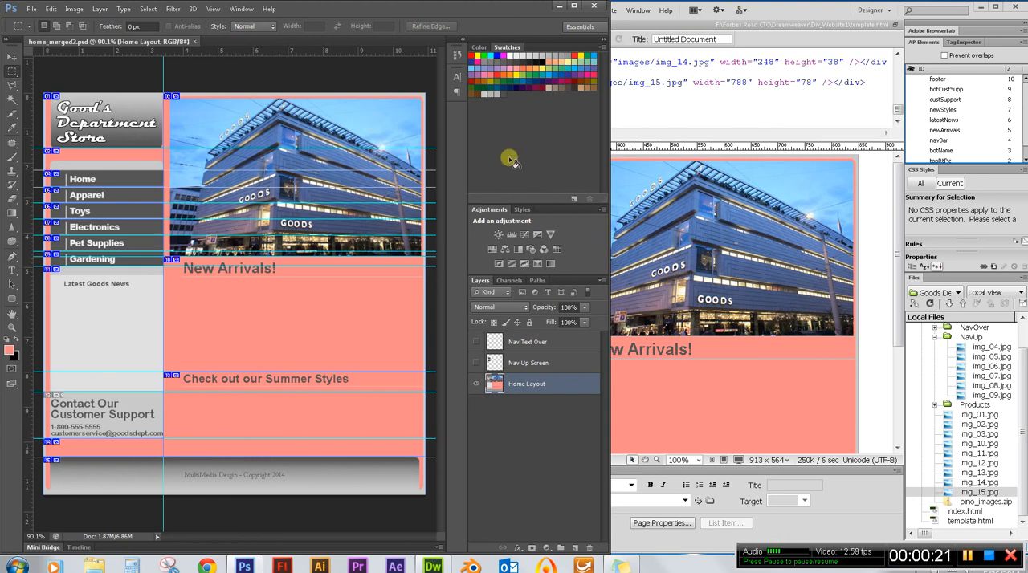
# Switch to Dreamweaver and widen its window so more of the template page is shown.
pyautogui.click(808, 15)
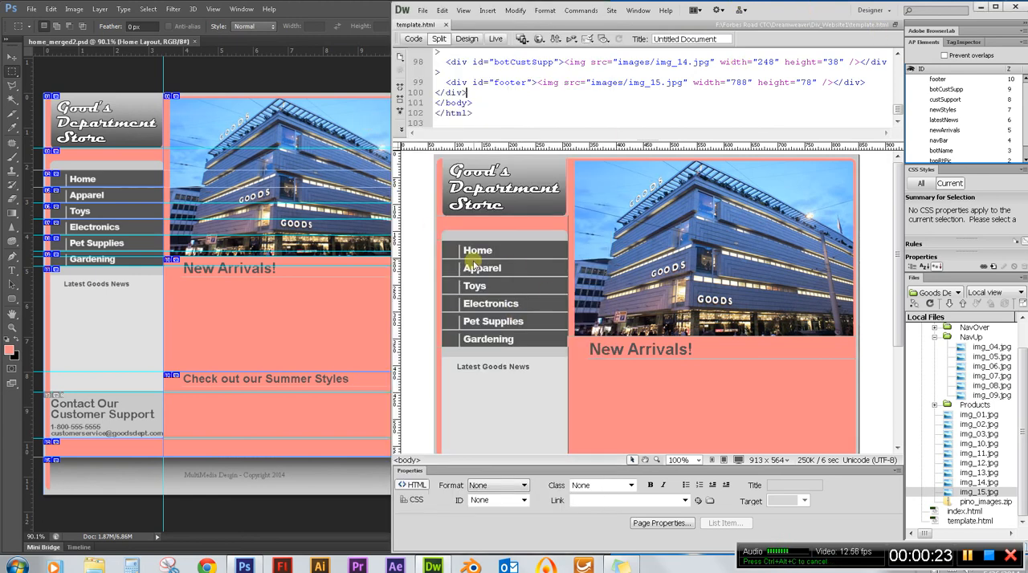
pyautogui.moveTo(393, 246); pyautogui.dragTo(238, 243)
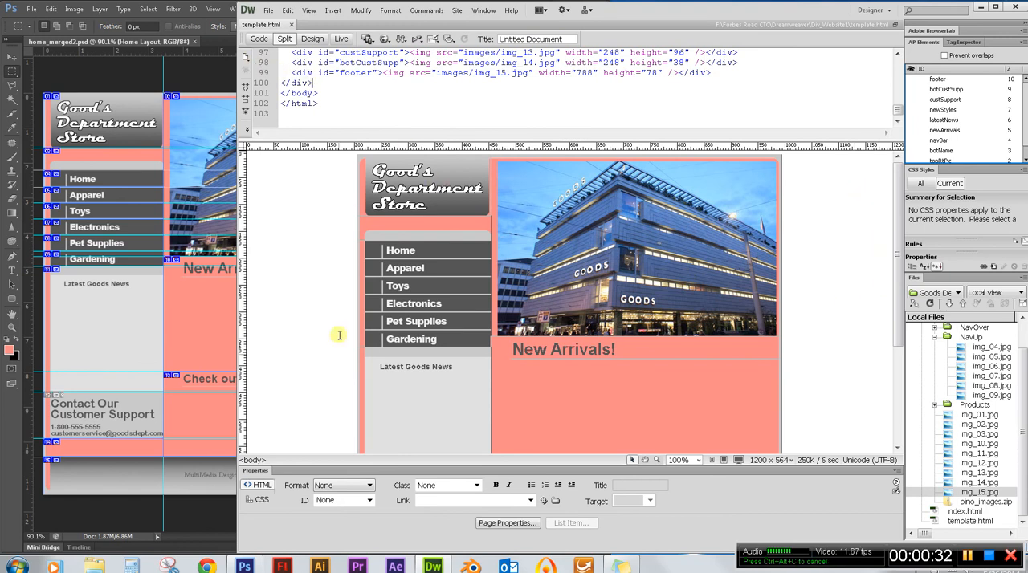
# Set the page's CSS background color to #C9C9C9 in Page Properties by sampling the grey edge of the layout.
pyautogui.click(293, 198)
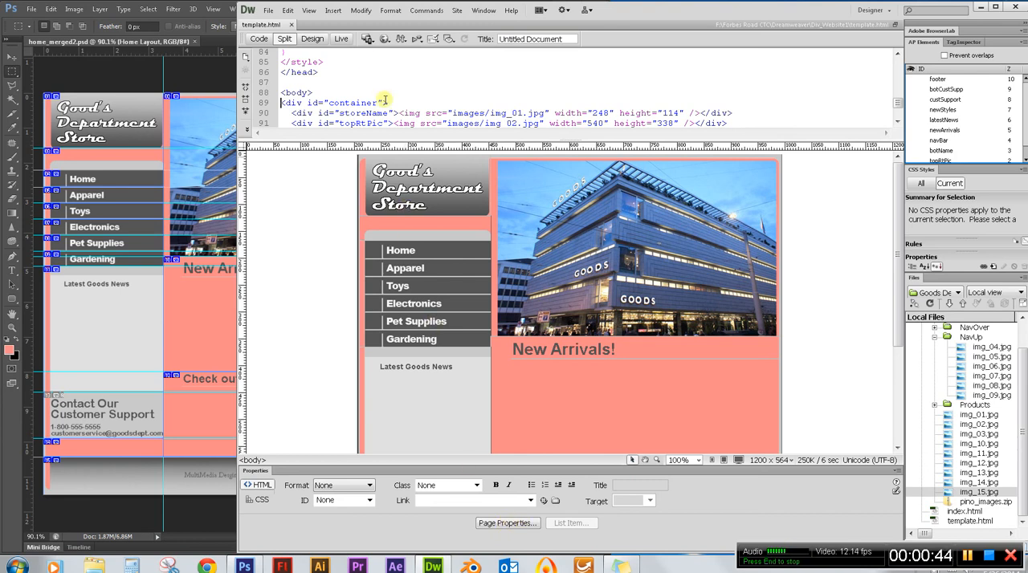
pyautogui.click(361, 10)
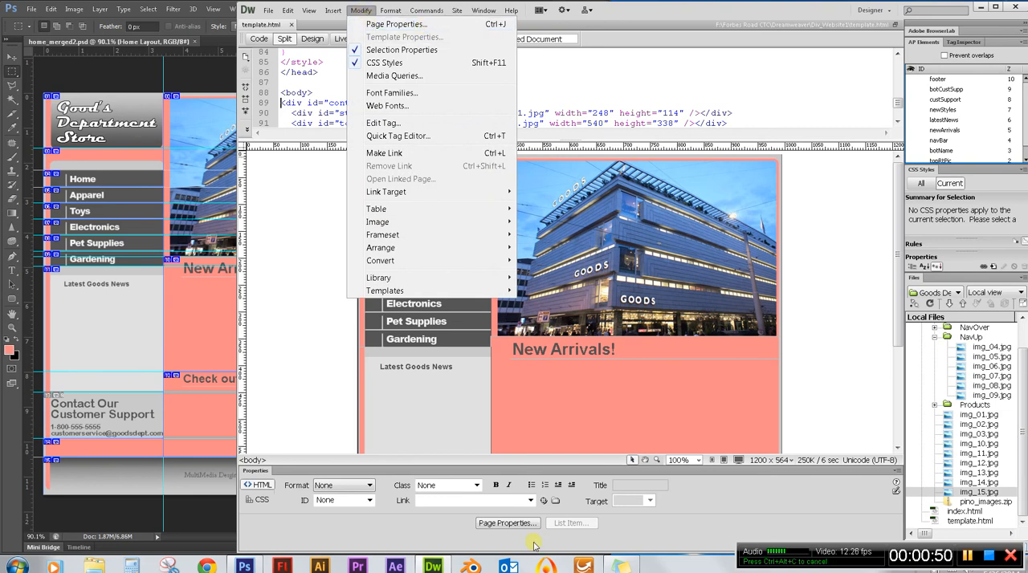
pyautogui.click(443, 24)
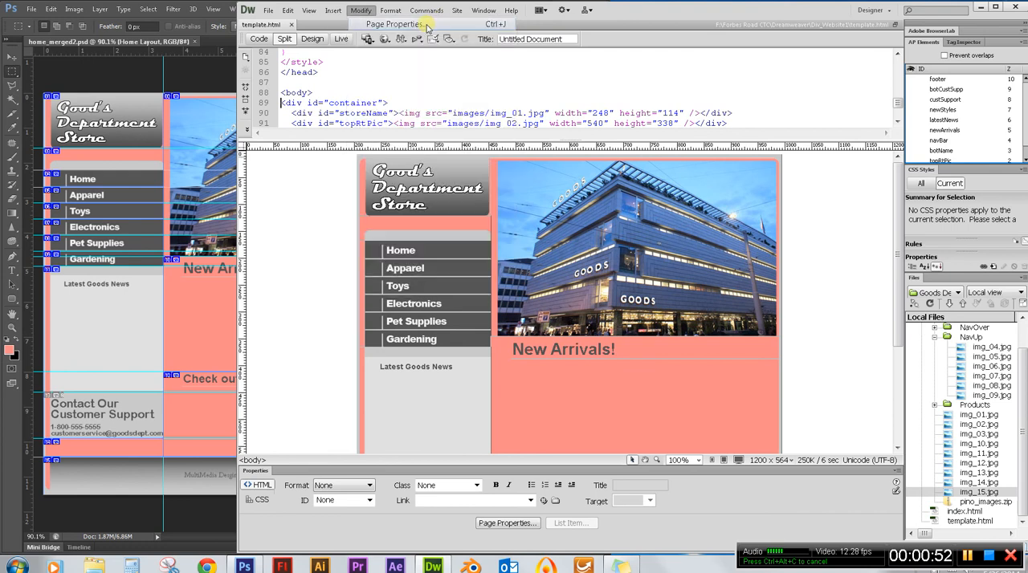
pyautogui.moveTo(492, 173); pyautogui.dragTo(593, 150)
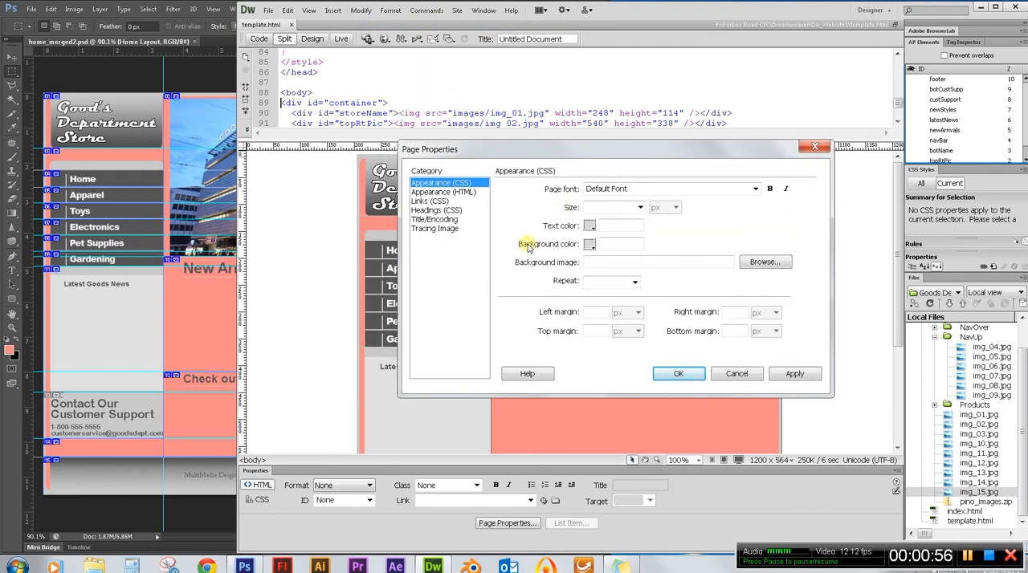
pyautogui.click(589, 246)
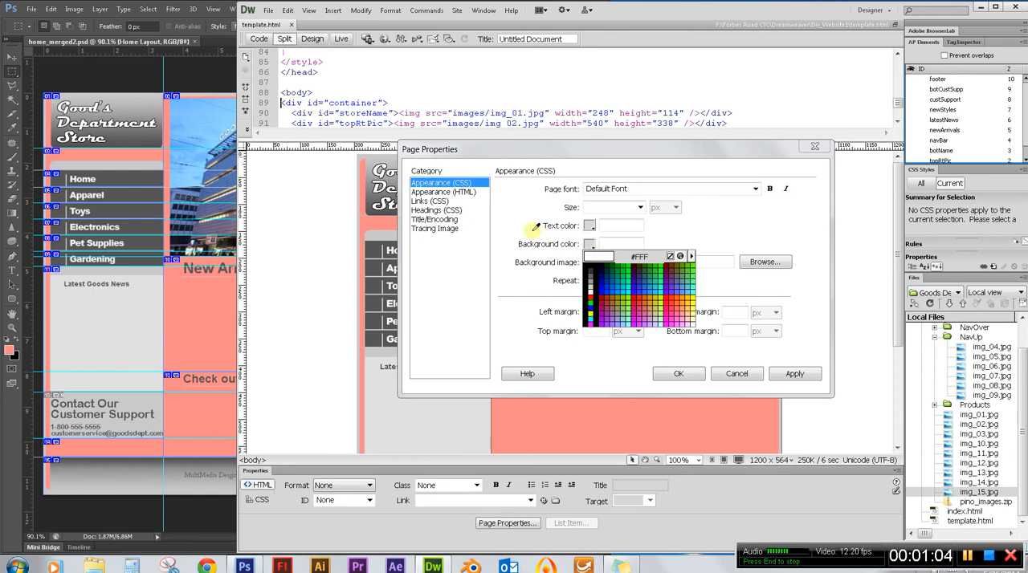
pyautogui.click(360, 220)
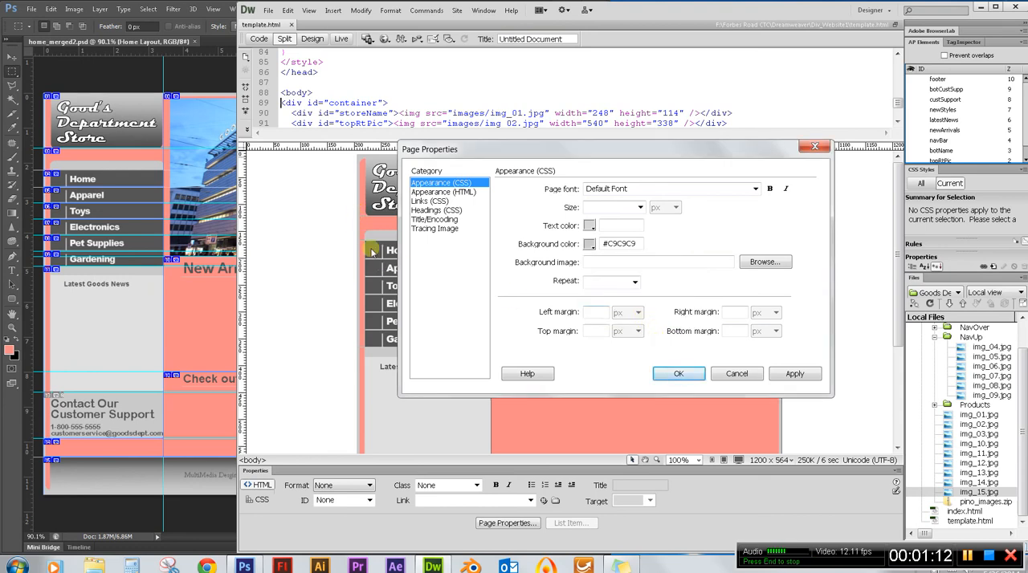
pyautogui.click(791, 376)
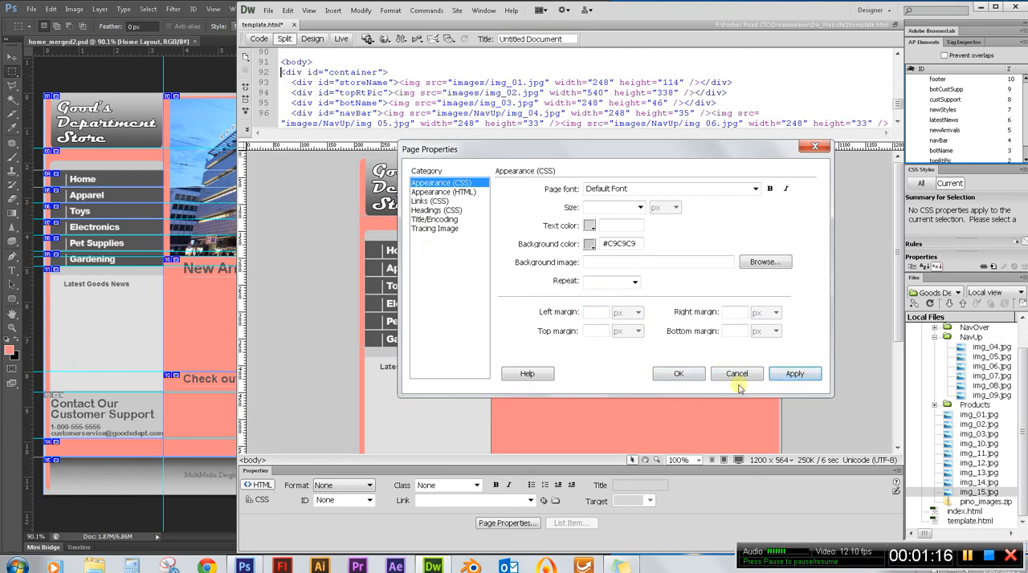
pyautogui.click(678, 376)
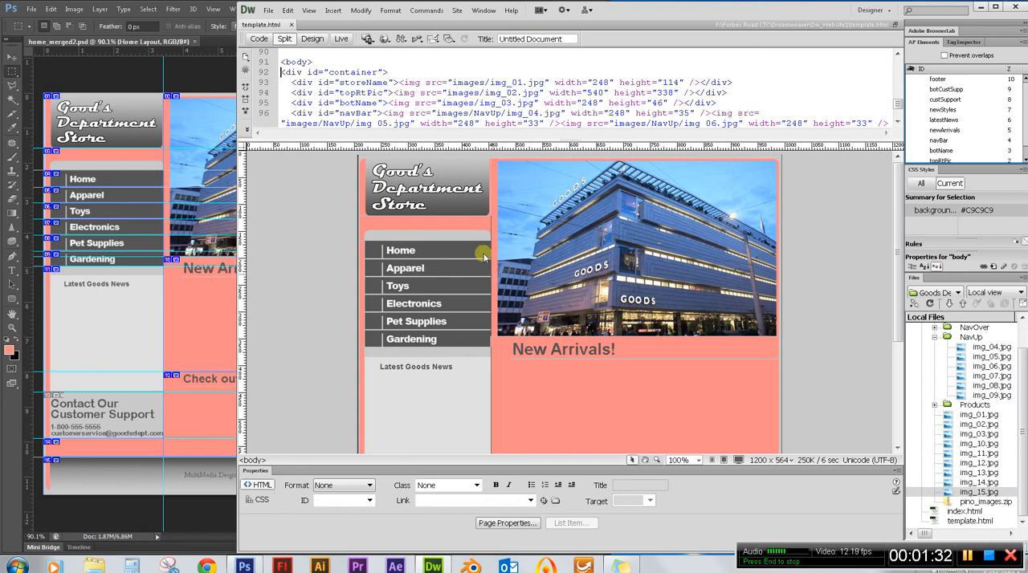
# Preview template.html in a maximized Firefox window, check the page background from header to footer, and close the browser.
pyautogui.press('F12')
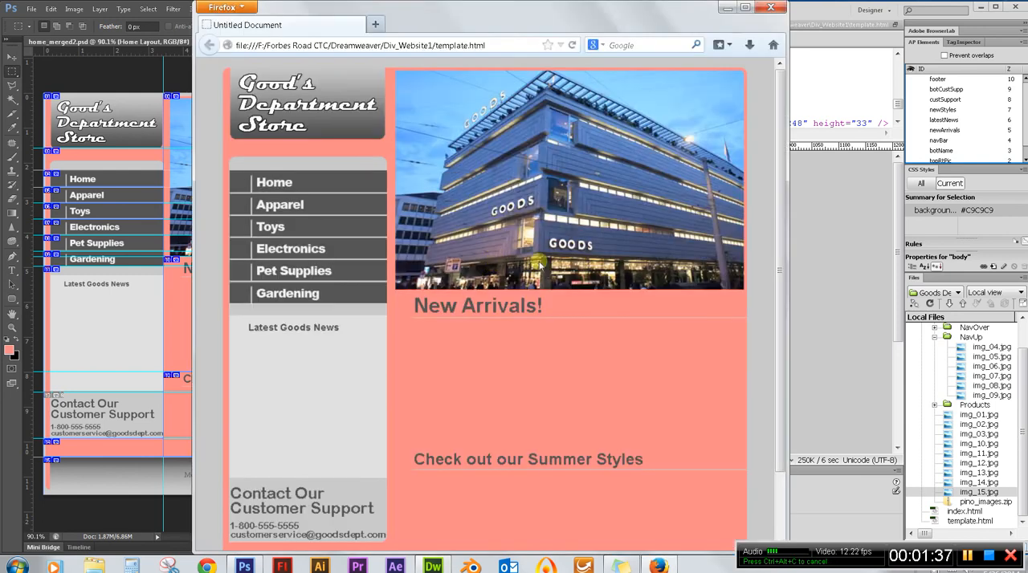
pyautogui.click(745, 7)
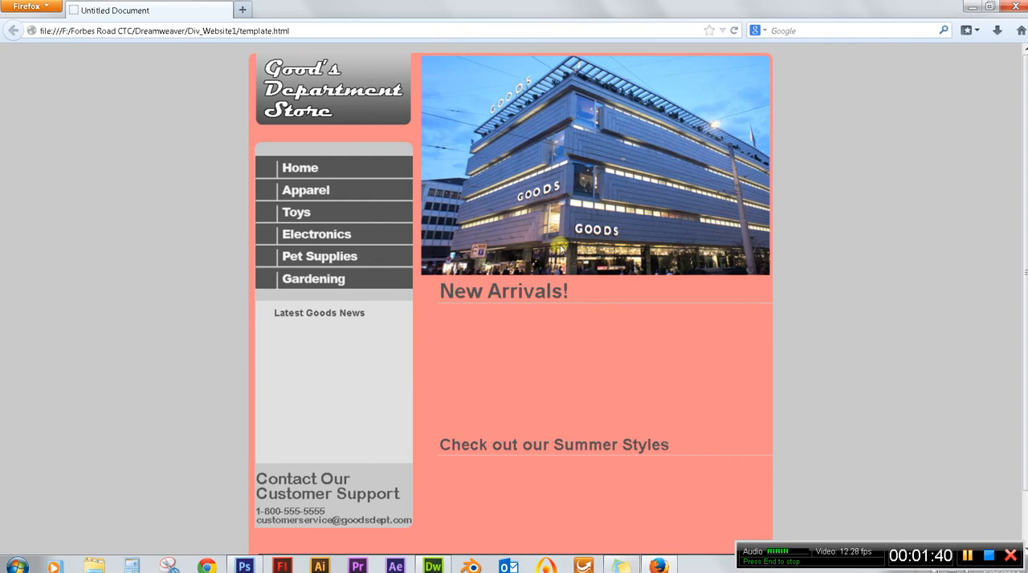
pyautogui.scroll(-2, 577, 235)
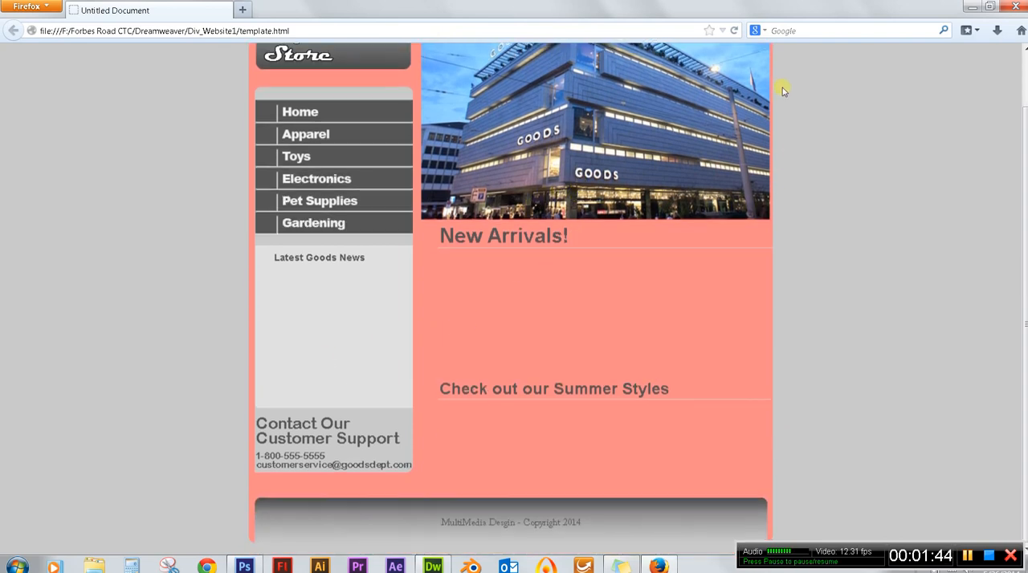
pyautogui.scroll(2, 783, 90)
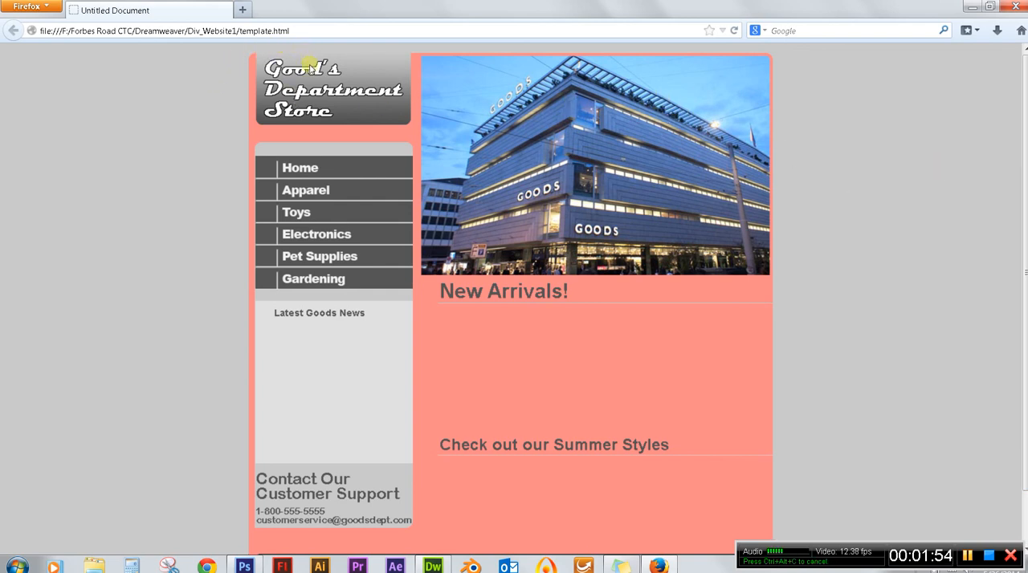
pyautogui.click(1014, 10)
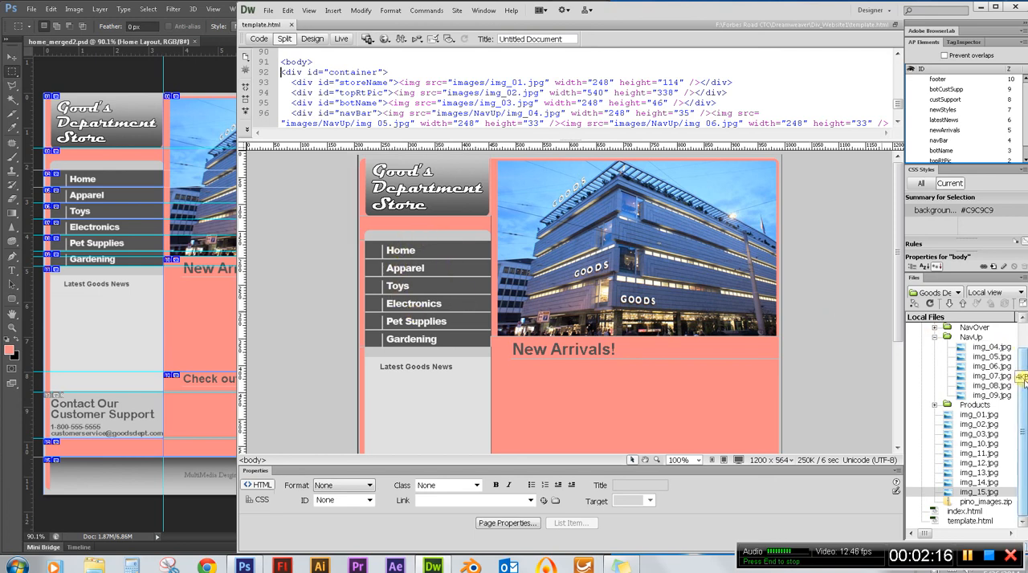
# Collapse the NavUp folder, expand NavOver in the site's images folder and select img1.jpg.
pyautogui.scroll(1, 1021, 377)
pyautogui.click(971, 356)
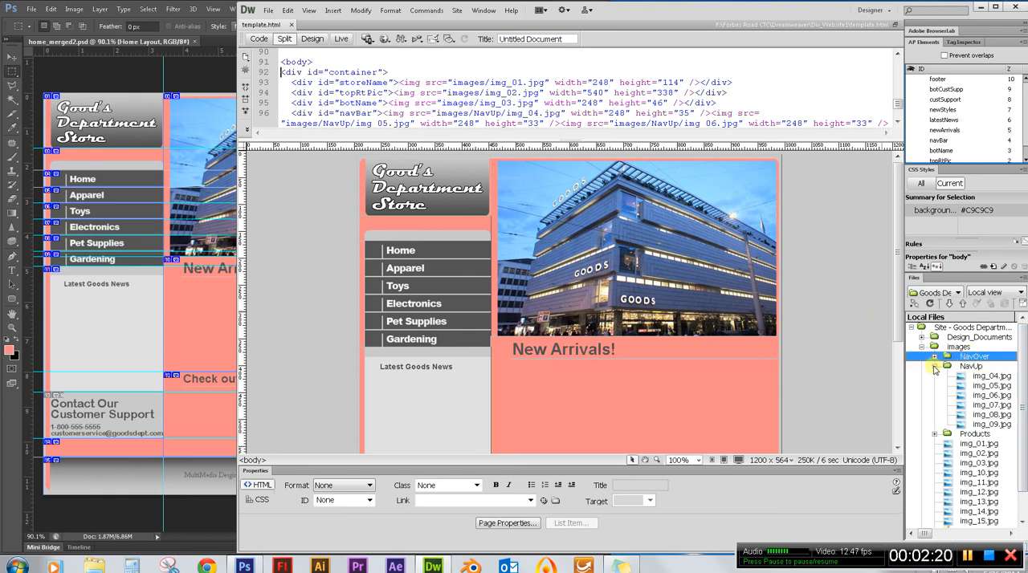
pyautogui.click(934, 366)
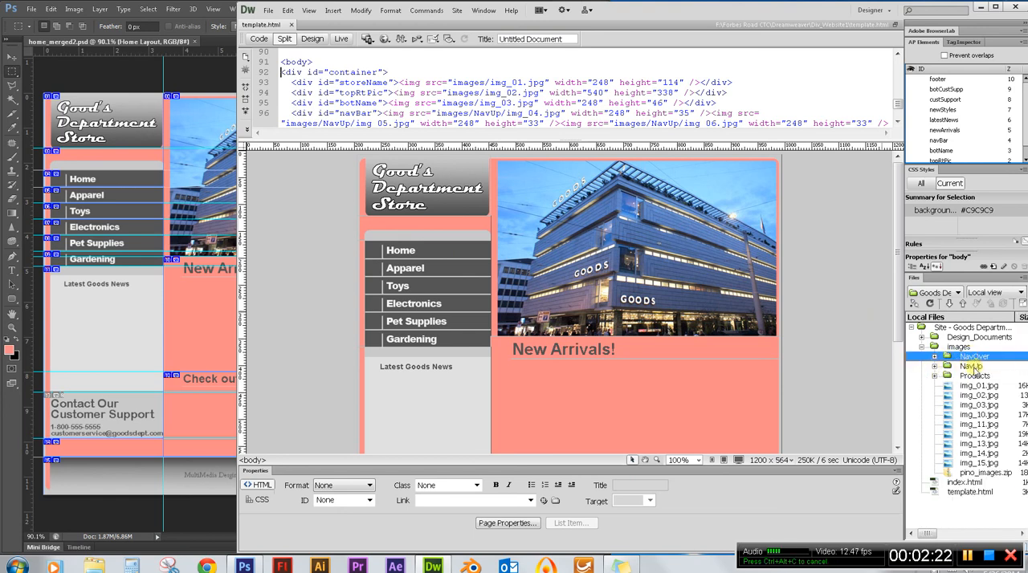
pyautogui.click(934, 357)
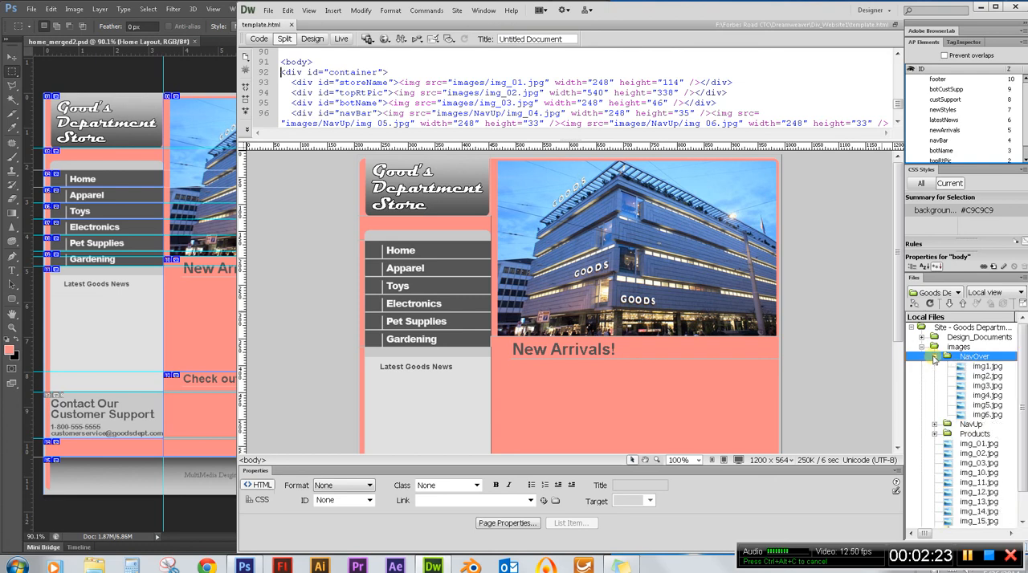
pyautogui.click(984, 367)
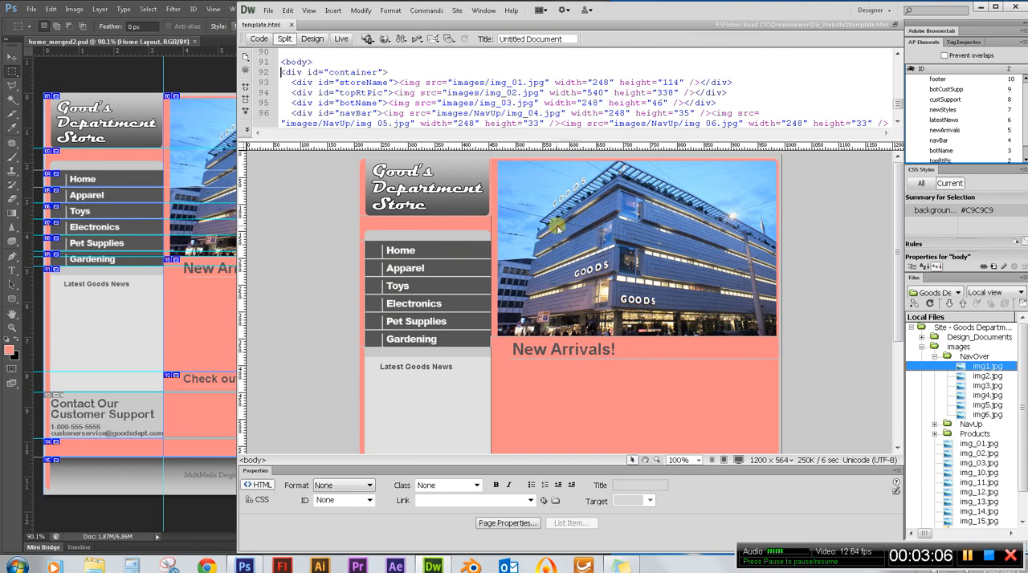
# Select the Home image in the navigation bar and show its behaviors in an enlarged Tag Inspector.
pyautogui.click(424, 253)
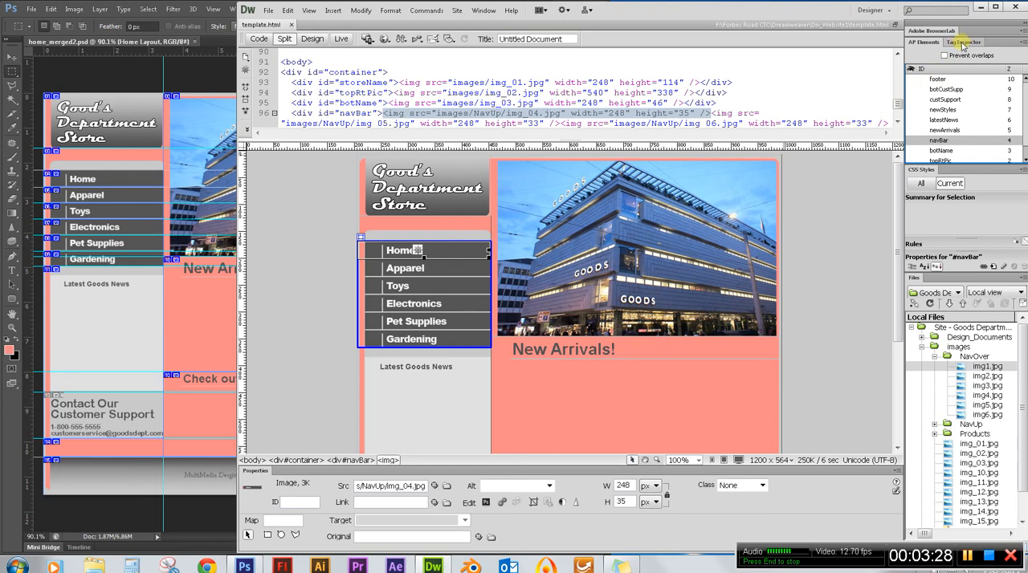
pyautogui.click(476, 12)
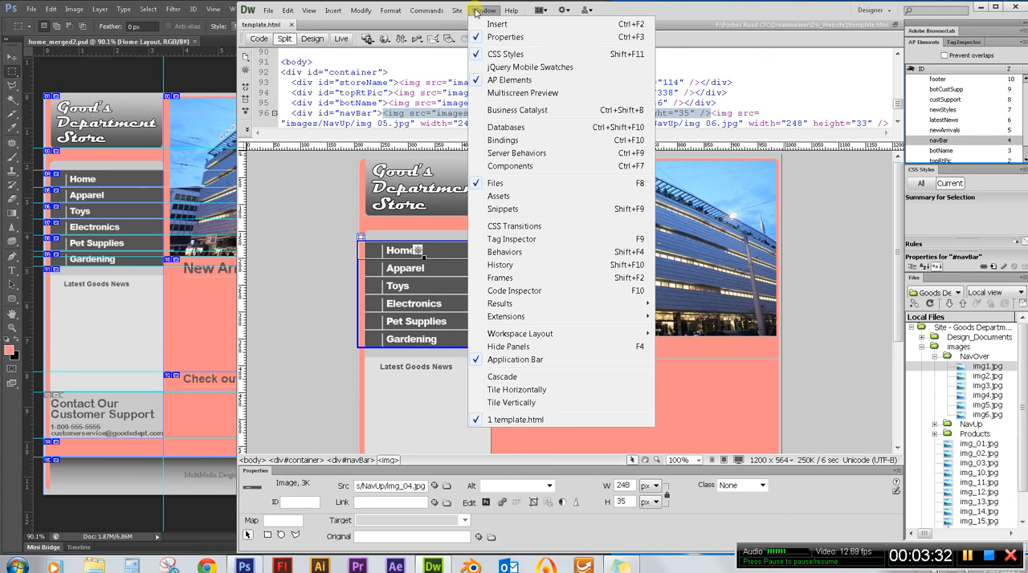
pyautogui.click(503, 239)
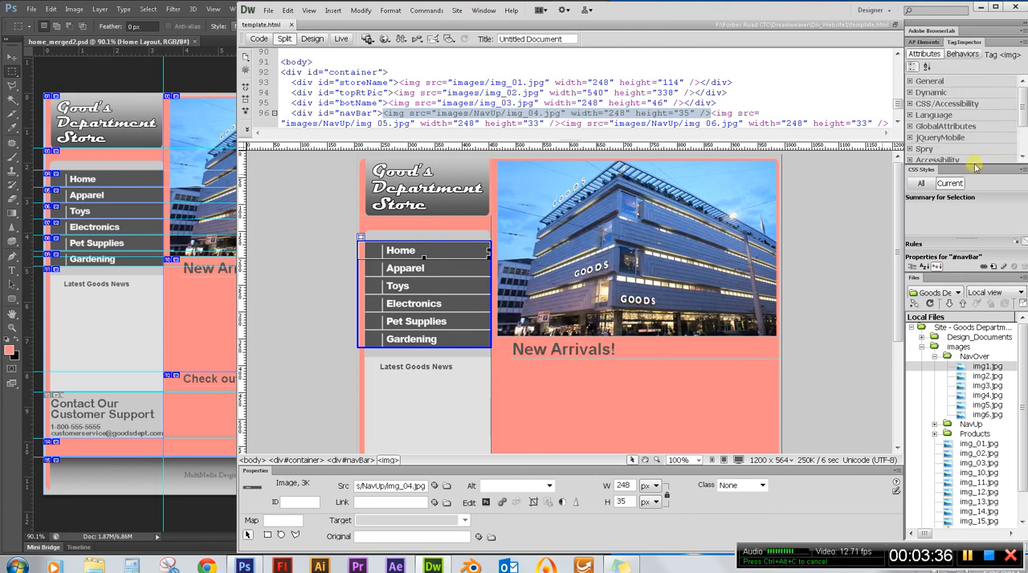
pyautogui.moveTo(975, 170); pyautogui.dragTo(978, 224)
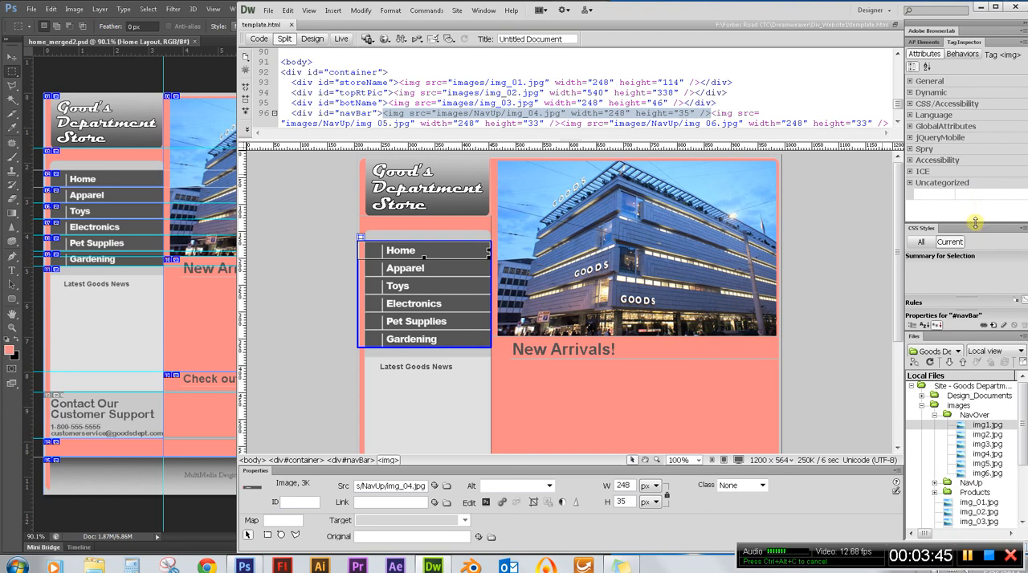
pyautogui.moveTo(975, 223)
pyautogui.mouseDown()
pyautogui.moveTo(980, 289)
pyautogui.moveTo(978, 221)
pyautogui.moveTo(980, 245)
pyautogui.moveTo(981, 235)
pyautogui.mouseUp()
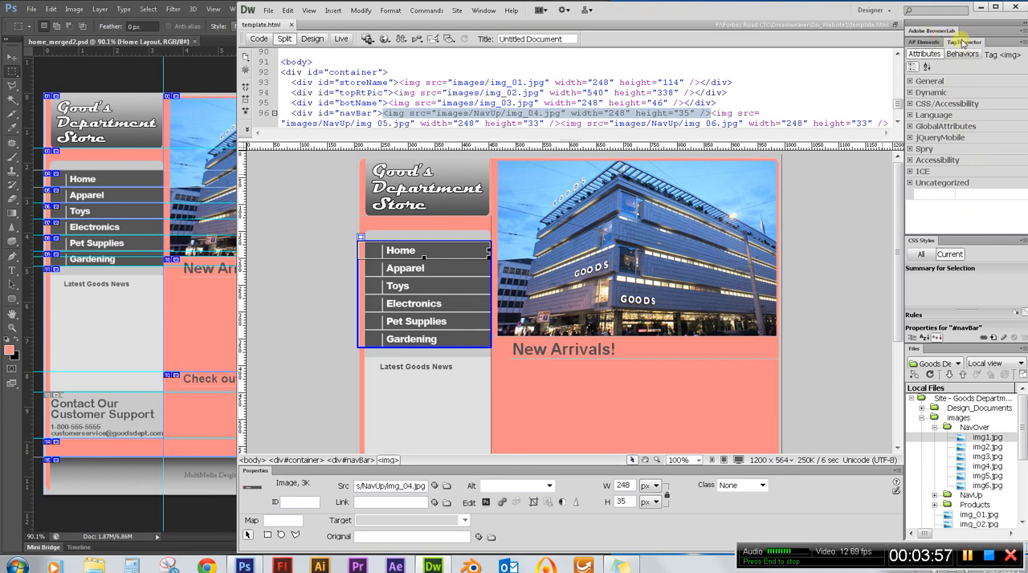
pyautogui.click(960, 54)
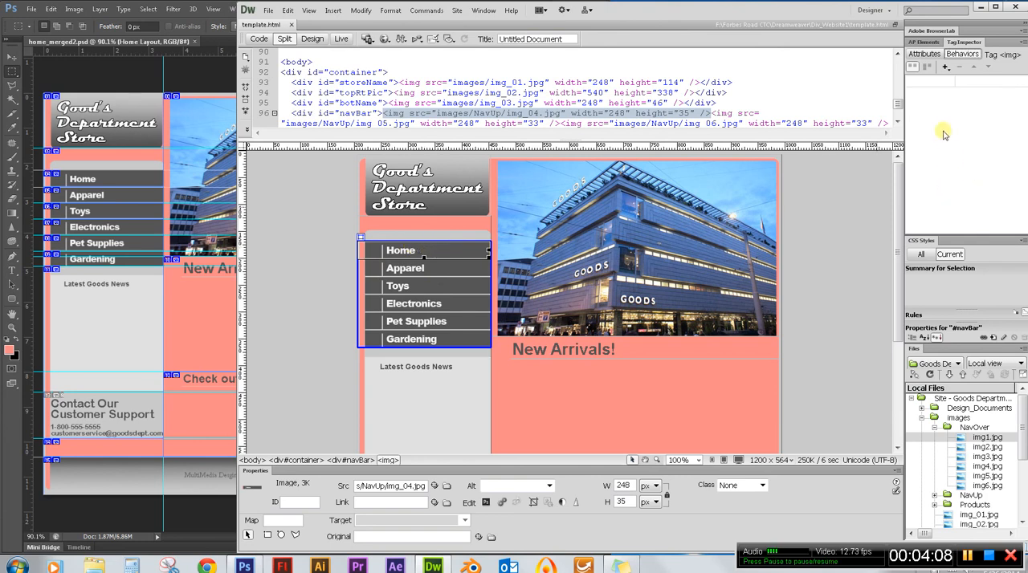
# Add a Swap Image behavior to the Home navigation image with images/NavOver/img1.jpg as its source.
pyautogui.click(945, 68)
pyautogui.click(945, 67)
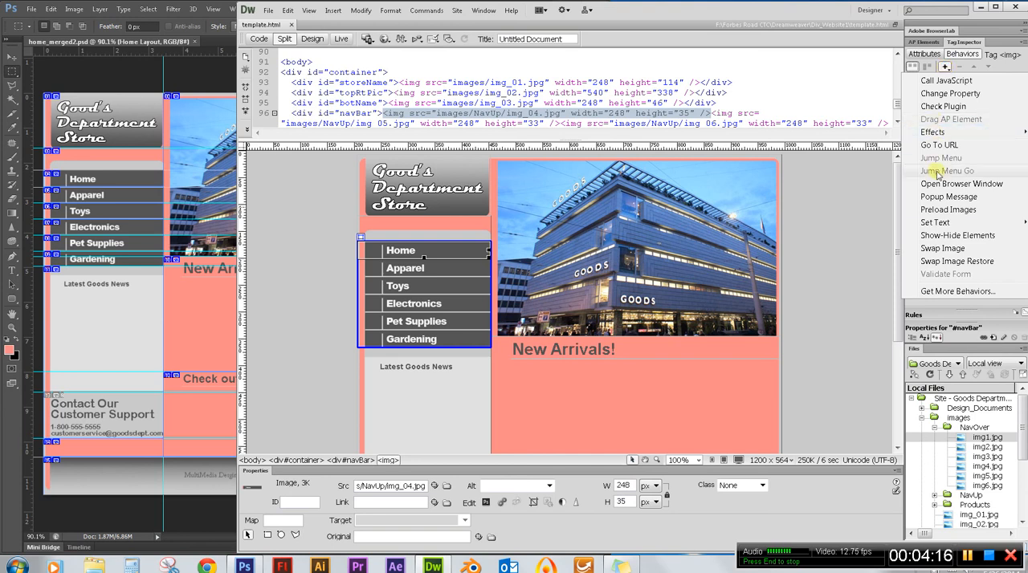
pyautogui.click(970, 250)
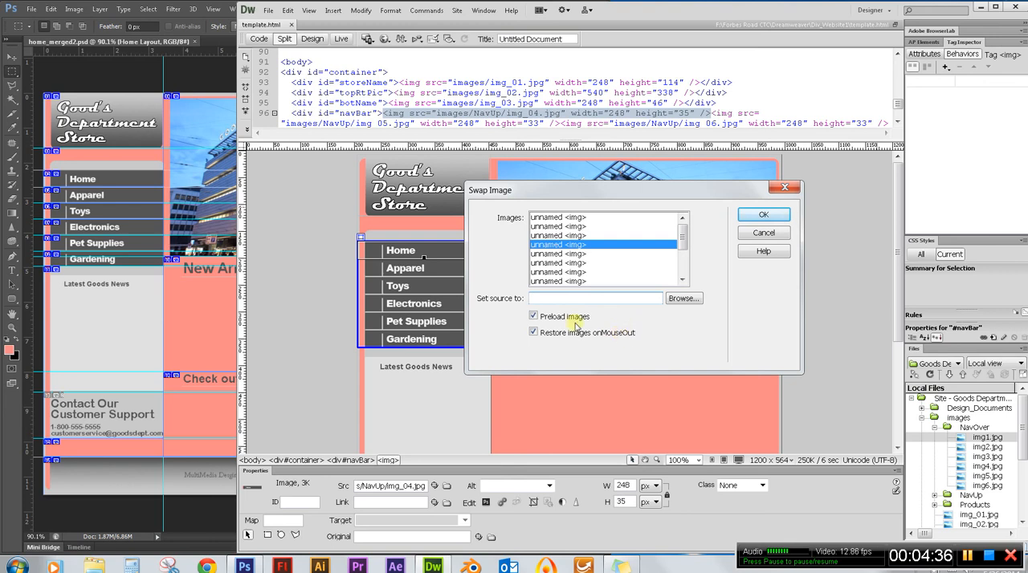
pyautogui.click(683, 300)
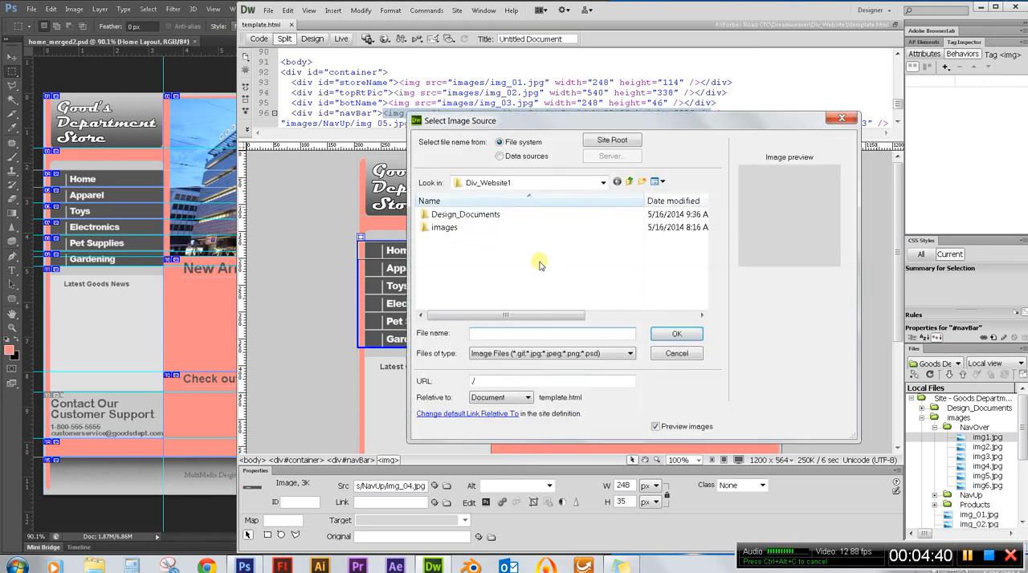
pyautogui.doubleClick(442, 228)
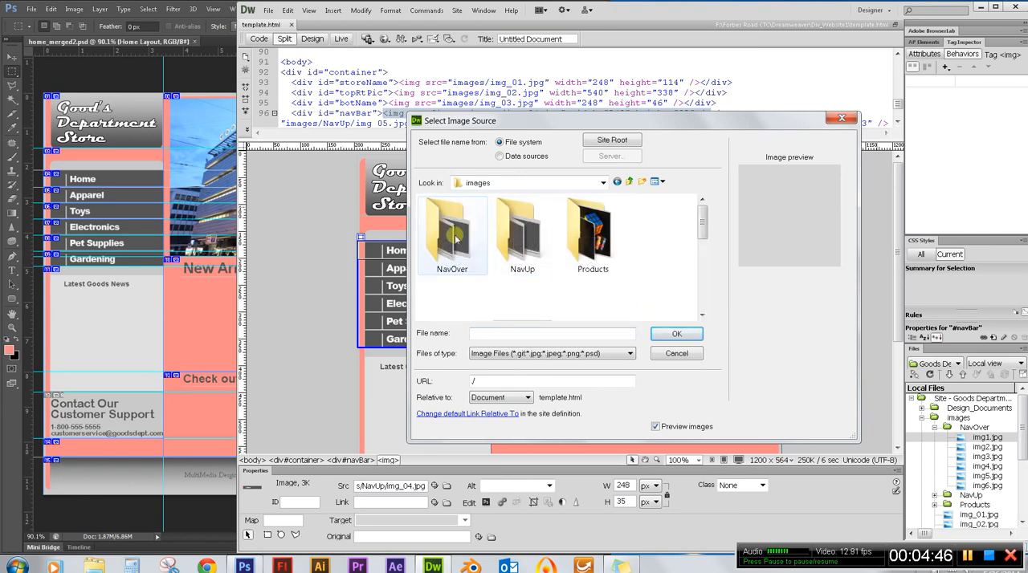
pyautogui.doubleClick(452, 233)
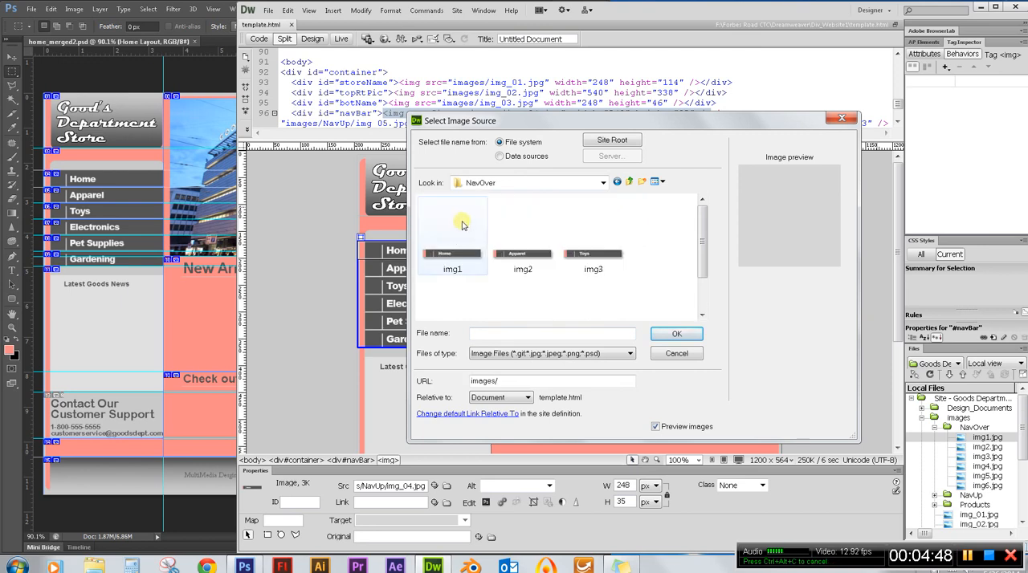
pyautogui.click(450, 253)
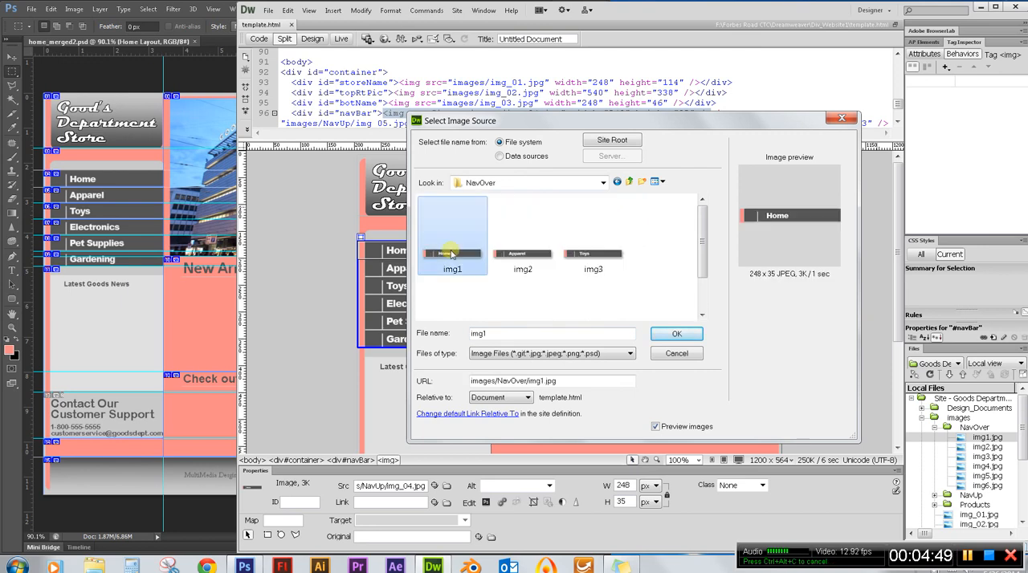
pyautogui.click(690, 336)
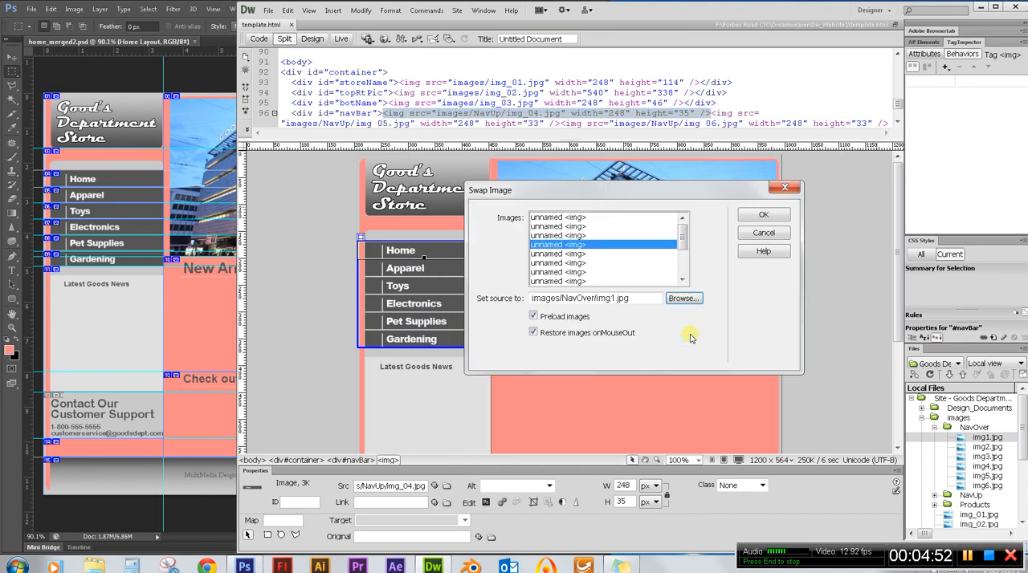
pyautogui.click(767, 216)
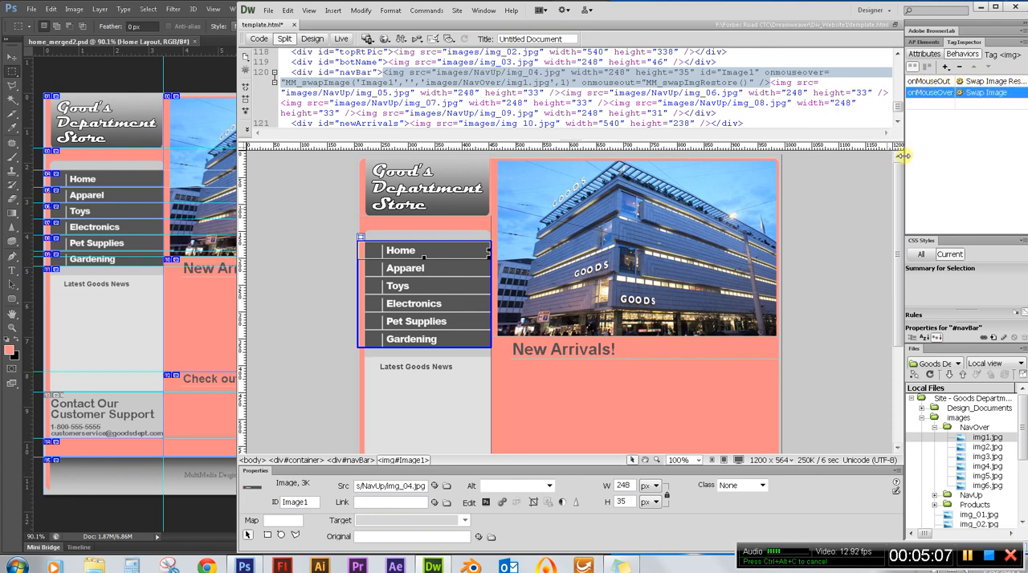
# Widen the panel dock until the Home image's behavior names are fully readable, and clear the behavior selection.
pyautogui.moveTo(902, 156); pyautogui.dragTo(848, 157)
pyautogui.moveTo(859, 157); pyautogui.dragTo(864, 156)
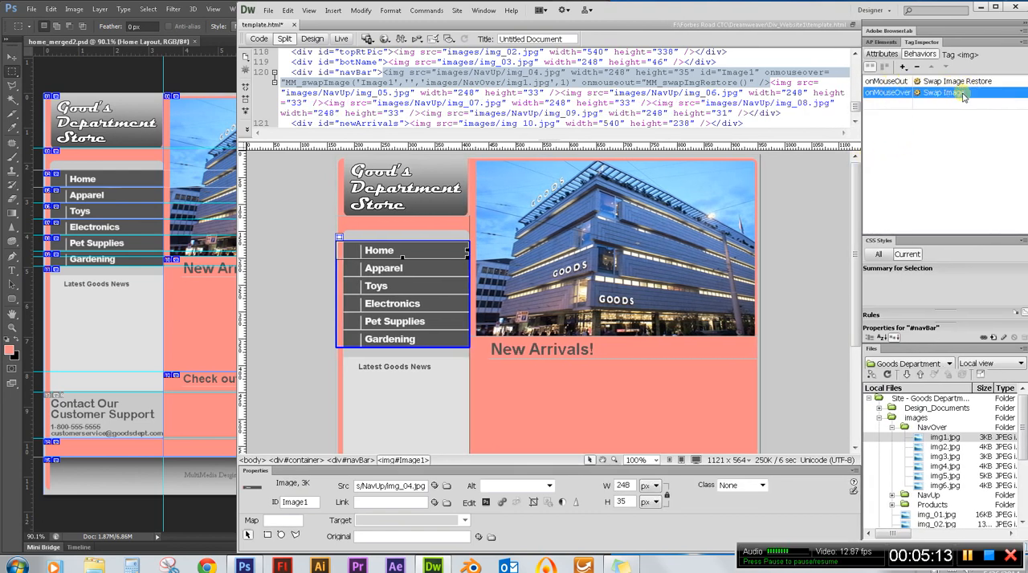
pyautogui.click(919, 158)
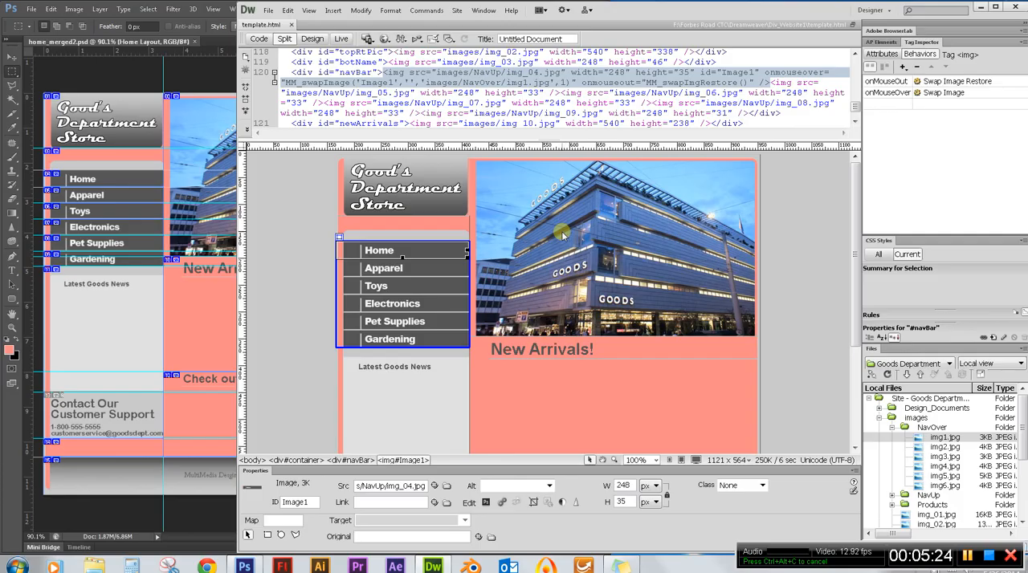
# Preview template.html in Firefox to test the Home rollover, and close the browser.
pyautogui.press('F12')
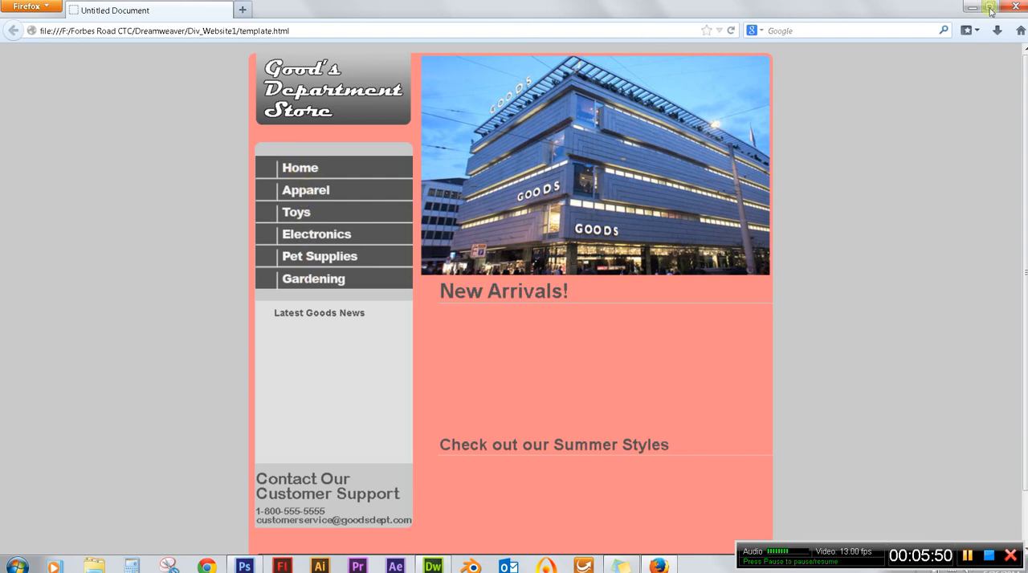
pyautogui.click(1015, 10)
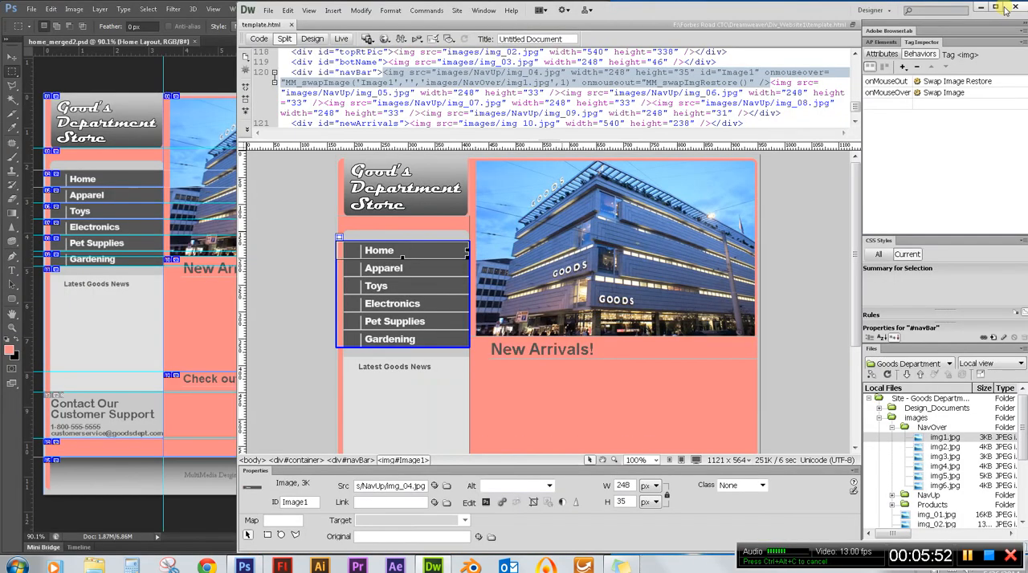
# Add a Swap Image behavior to the Apparel navigation image with images/NavOver/img2.jpg as its source.
pyautogui.click(391, 272)
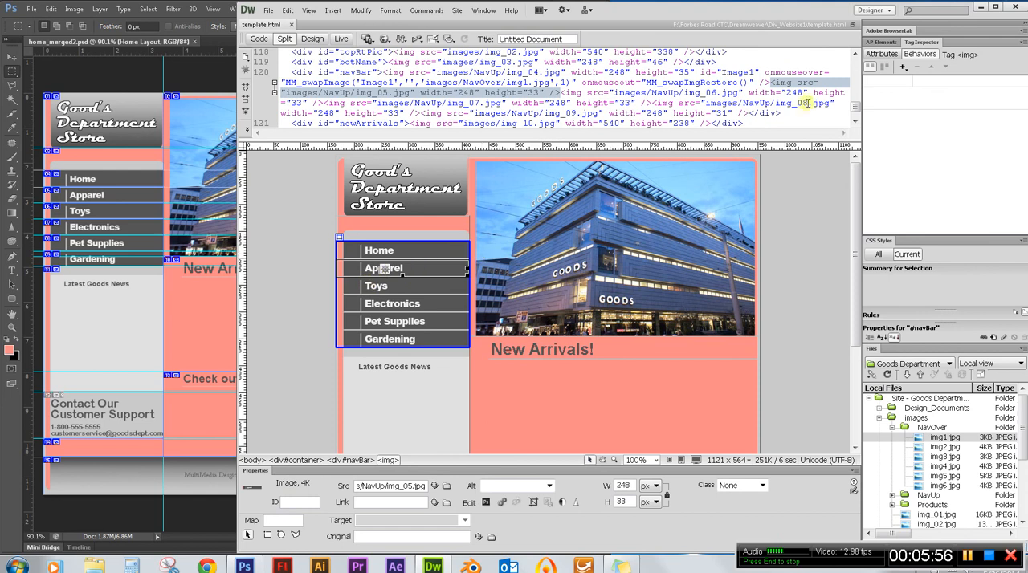
pyautogui.click(903, 68)
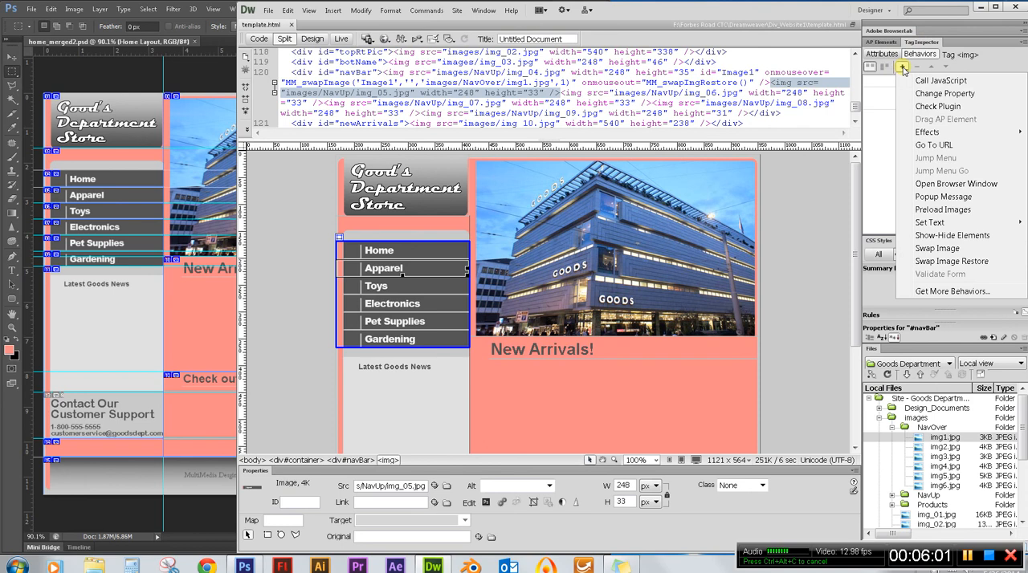
pyautogui.click(938, 249)
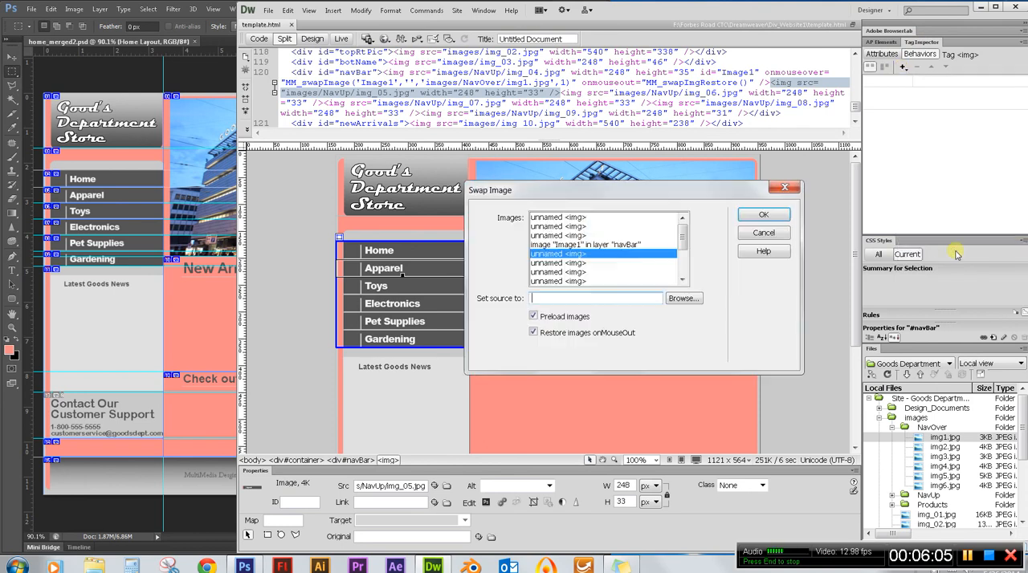
pyautogui.click(692, 301)
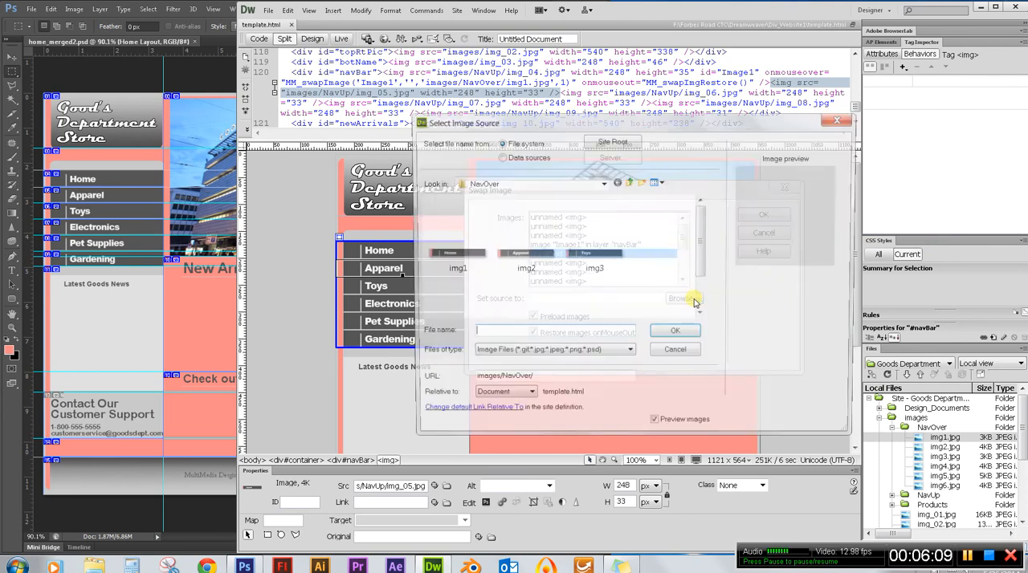
pyautogui.click(518, 250)
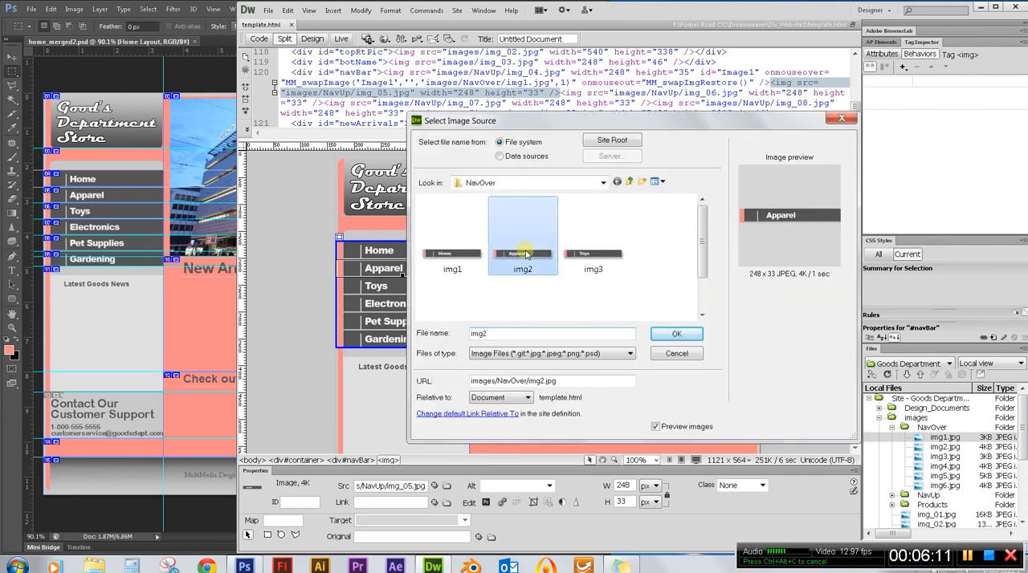
pyautogui.click(679, 335)
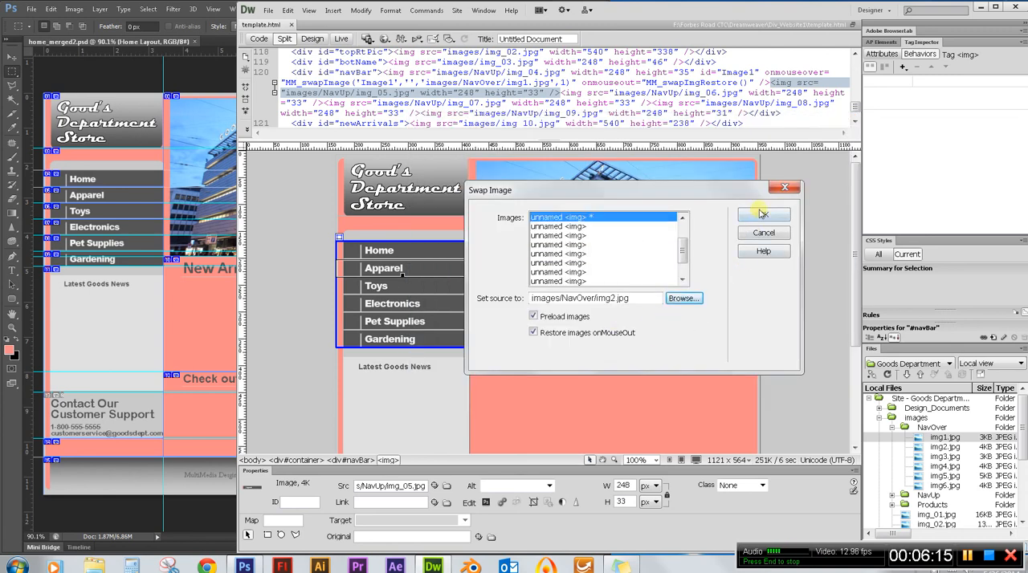
pyautogui.click(764, 215)
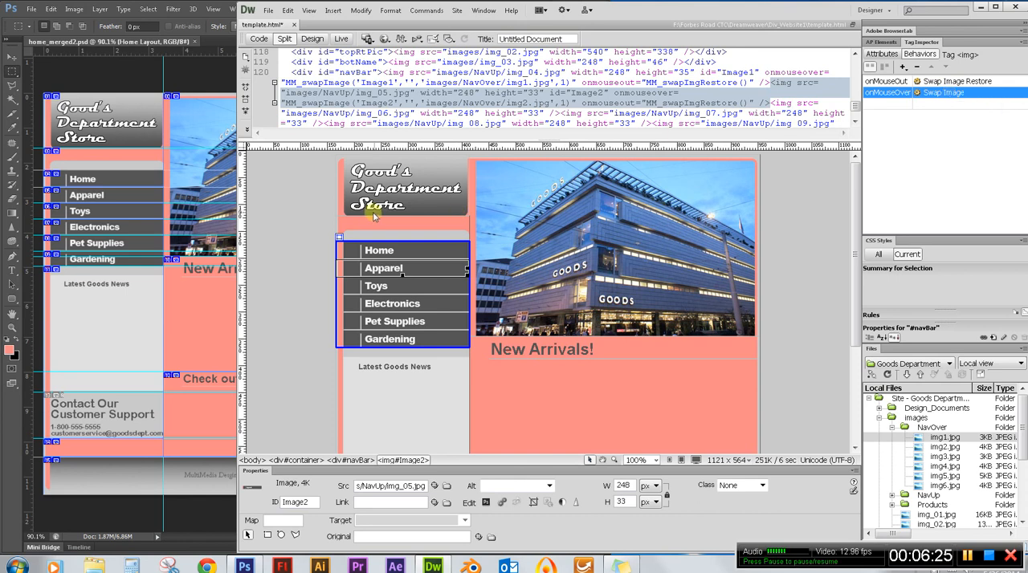
# Add a Swap Image behavior to the Toys navigation image with images/NavOver/img3.jpg as its source.
pyautogui.click(406, 287)
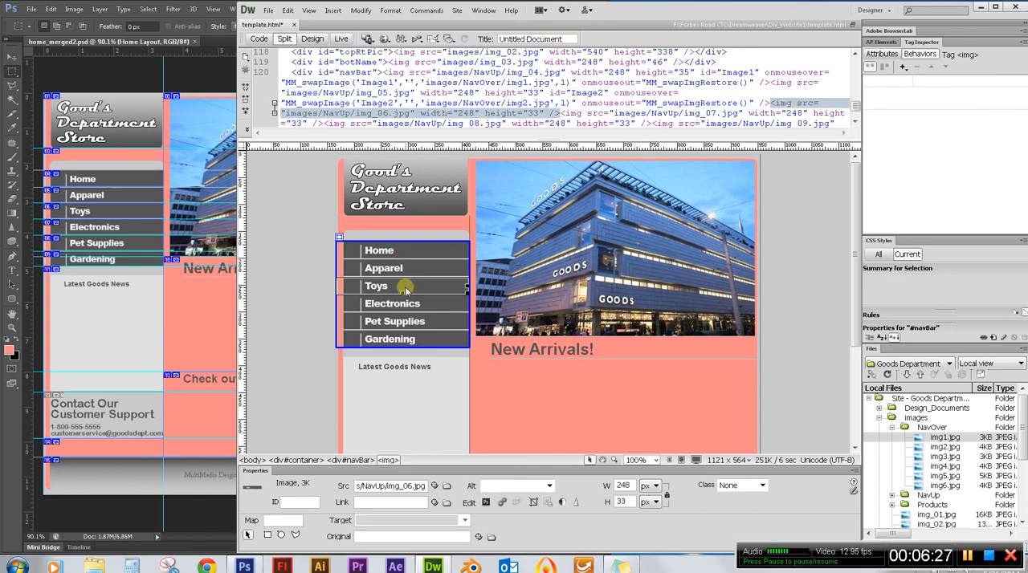
pyautogui.click(903, 67)
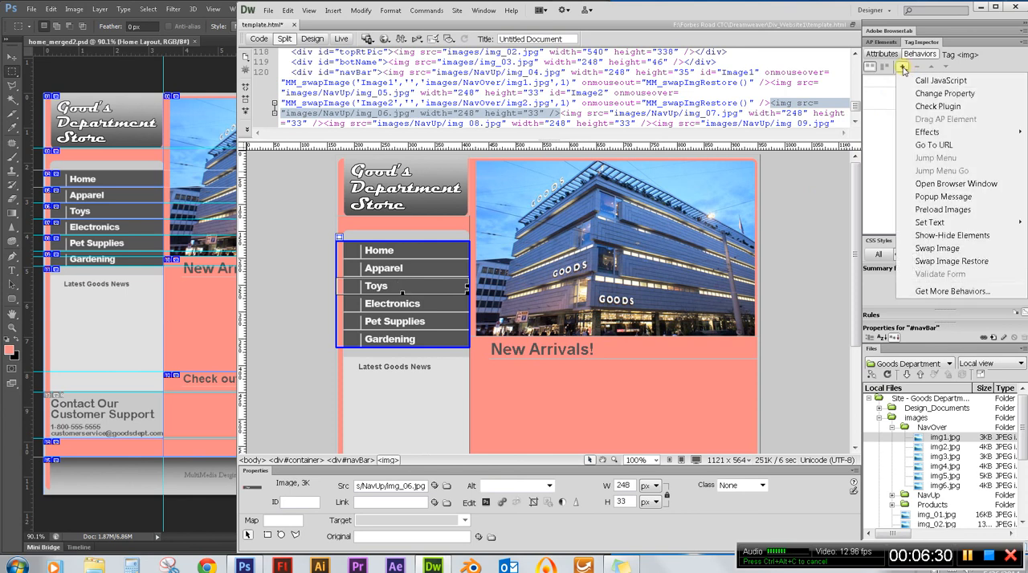
pyautogui.click(938, 251)
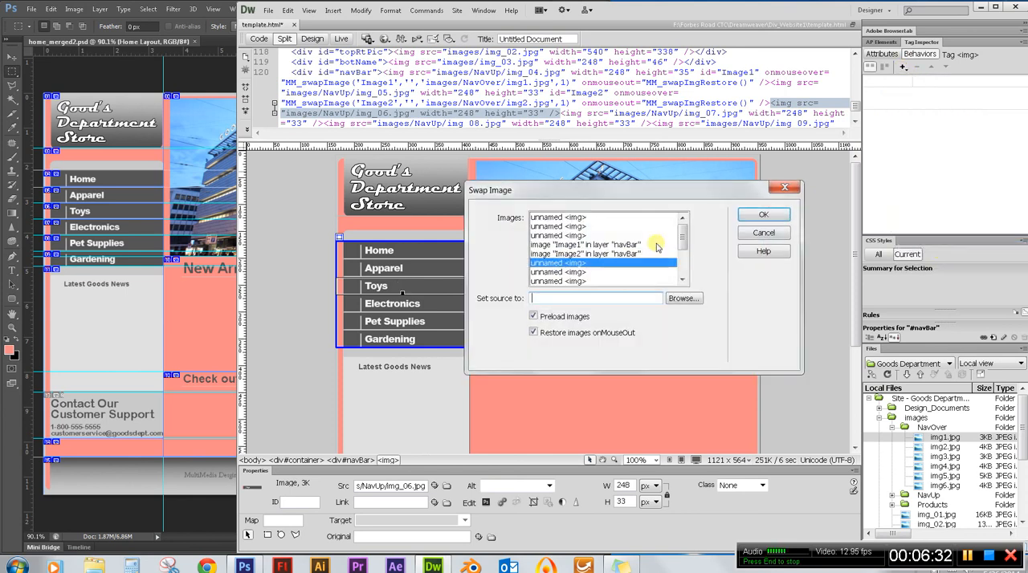
pyautogui.click(671, 296)
pyautogui.click(593, 265)
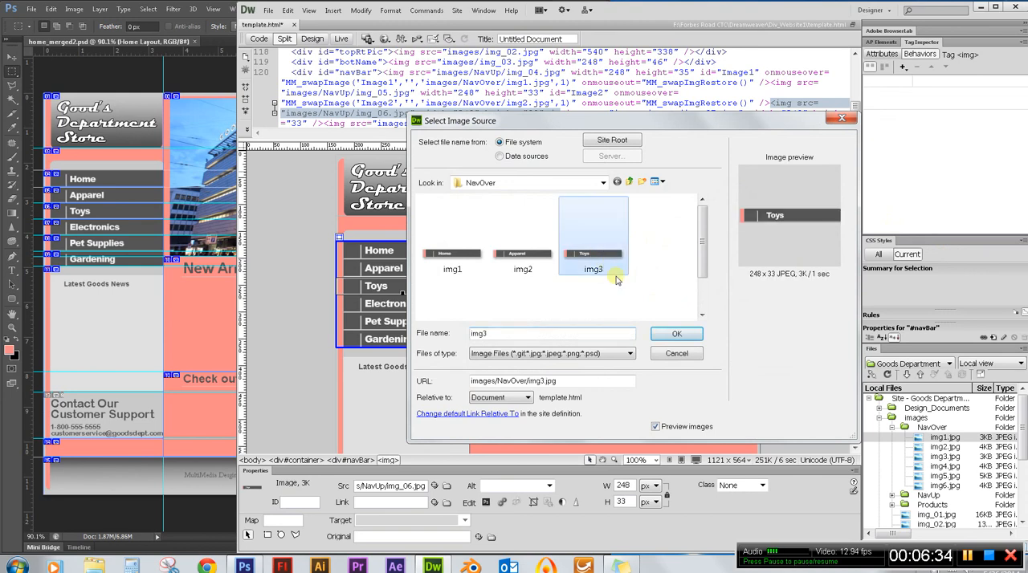
pyautogui.click(676, 335)
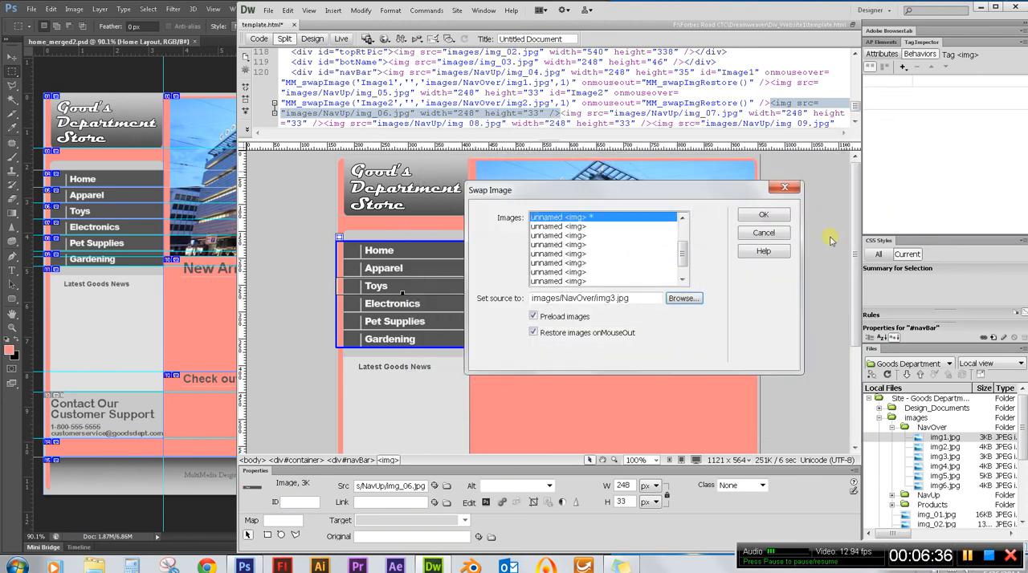
pyautogui.click(767, 214)
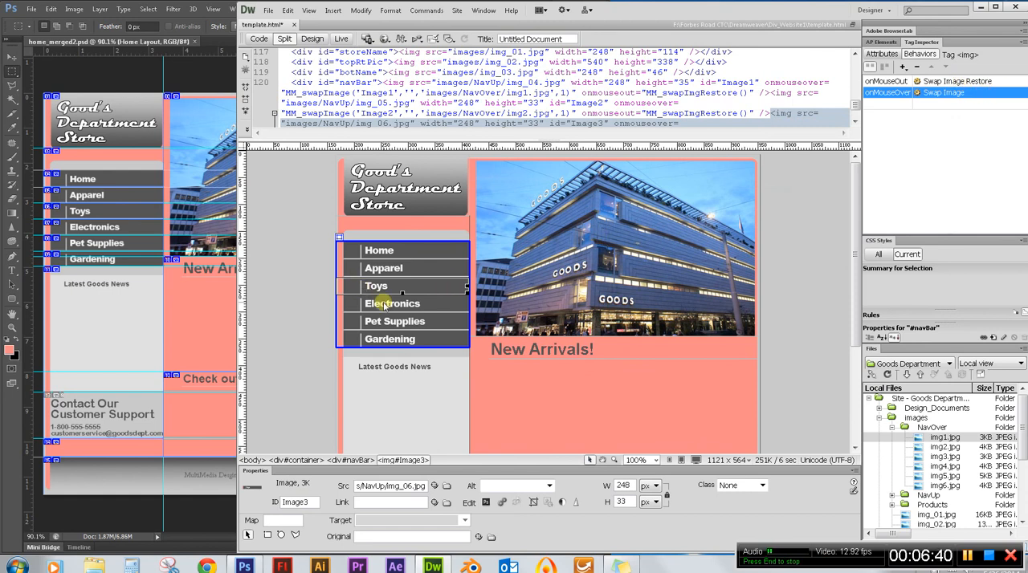
# Add a Swap Image behavior to the Electronics navigation image with images/NavOver/img4.jpg as its source.
pyautogui.click(379, 305)
pyautogui.click(902, 67)
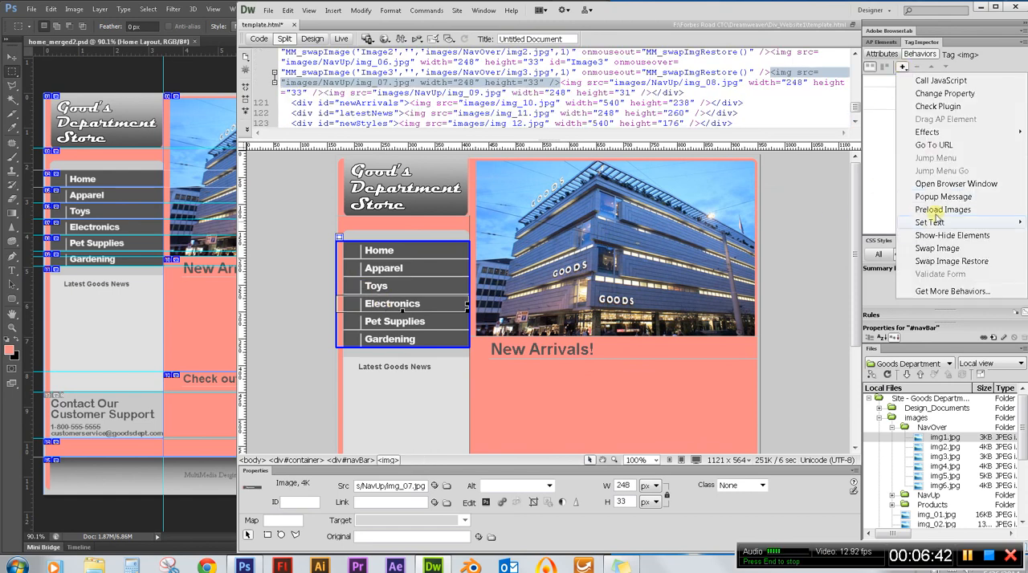
pyautogui.click(936, 249)
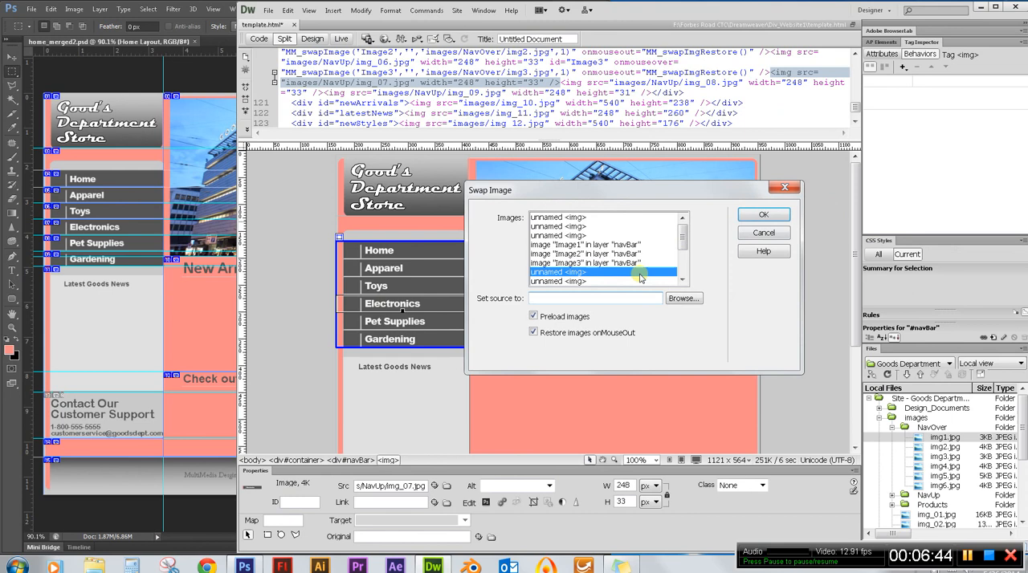
pyautogui.click(678, 302)
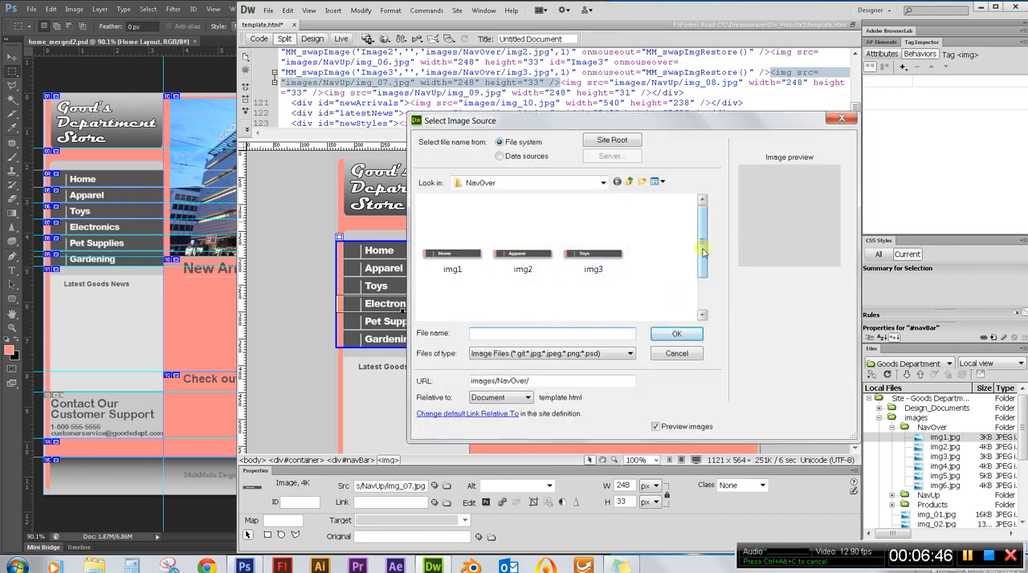
pyautogui.moveTo(702, 265); pyautogui.dragTo(704, 297)
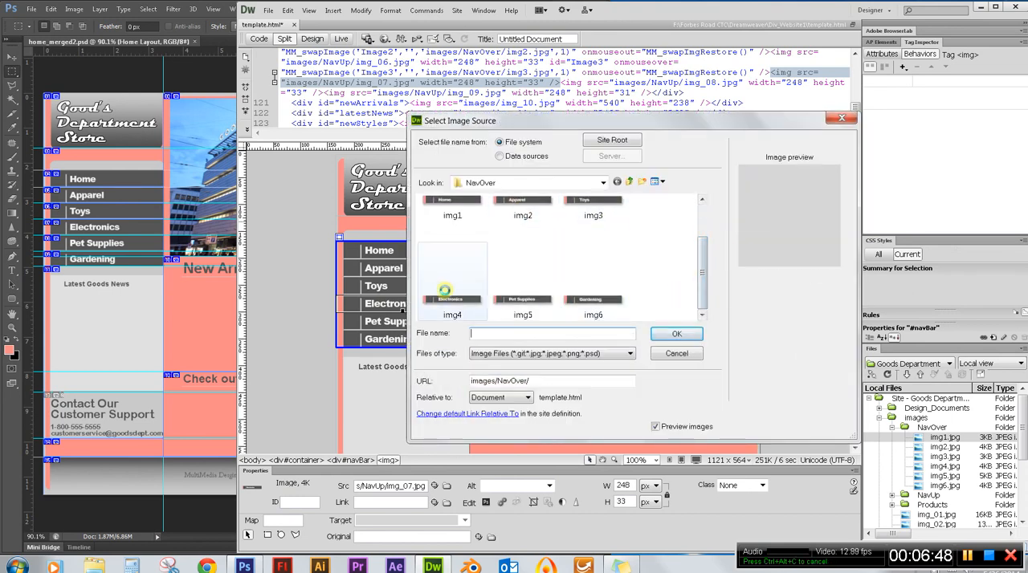
pyautogui.click(445, 292)
pyautogui.click(676, 337)
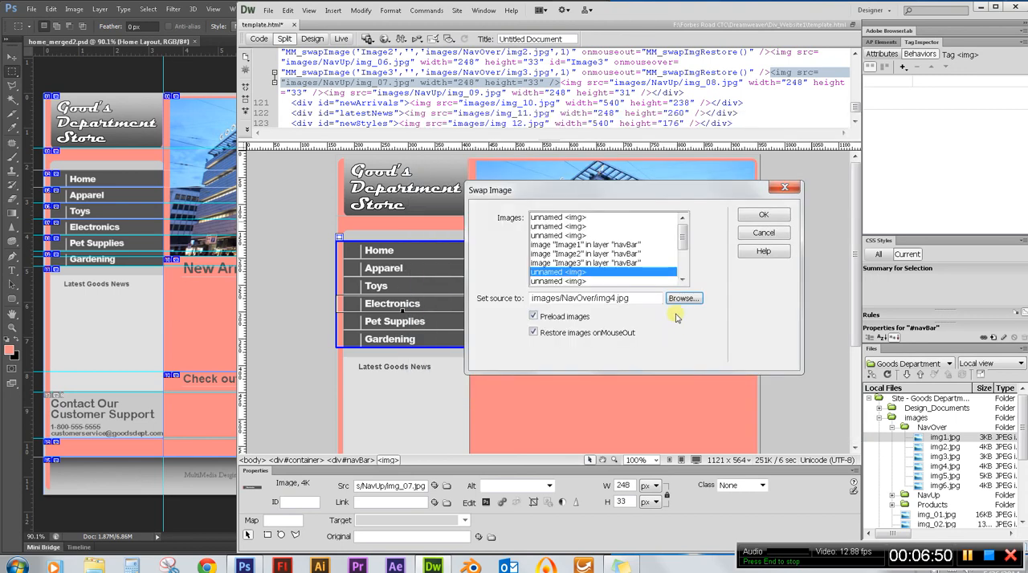
pyautogui.click(759, 214)
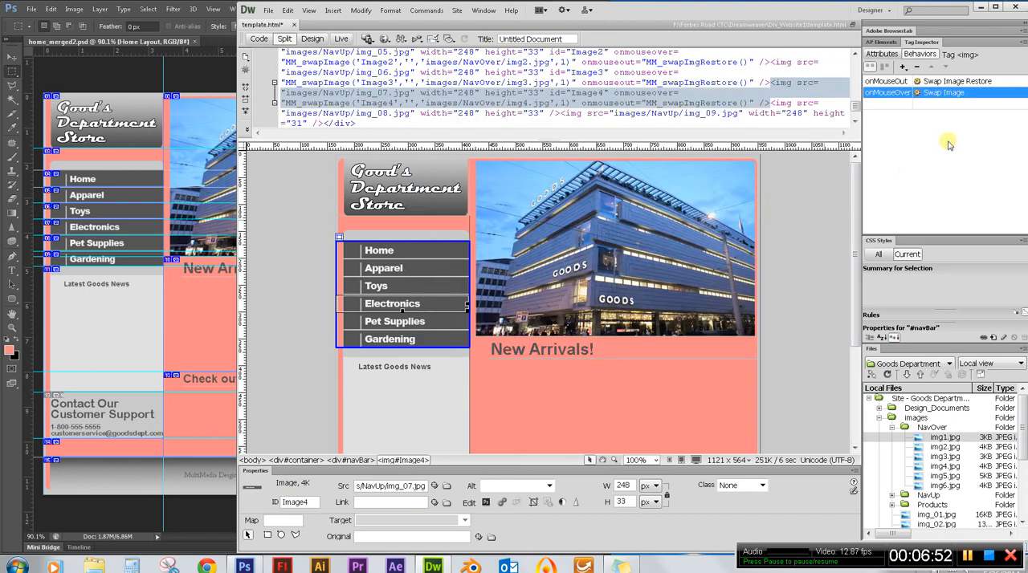
# Add a Swap Image behavior to the Pet Supplies navigation image with images/NavOver/img5.jpg as its source.
pyautogui.click(401, 321)
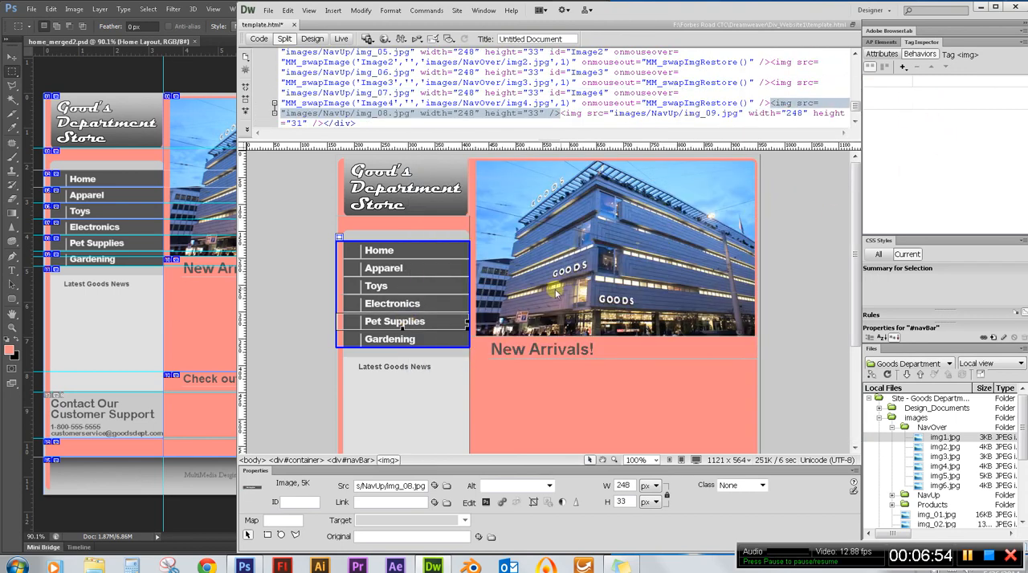
pyautogui.click(904, 67)
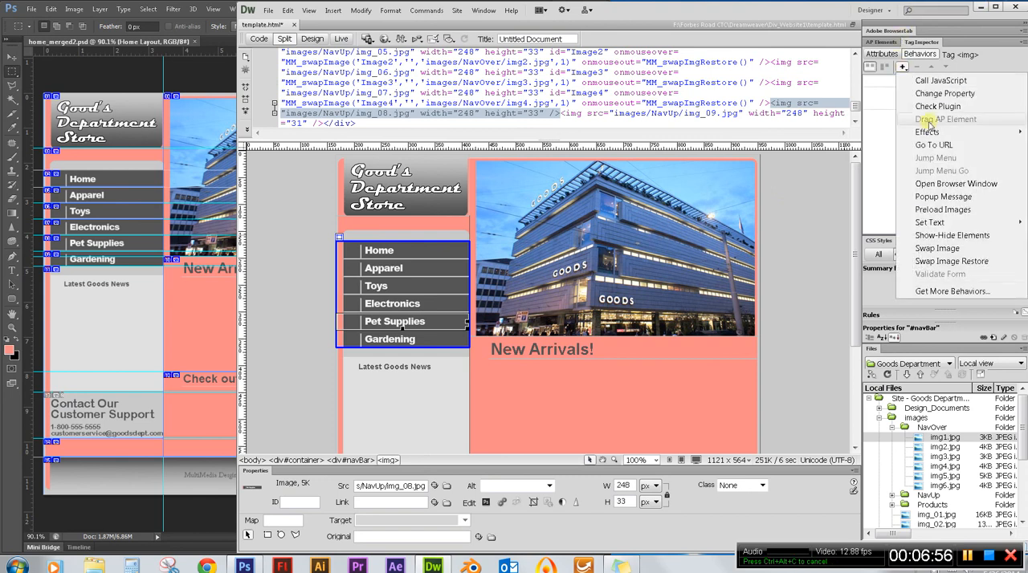
pyautogui.click(937, 248)
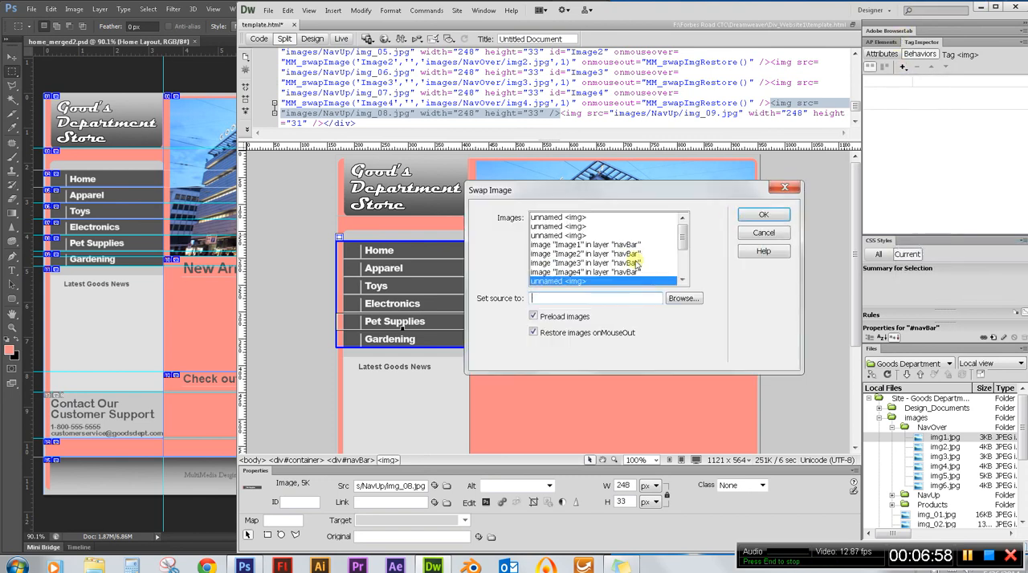
pyautogui.click(683, 298)
pyautogui.scroll(-3, 698, 256)
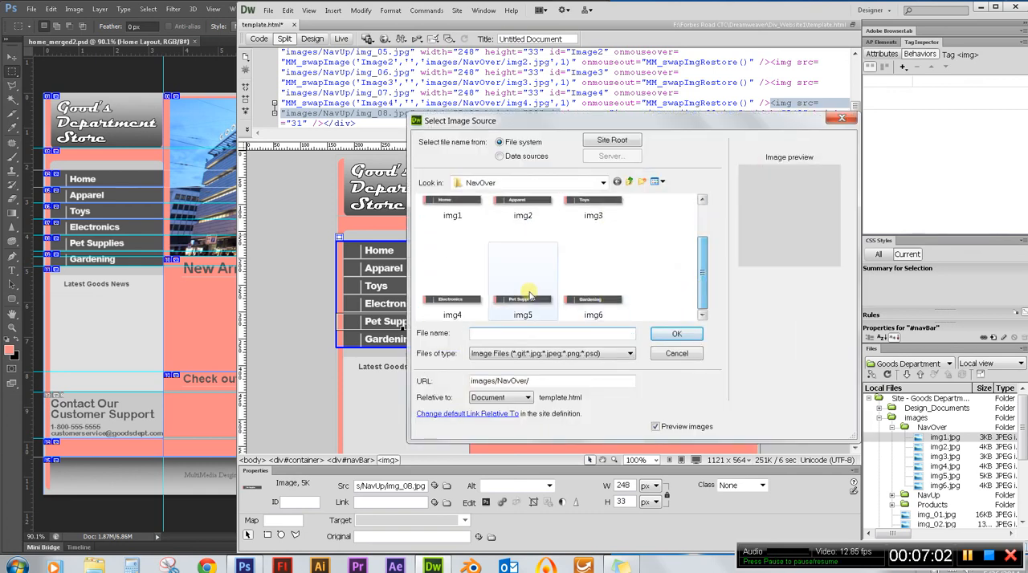
pyautogui.click(526, 296)
pyautogui.click(674, 335)
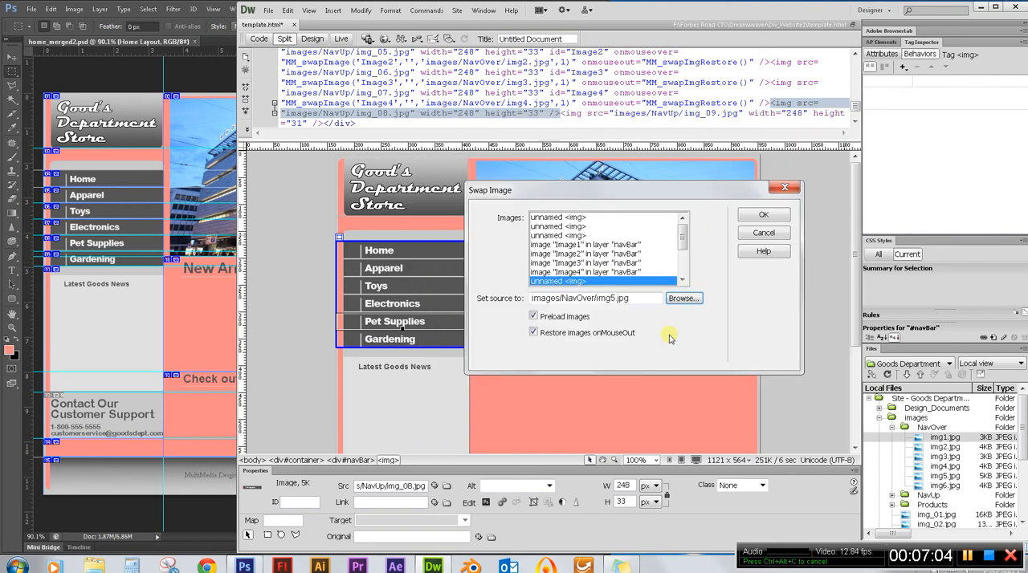
pyautogui.scroll(-2, 658, 277)
pyautogui.click(763, 215)
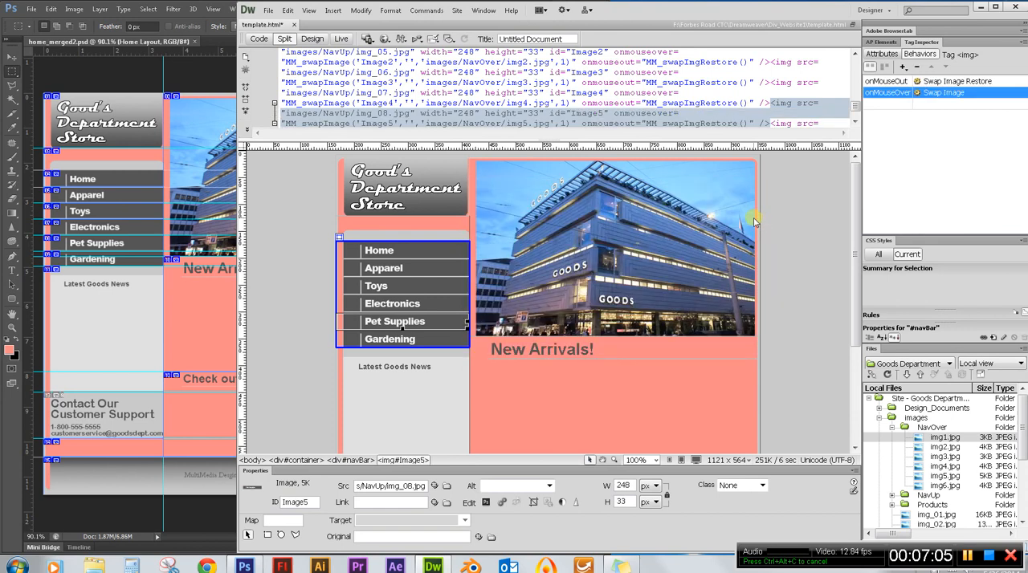
# Add a Swap Image behavior to the Gardening navigation image with images/NavOver/img6.jpg as its source.
pyautogui.click(400, 341)
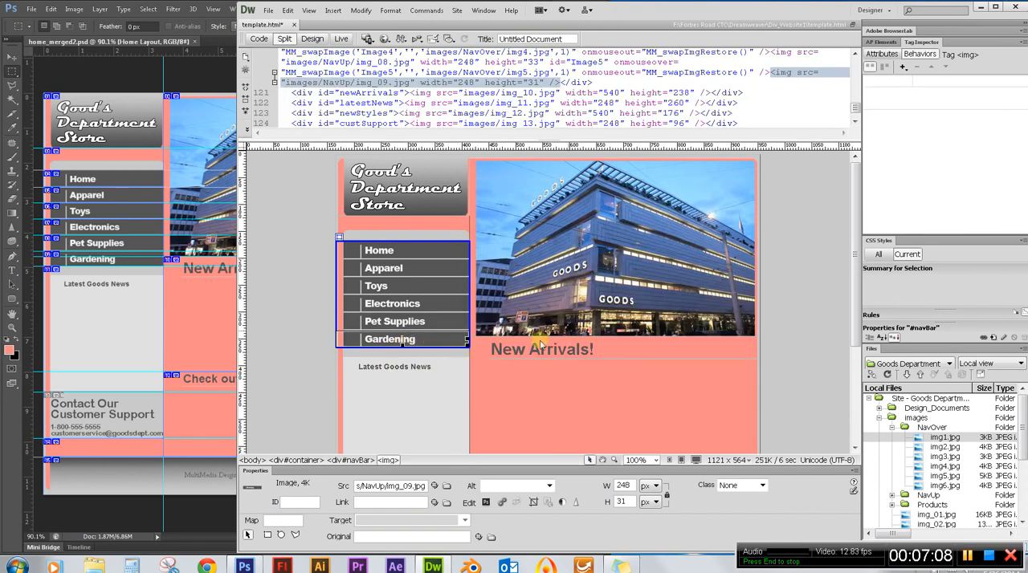
pyautogui.click(903, 68)
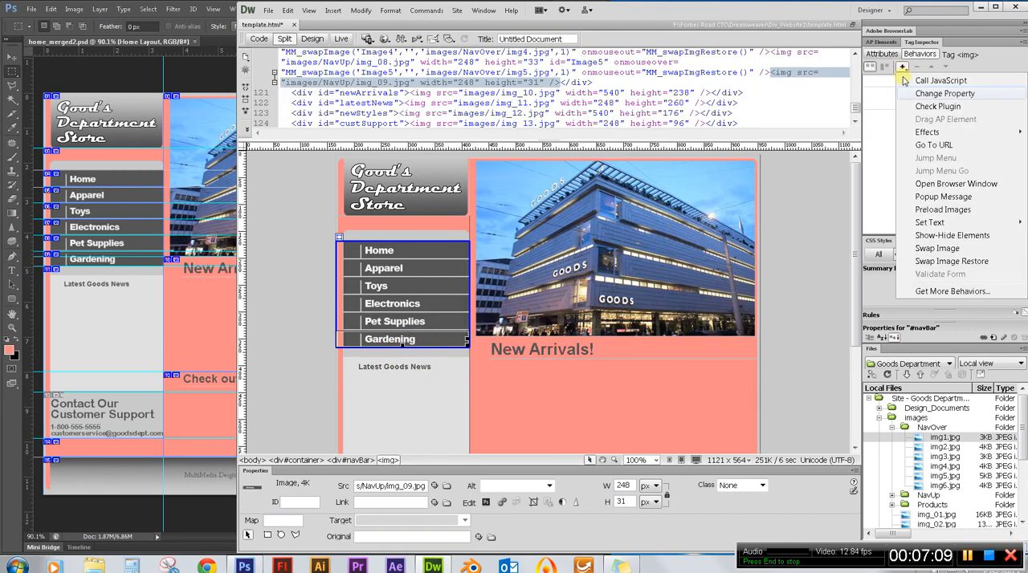
pyautogui.click(931, 248)
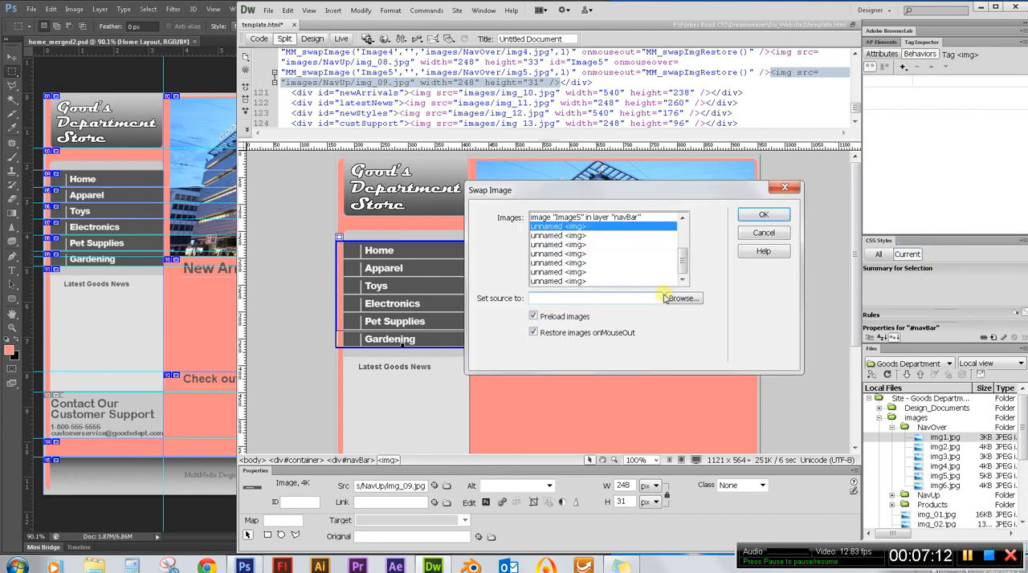
pyautogui.click(683, 300)
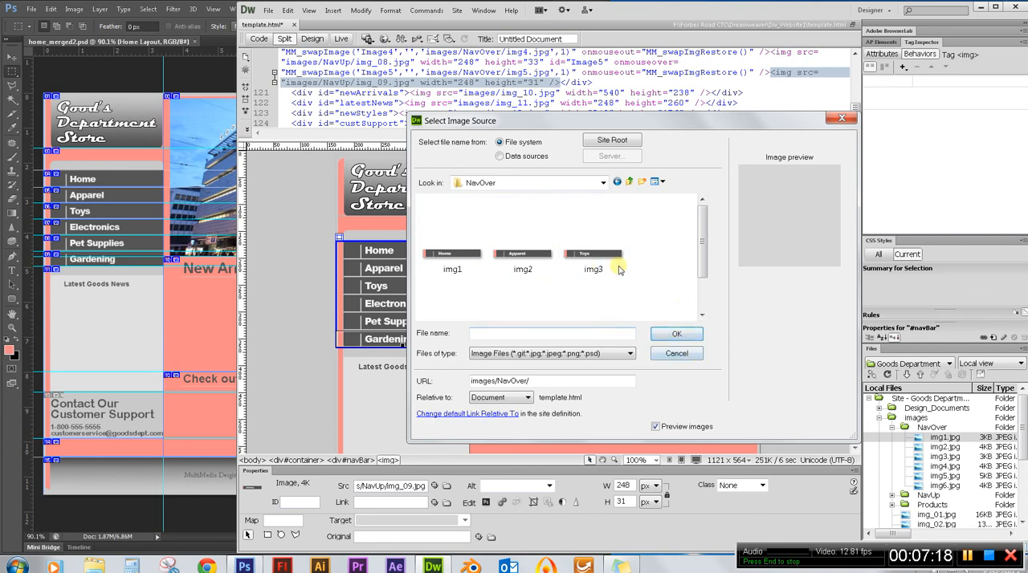
pyautogui.click(702, 305)
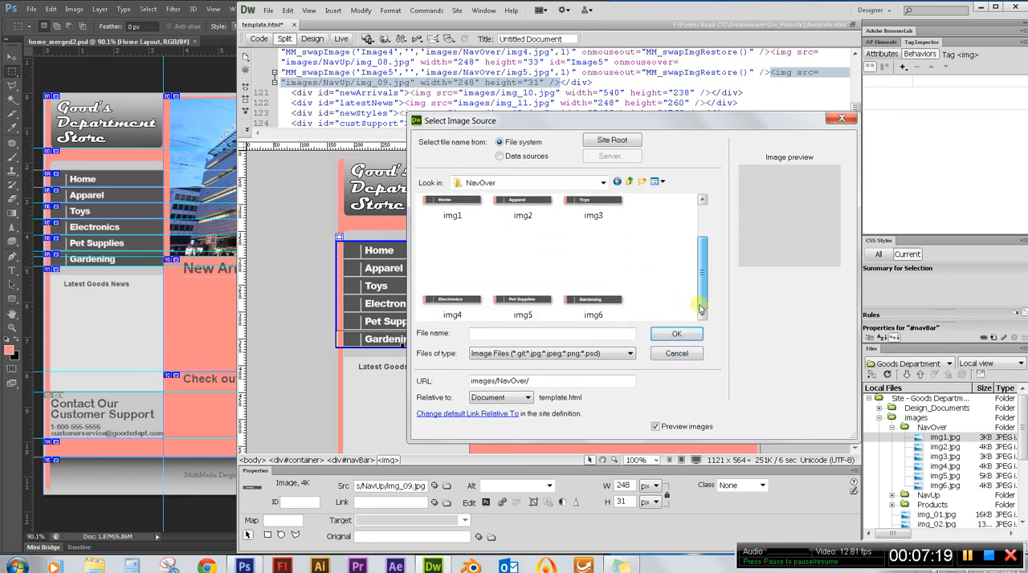
pyautogui.click(595, 300)
pyautogui.click(676, 333)
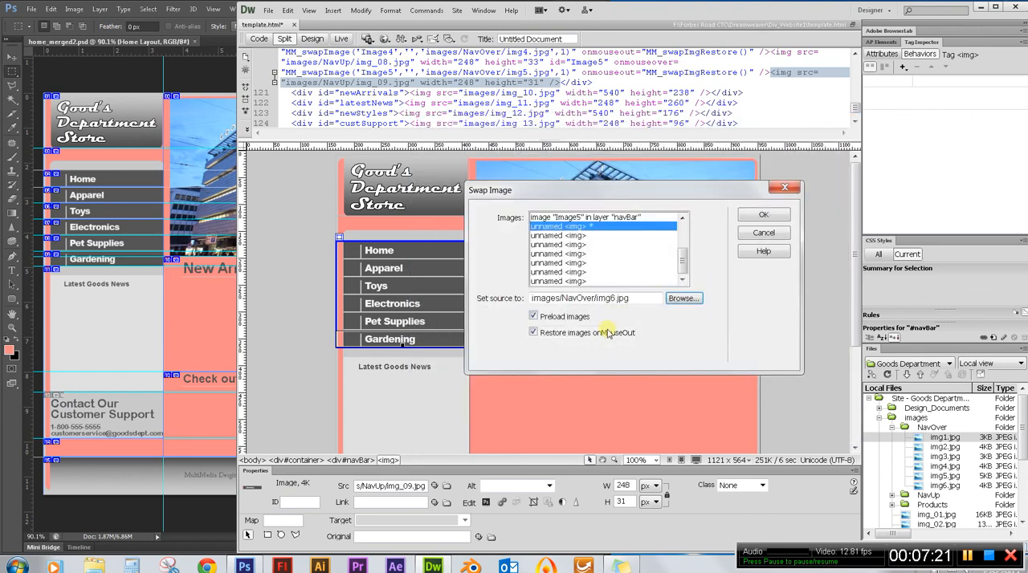
pyautogui.click(763, 214)
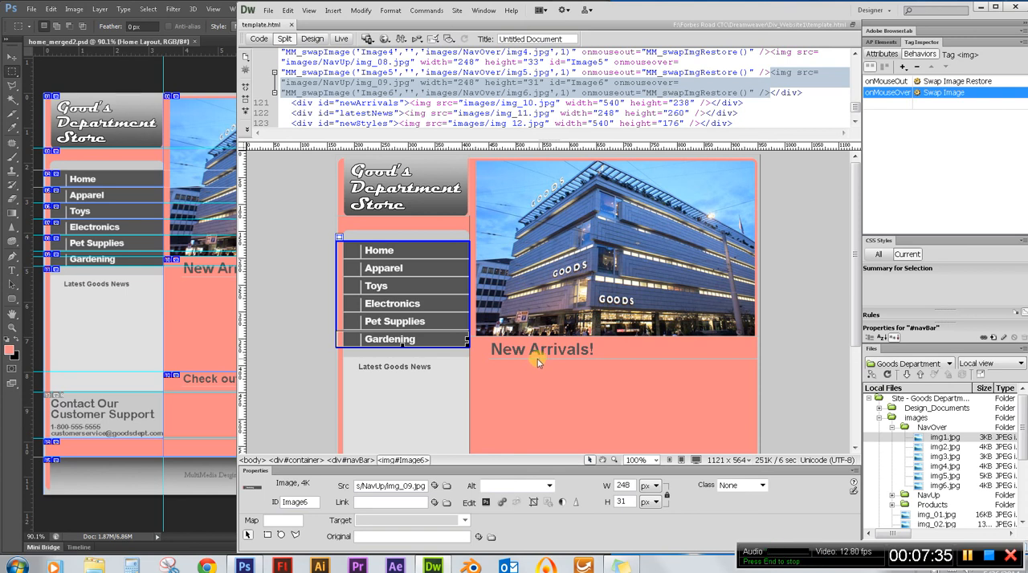
# Preview template.html in Firefox to check the navigation rollovers and the whole page layout, and close the browser.
pyautogui.press('F12')
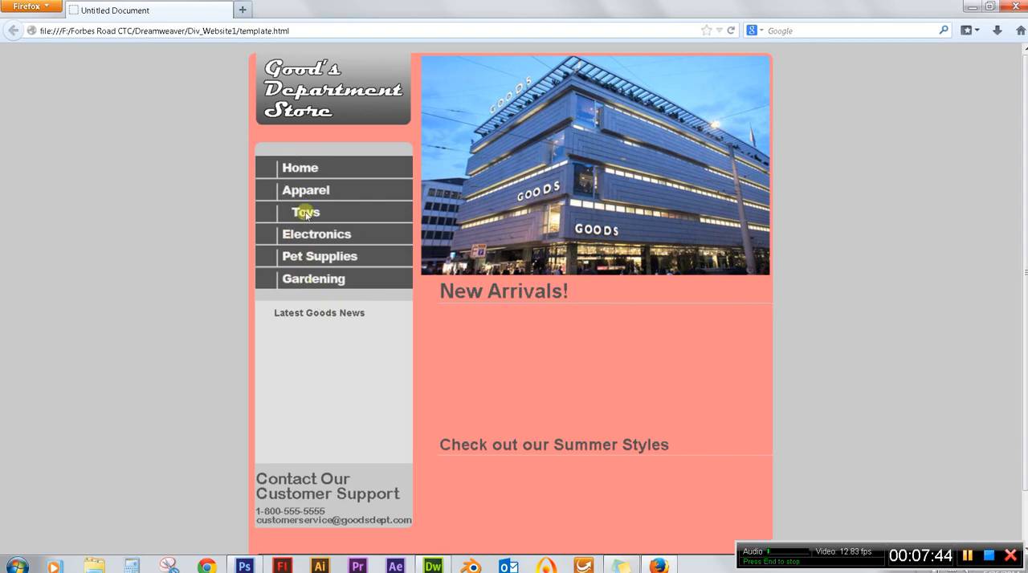
pyautogui.scroll(-2, 358, 263)
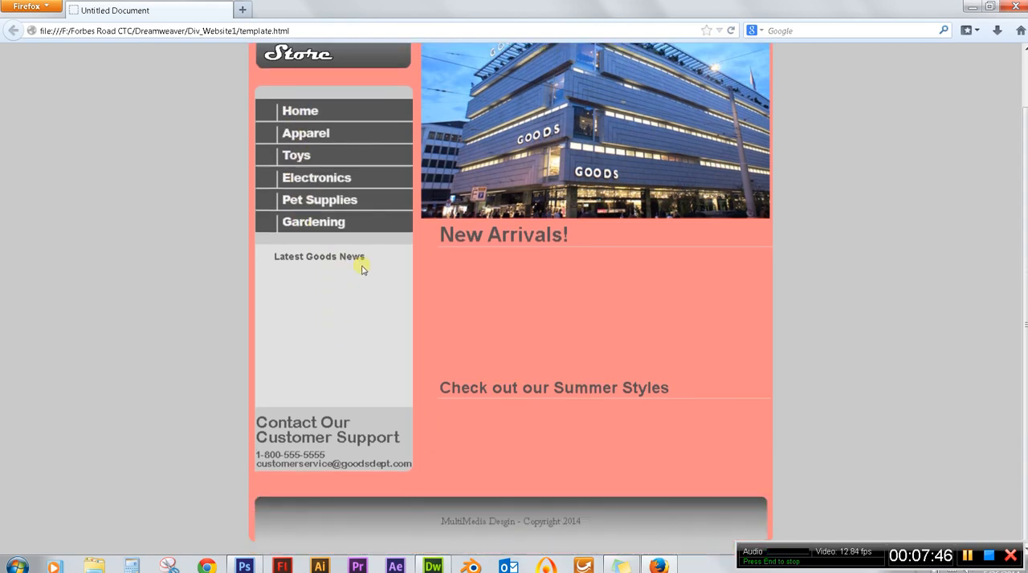
pyautogui.scroll(2, 747, 335)
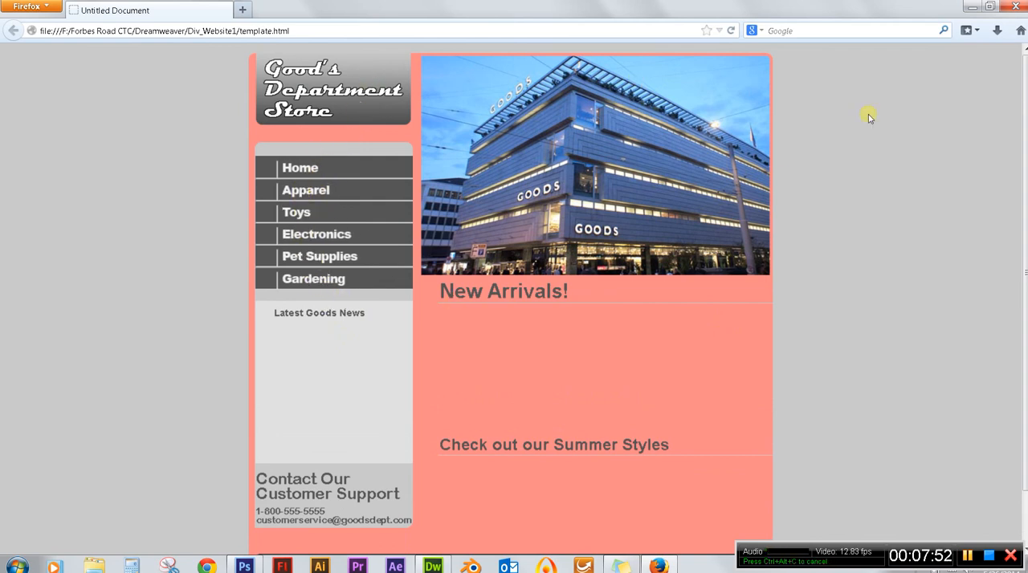
pyautogui.click(1015, 7)
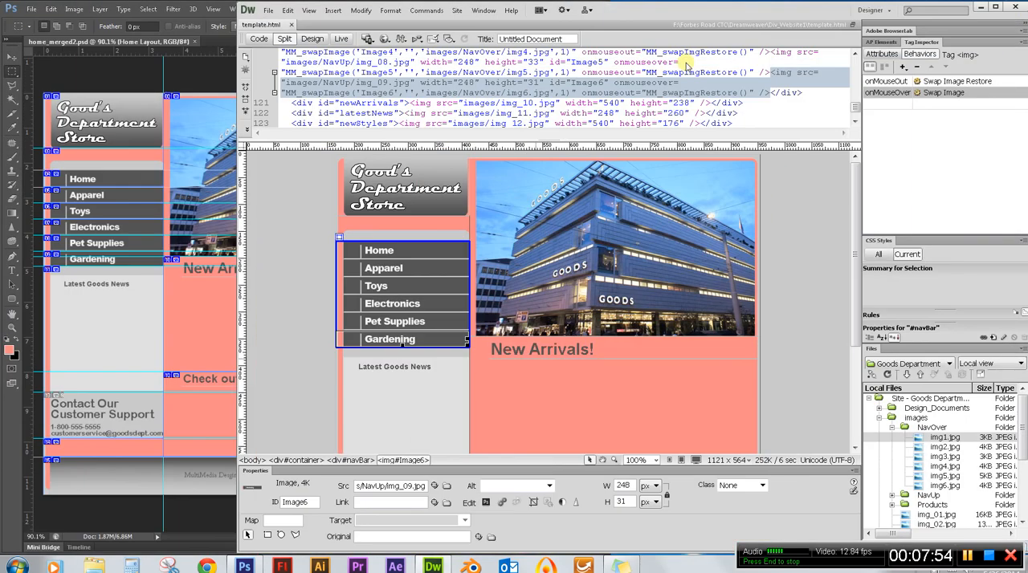